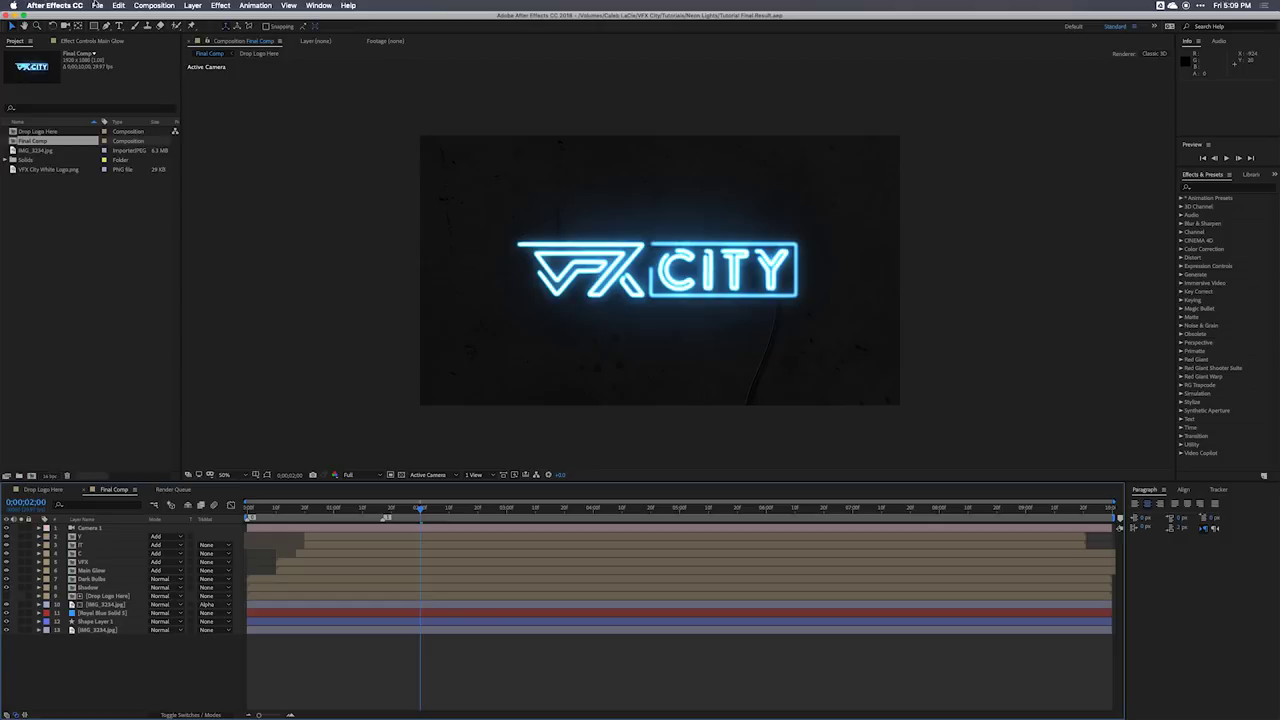
Open the Neon Follow Along Project and inspect its BG image and VFX City White Logo.png footage.
{"action": "left_click", "coordinate": [97, 5]}
{"action": "mouse_move", "coordinate": [160, 45]}
{"action": "left_click", "coordinate": [320, 64]}
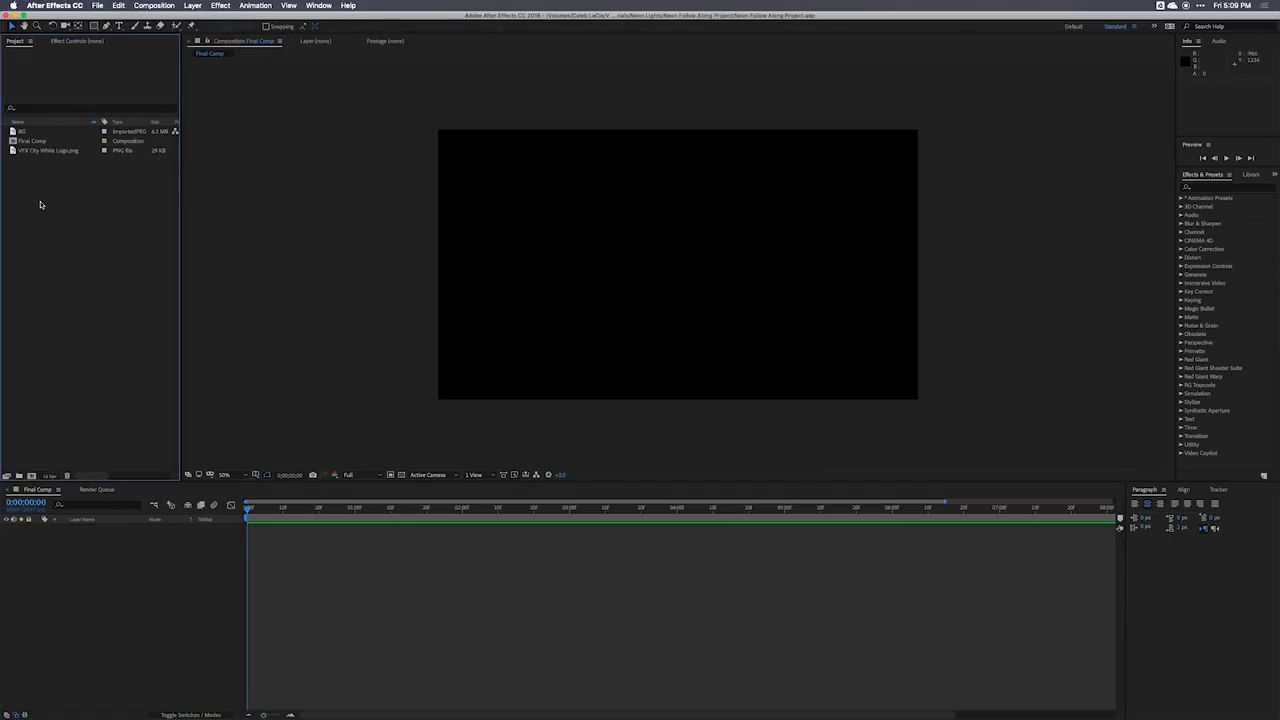
{"action": "left_click", "coordinate": [24, 132]}
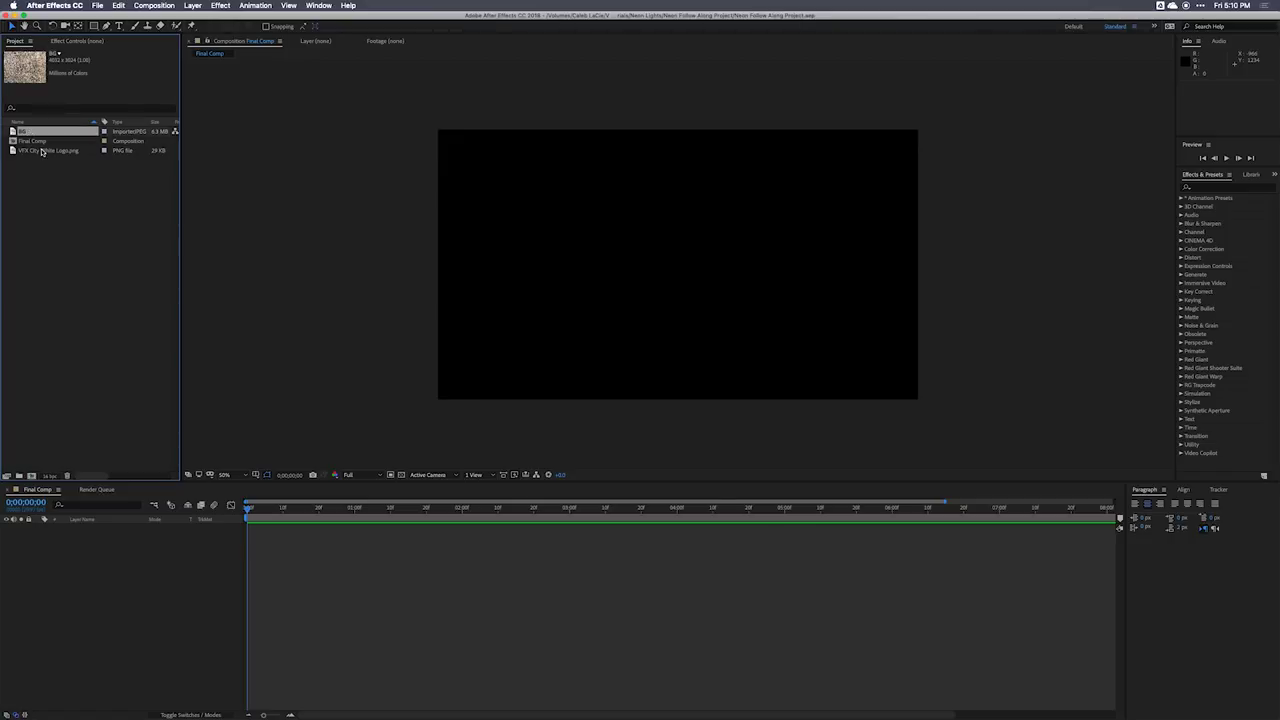
{"action": "left_click", "coordinate": [43, 150]}
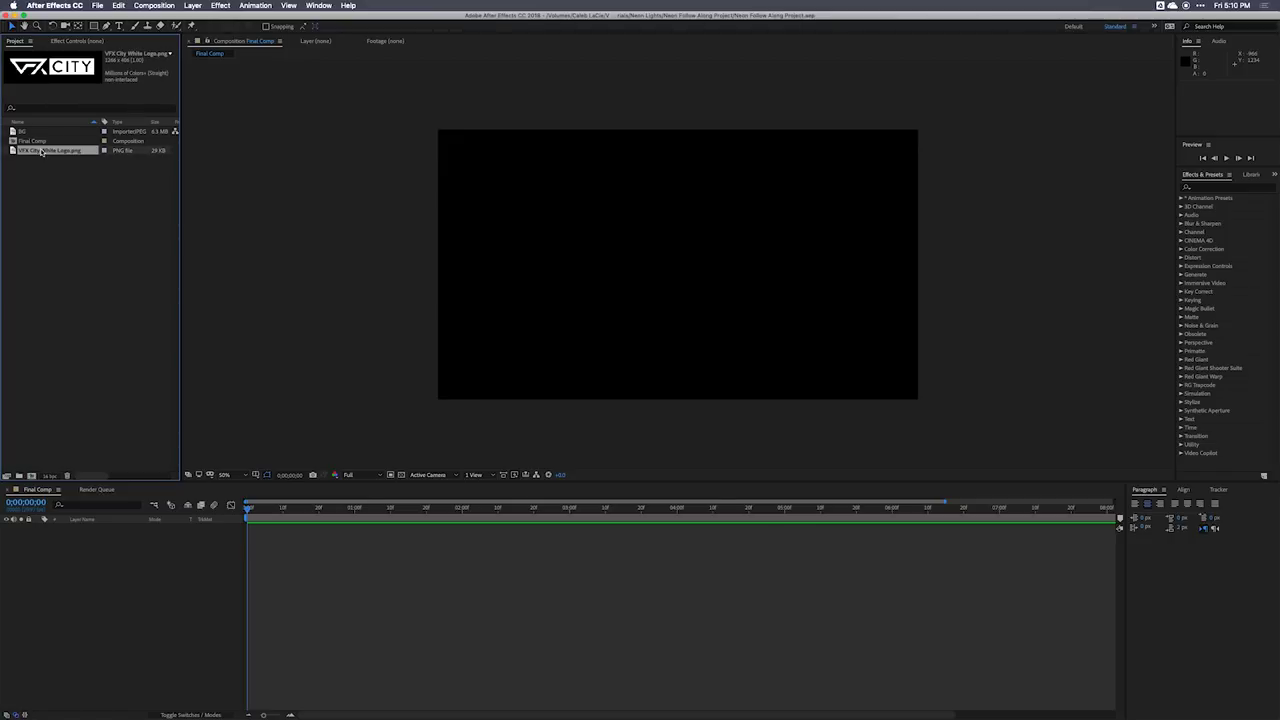
{"action": "left_click", "coordinate": [37, 133]}
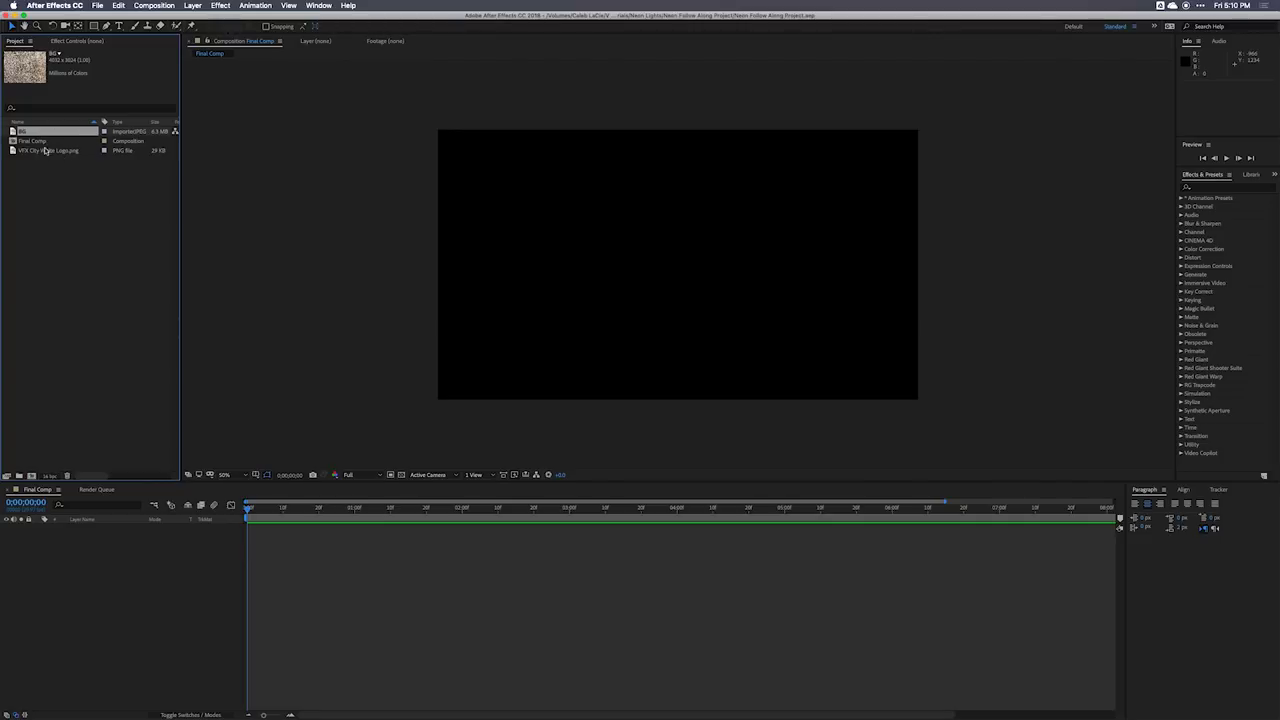
{"action": "left_click", "coordinate": [59, 151]}
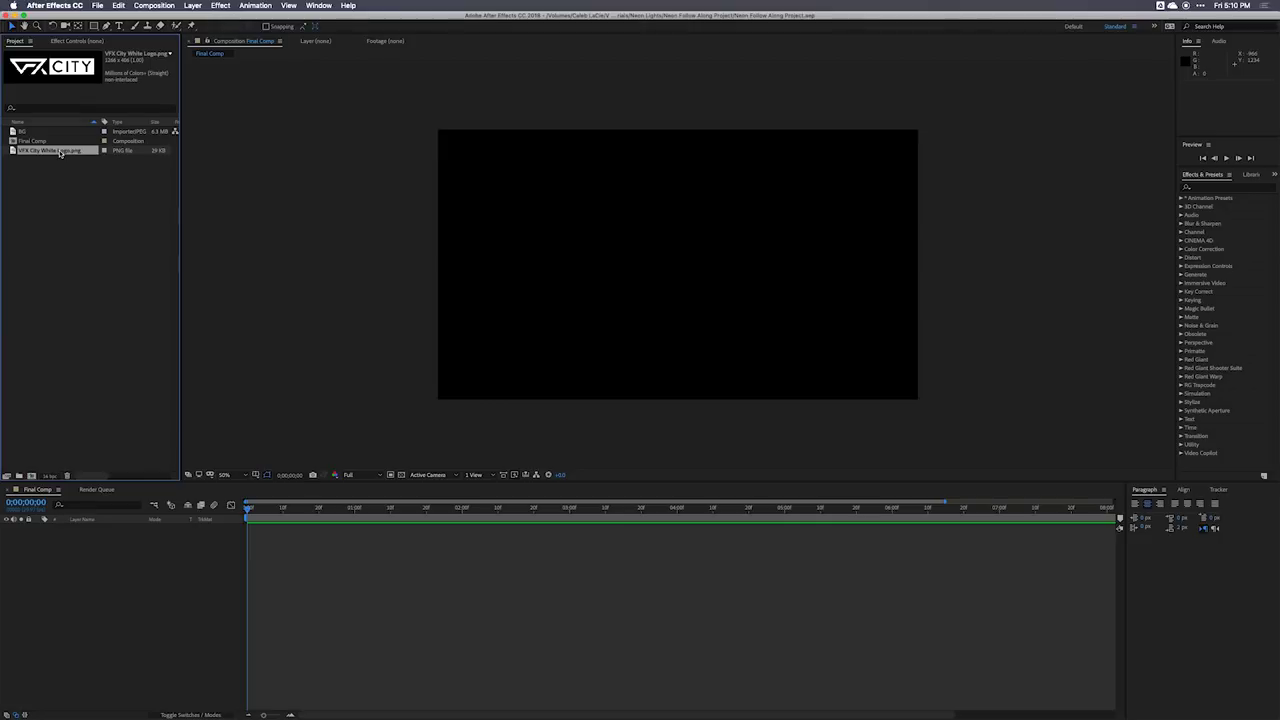
Create a new composition with the HDTV 1080 29.97 preset and rename it Logo Comp.
{"action": "left_click", "coordinate": [194, 5]}
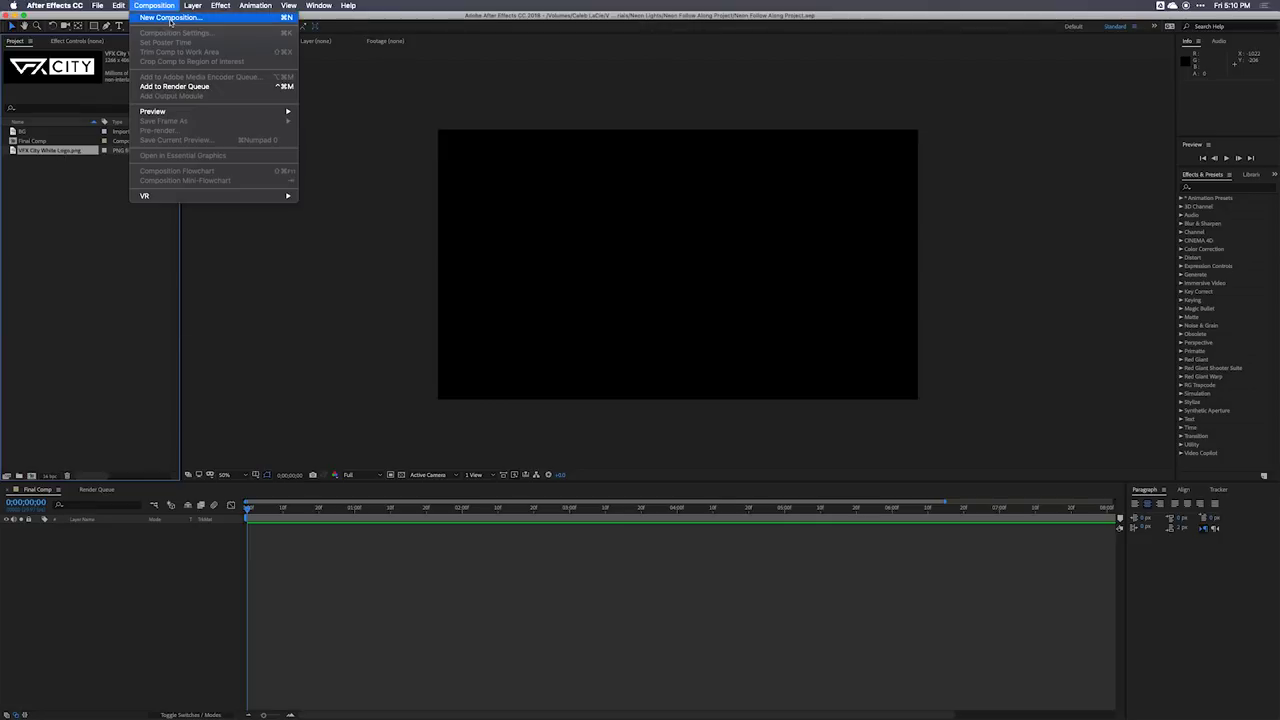
{"action": "left_click", "coordinate": [170, 18]}
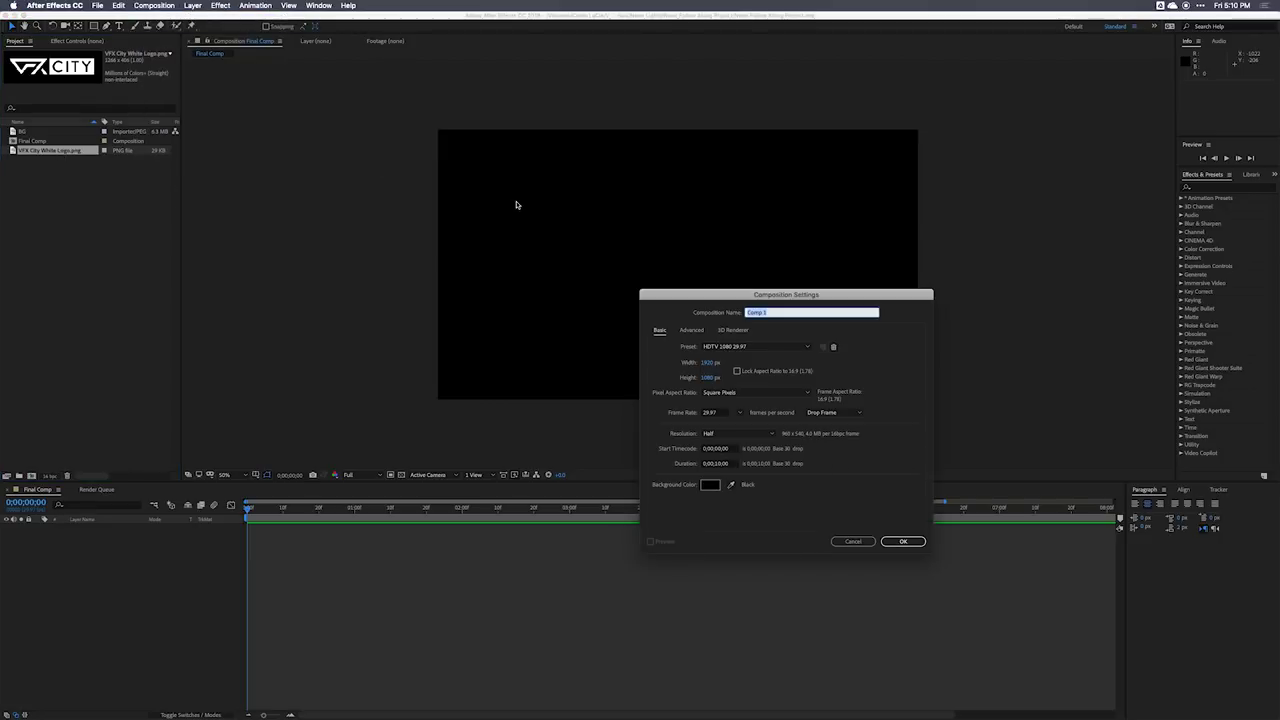
{"action": "left_click", "coordinate": [896, 542]}
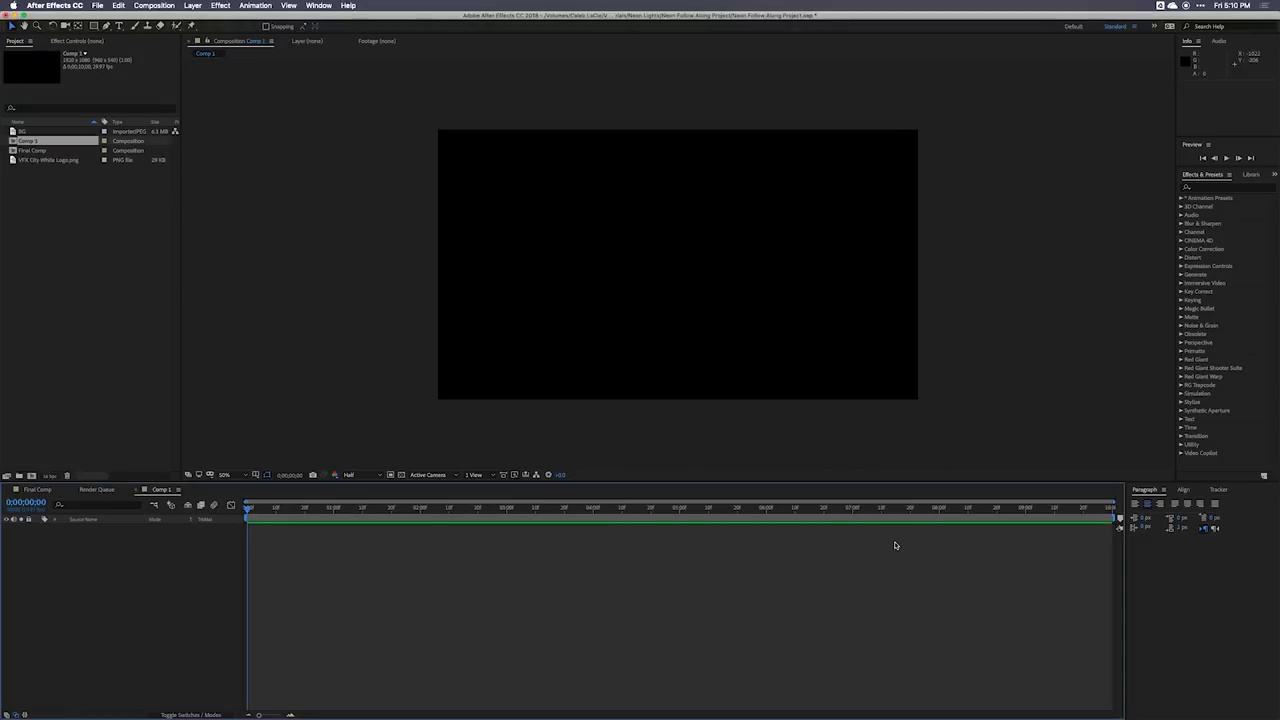
{"action": "left_click", "coordinate": [42, 143]}
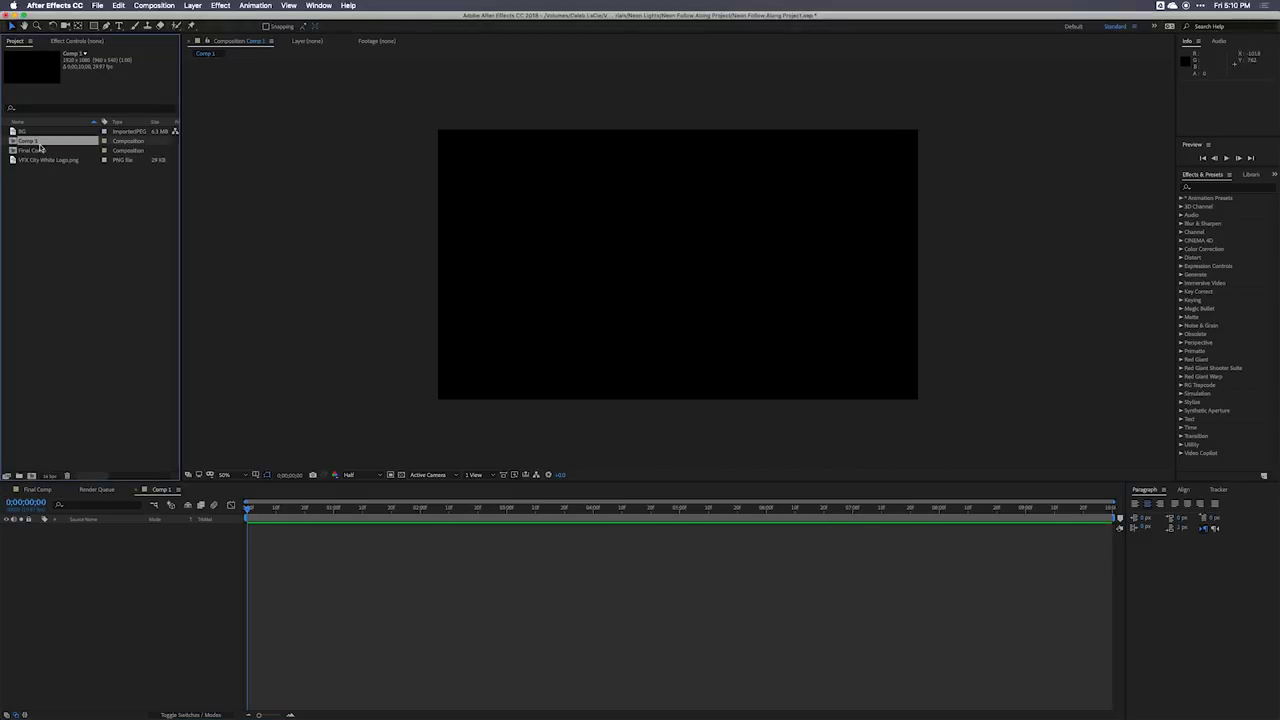
{"action": "key", "text": "Return"}
{"action": "type", "text": "Logo Com"}
{"action": "key", "text": "Return"}
Add VFX City White Logo.png to Logo Comp as a layer and select it.
{"action": "left_click_drag", "start_coordinate": [40, 162], "coordinate": [141, 591]}
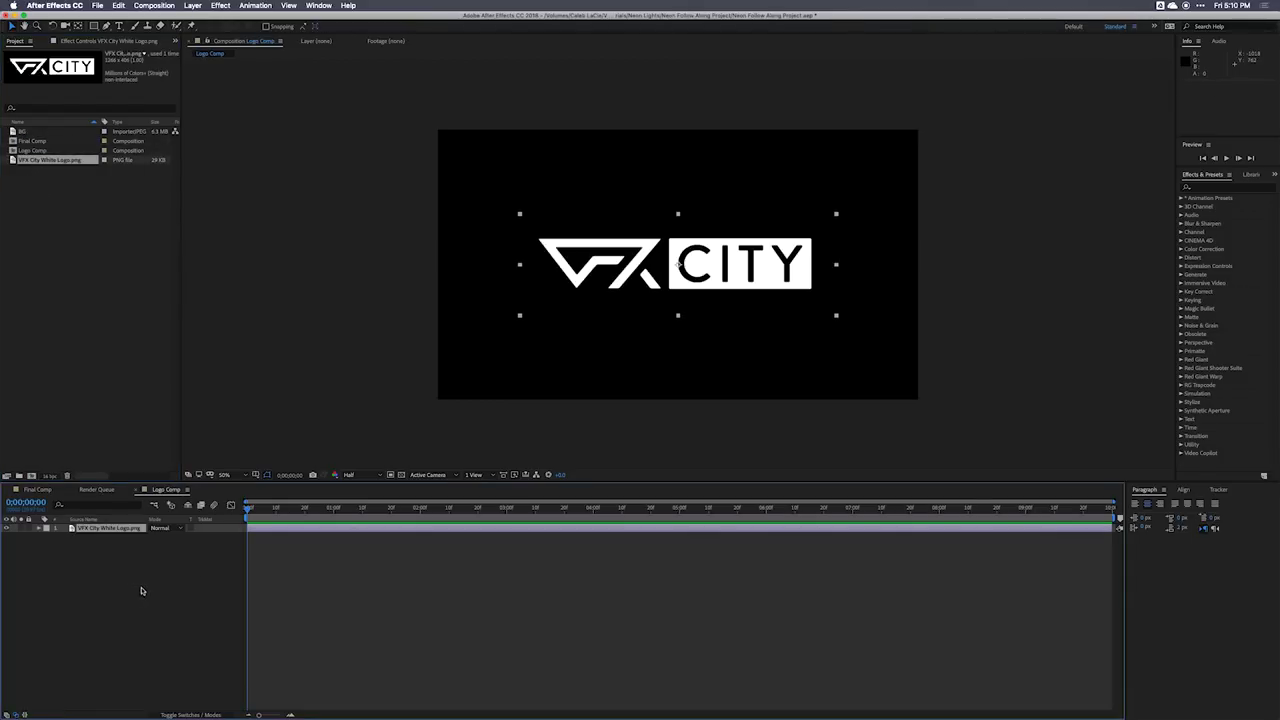
{"action": "left_click", "coordinate": [200, 716]}
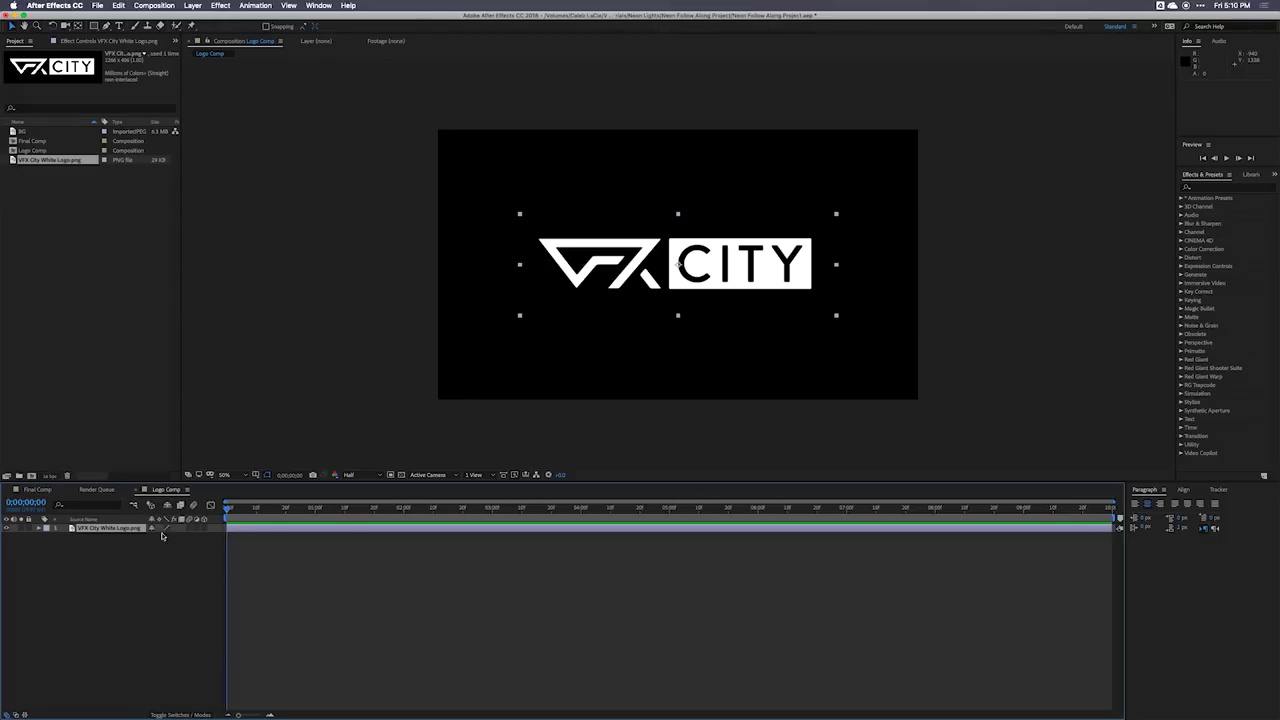
{"action": "left_click", "coordinate": [202, 714]}
{"action": "left_click", "coordinate": [156, 595]}
{"action": "left_click", "coordinate": [109, 530]}
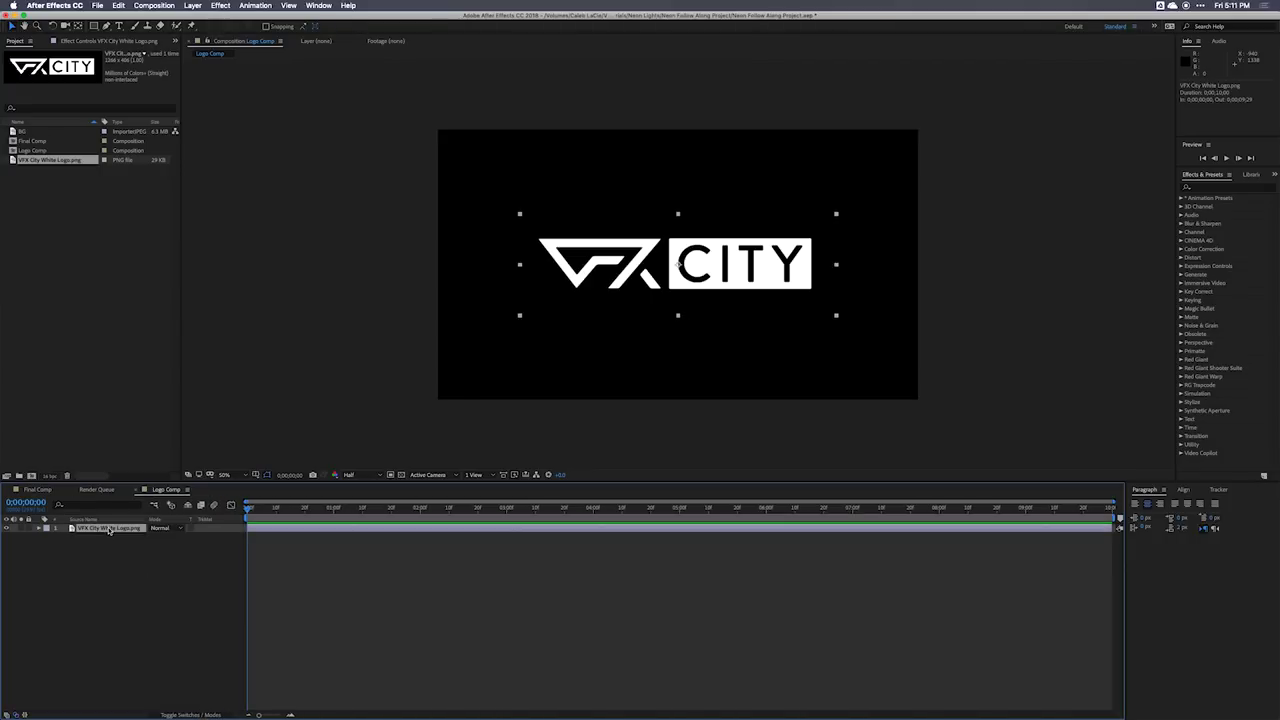
Apply the Vegas effect to the logo layer and set its blend mode to Transparent.
{"action": "left_click", "coordinate": [1228, 189]}
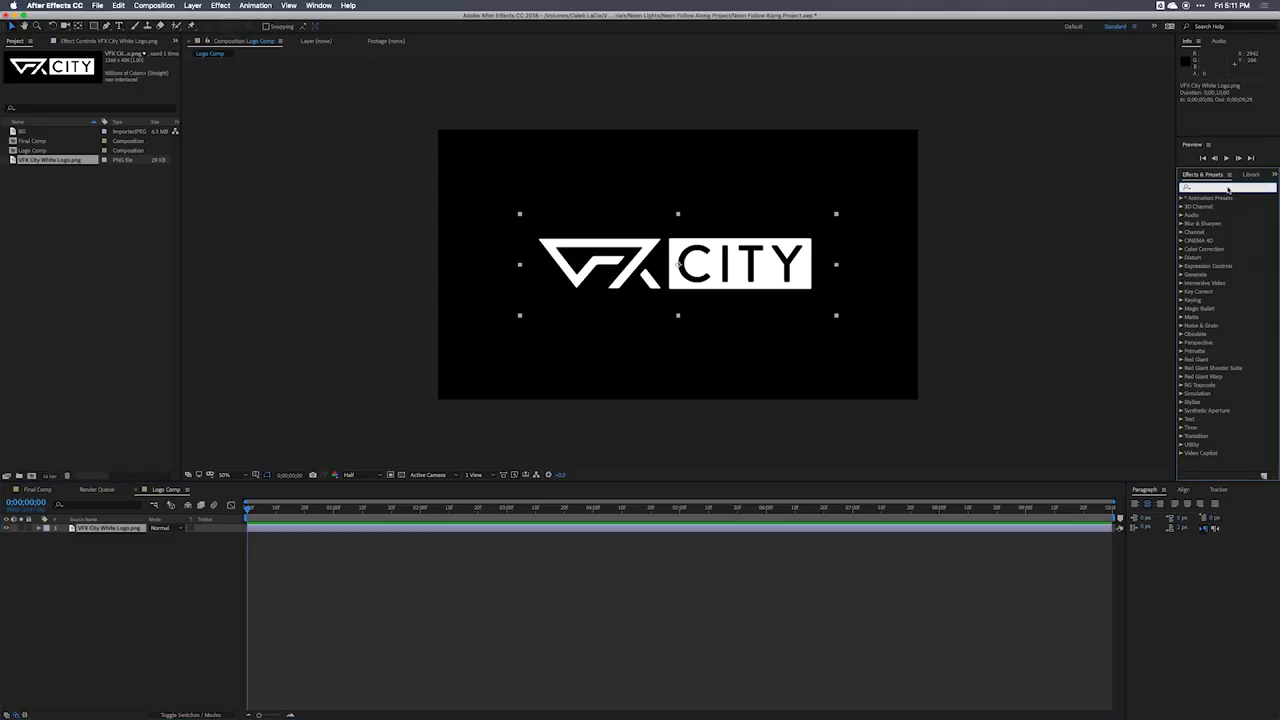
{"action": "type", "text": "vegas"}
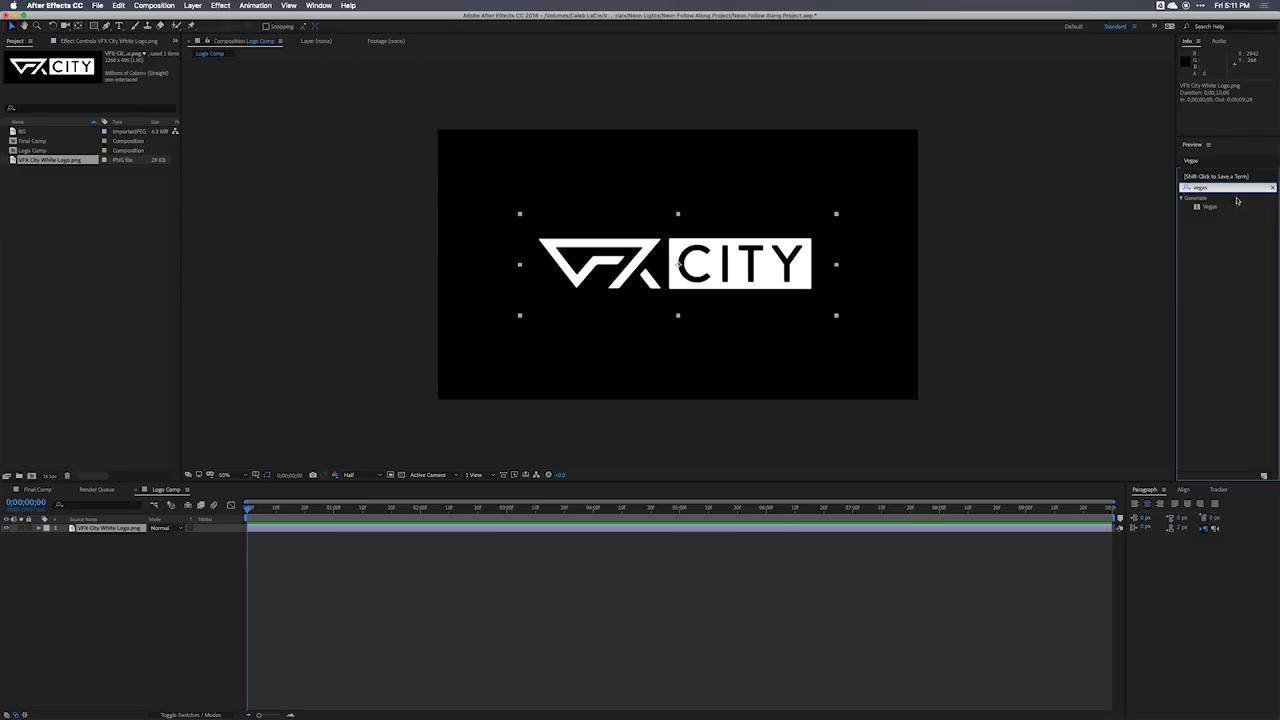
{"action": "left_click_drag", "start_coordinate": [1209, 207], "coordinate": [682, 266]}
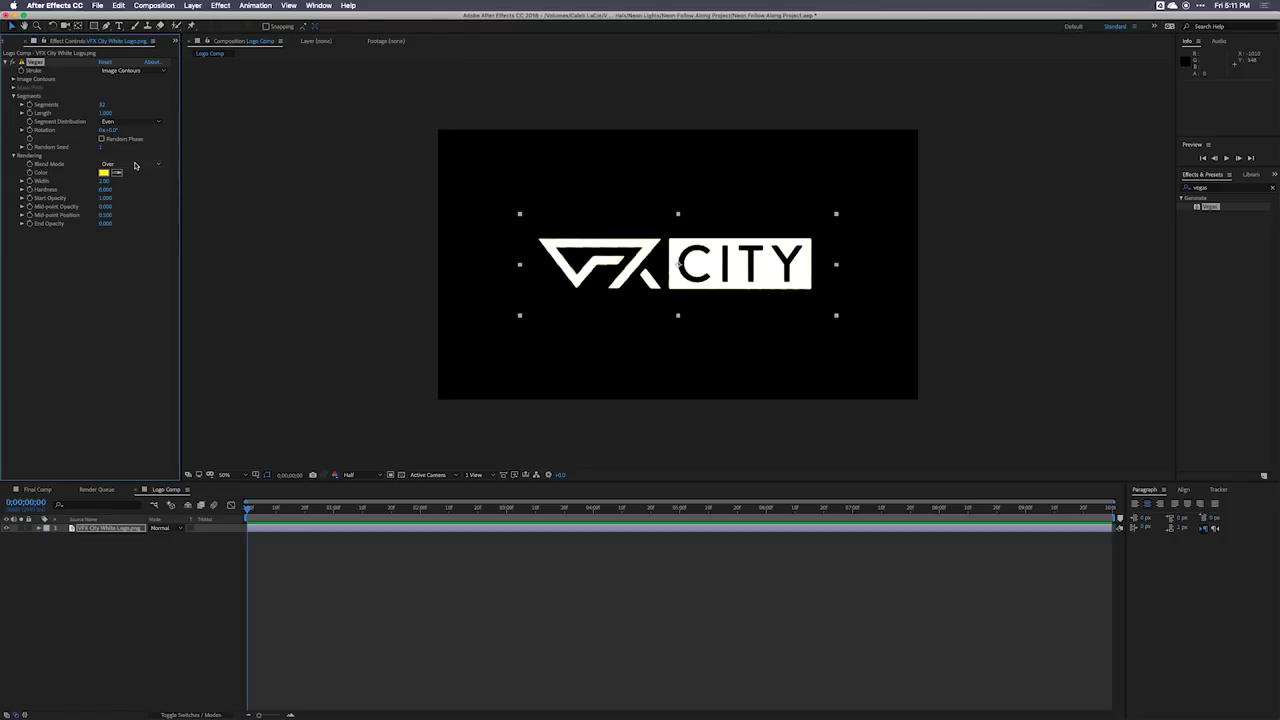
{"action": "left_click", "coordinate": [135, 165]}
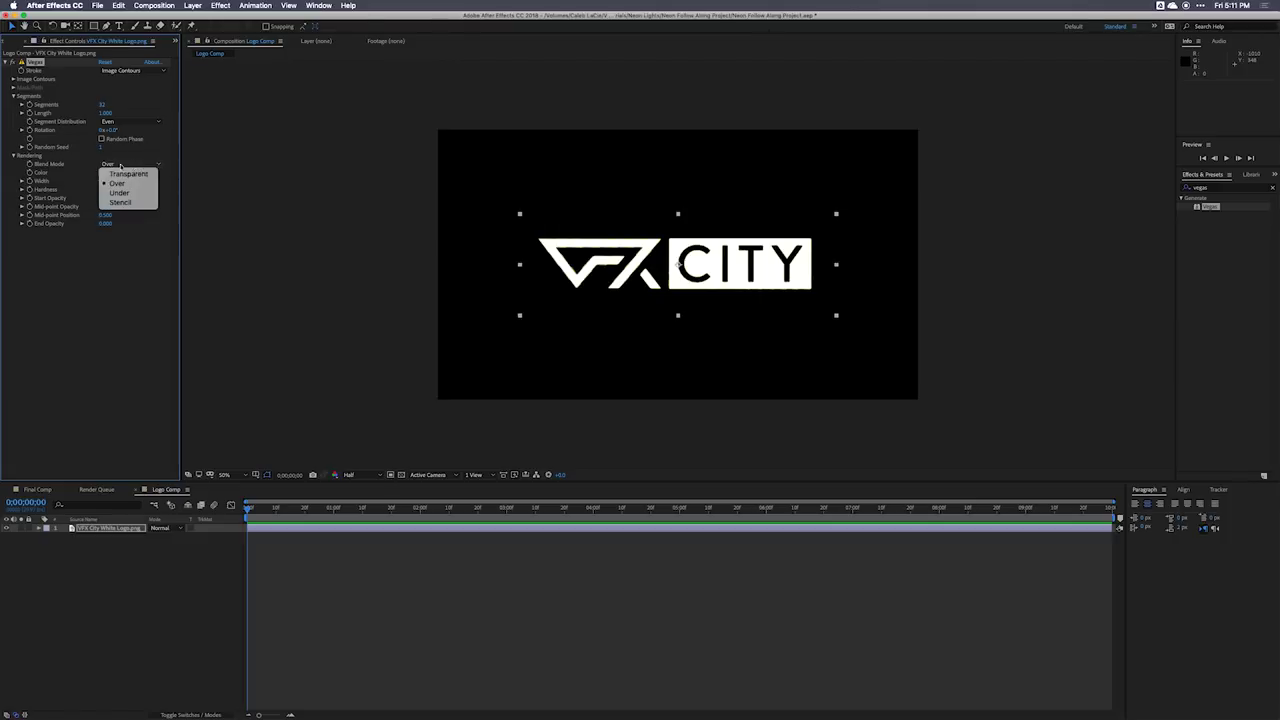
{"action": "left_click", "coordinate": [118, 173]}
Set the Vegas effect to 1 segment and its end opacity to 1.000 for an even outline.
{"action": "left_click_drag", "start_coordinate": [102, 105], "coordinate": [99, 105]}
{"action": "left_click", "coordinate": [103, 104]}
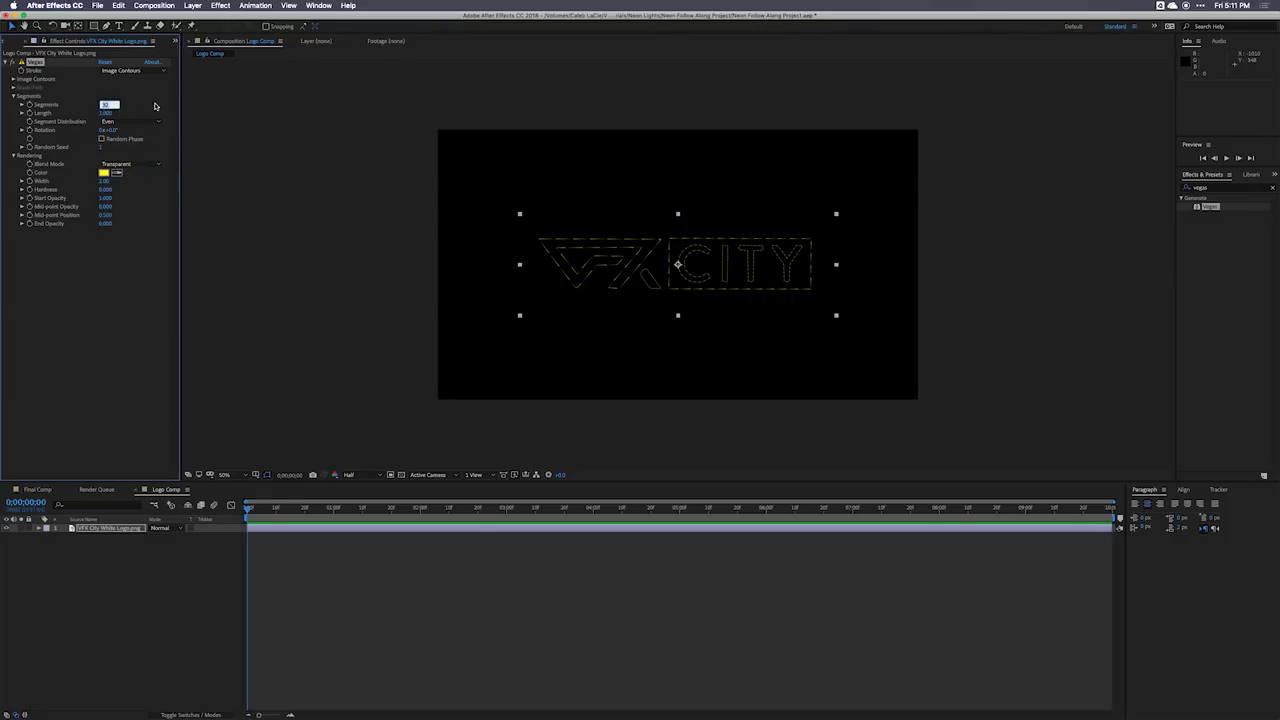
{"action": "type", "text": "1"}
{"action": "key", "text": "Return"}
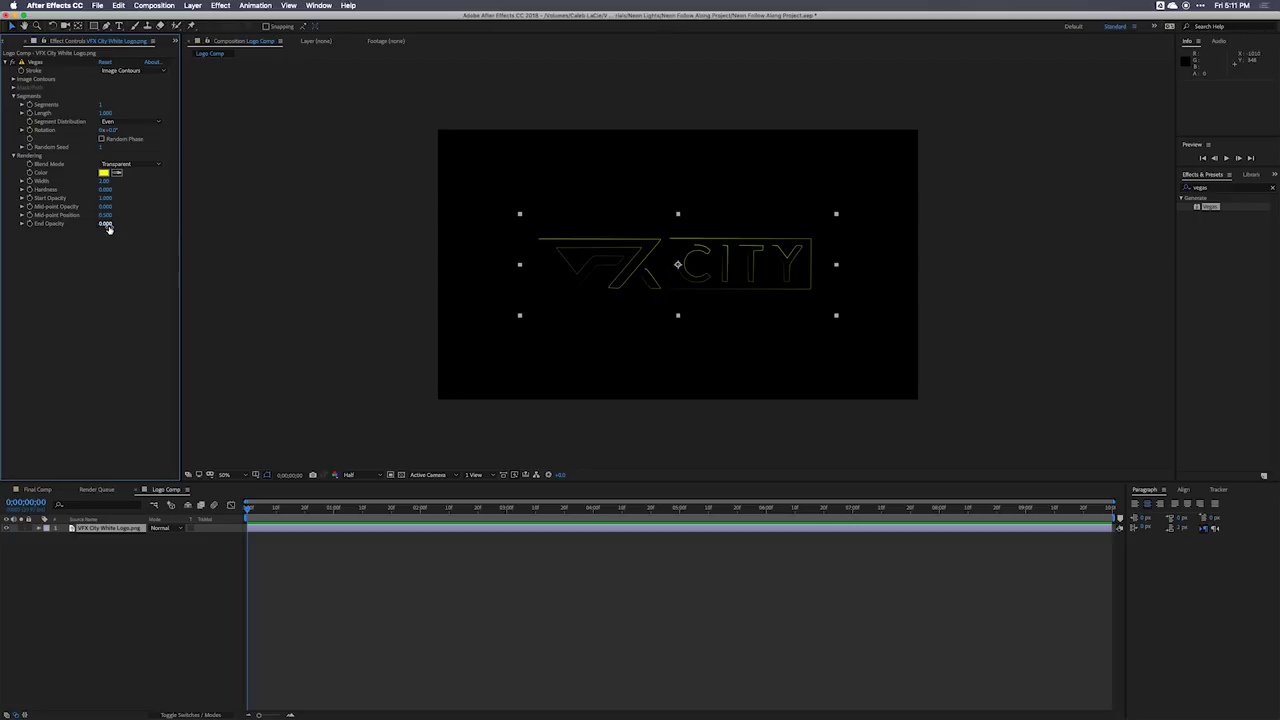
{"action": "left_click_drag", "start_coordinate": [105, 224], "coordinate": [118, 224]}
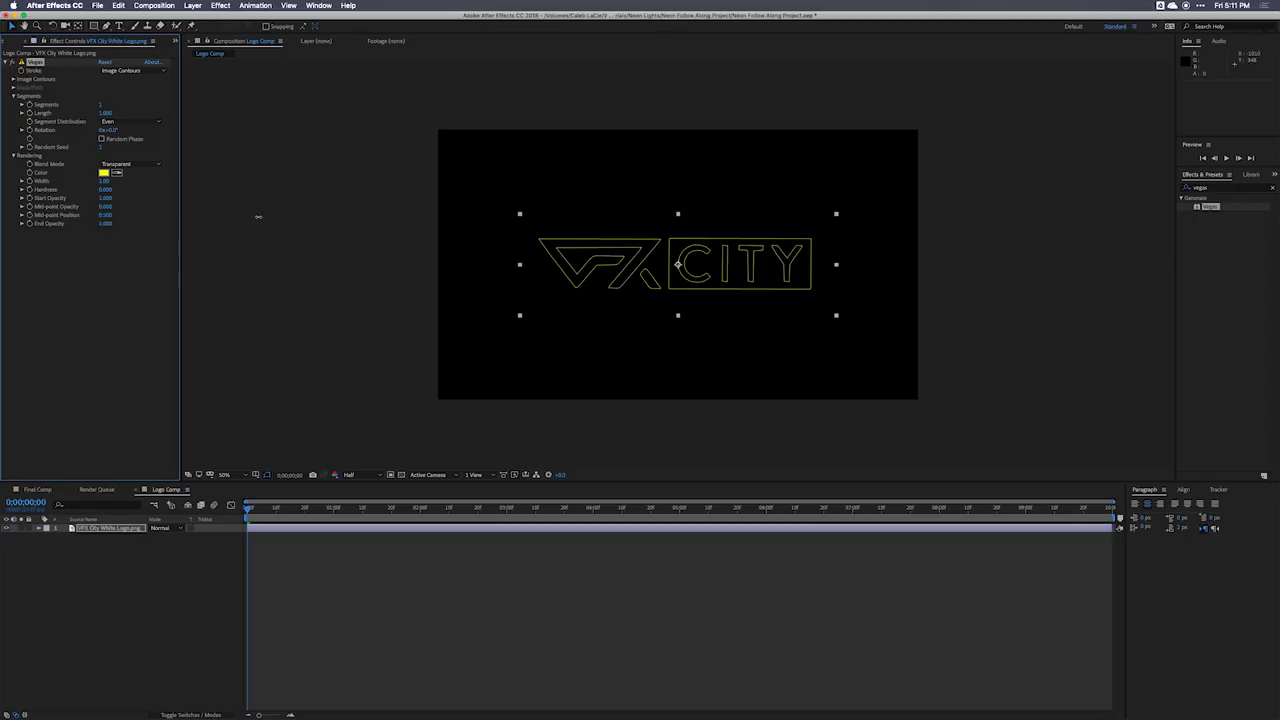
{"action": "left_click", "coordinate": [314, 324]}
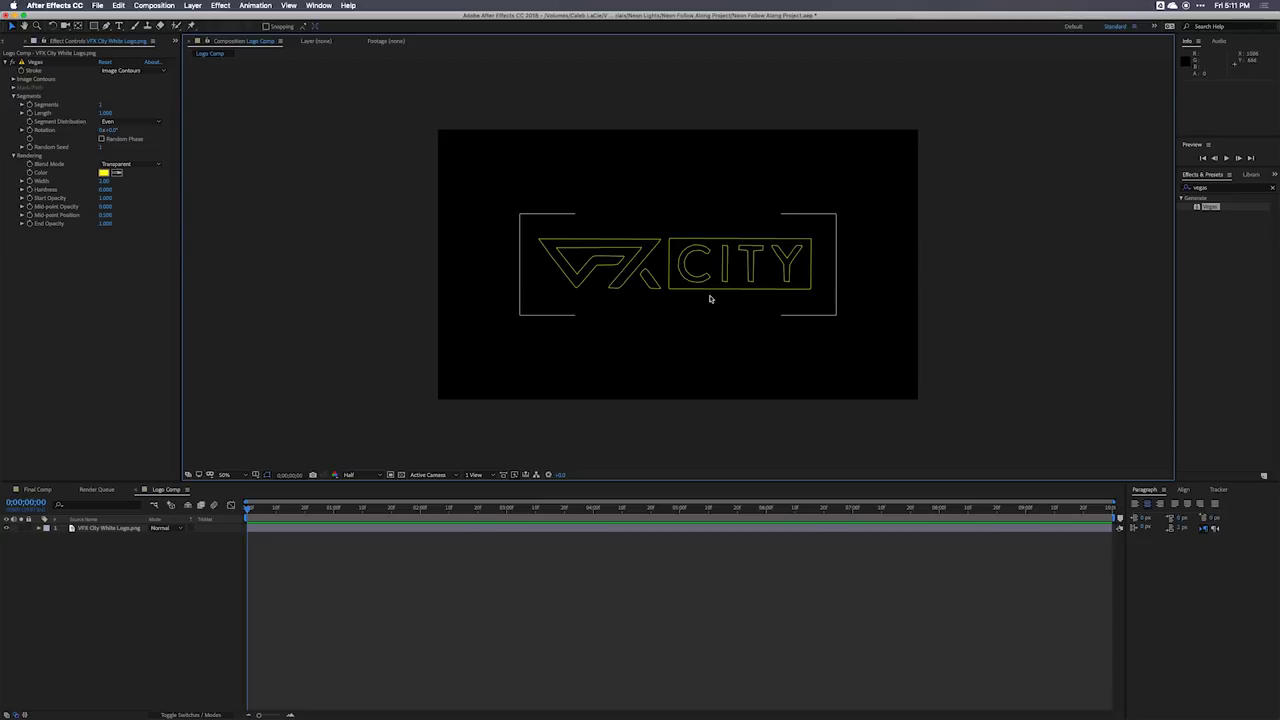
Reduce the Vegas segment length to 0.970 to leave small gaps in the logo outlines.
{"action": "key", "text": "period"}
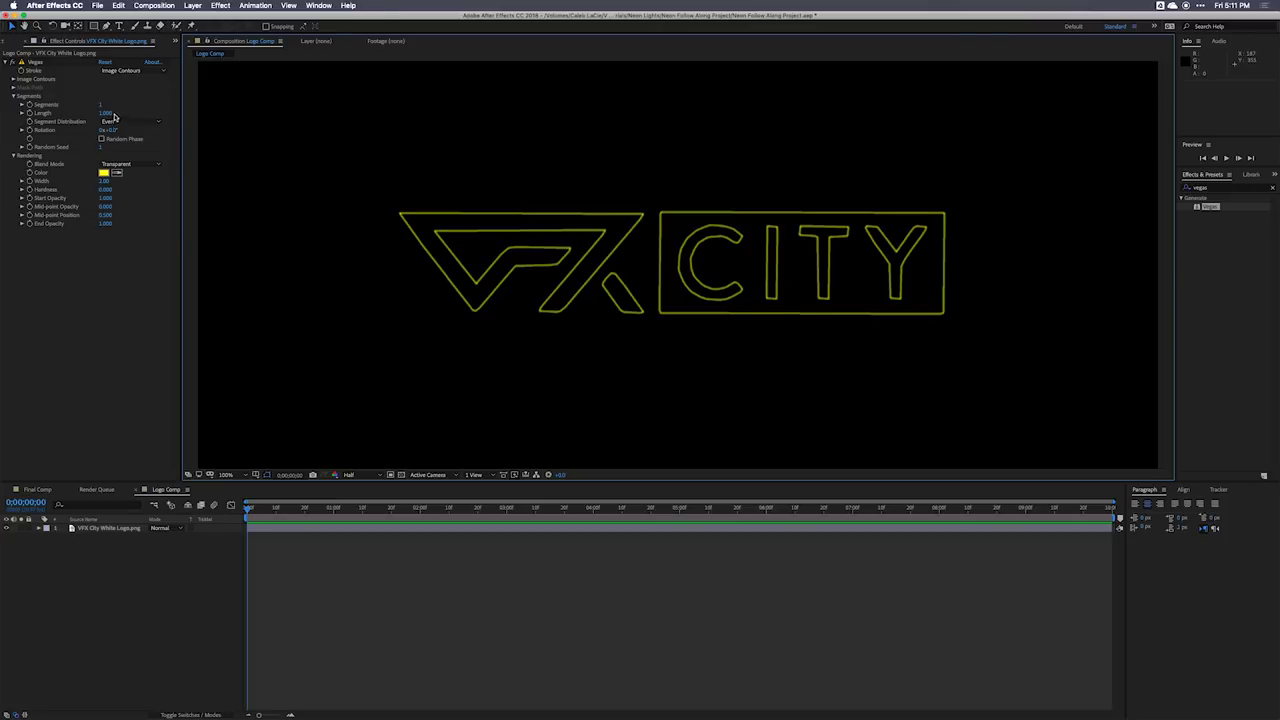
{"action": "left_click_drag", "start_coordinate": [107, 115], "coordinate": [108, 120]}
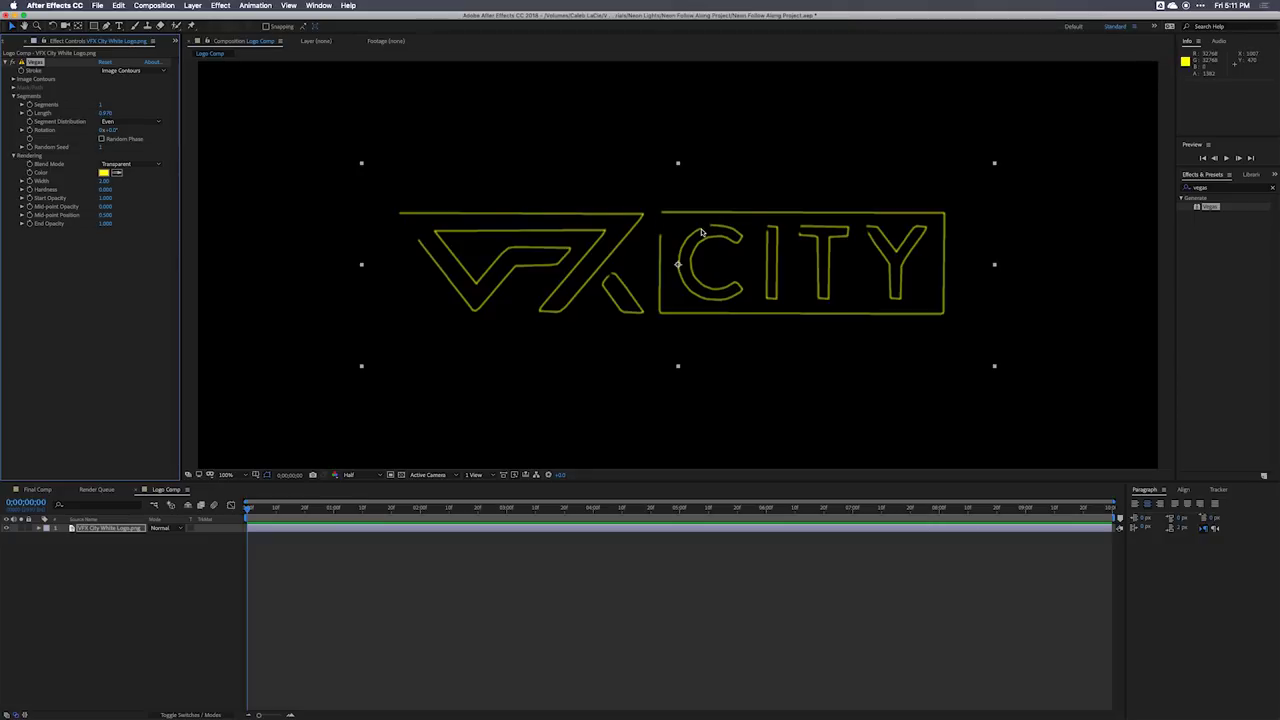
{"action": "left_click", "coordinate": [130, 554]}
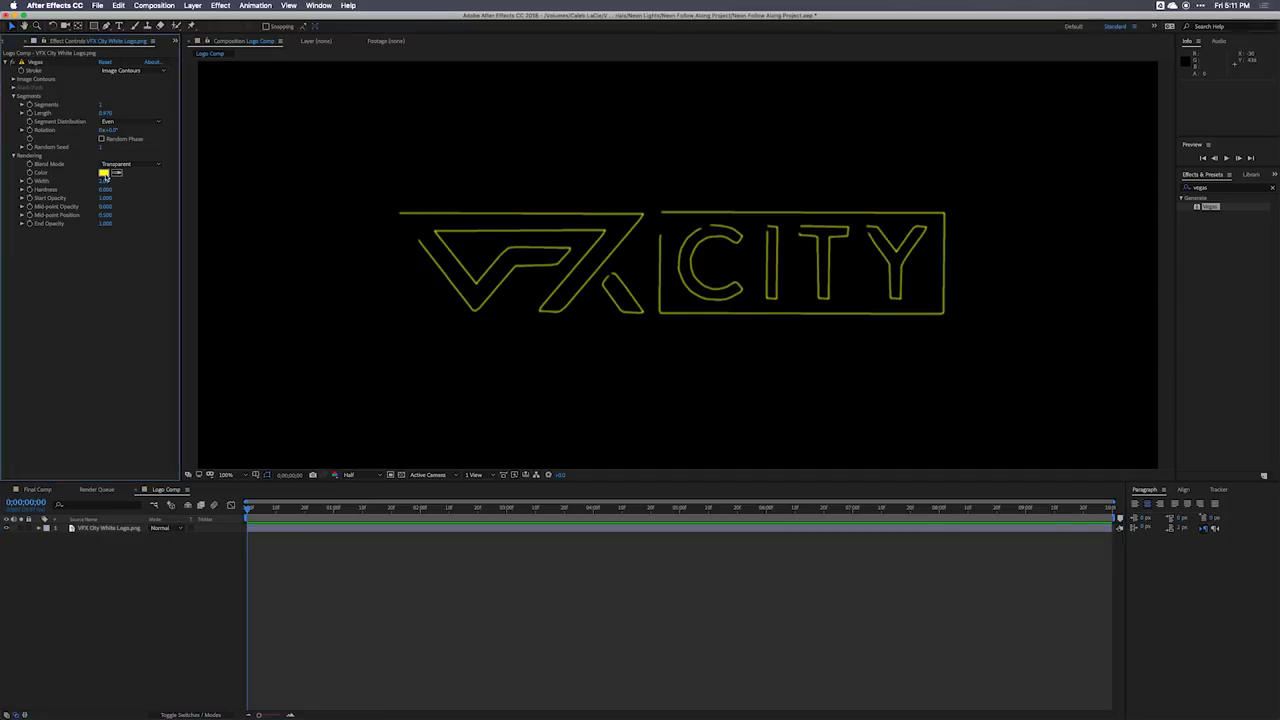
Change the Vegas outline color of the logo to blue.
{"action": "left_click", "coordinate": [104, 174]}
{"action": "left_click_drag", "start_coordinate": [1021, 572], "coordinate": [1020, 545]}
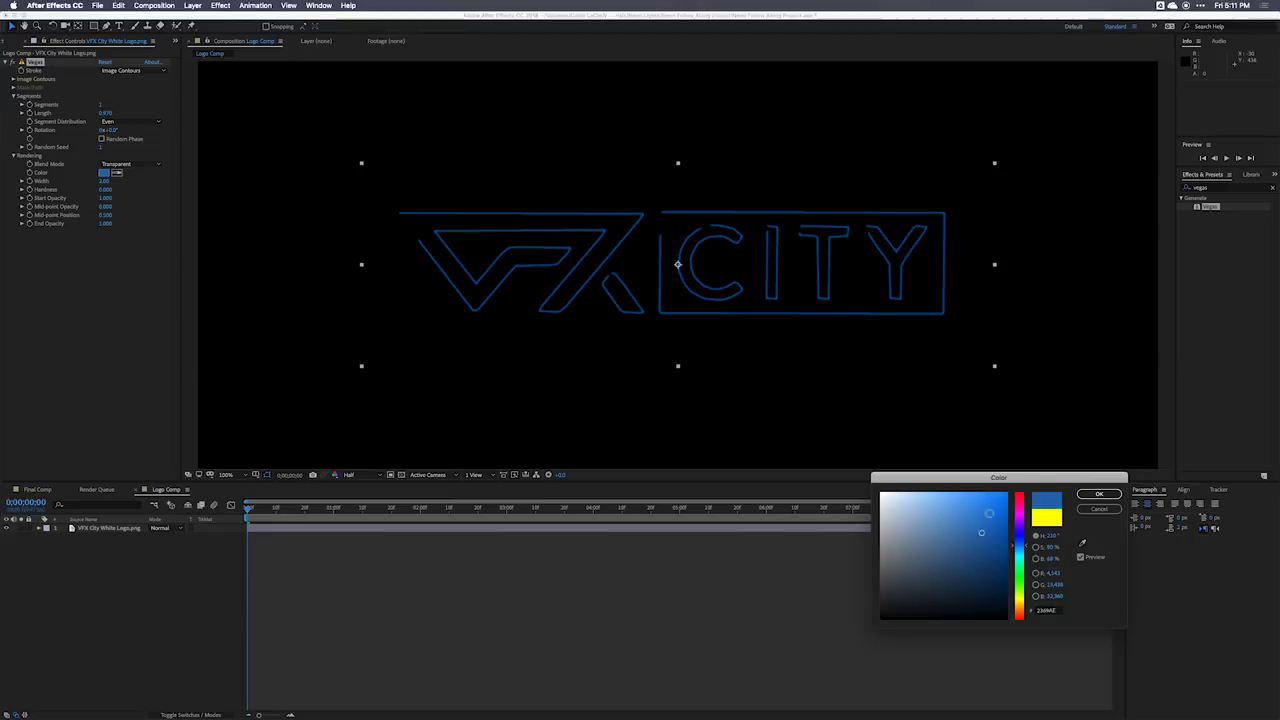
{"action": "left_click", "coordinate": [1099, 494]}
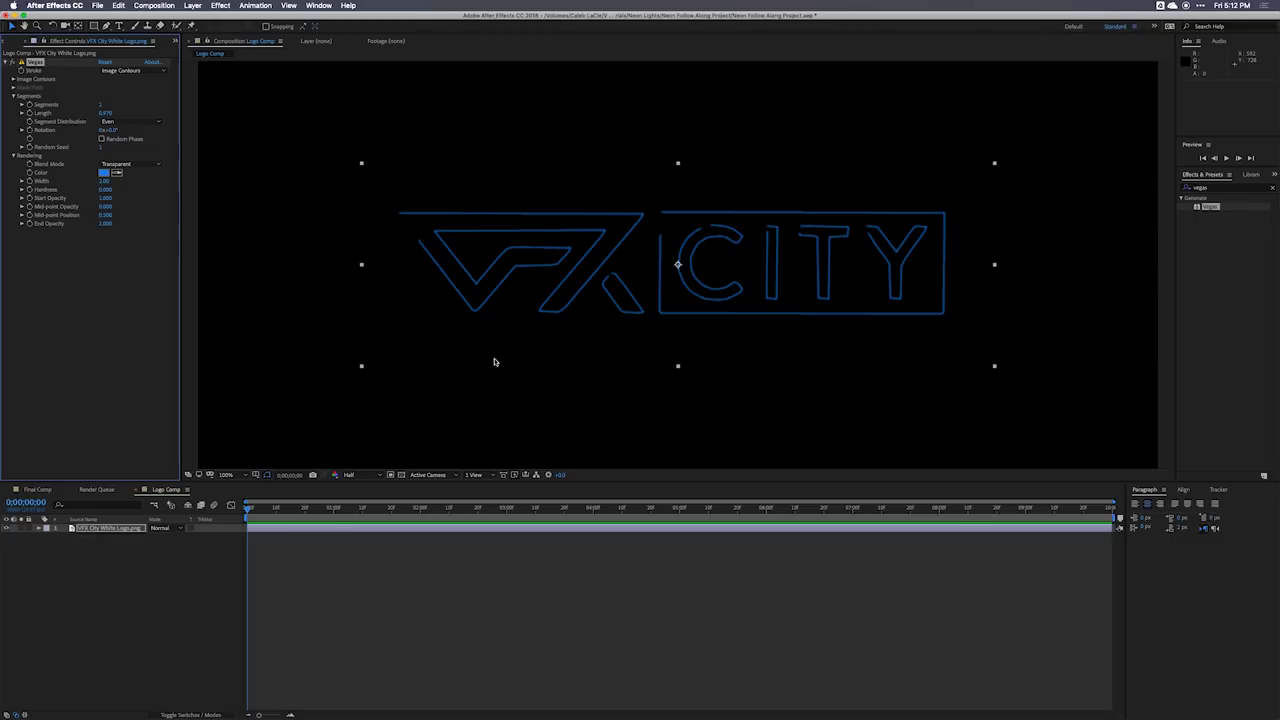
{"action": "key", "text": "comma"}
{"action": "left_click", "coordinate": [353, 372]}
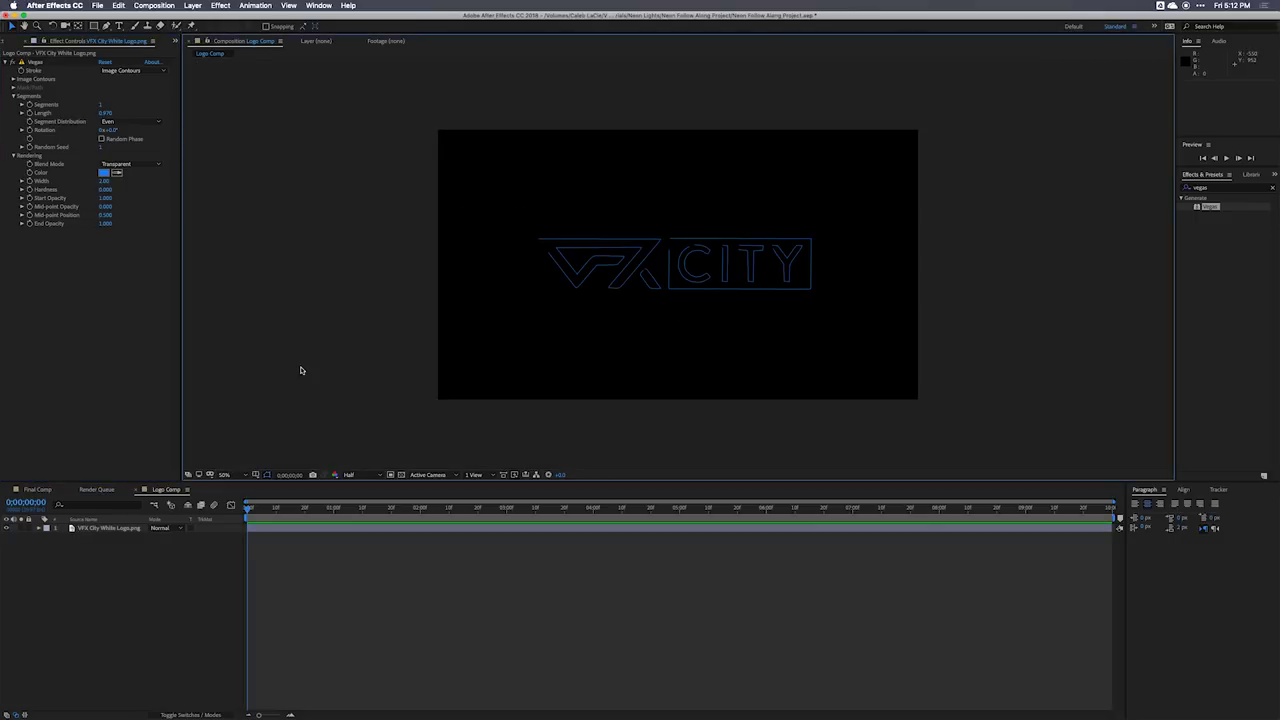
Place Logo Comp as a layer in Final Comp.
{"action": "left_click", "coordinate": [37, 489]}
{"action": "left_click", "coordinate": [15, 41]}
{"action": "left_click_drag", "start_coordinate": [46, 152], "coordinate": [100, 546]}
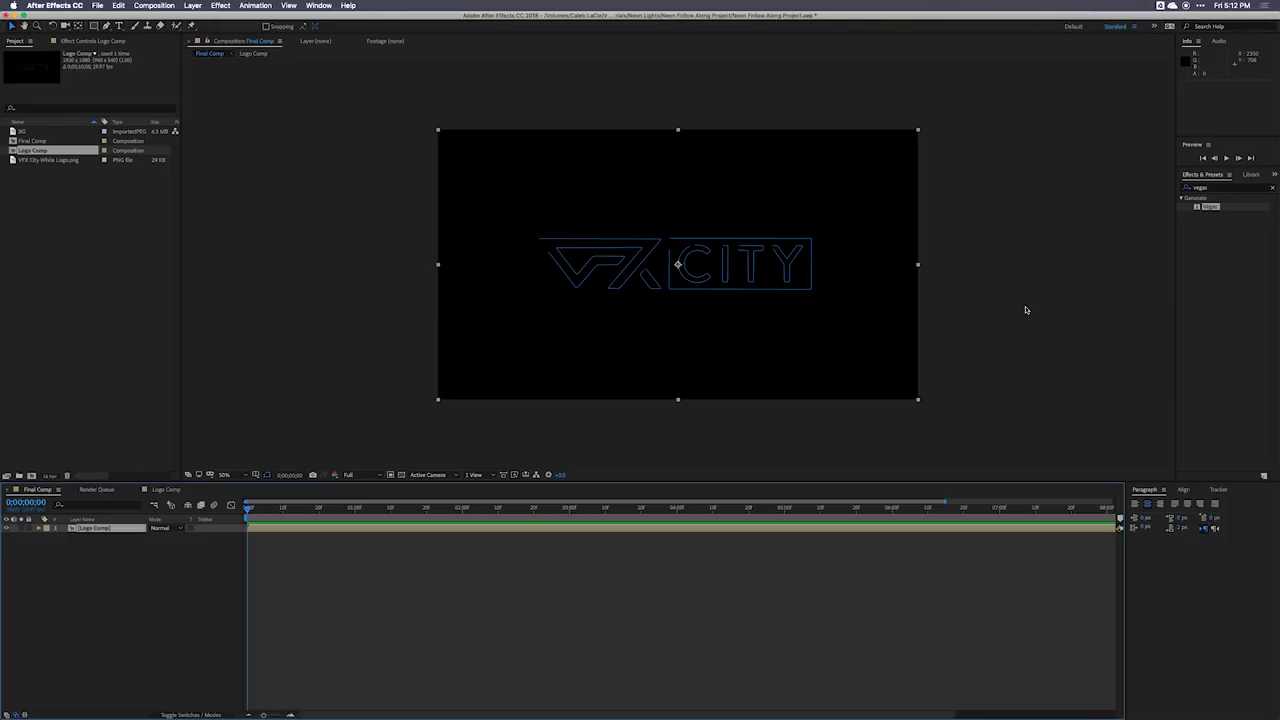
Add the BG image beneath Logo Comp in Final Comp and scale it to 48%.
{"action": "left_click_drag", "start_coordinate": [34, 132], "coordinate": [96, 608]}
{"action": "key", "text": "s"}
{"action": "left_click_drag", "start_coordinate": [180, 548], "coordinate": [174, 548]}
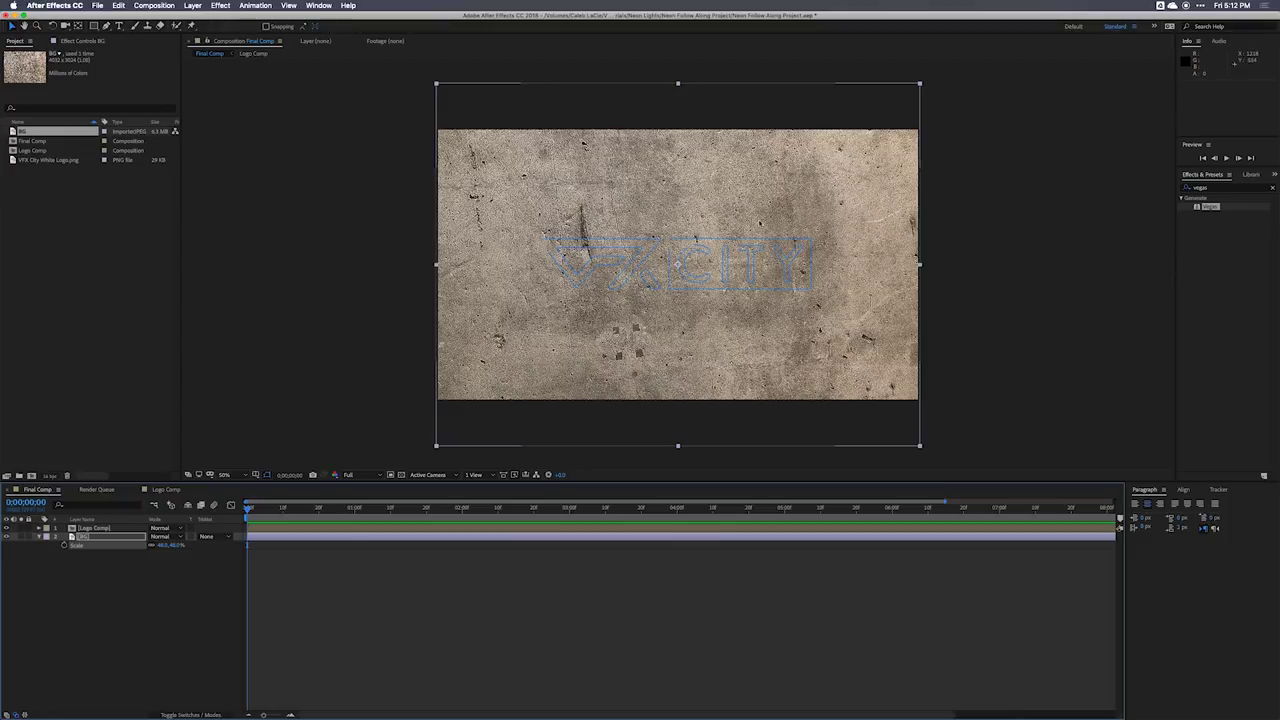
Apply the Tint color correction effect to the BG layer.
{"action": "left_click", "coordinate": [1219, 191]}
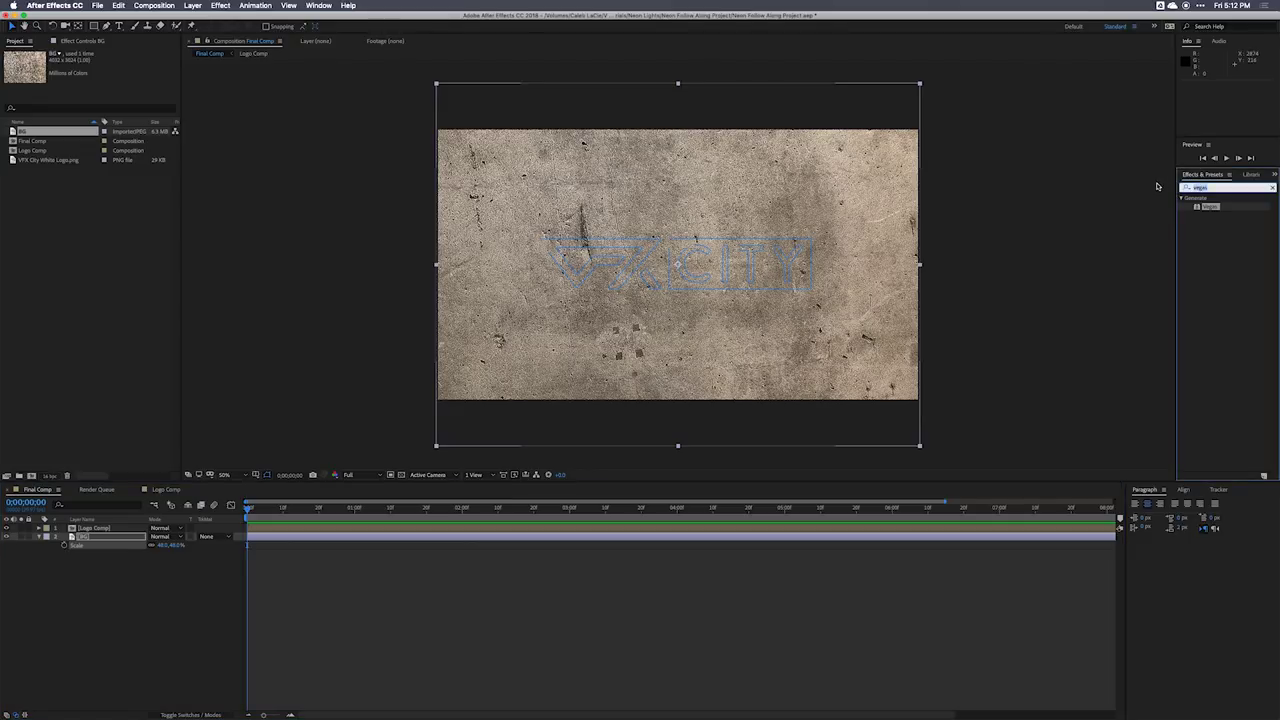
{"action": "type", "text": "tint"}
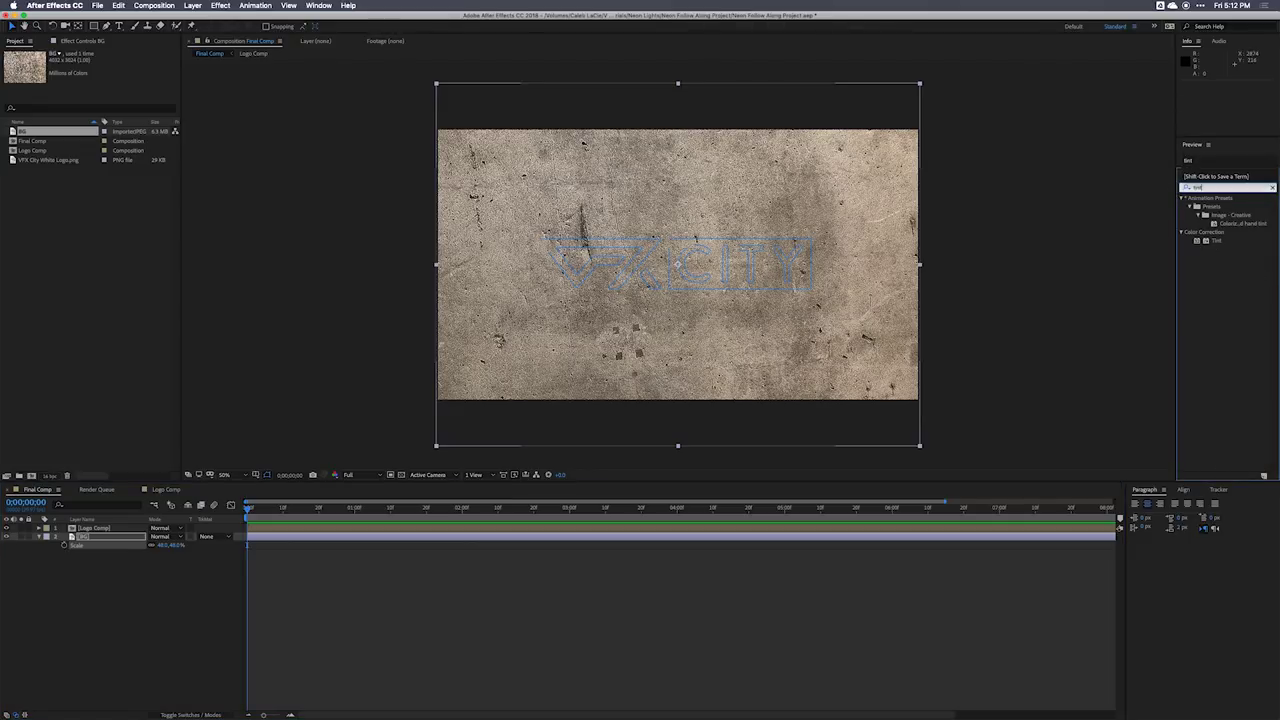
{"action": "left_click_drag", "start_coordinate": [1217, 242], "coordinate": [87, 539]}
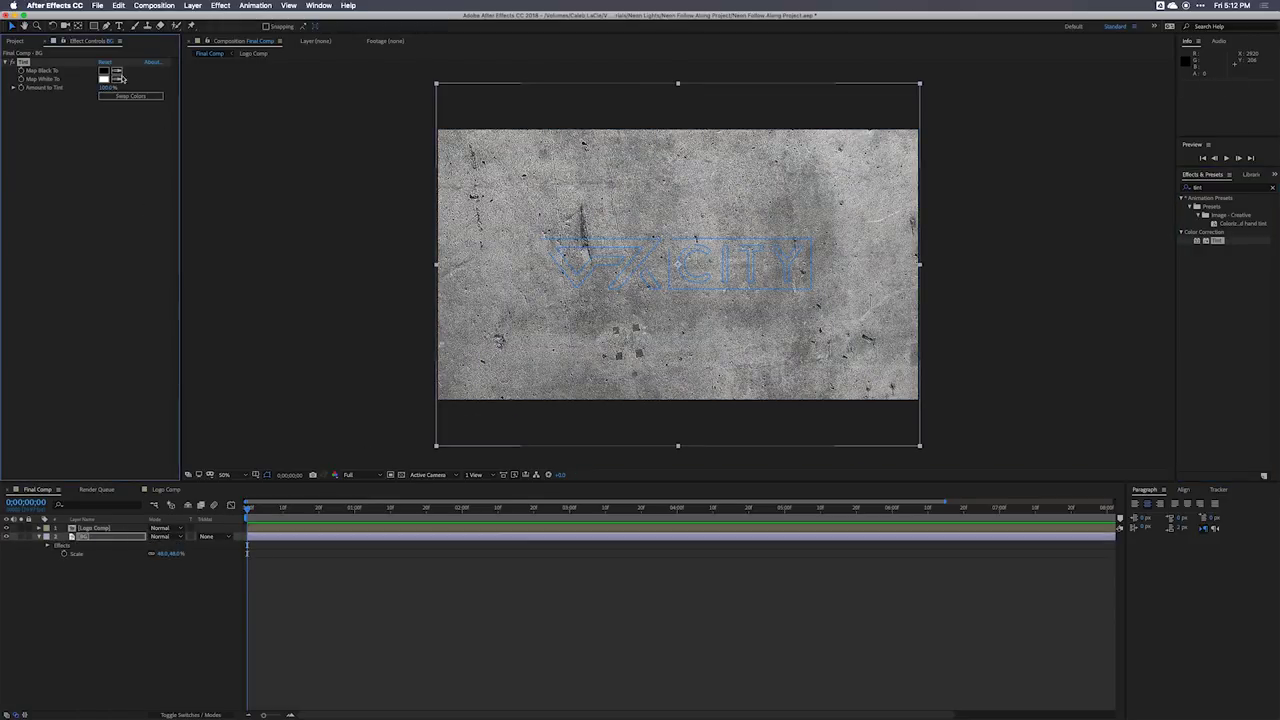
Set the Tint effect's Map White To color to a nearly black gray to darken the wall background.
{"action": "left_click", "coordinate": [104, 79]}
{"action": "left_click", "coordinate": [888, 608]}
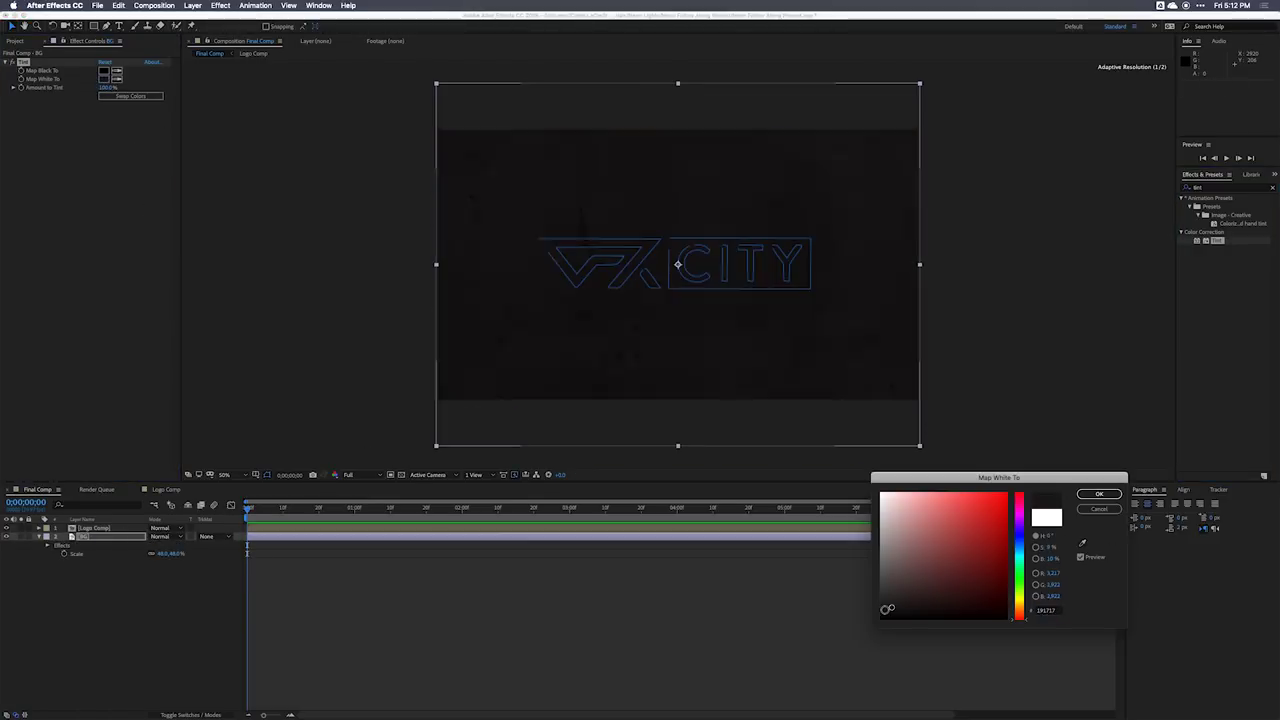
{"action": "left_click_drag", "start_coordinate": [888, 608], "coordinate": [874, 604]}
{"action": "left_click", "coordinate": [1099, 494]}
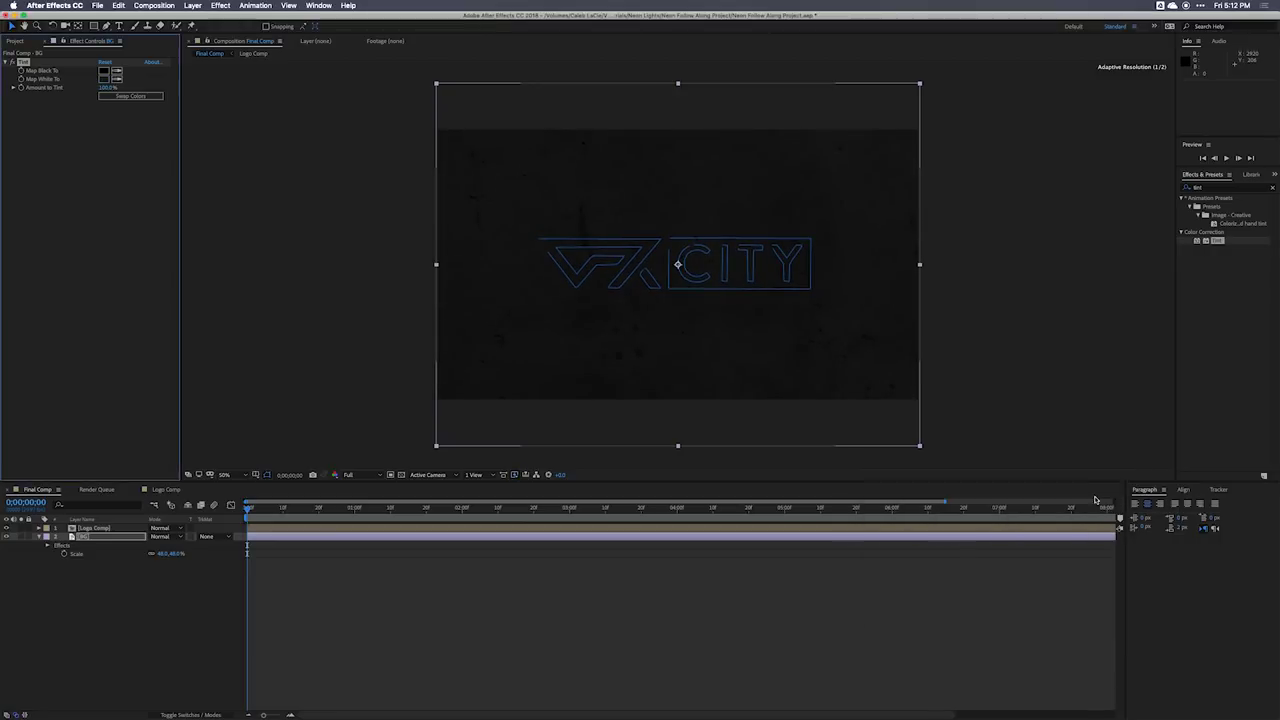
{"action": "key", "text": "."}
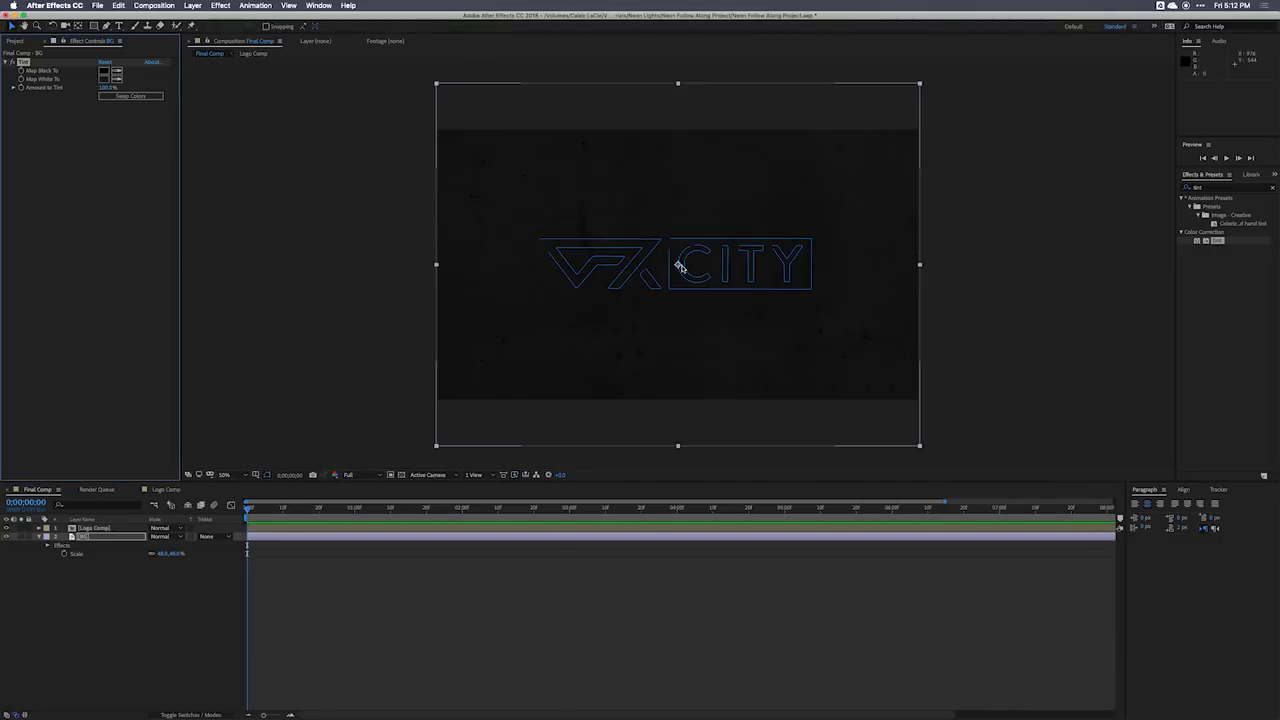
{"action": "left_click", "coordinate": [306, 313]}
{"action": "left_click", "coordinate": [220, 714]}
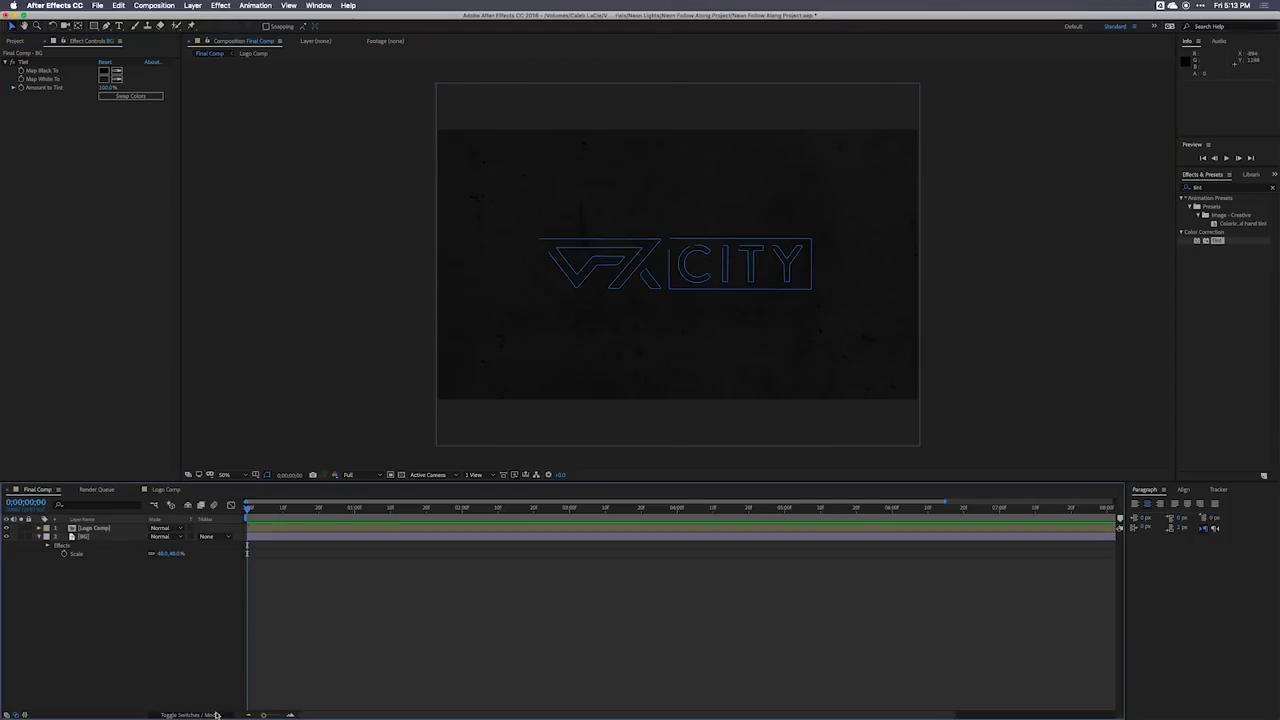
Make the BG and Logo Comp layers 3D and add a two-node camera with the 50mm preset.
{"action": "left_click", "coordinate": [205, 535]}
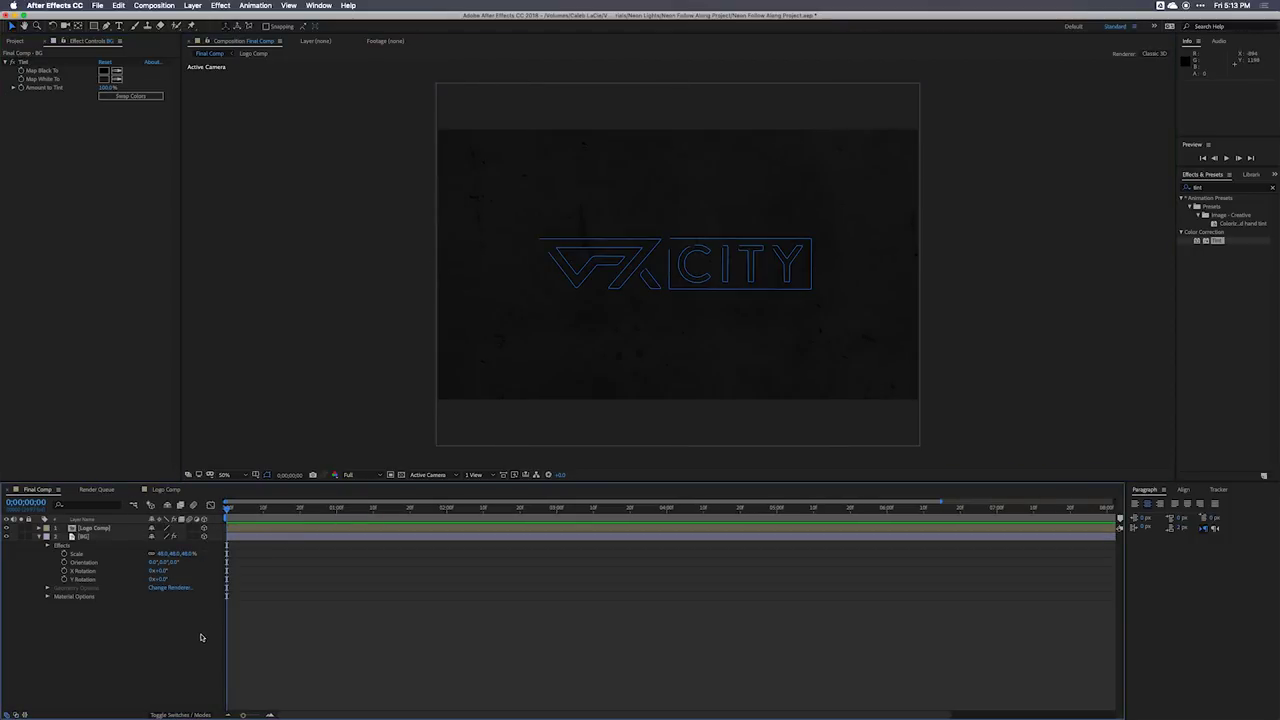
{"action": "left_click", "coordinate": [40, 537]}
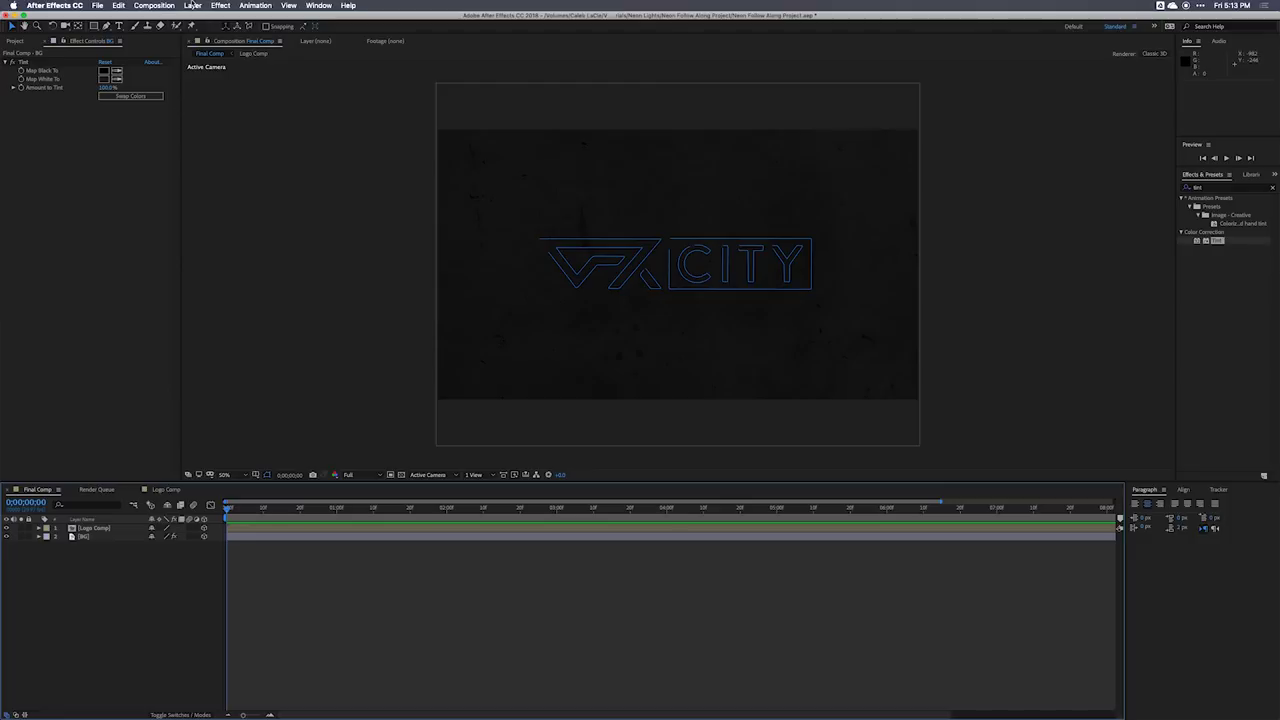
{"action": "left_click", "coordinate": [192, 5]}
{"action": "mouse_move", "coordinate": [200, 18]}
{"action": "left_click", "coordinate": [322, 48]}
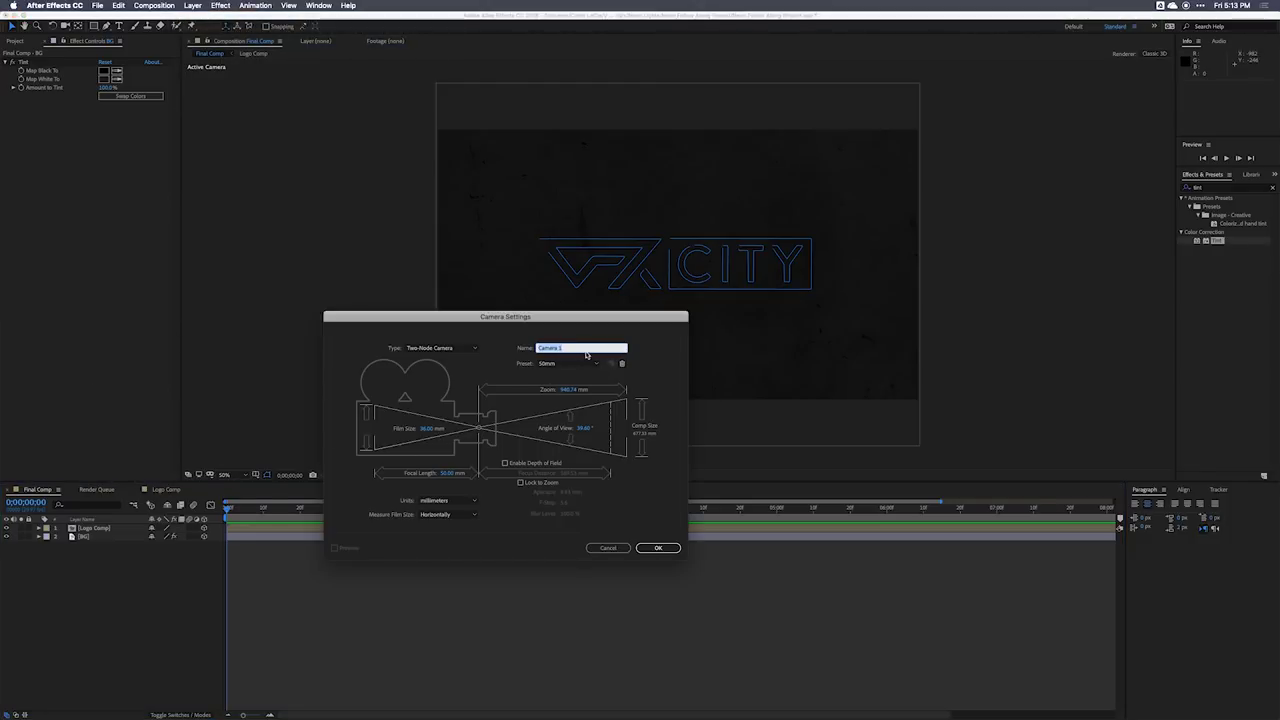
{"action": "left_click", "coordinate": [658, 548]}
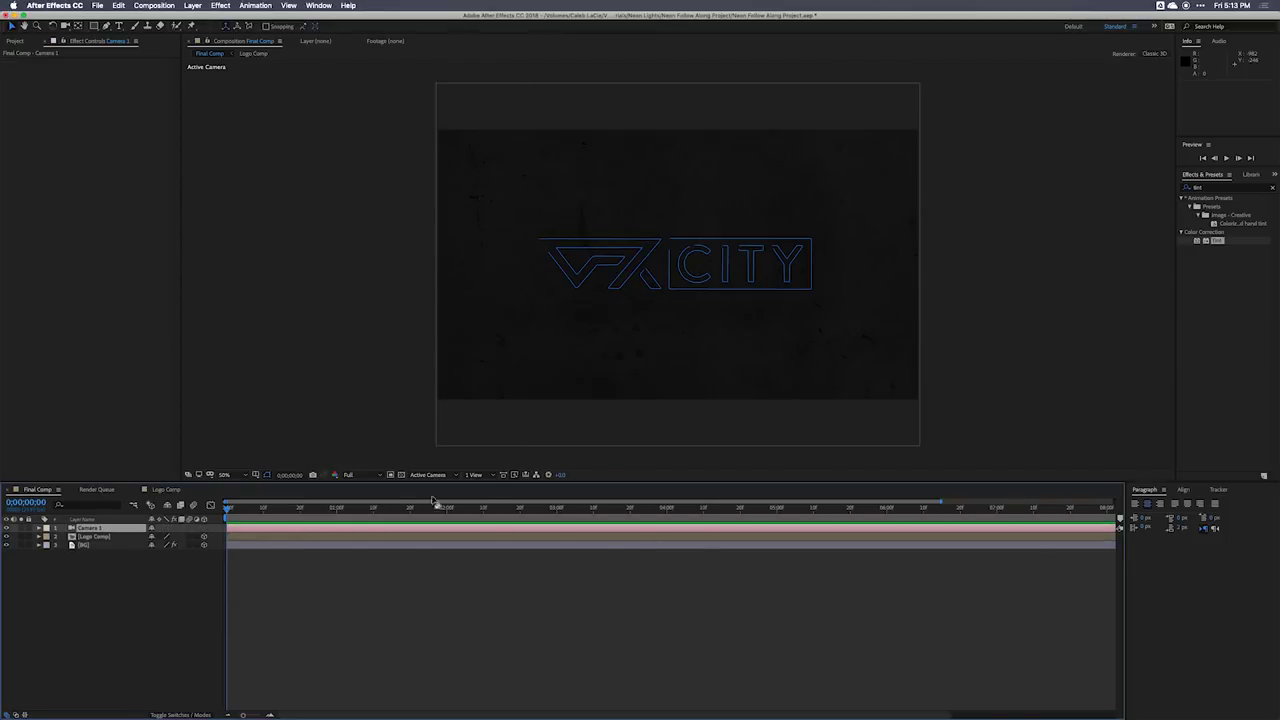
Set a Position keyframe for Camera 1 at the start of the composition.
{"action": "left_click_drag", "start_coordinate": [240, 705], "coordinate": [235, 705]}
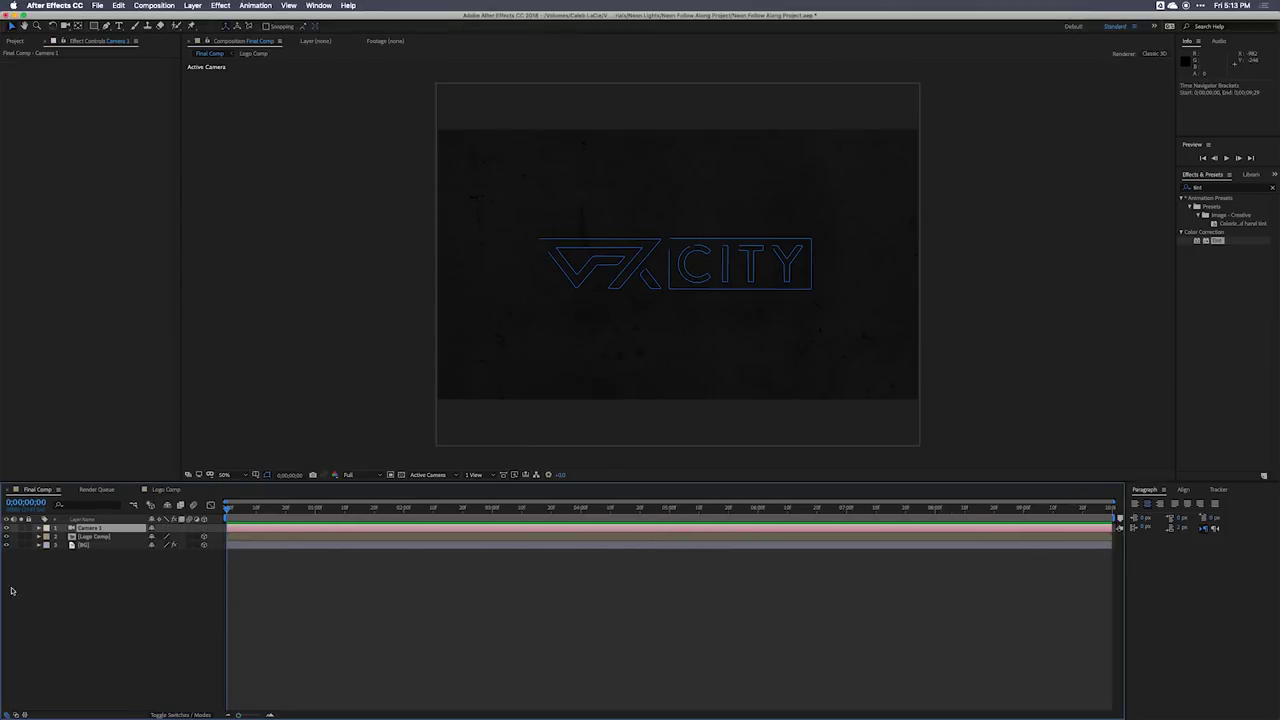
{"action": "left_click", "coordinate": [38, 529]}
{"action": "left_click", "coordinate": [48, 537]}
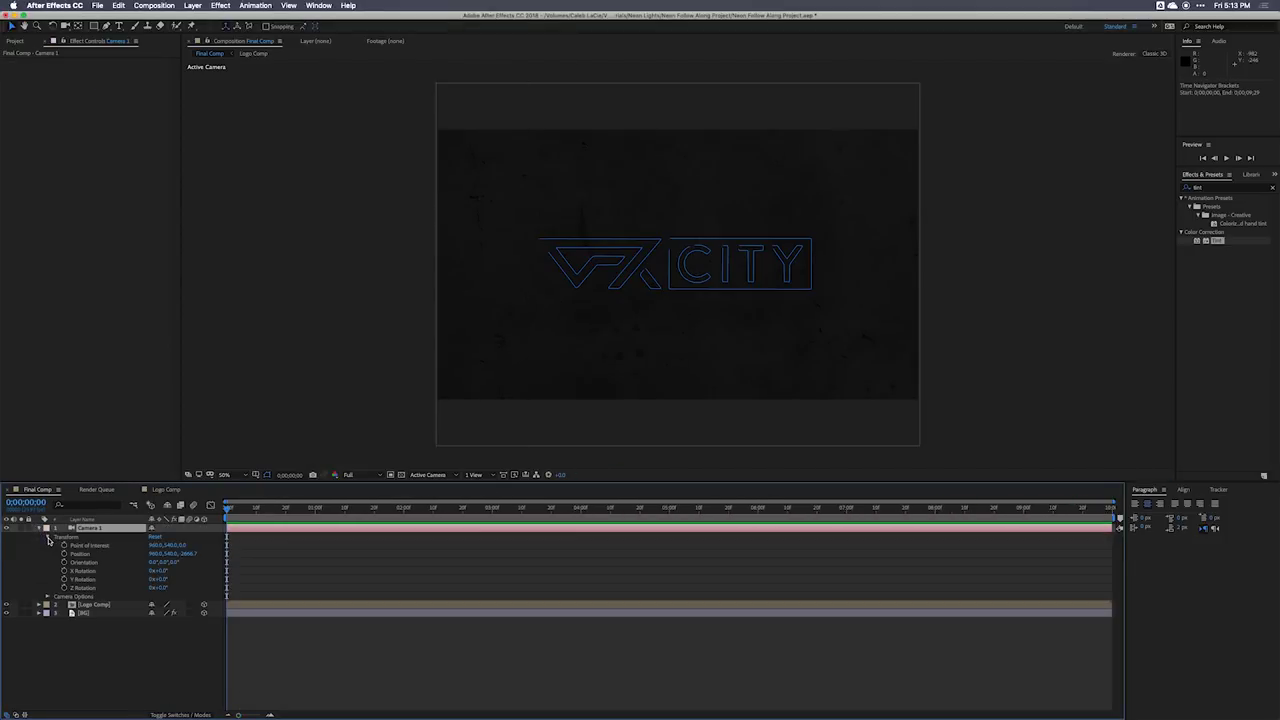
{"action": "left_click", "coordinate": [63, 554]}
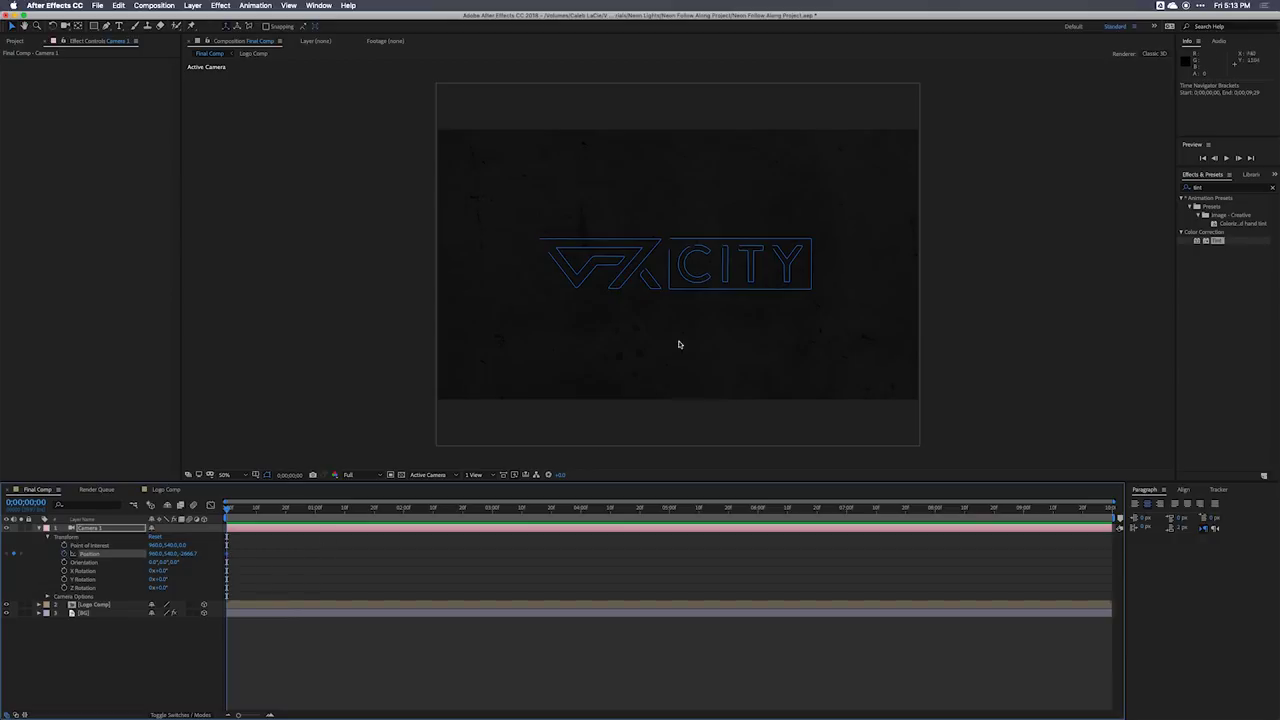
Keyframe a slow push-in by moving the camera's Z position to about -2310 at the last frame, 0;00;09;29.
{"action": "left_click_drag", "start_coordinate": [262, 507], "coordinate": [755, 507]}
{"action": "key", "text": "End"}
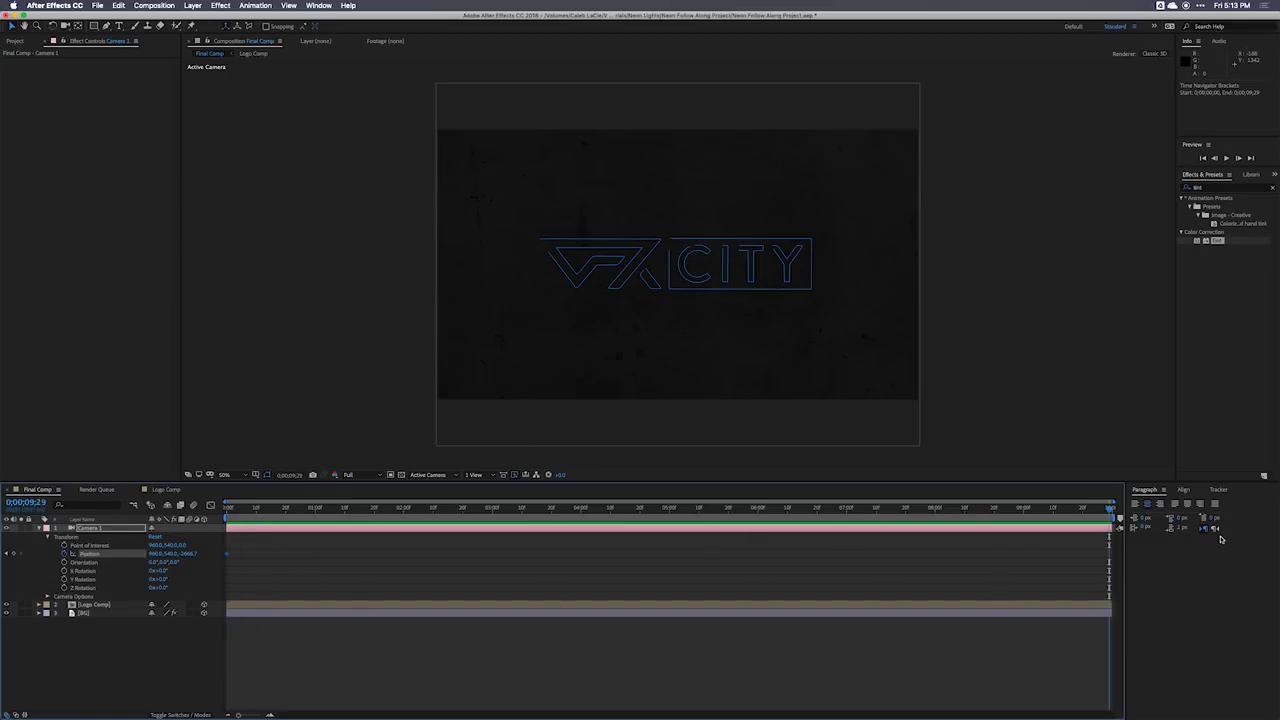
{"action": "left_click_drag", "start_coordinate": [186, 554], "coordinate": [352, 545]}
{"action": "left_click", "coordinate": [329, 357]}
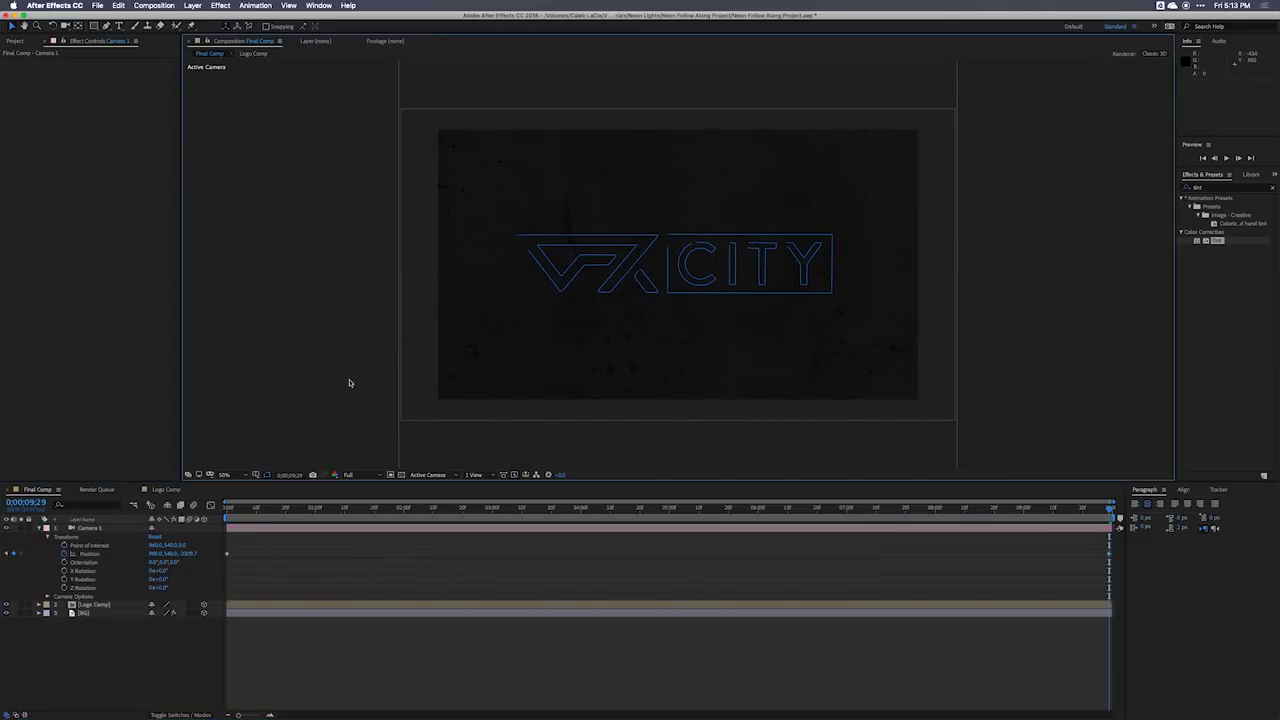
{"action": "mouse_move", "coordinate": [238, 519]}
{"action": "left_mouse_down"}
{"action": "mouse_move", "coordinate": [994, 520]}
{"action": "mouse_move", "coordinate": [229, 520]}
{"action": "mouse_move", "coordinate": [243, 520]}
{"action": "left_mouse_up"}
{"action": "left_click", "coordinate": [39, 527]}
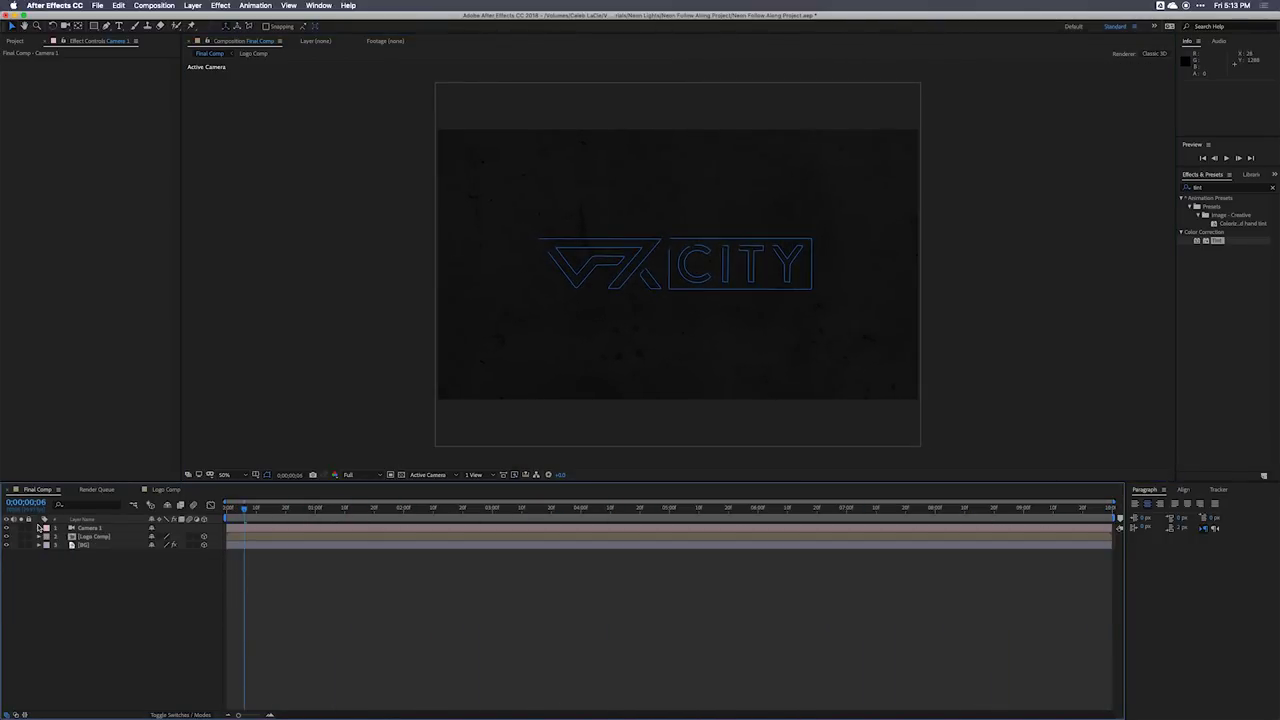
Apply the Stylize Glow effect to Logo Comp and set its Glow Threshold to 0%.
{"action": "left_click", "coordinate": [95, 536]}
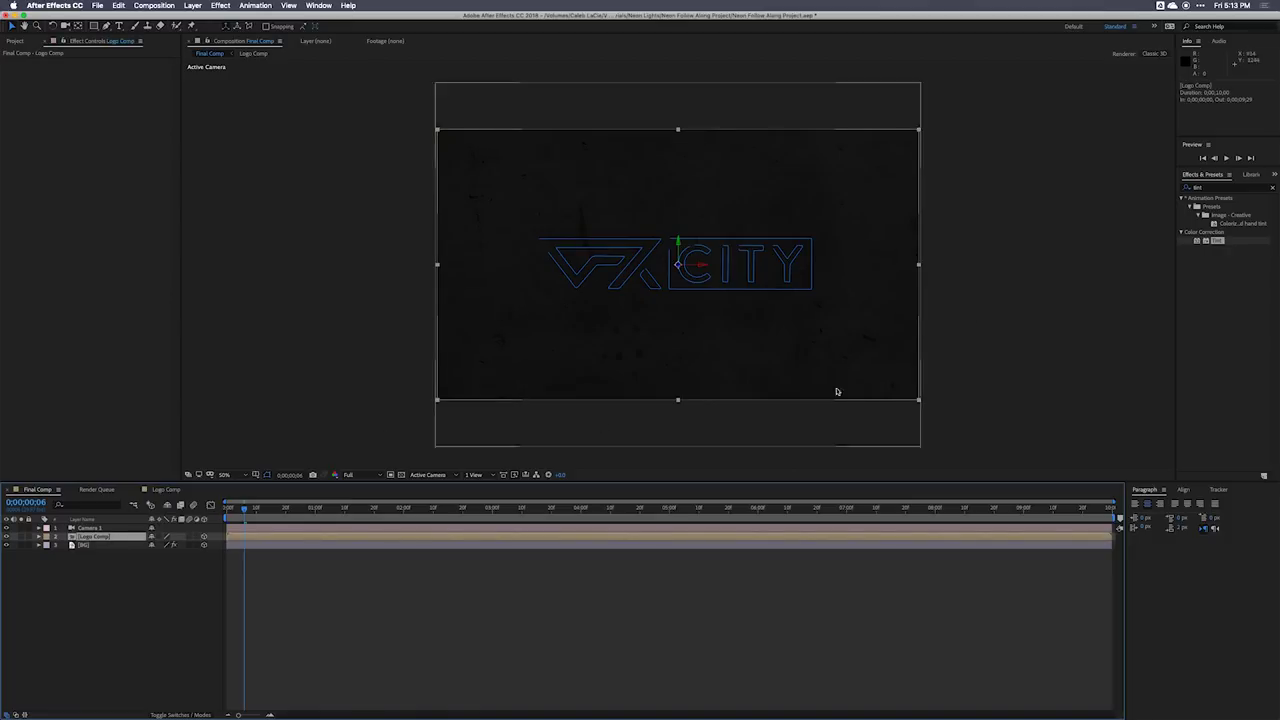
{"action": "left_click", "coordinate": [1231, 188]}
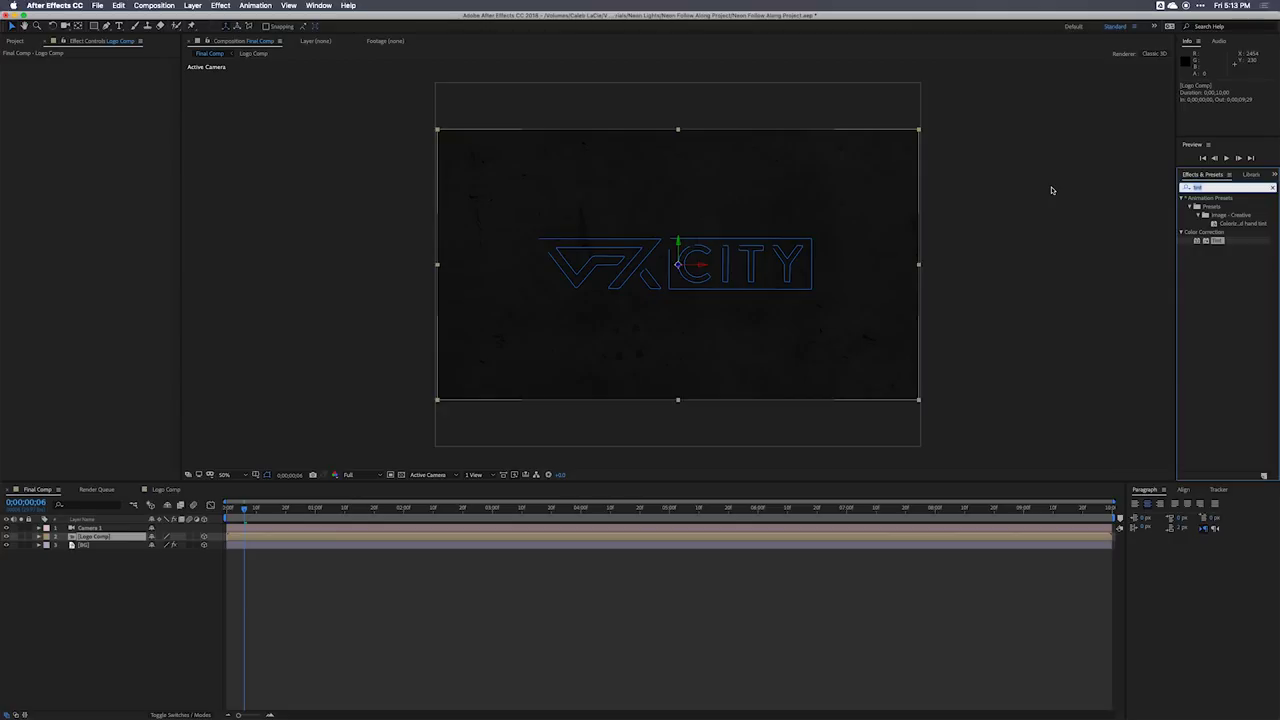
{"action": "type", "text": "Glow"}
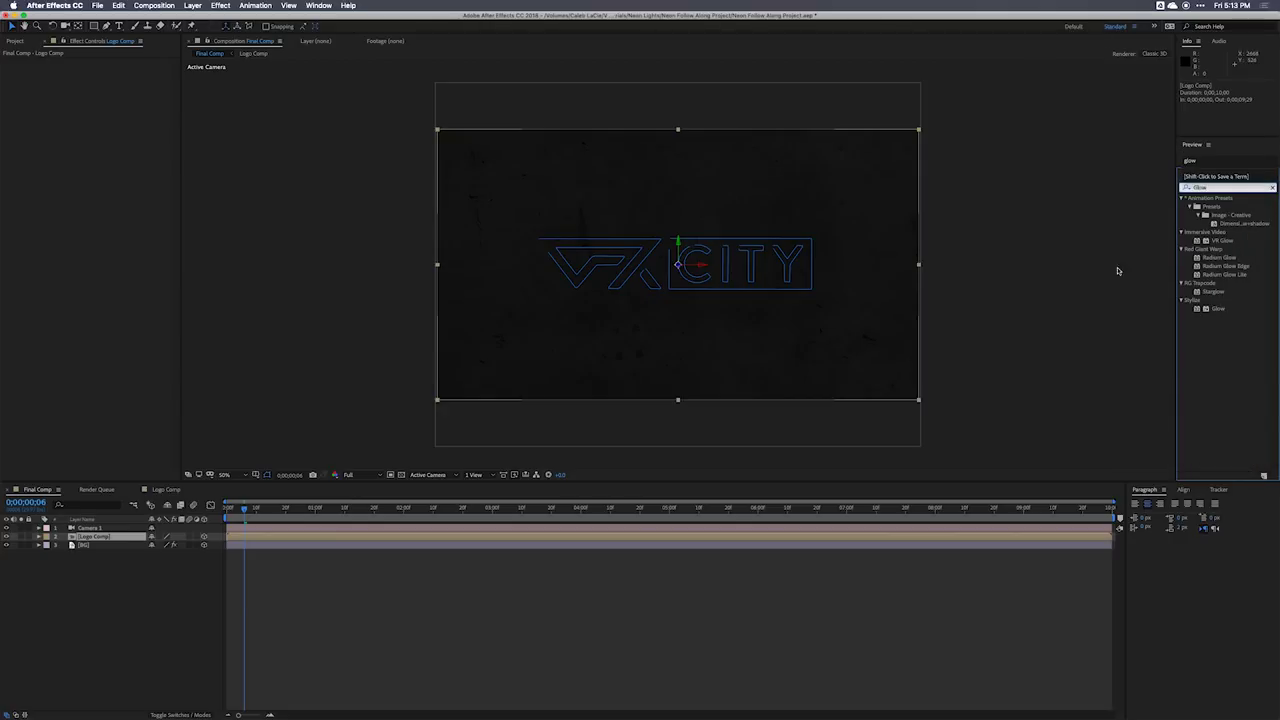
{"action": "left_click_drag", "start_coordinate": [1208, 310], "coordinate": [85, 537]}
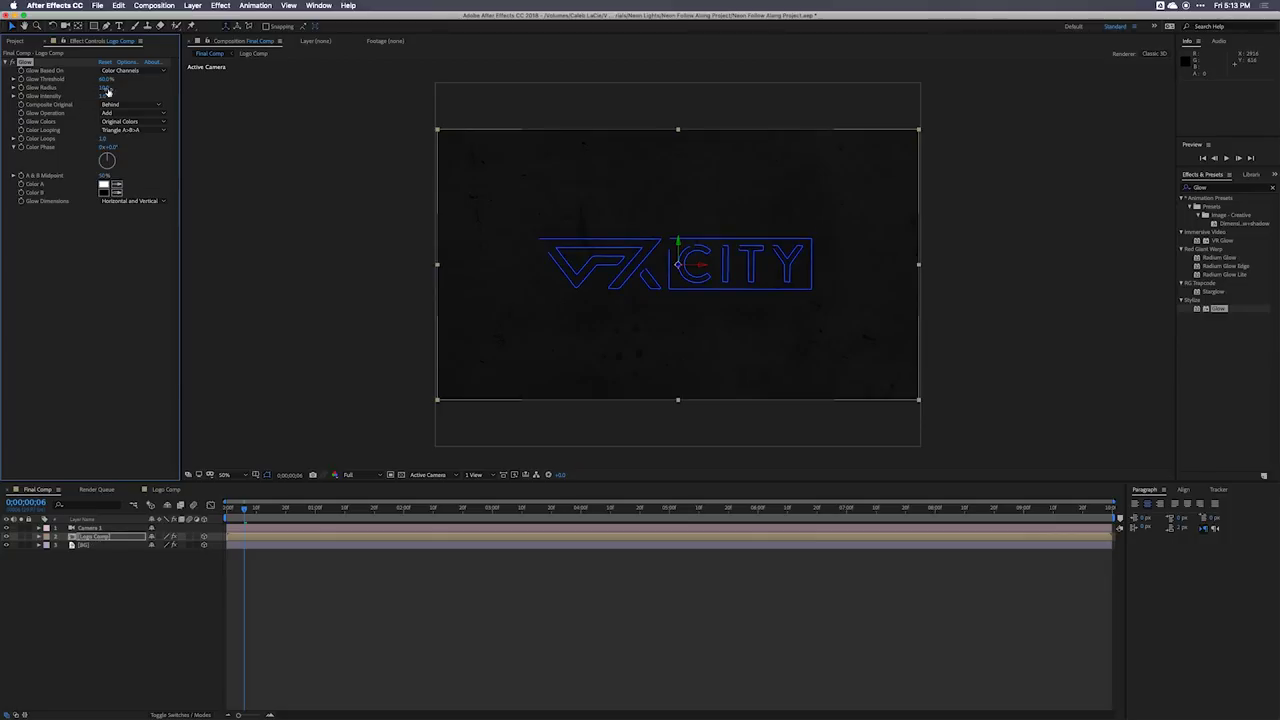
{"action": "left_click_drag", "start_coordinate": [106, 88], "coordinate": [5, 98]}
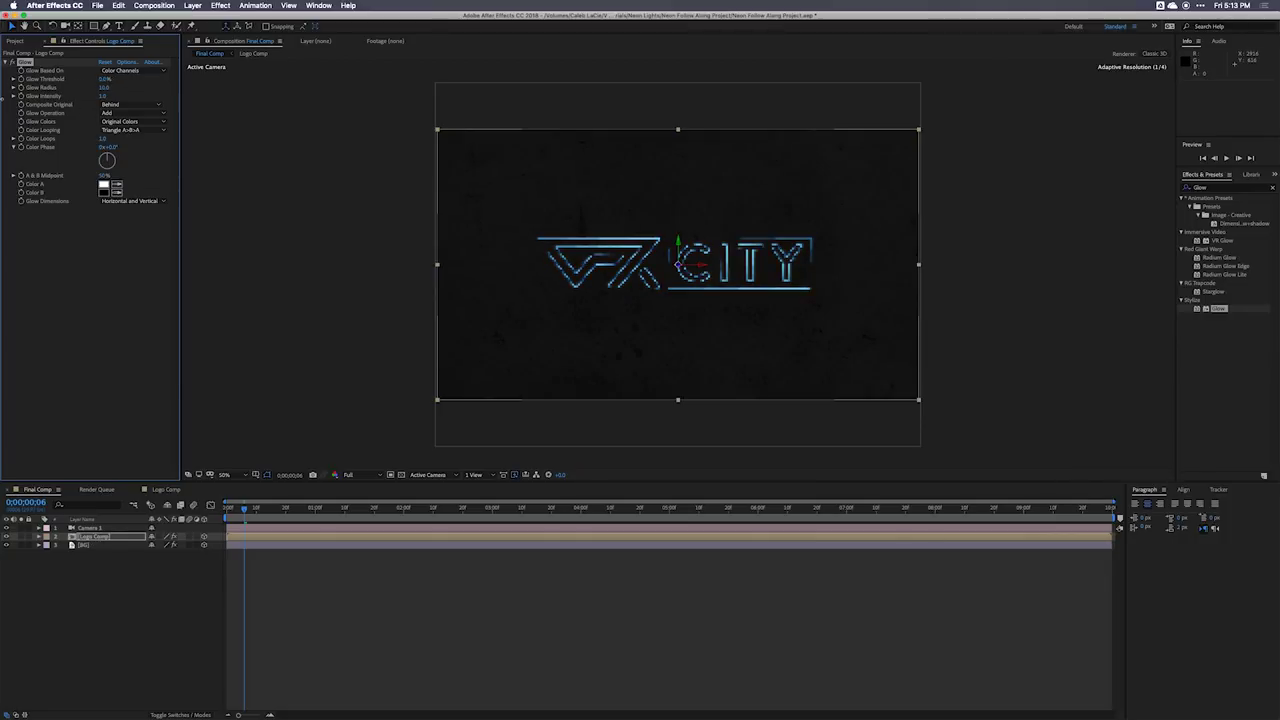
Set Glow Colors to A & B Colors and make Color A a bright blue (1384D4).
{"action": "left_click", "coordinate": [123, 122]}
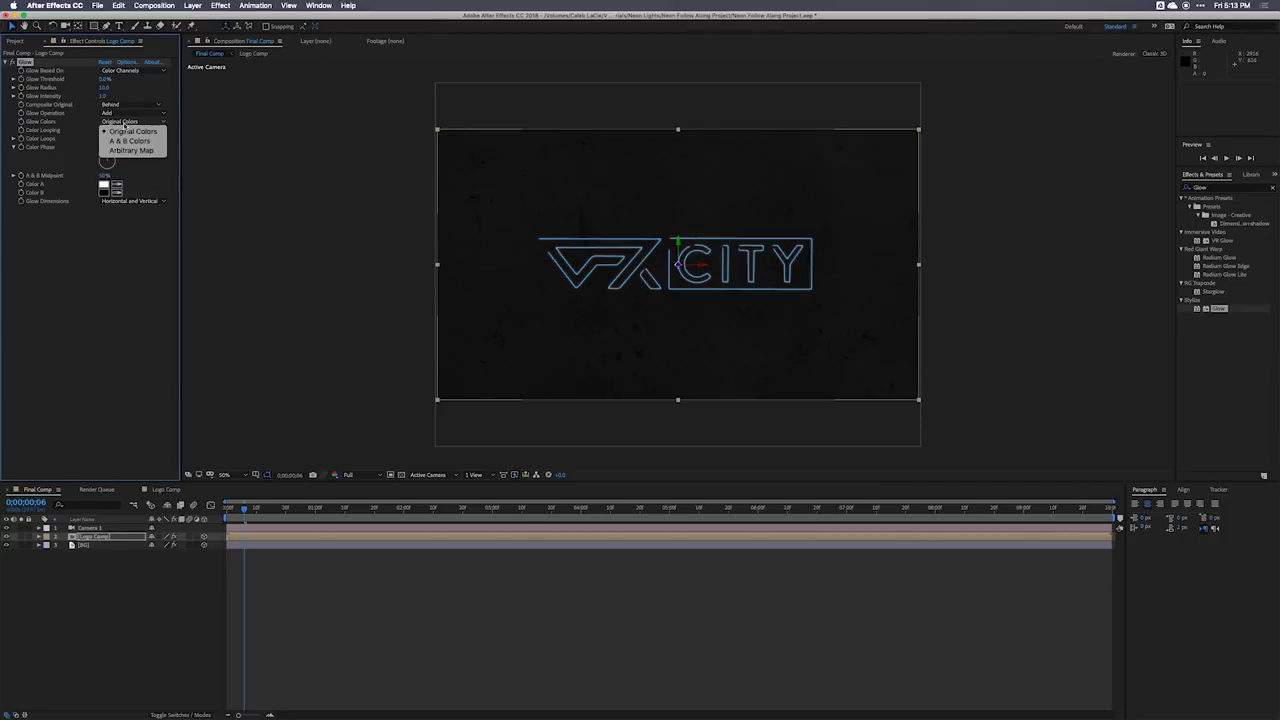
{"action": "left_click", "coordinate": [120, 141]}
{"action": "left_click", "coordinate": [105, 185]}
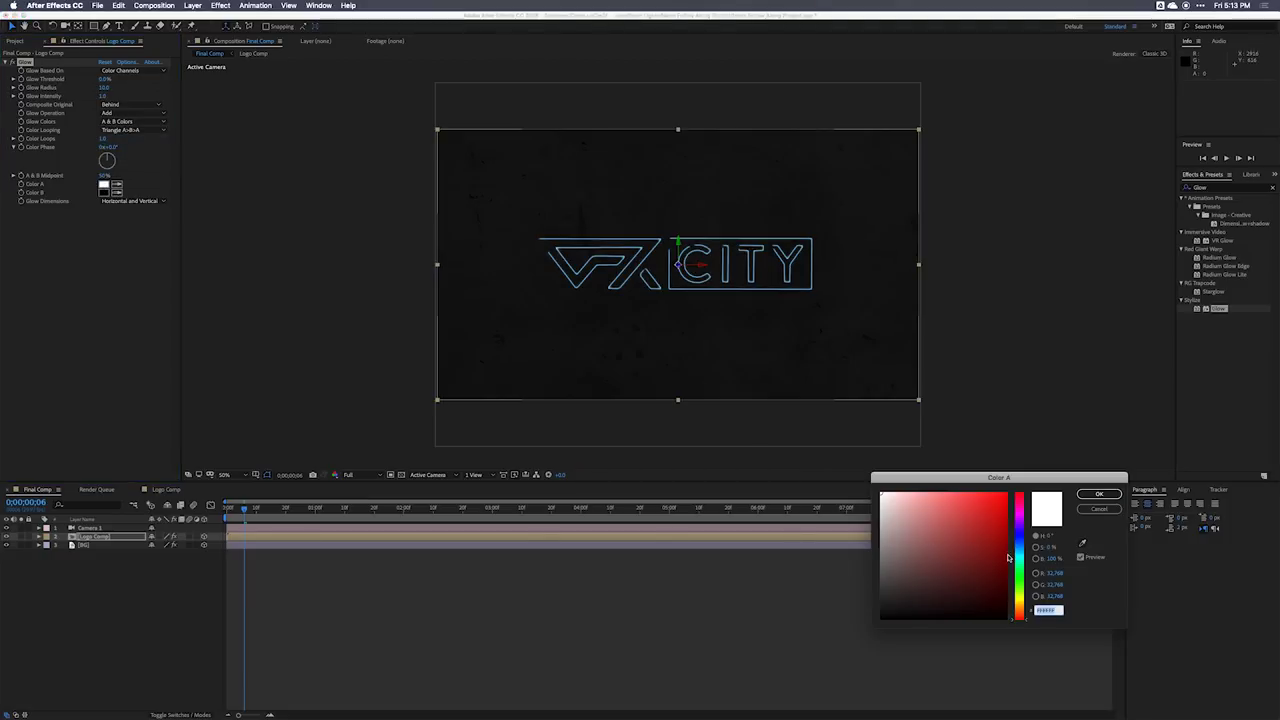
{"action": "left_click", "coordinate": [1019, 549]}
{"action": "left_click", "coordinate": [997, 511]}
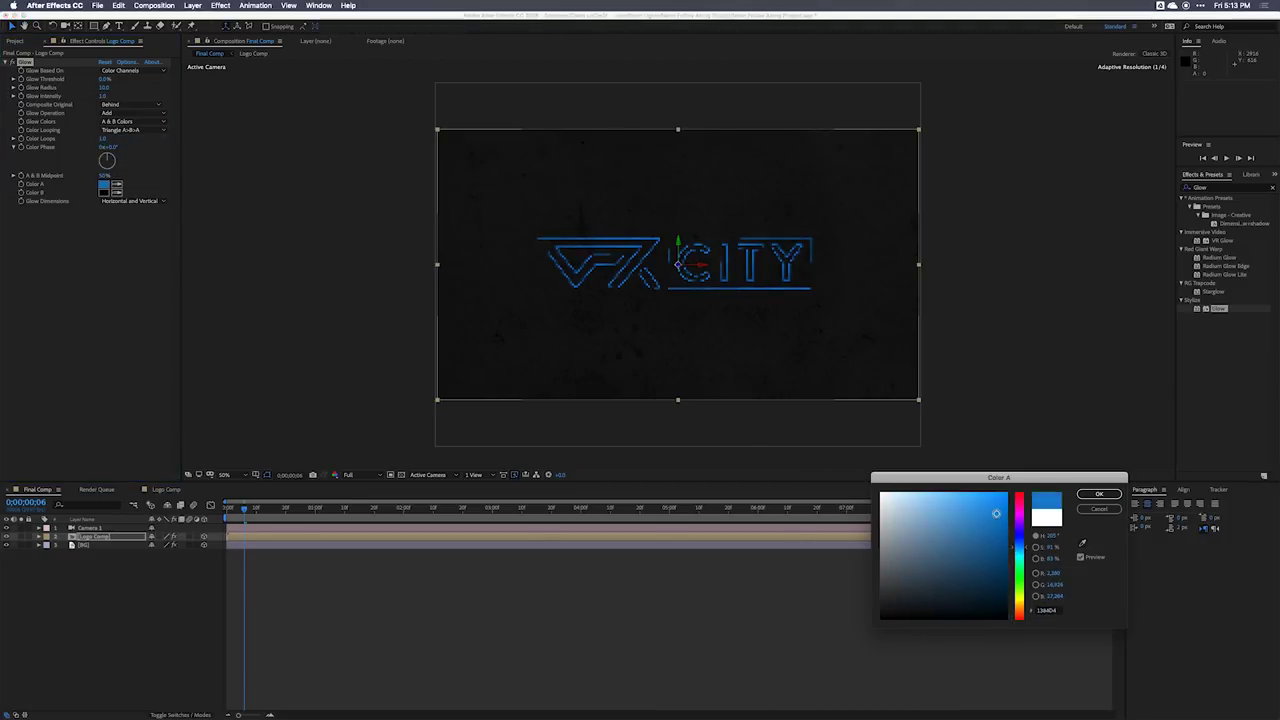
{"action": "left_click", "coordinate": [1099, 494]}
Set the Glow effect's Color B to a darker blue (1A51AB).
{"action": "left_click", "coordinate": [104, 192]}
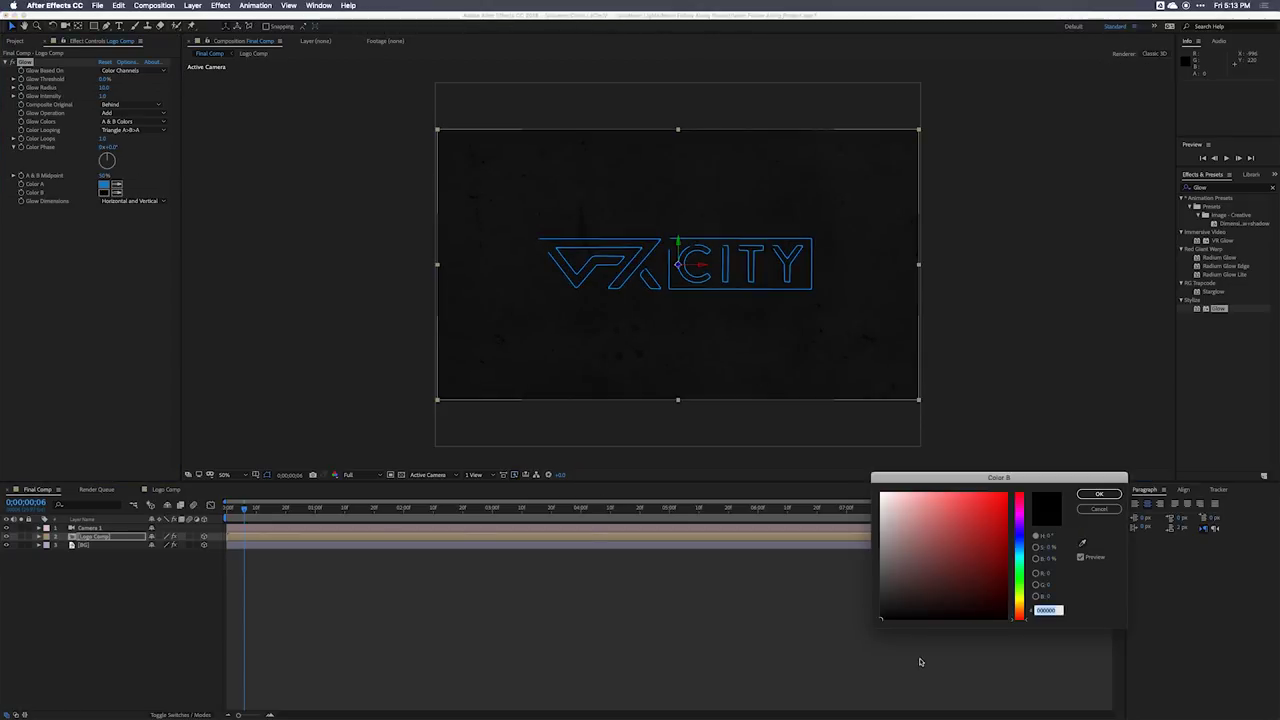
{"action": "left_click", "coordinate": [1019, 549]}
{"action": "left_click", "coordinate": [988, 534]}
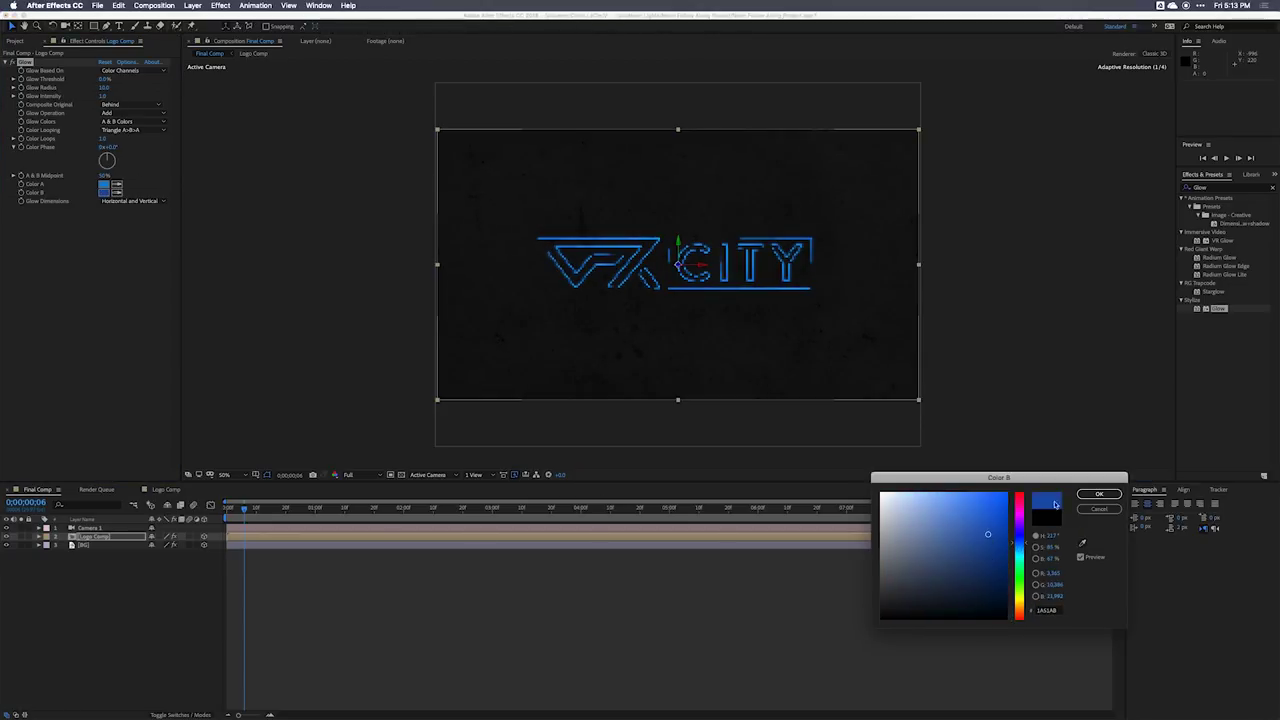
{"action": "left_click", "coordinate": [1099, 494]}
Reduce the Glow Radius to 7 and inspect the logo outline up close.
{"action": "key", "text": "slash"}
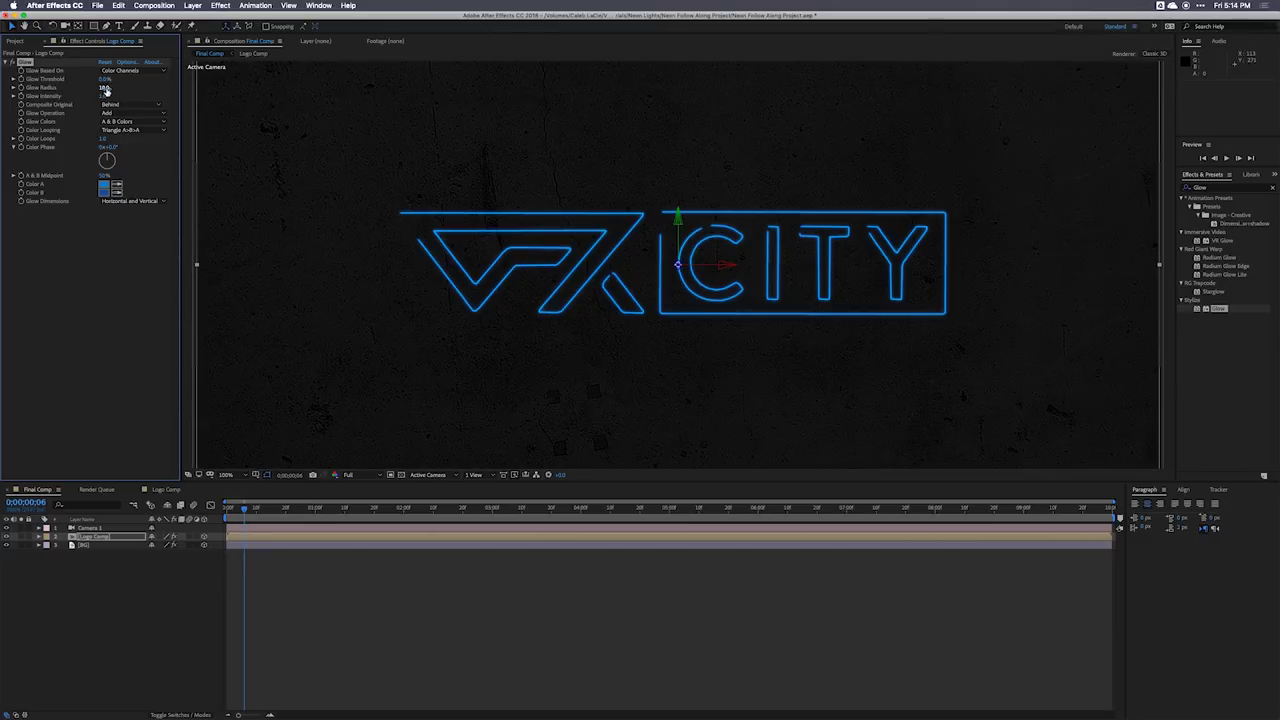
{"action": "left_click_drag", "start_coordinate": [101, 88], "coordinate": [101, 88]}
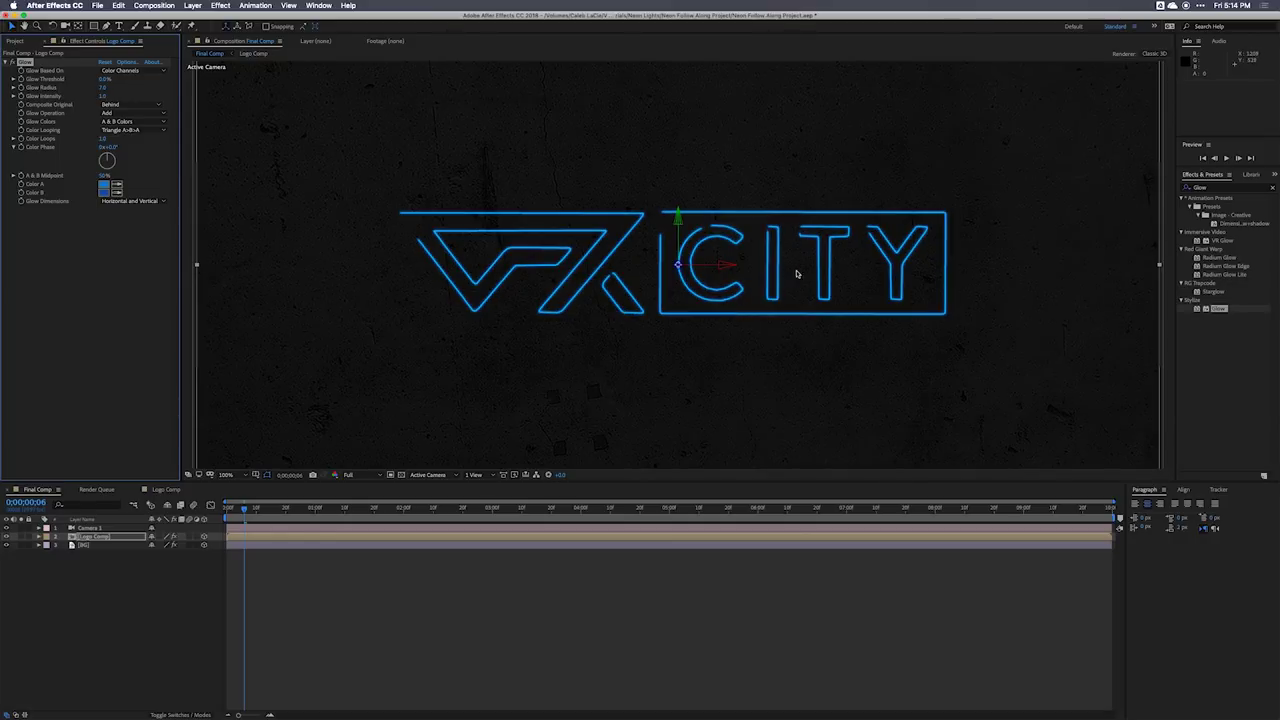
{"action": "key", "text": "period"}
{"action": "key", "text": "period"}
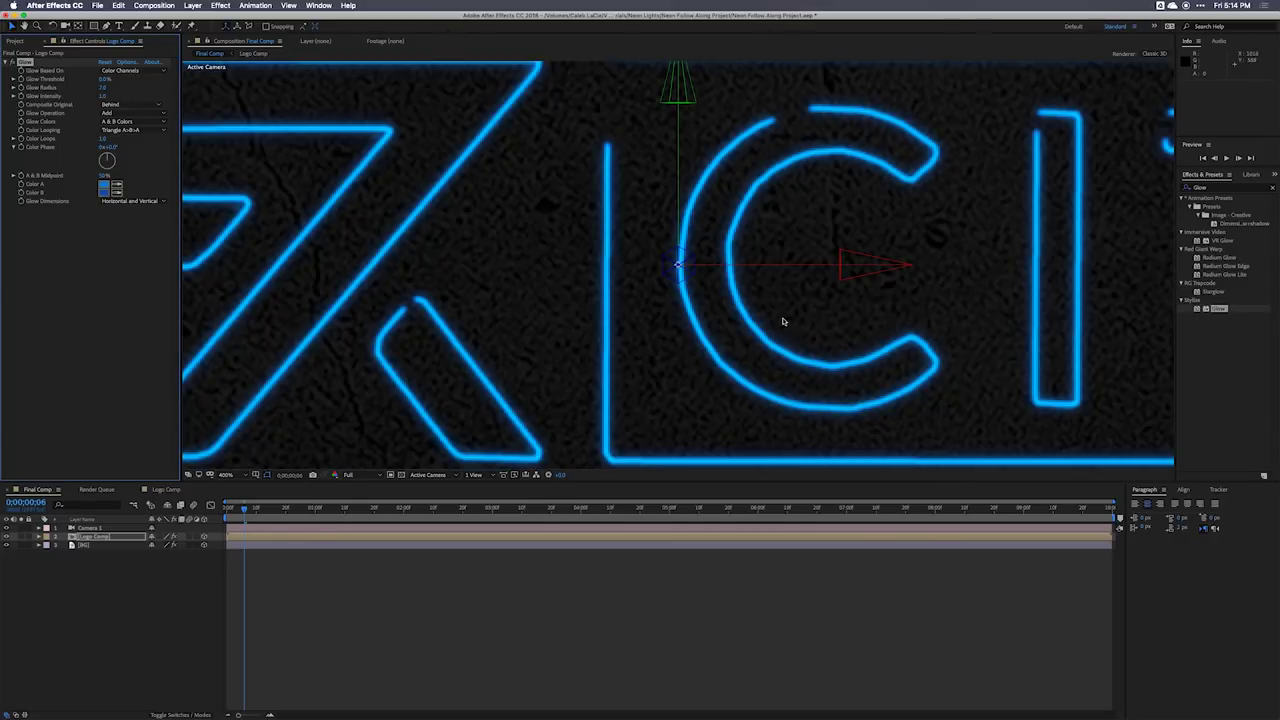
{"action": "key", "text": "comma"}
{"action": "key", "text": "comma"}
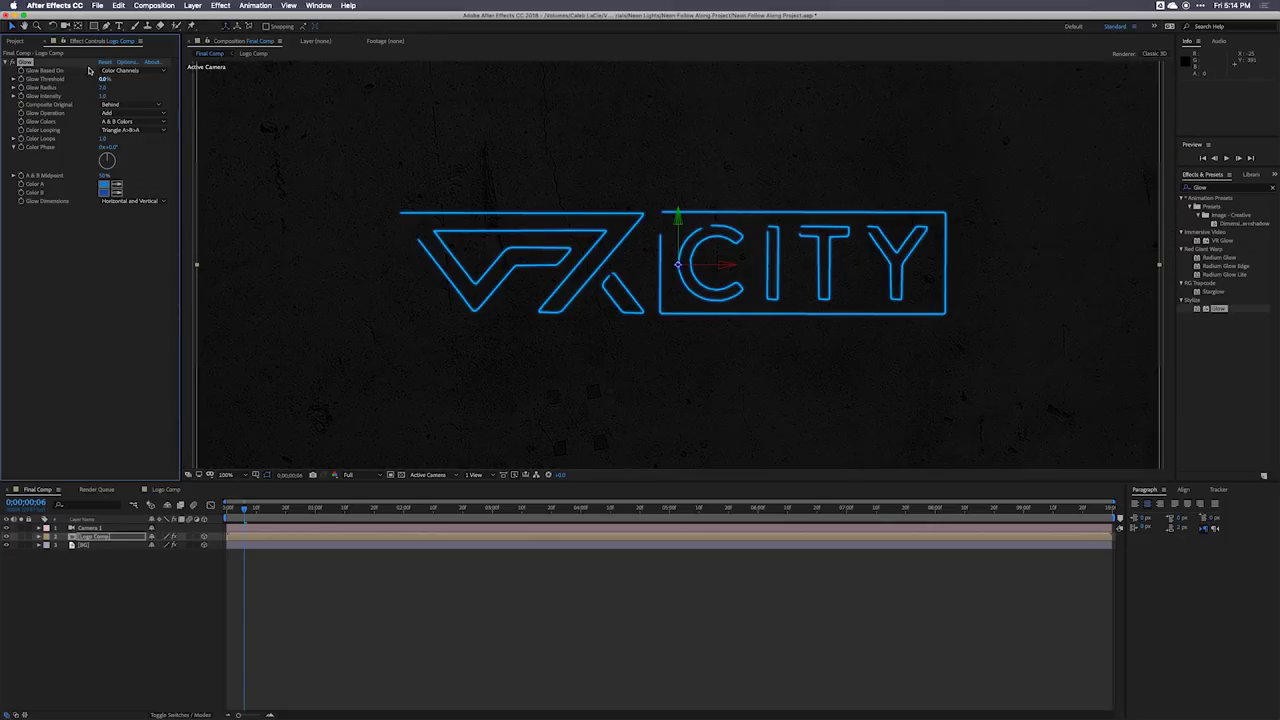
Duplicate the Glow effect on Logo Comp and set the duplicate's Glow Radius to 21.
{"action": "key", "text": "super+d"}
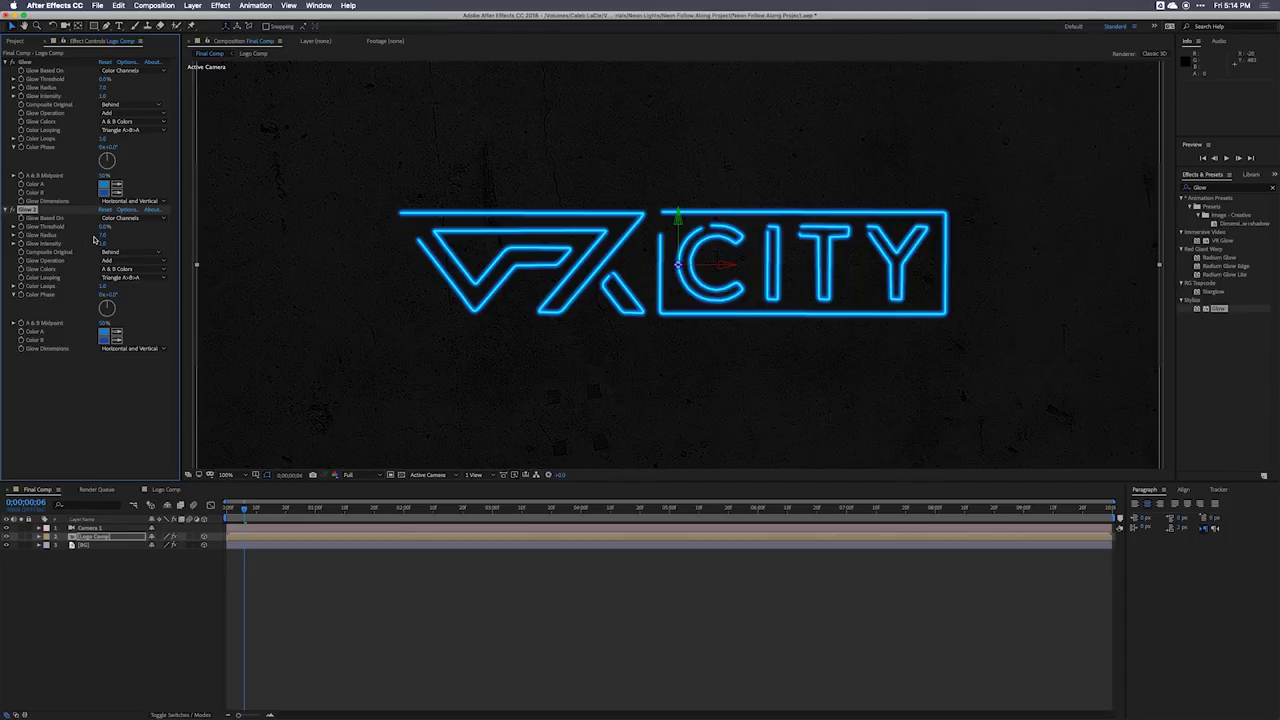
{"action": "left_click_drag", "start_coordinate": [104, 235], "coordinate": [107, 235]}
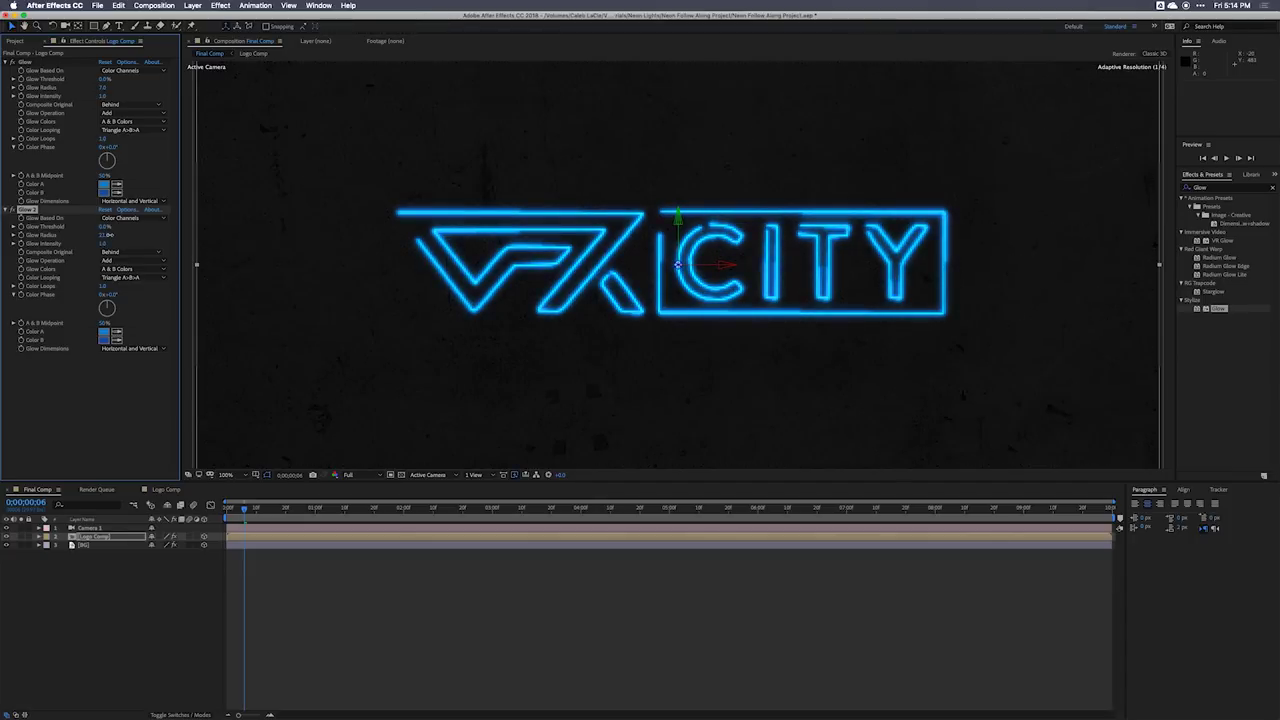
{"action": "key", "text": "period"}
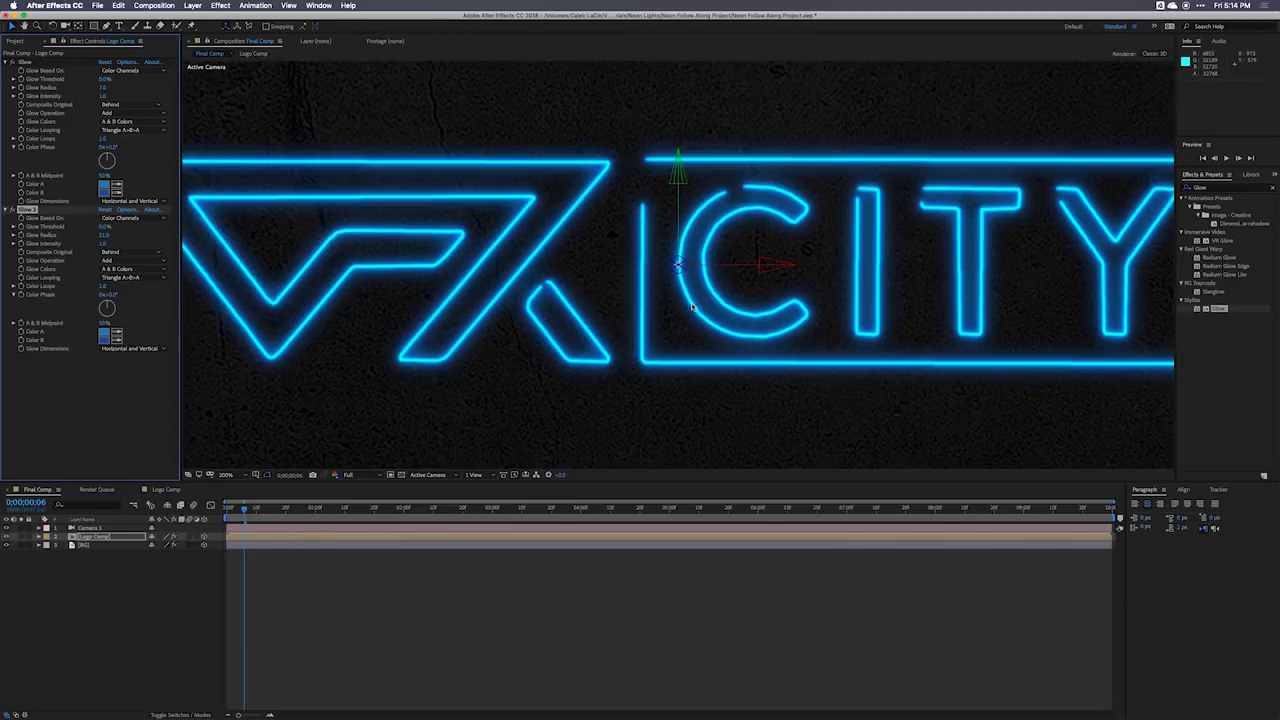
{"action": "key", "text": "comma"}
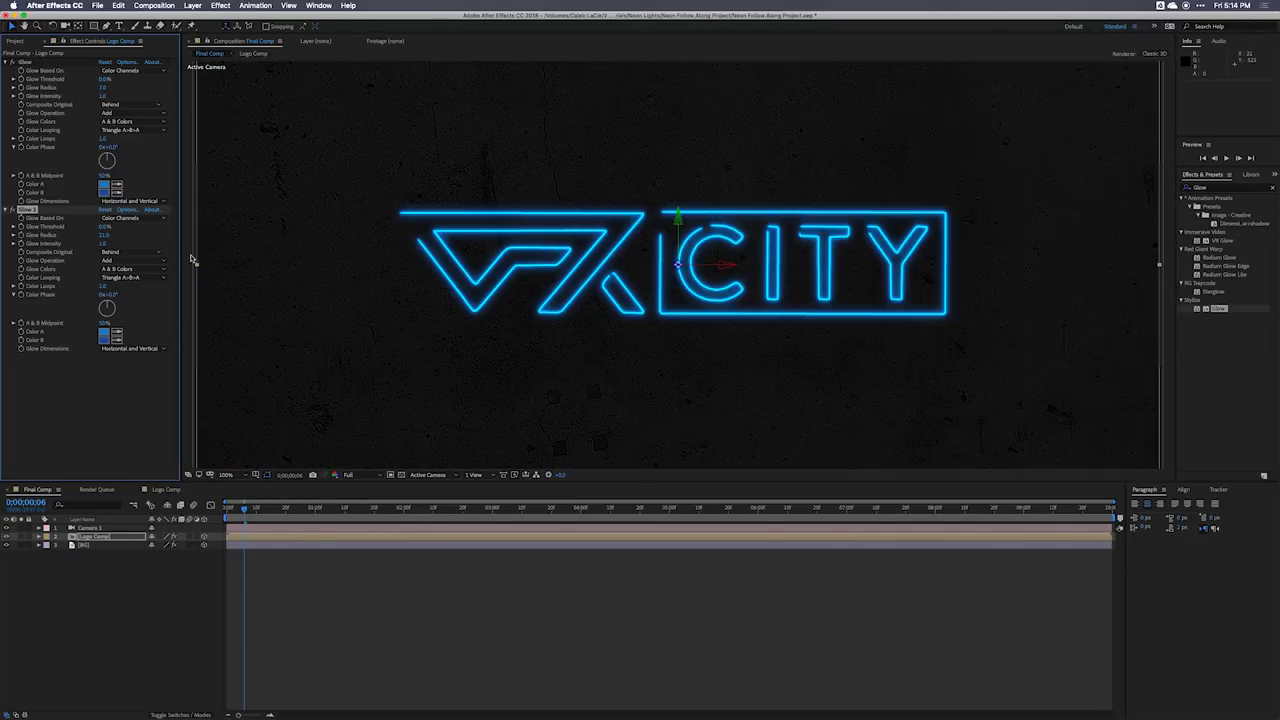
Duplicate the second Glow, greatly widen the duplicate's radius and lower its Glow Intensity to about 0.3.
{"action": "key", "text": "super+d"}
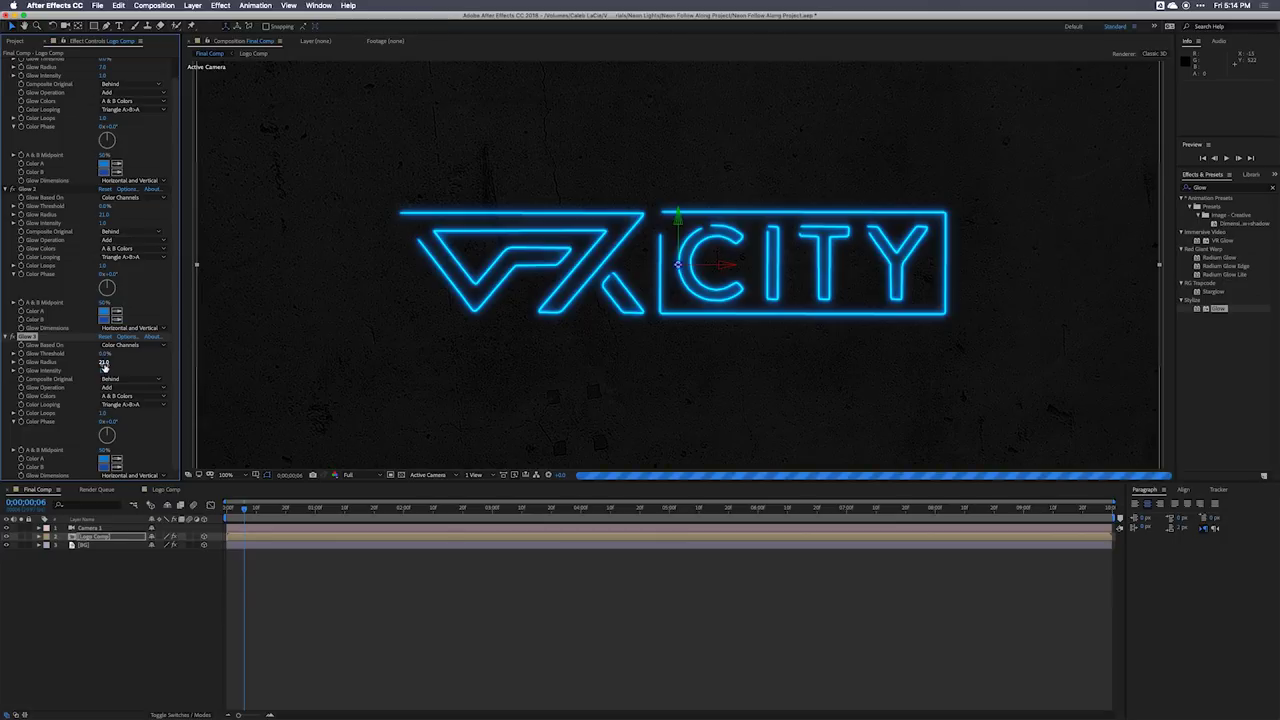
{"action": "left_click_drag", "start_coordinate": [104, 365], "coordinate": [152, 363]}
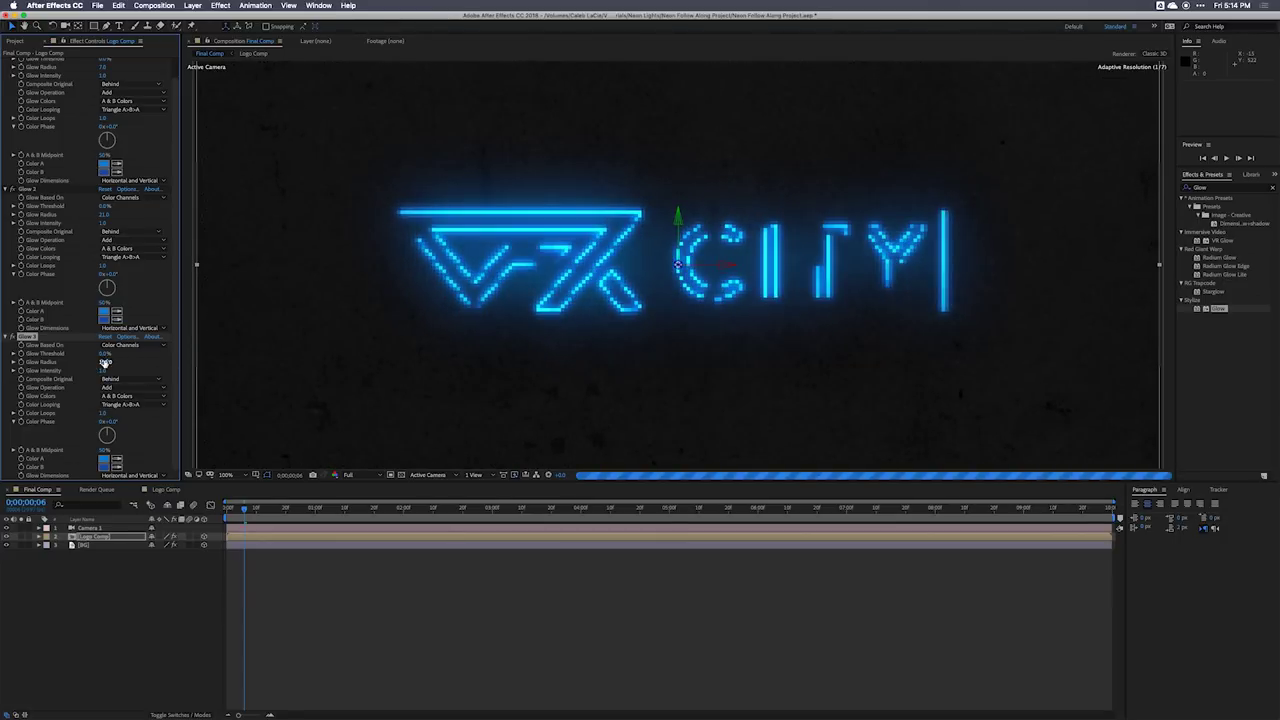
{"action": "key", "text": "comma"}
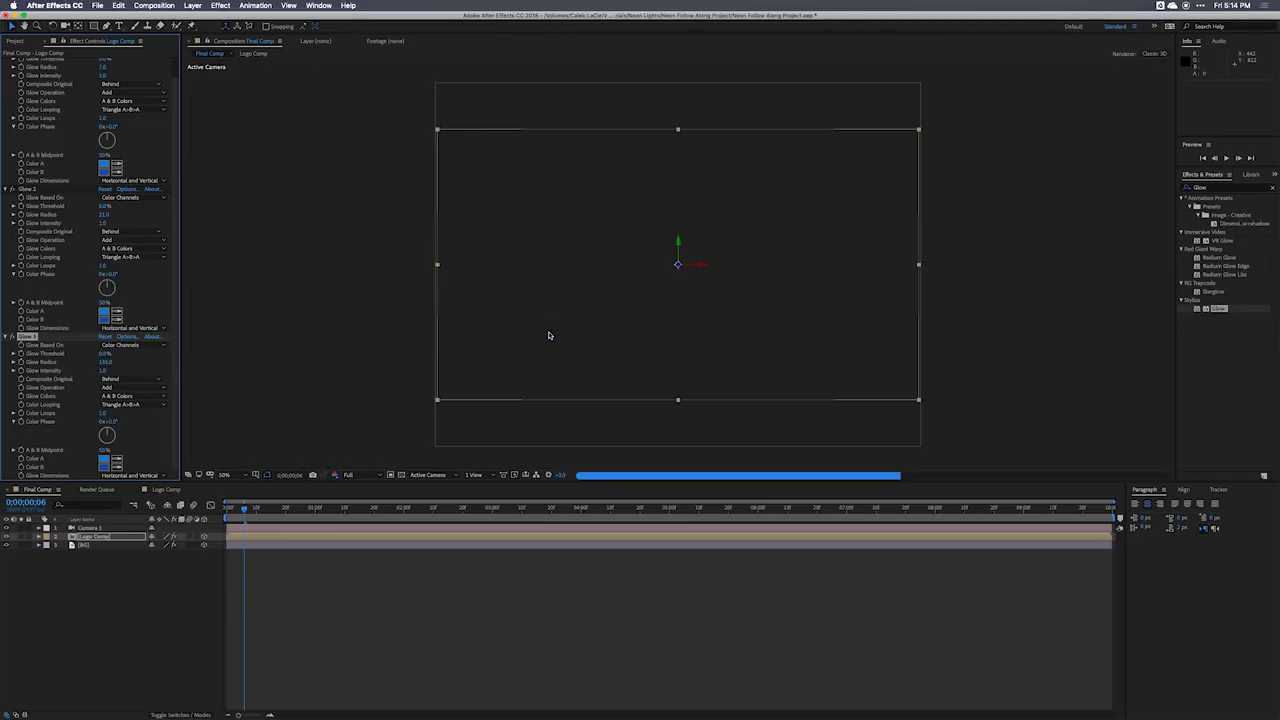
{"action": "key", "text": "period"}
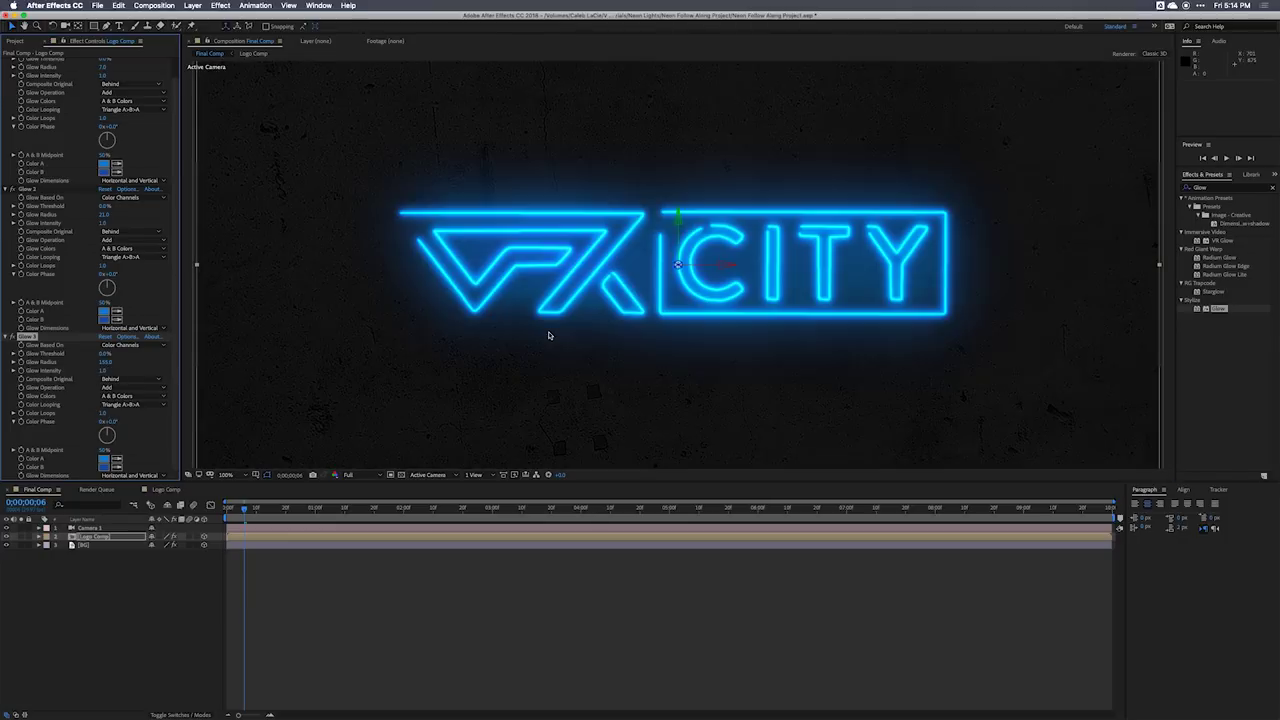
{"action": "left_click_drag", "start_coordinate": [100, 374], "coordinate": [70, 381]}
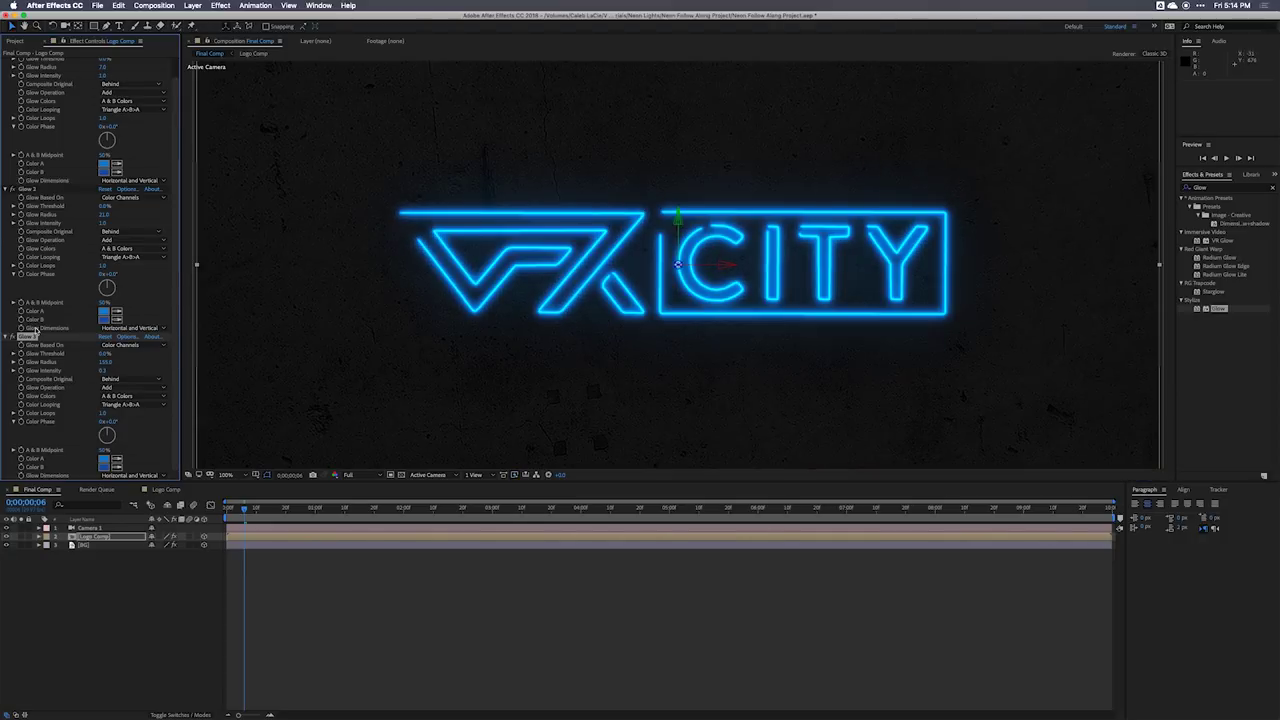
Collapse the settings of all three Glow effects and deselect Logo Comp to view the whole composition.
{"action": "left_click", "coordinate": [25, 189]}
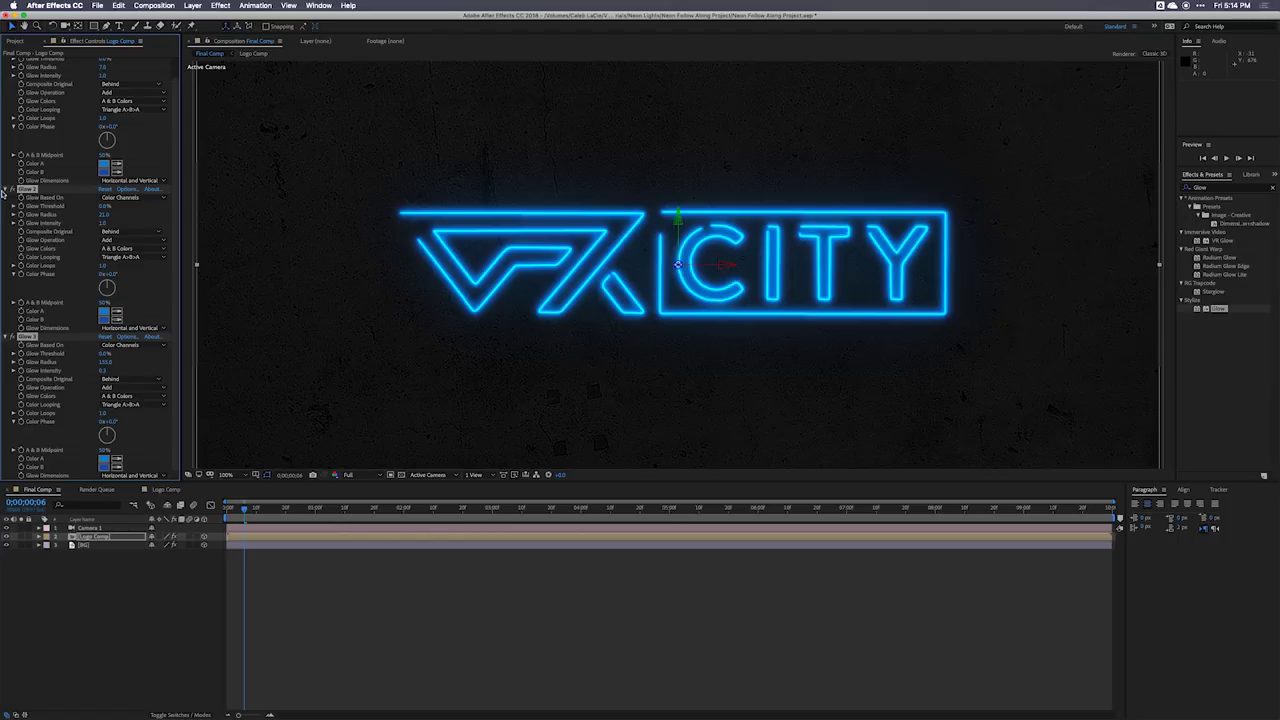
{"action": "left_click", "coordinate": [5, 190], "text": "super"}
{"action": "key", "text": "comma"}
{"action": "key", "text": "comma"}
{"action": "left_click", "coordinate": [383, 305]}
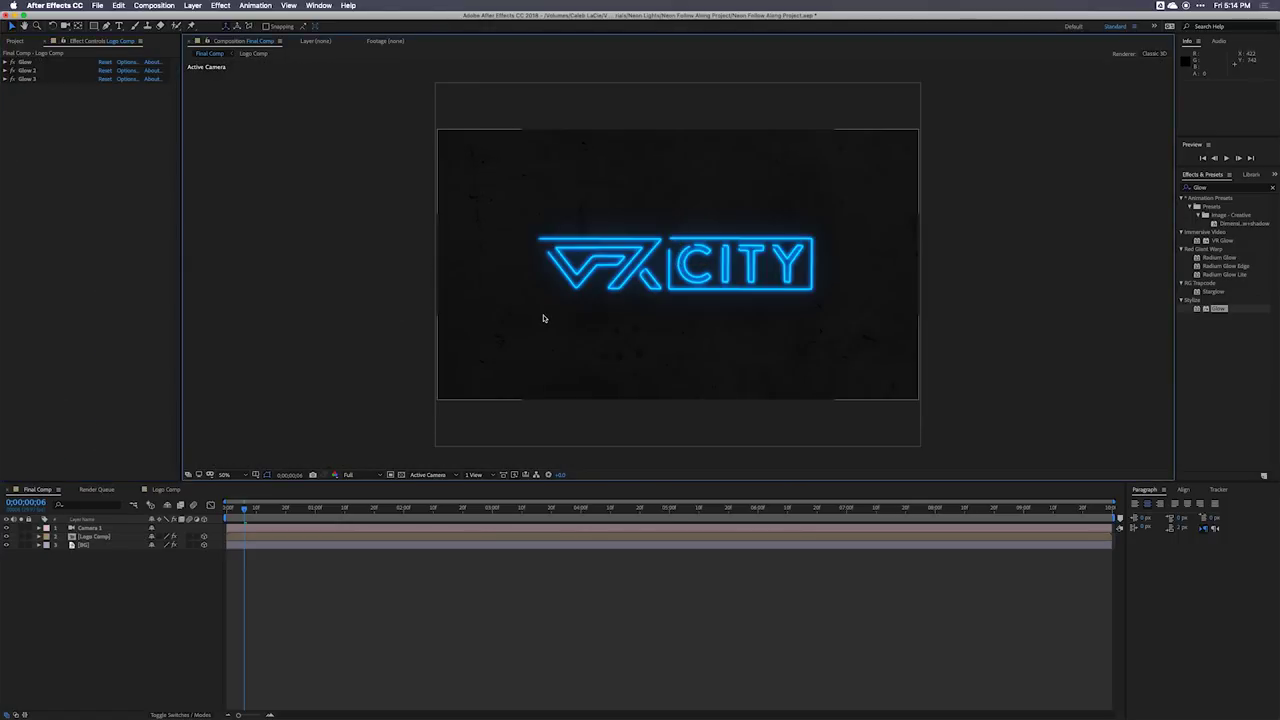
Duplicate Logo Comp, solo and rename the copy VFX, and draw a rectangular mask around the VFX part of the logo.
{"action": "key", "text": "period"}
{"action": "key", "text": "period"}
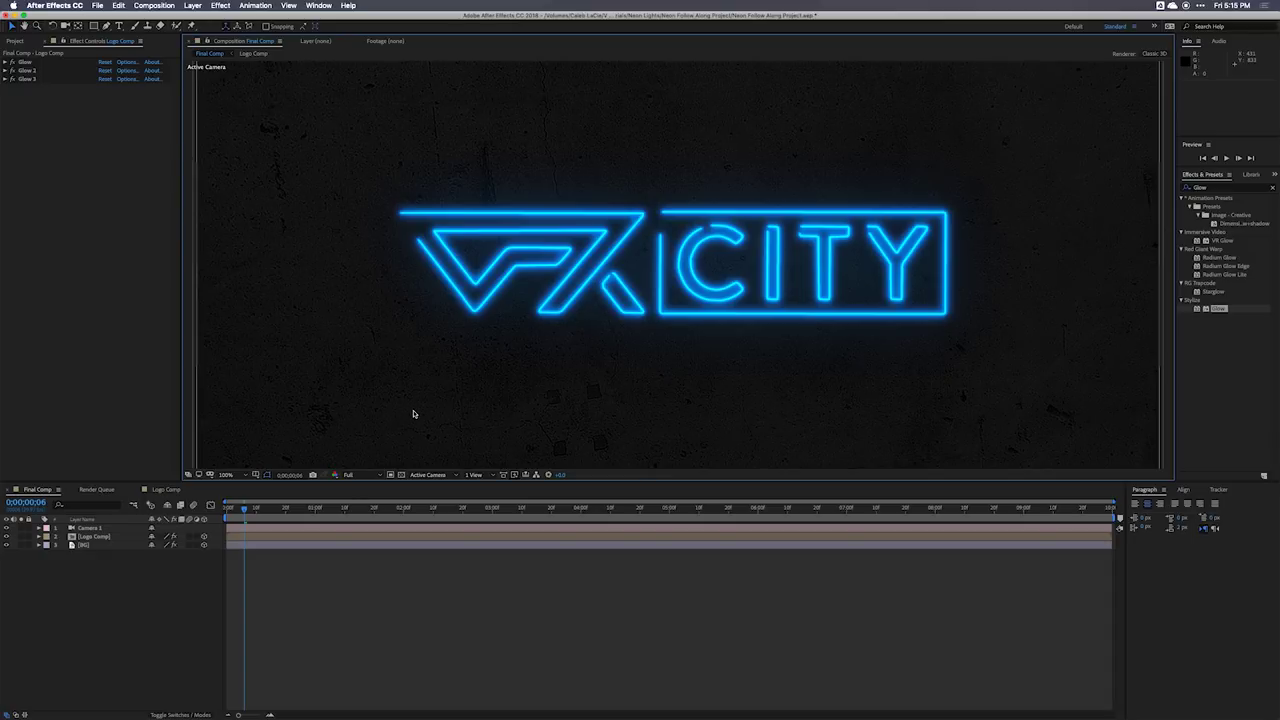
{"action": "left_click", "coordinate": [101, 541]}
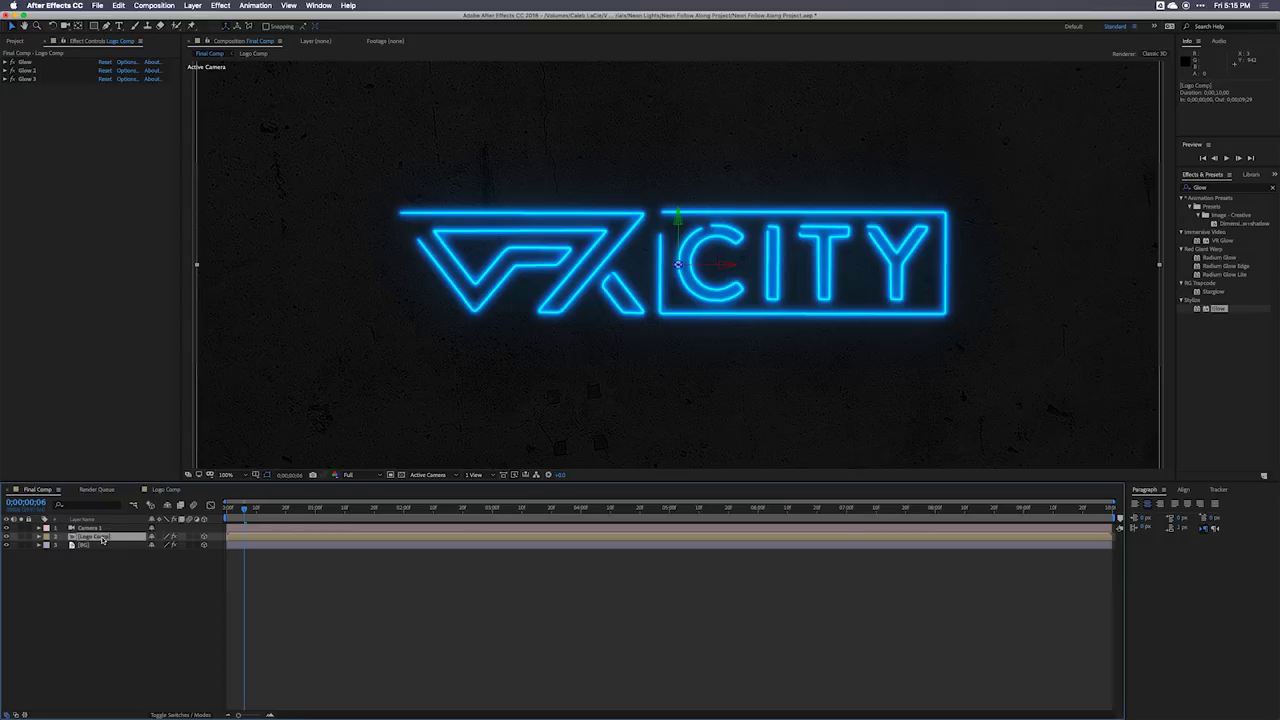
{"action": "key", "text": "super+d"}
{"action": "left_click", "coordinate": [23, 538]}
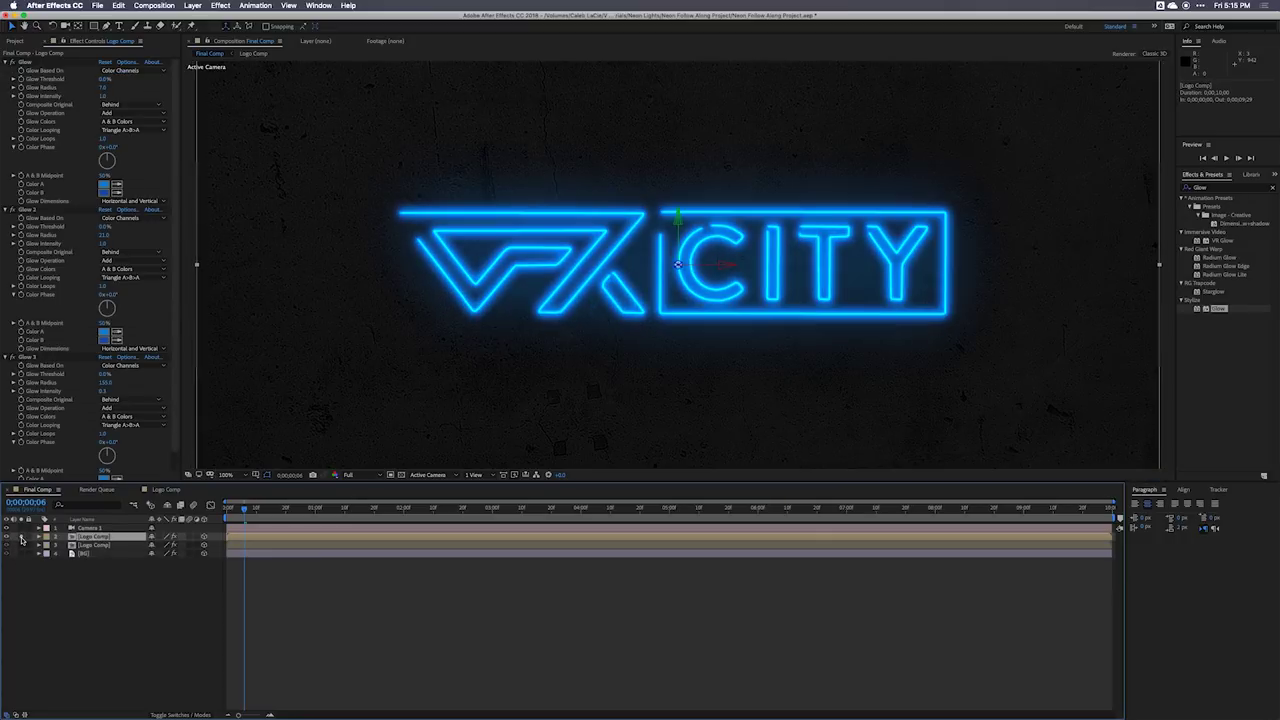
{"action": "key", "text": "Return"}
{"action": "type", "text": "VFX"}
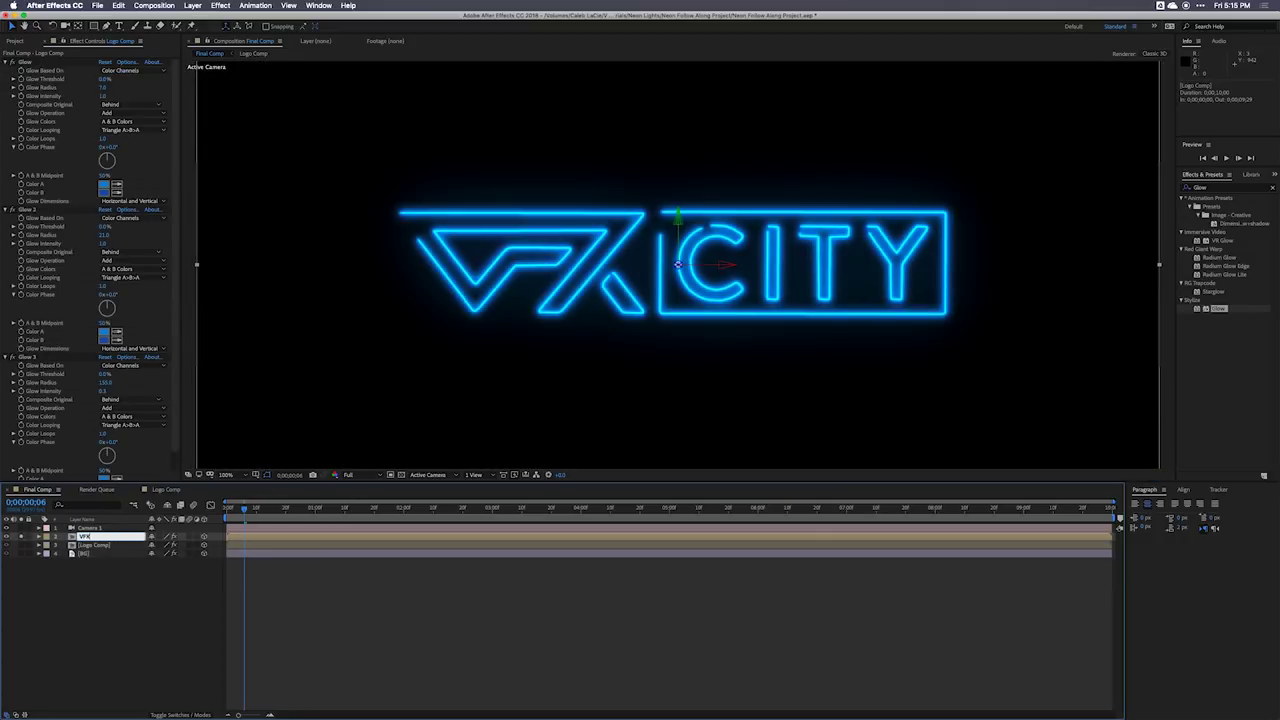
{"action": "key", "text": "Return"}
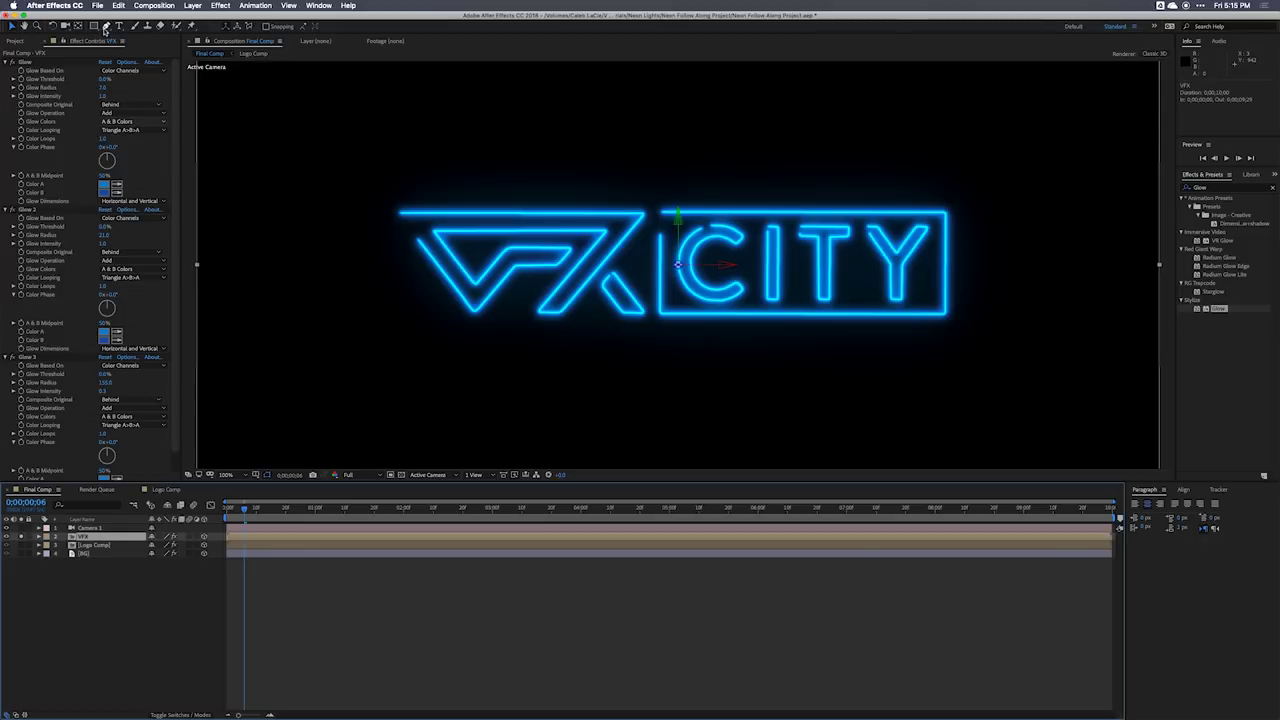
{"action": "left_click_drag", "start_coordinate": [391, 207], "coordinate": [651, 321]}
{"action": "key", "text": "v"}
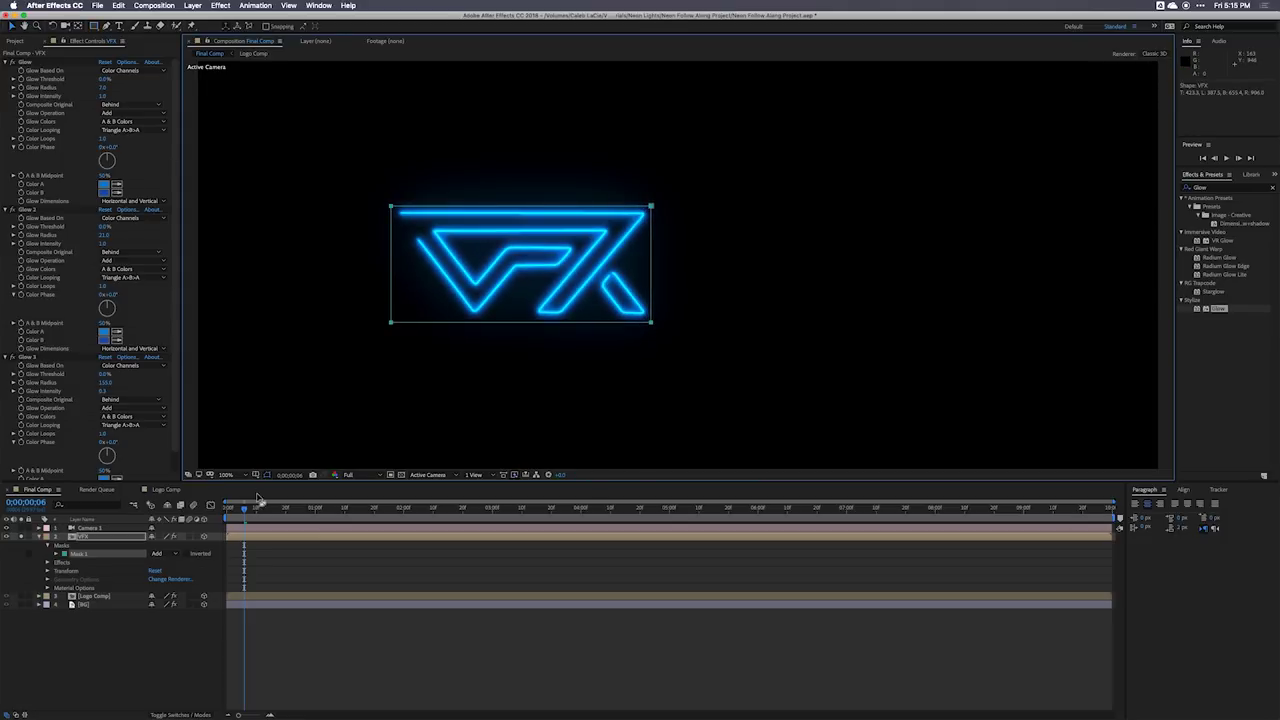
Duplicate the original Logo Comp layer and rename the copy C.
{"action": "left_click", "coordinate": [100, 597]}
{"action": "key", "text": "ctrl+d"}
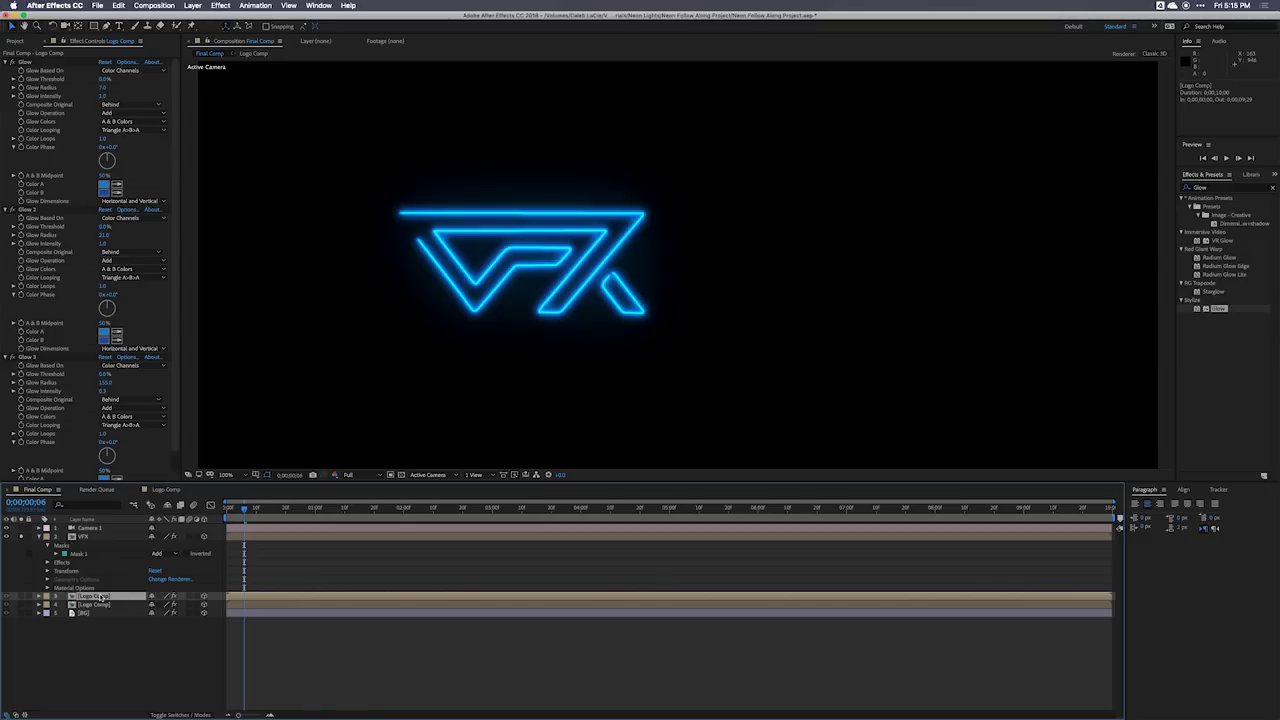
{"action": "key", "text": "Return"}
{"action": "type", "text": "C"}
{"action": "left_click", "coordinate": [84, 652]}
Duplicate the C layer and rename the copy IT.
{"action": "left_click", "coordinate": [94, 597]}
{"action": "key", "text": "ctrl+d"}
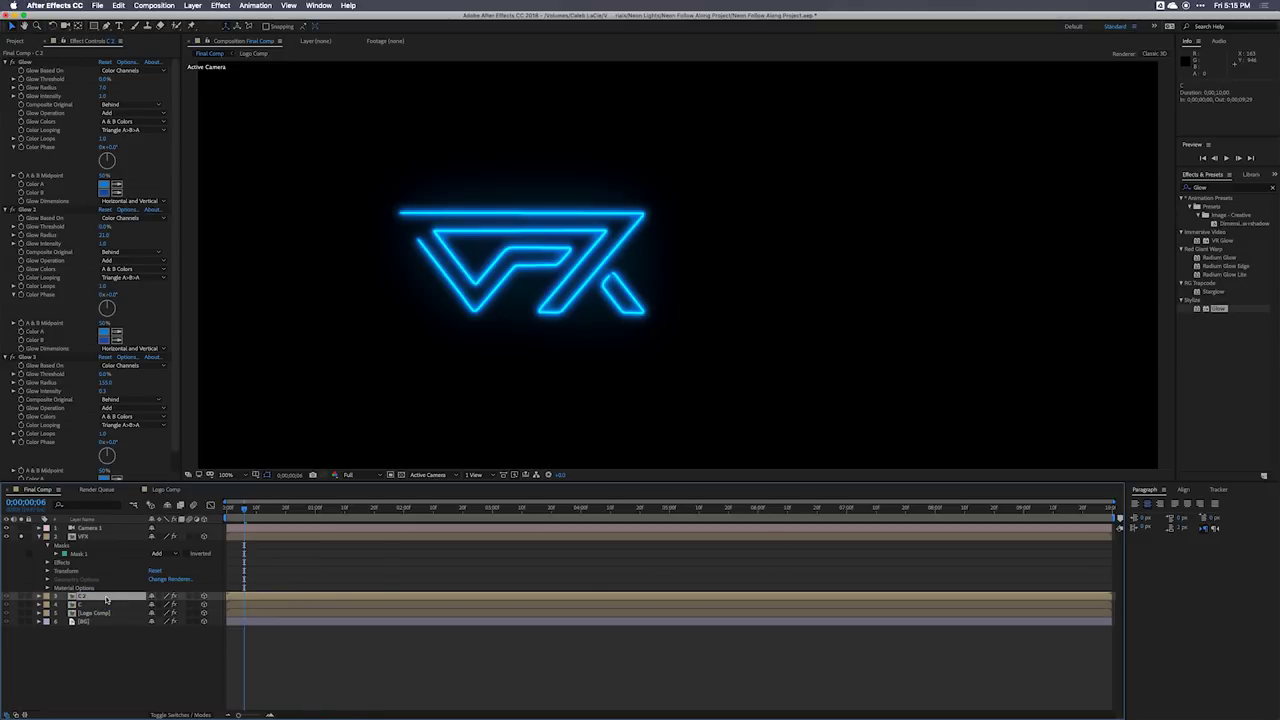
{"action": "key", "text": "Return"}
{"action": "type", "text": "T"}
{"action": "left_click", "coordinate": [103, 665]}
Duplicate the IT layer and rename the copy Y.
{"action": "left_click", "coordinate": [88, 597]}
{"action": "key", "text": "ctrl+d"}
{"action": "key", "text": "Return"}
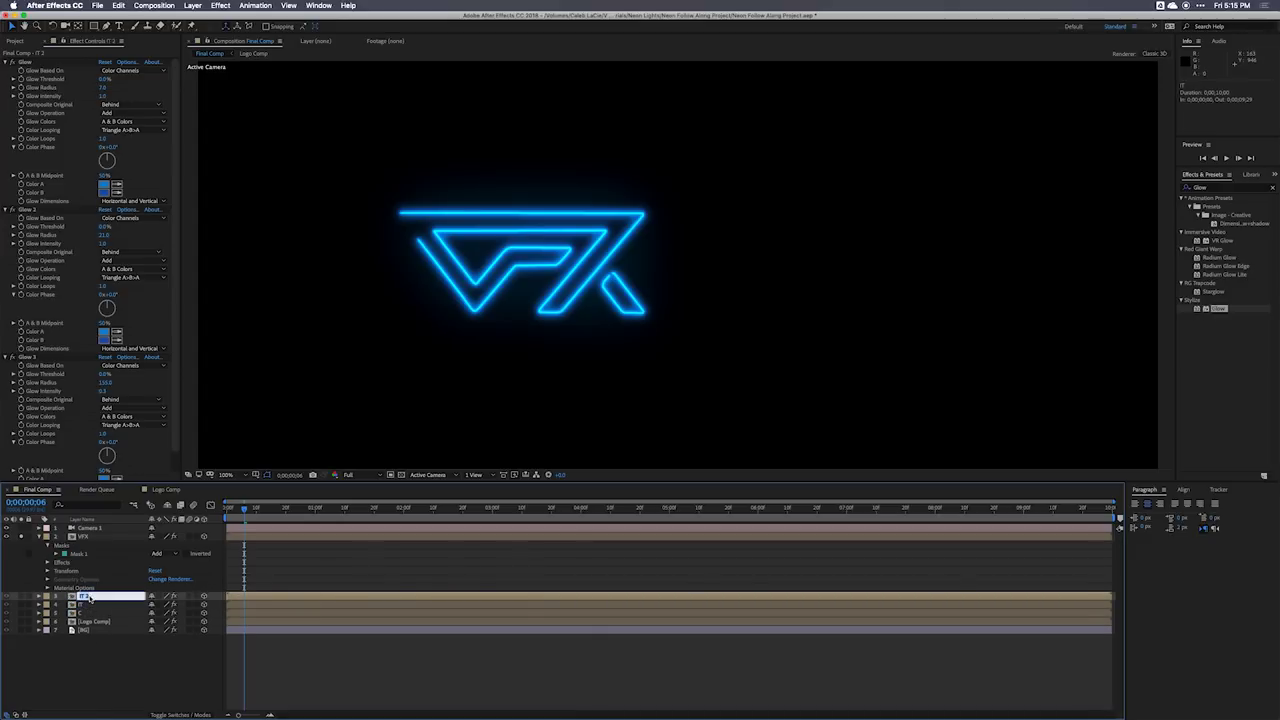
{"action": "type", "text": "Y"}
{"action": "left_click", "coordinate": [88, 649]}
Duplicate the Y layer and rename the copy Box.
{"action": "left_click", "coordinate": [90, 597]}
{"action": "key", "text": "ctrl+d"}
{"action": "key", "text": "Return"}
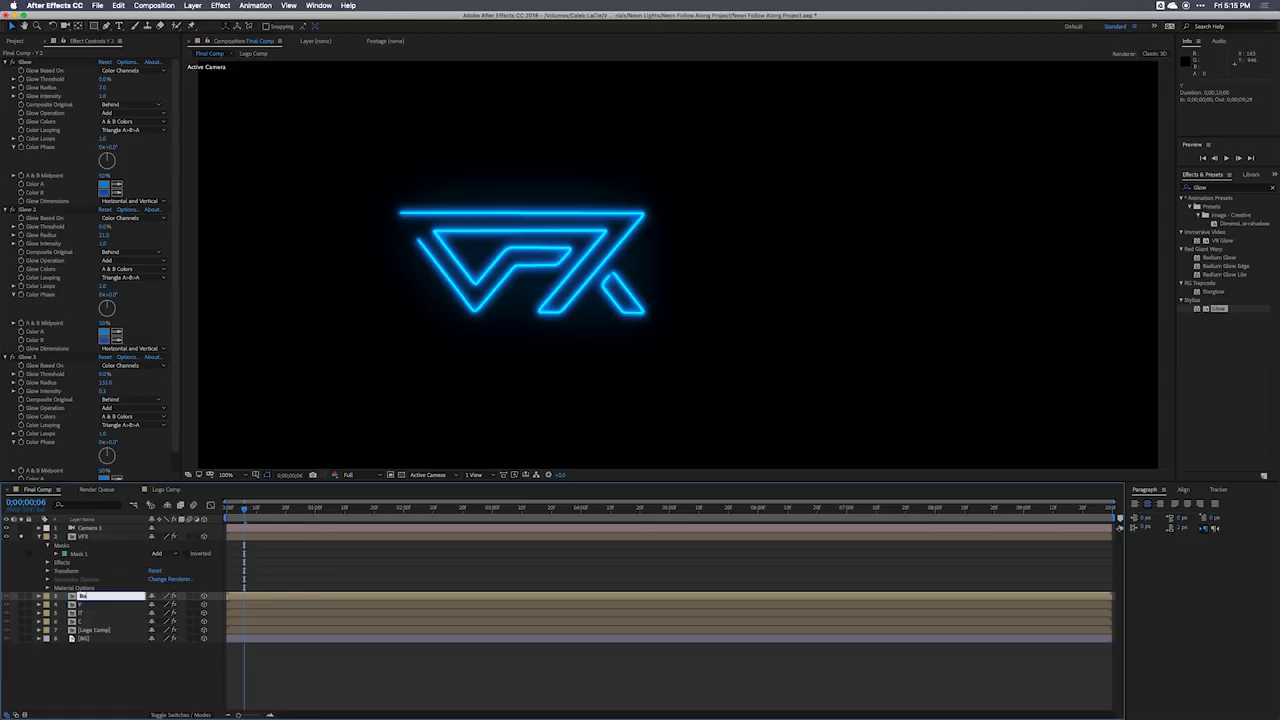
{"action": "left_click", "coordinate": [116, 712]}
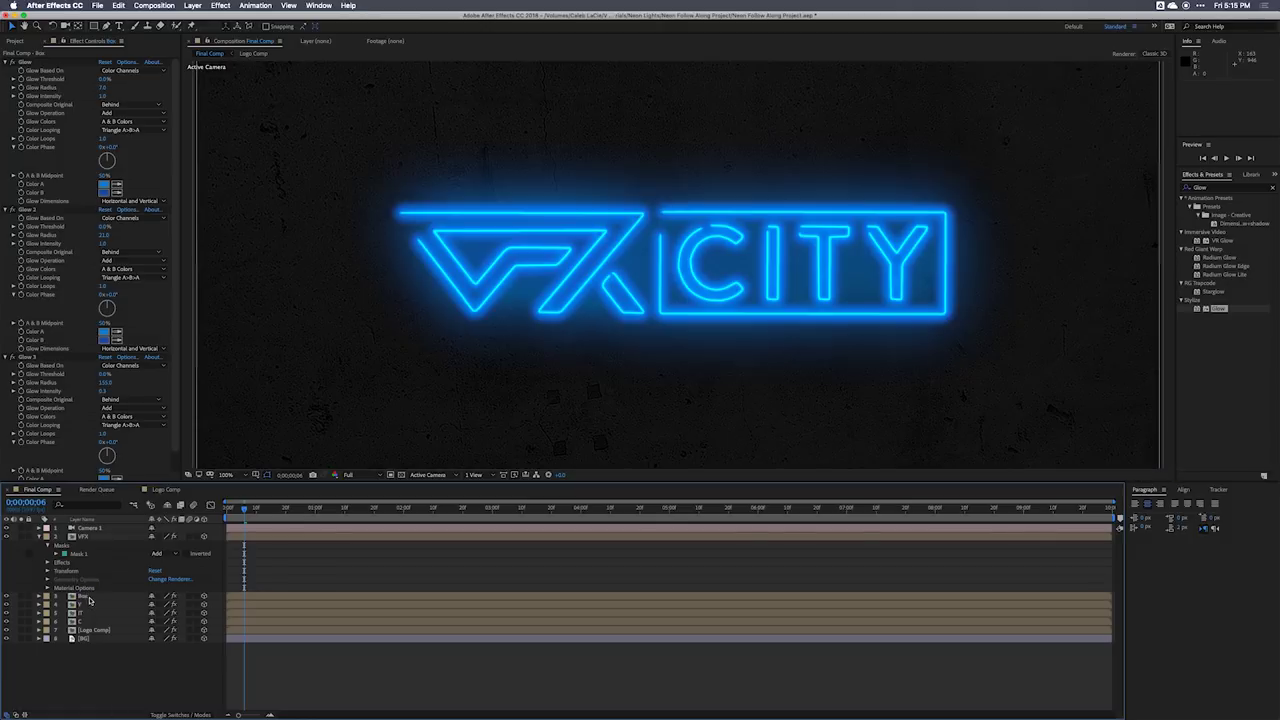
Solo the C layer and draw a rectangular mask tightly around the letter C, then turn its solo off.
{"action": "left_click", "coordinate": [90, 600]}
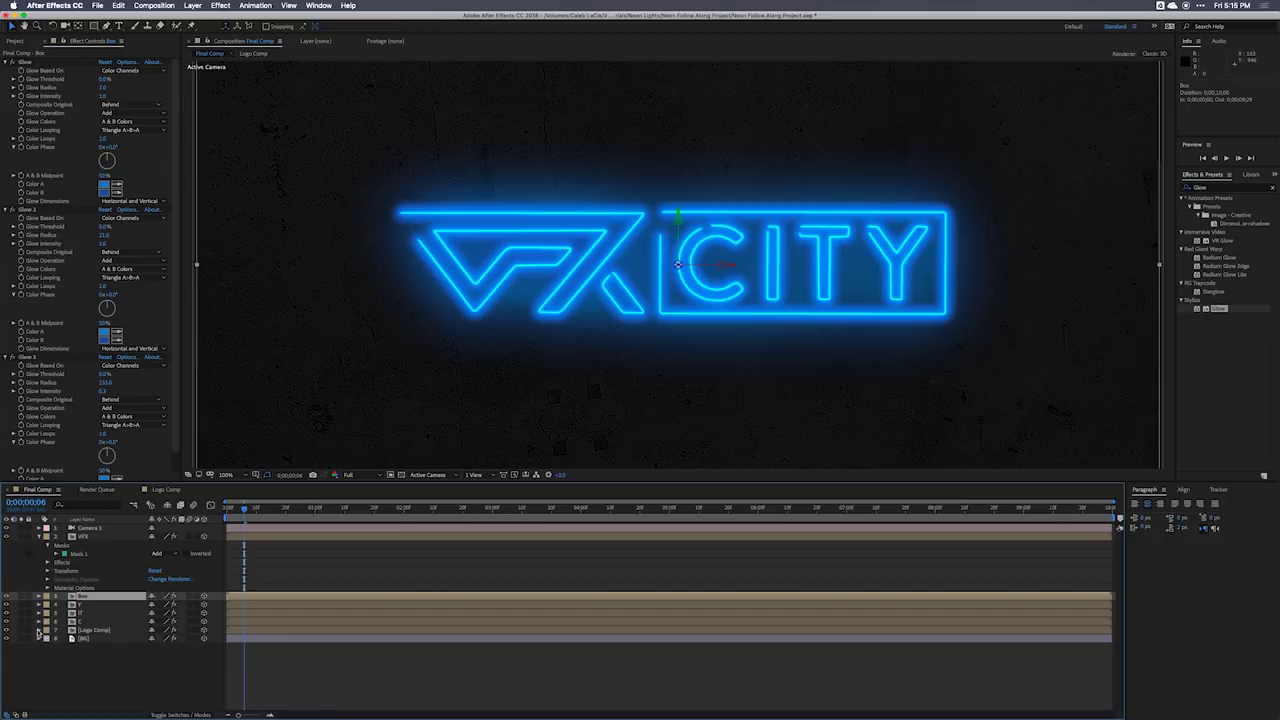
{"action": "left_click", "coordinate": [40, 622]}
{"action": "left_click", "coordinate": [21, 621]}
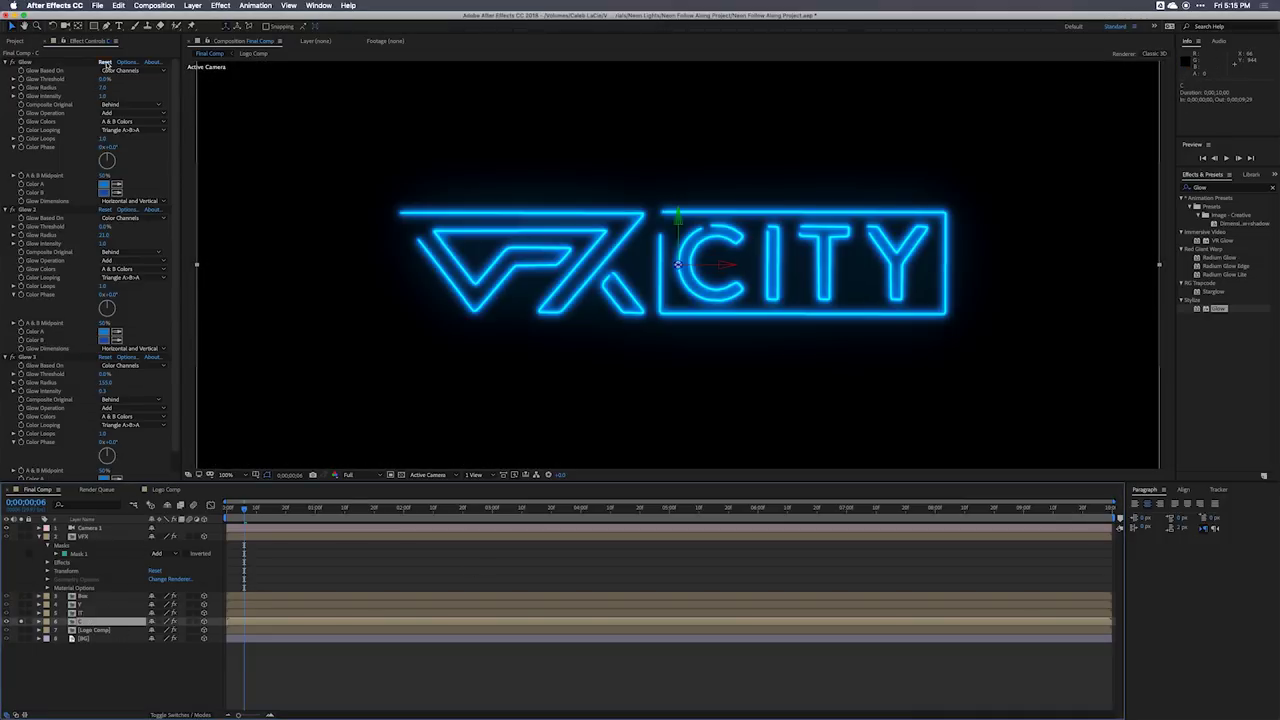
{"action": "left_click", "coordinate": [96, 27]}
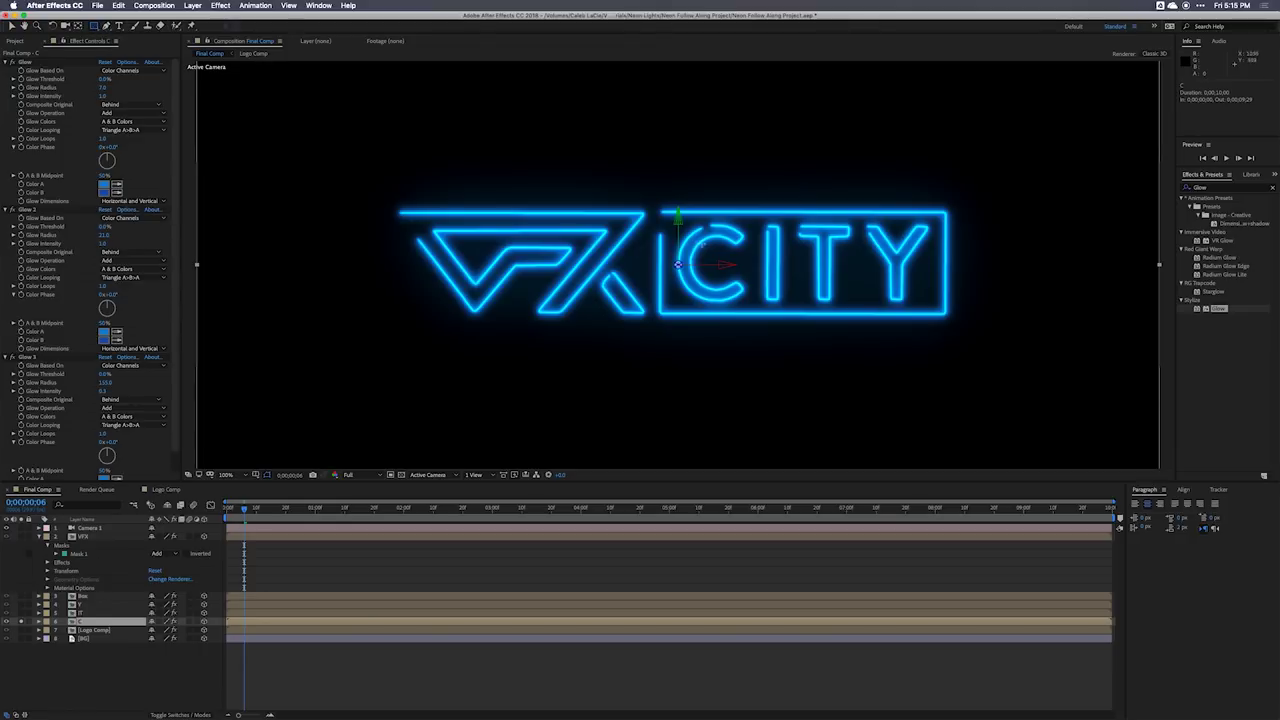
{"action": "key", "text": "ctrl+Right"}
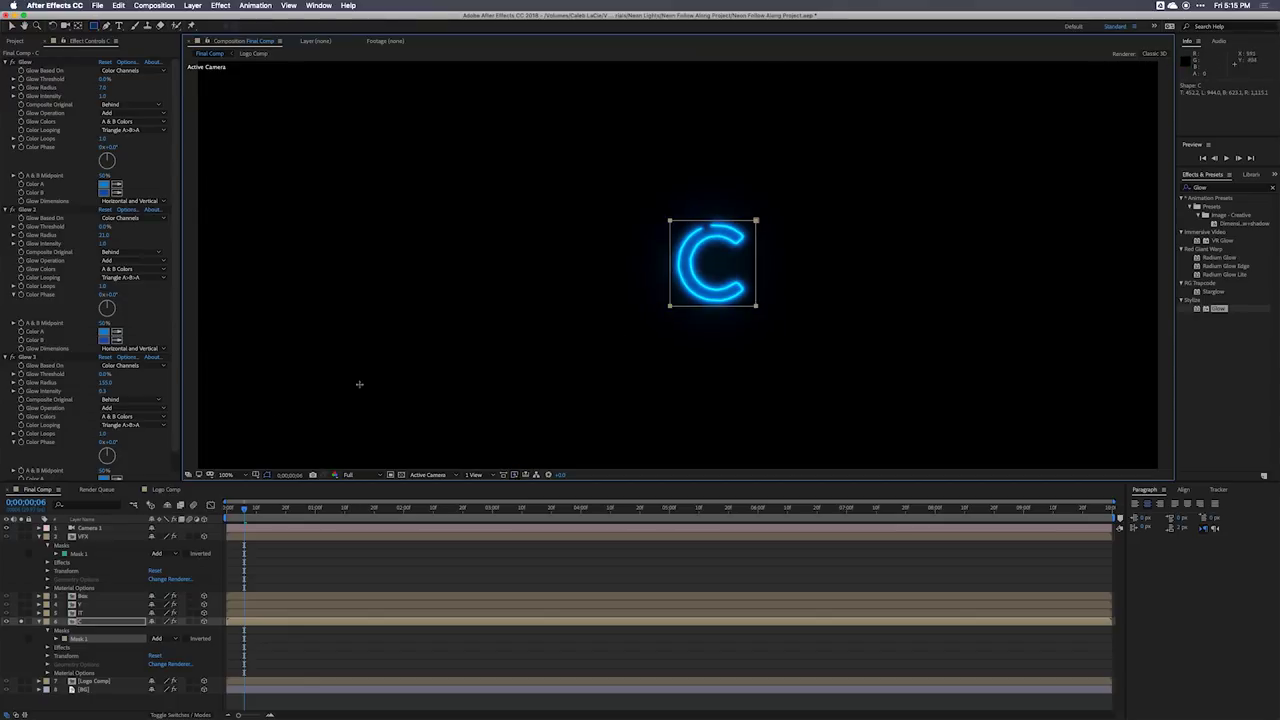
{"action": "left_click", "coordinate": [22, 621]}
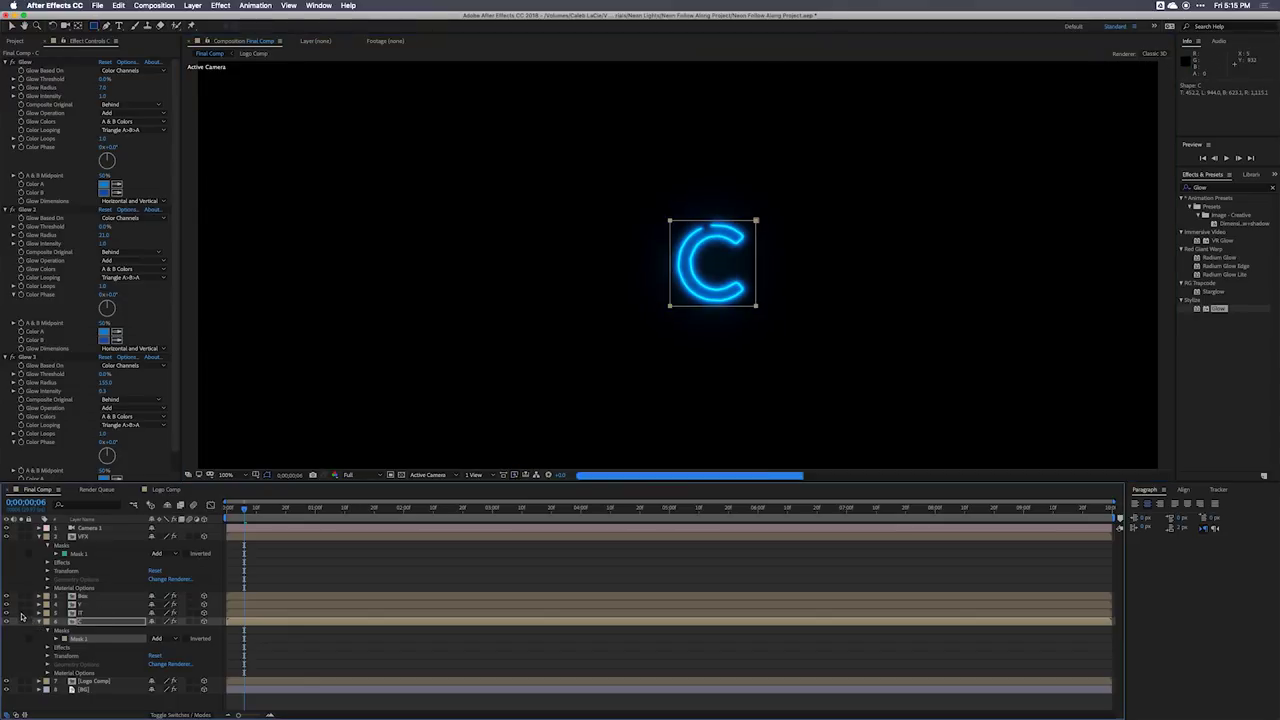
Solo the IT layer and draw a rectangular mask around the letters I and T.
{"action": "left_click", "coordinate": [112, 617]}
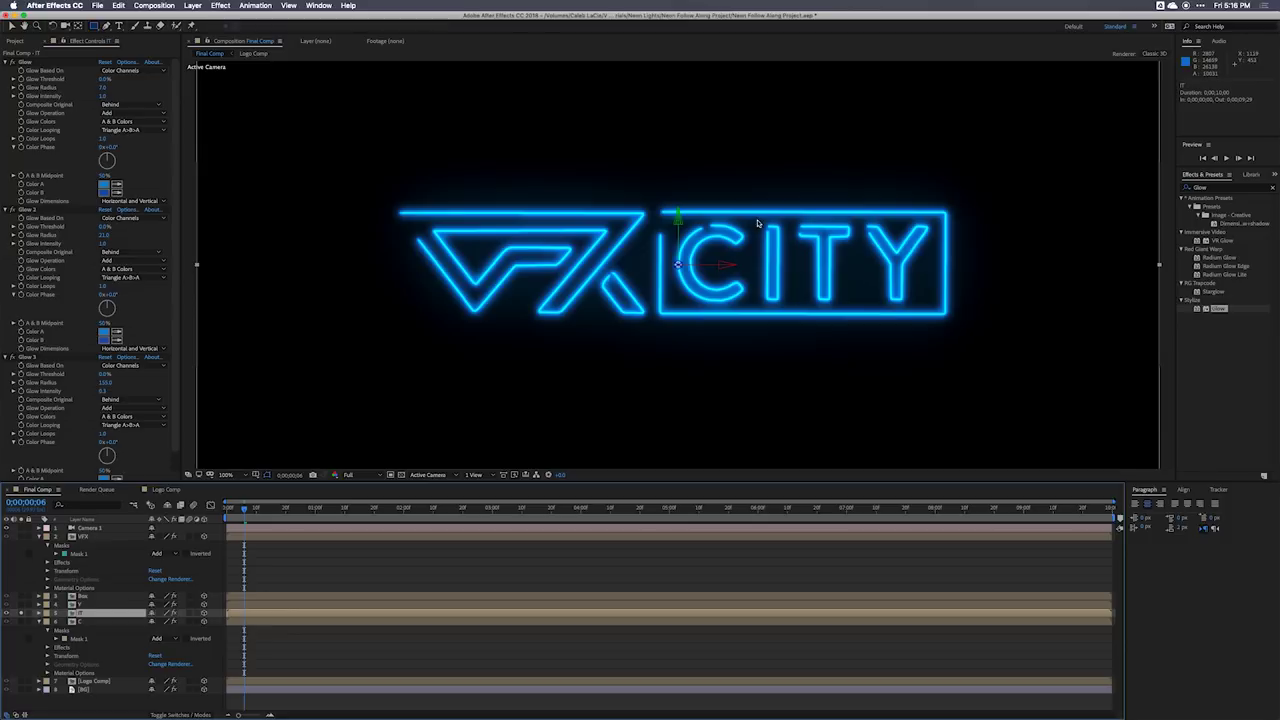
{"action": "left_click", "coordinate": [785, 229]}
{"action": "left_click_drag", "start_coordinate": [849, 310], "coordinate": [855, 305]}
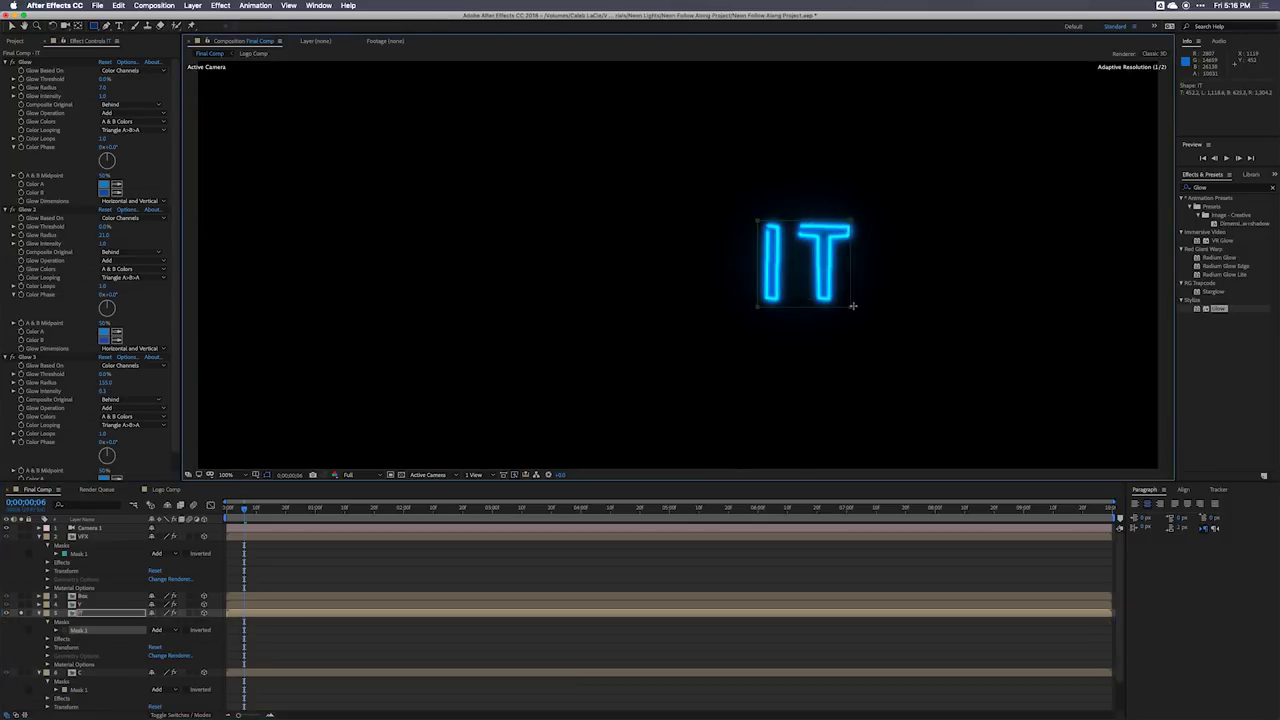
Solo the Y layer, draw a rectangular mask around the letter Y, and turn its solo off.
{"action": "left_click", "coordinate": [52, 606]}
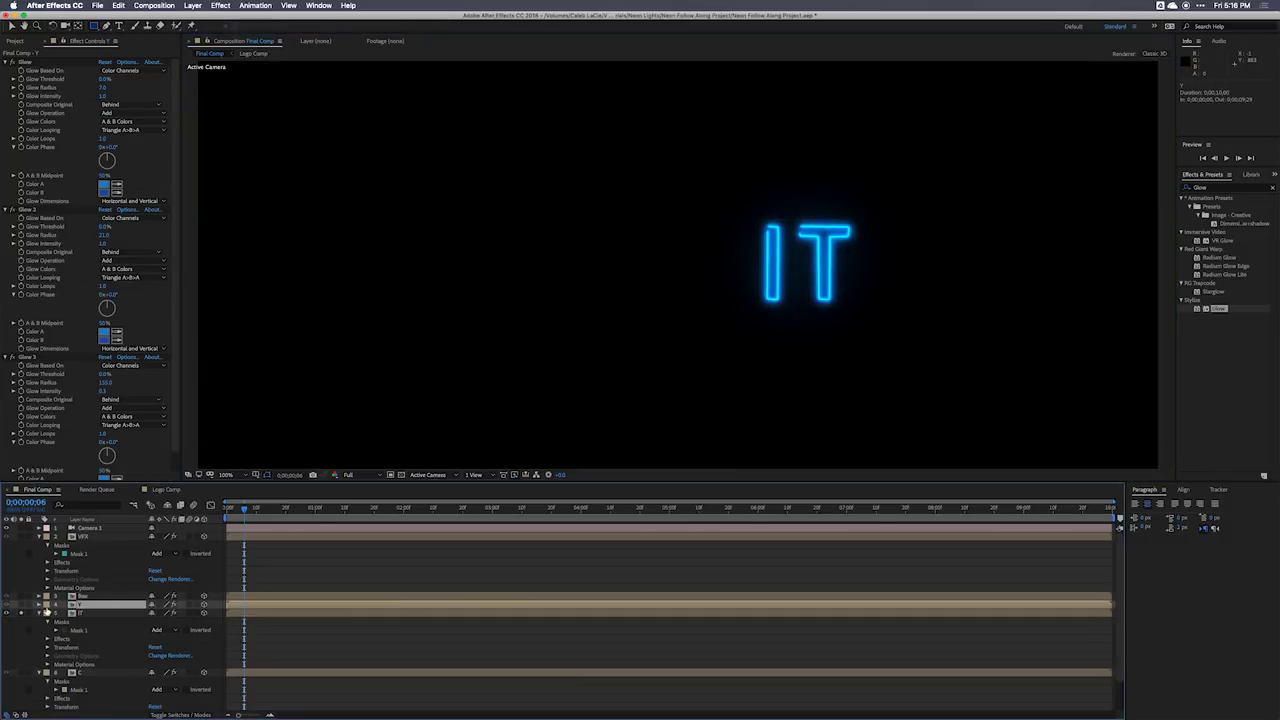
{"action": "left_click", "coordinate": [22, 608]}
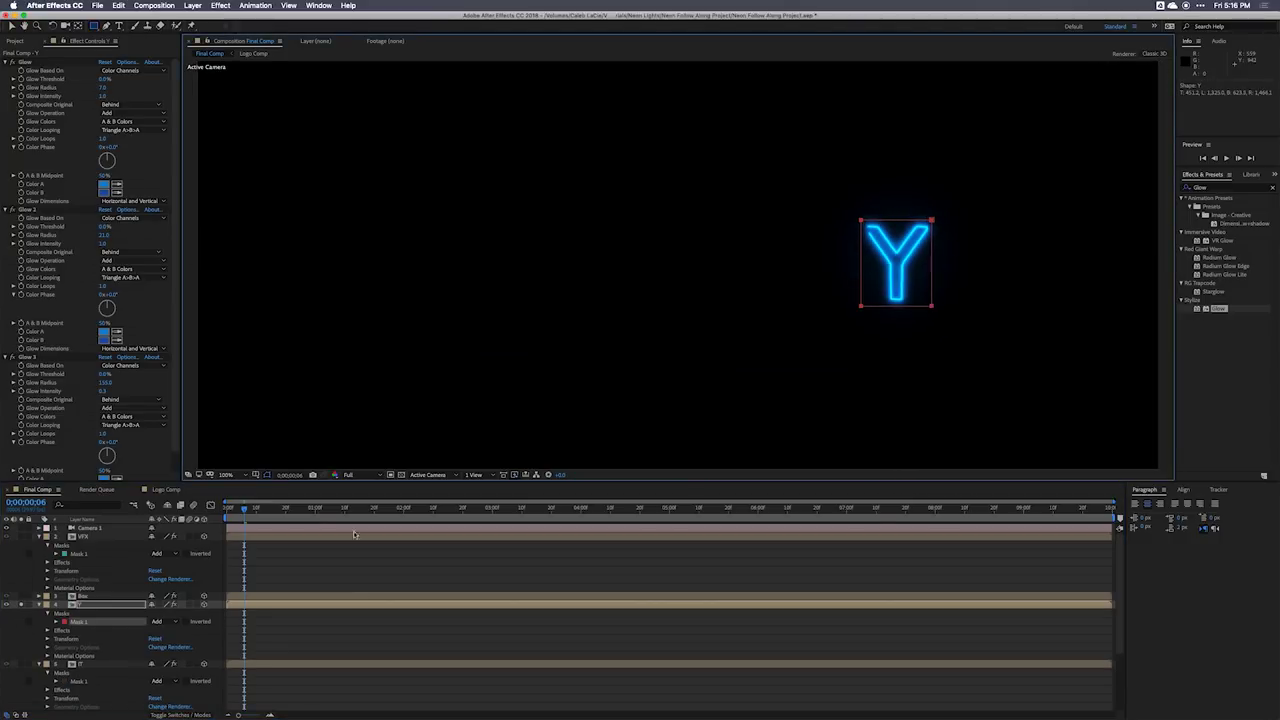
{"action": "left_click", "coordinate": [40, 604]}
{"action": "left_click", "coordinate": [21, 604]}
Mask the Box layer around the outer frame and add a second mask inside it, set to Subtract, to remove the CITY letters.
{"action": "left_click", "coordinate": [104, 597]}
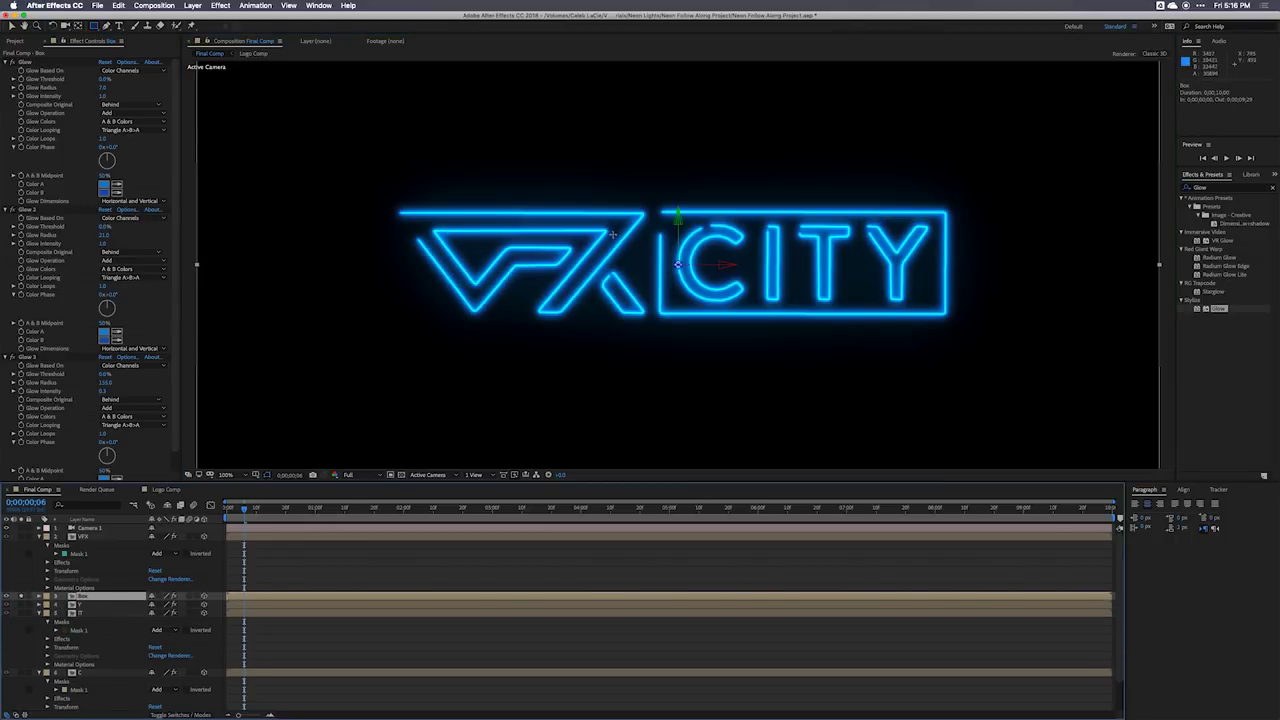
{"action": "left_click_drag", "start_coordinate": [653, 204], "coordinate": [960, 323]}
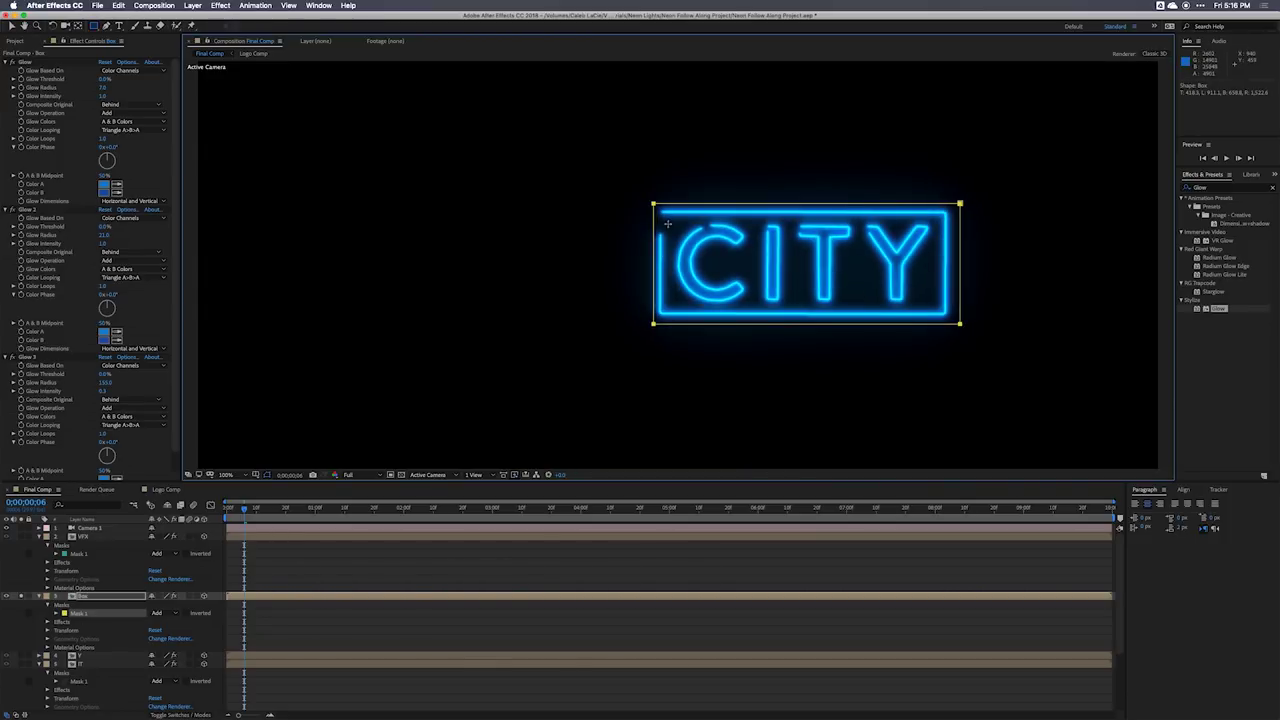
{"action": "left_click_drag", "start_coordinate": [668, 217], "coordinate": [937, 306]}
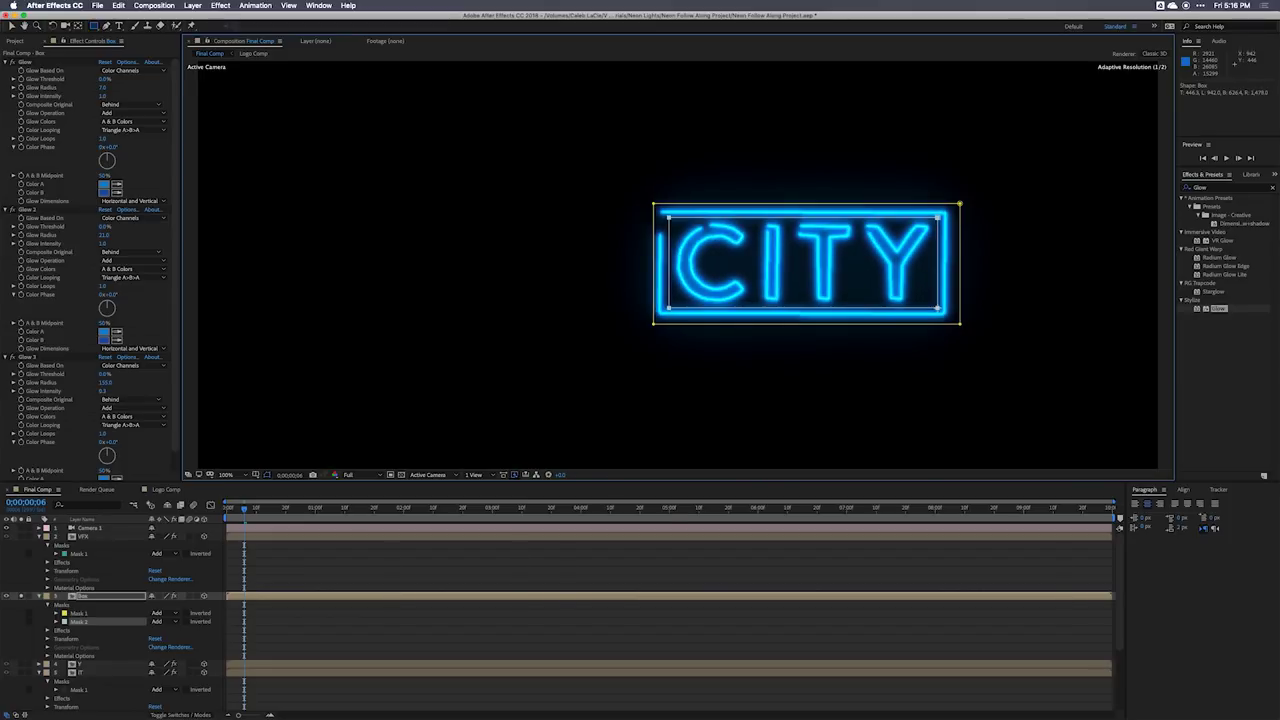
{"action": "left_click", "coordinate": [158, 622]}
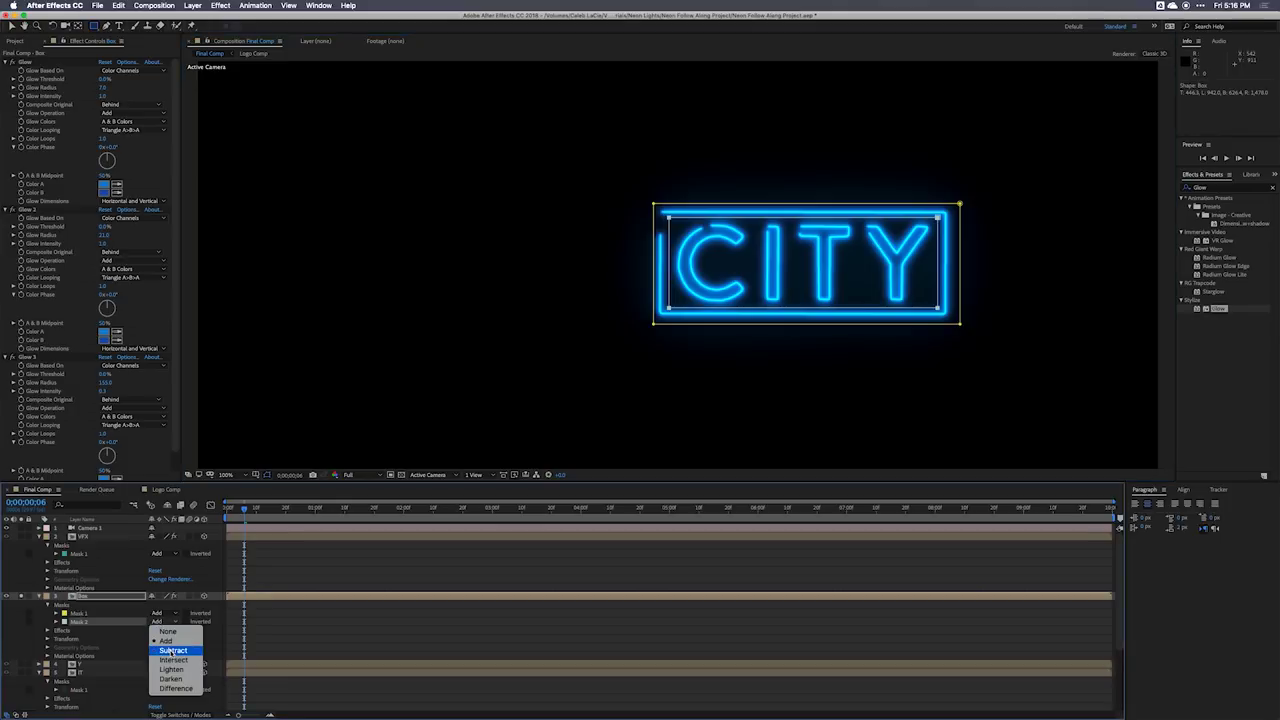
{"action": "left_click", "coordinate": [169, 651]}
{"action": "key", "text": "v"}
{"action": "left_click", "coordinate": [500, 402]}
Turn off solo on Box, collapse the Box, IT and C layers, and hide the original Logo Comp layer.
{"action": "left_click", "coordinate": [67, 603]}
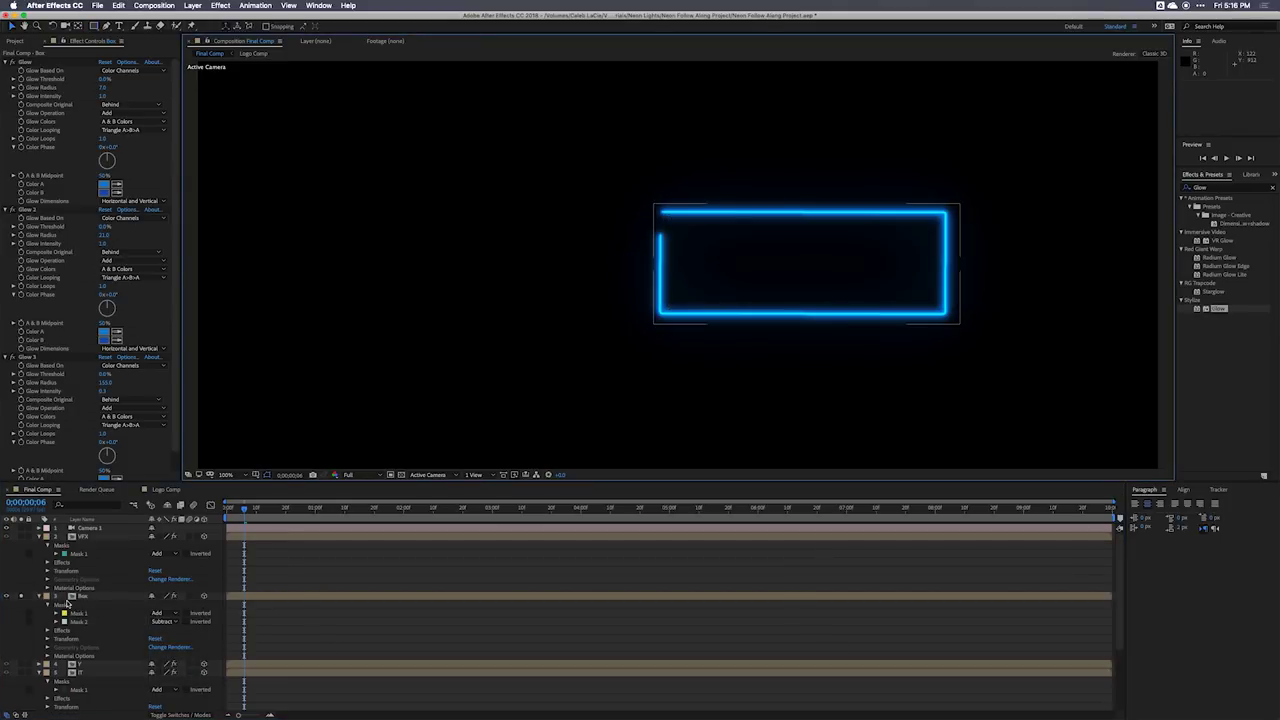
{"action": "left_click", "coordinate": [20, 597]}
{"action": "left_click", "coordinate": [40, 596]}
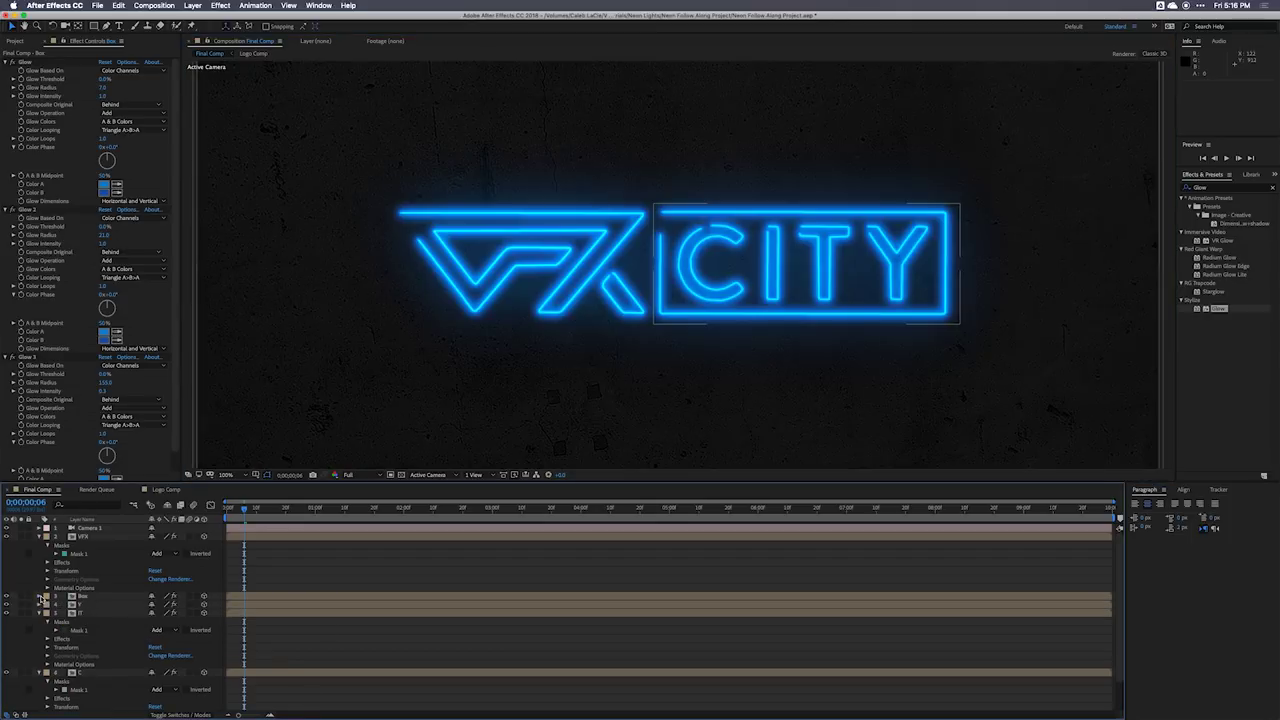
{"action": "left_click", "coordinate": [38, 614]}
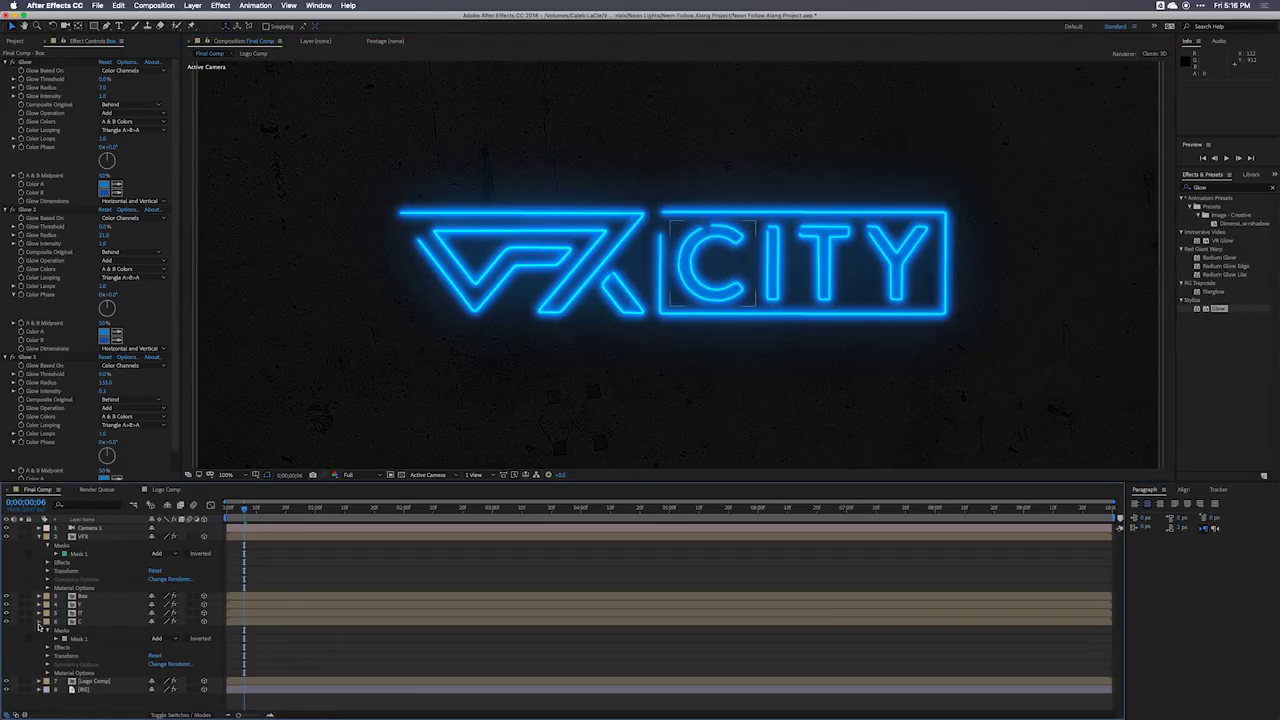
{"action": "left_click", "coordinate": [39, 622]}
{"action": "left_click", "coordinate": [6, 631]}
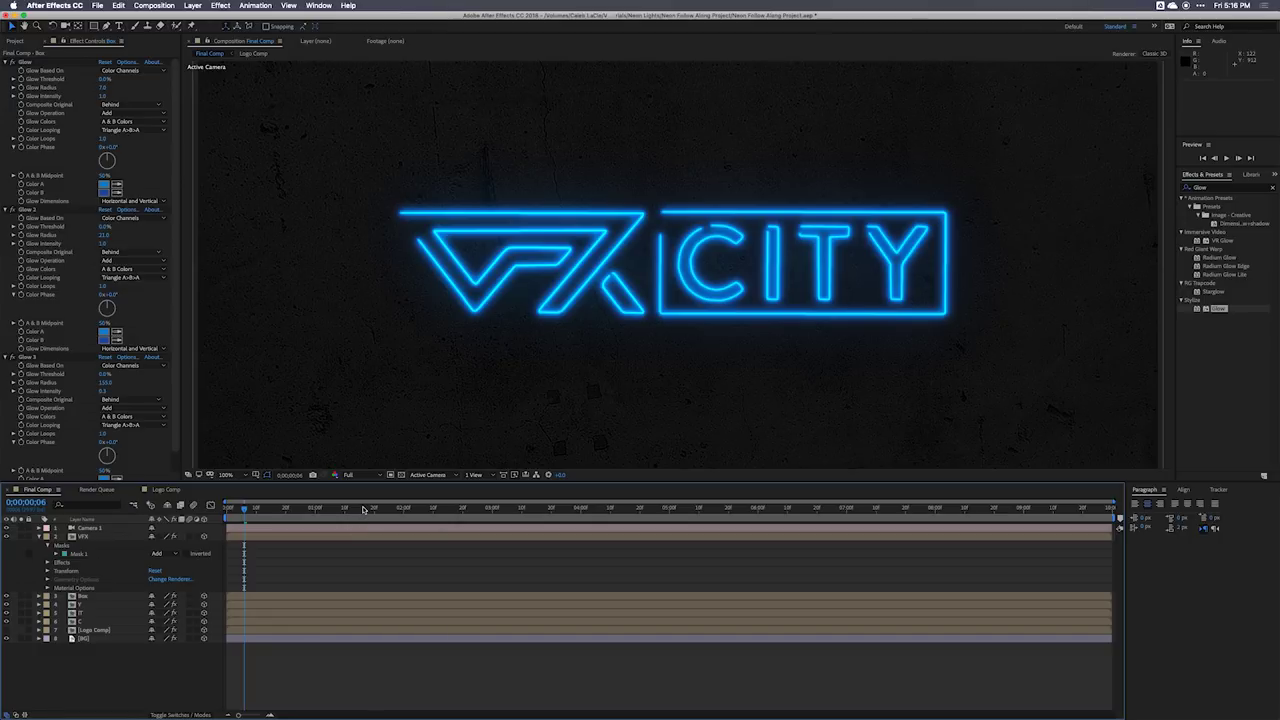
At the 4-second mark, show and solo Logo Comp and apply a Fill effect ahead of its Glow effects.
{"action": "left_click_drag", "start_coordinate": [347, 514], "coordinate": [582, 525]}
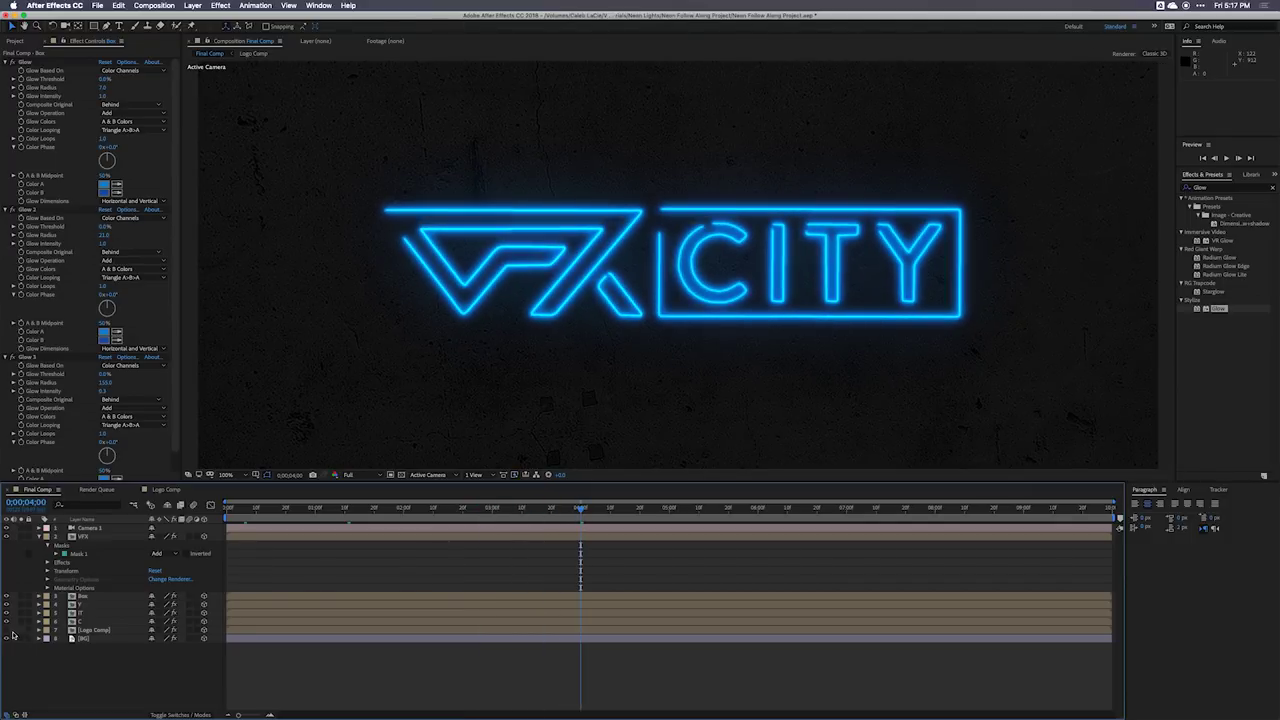
{"action": "left_click", "coordinate": [108, 630]}
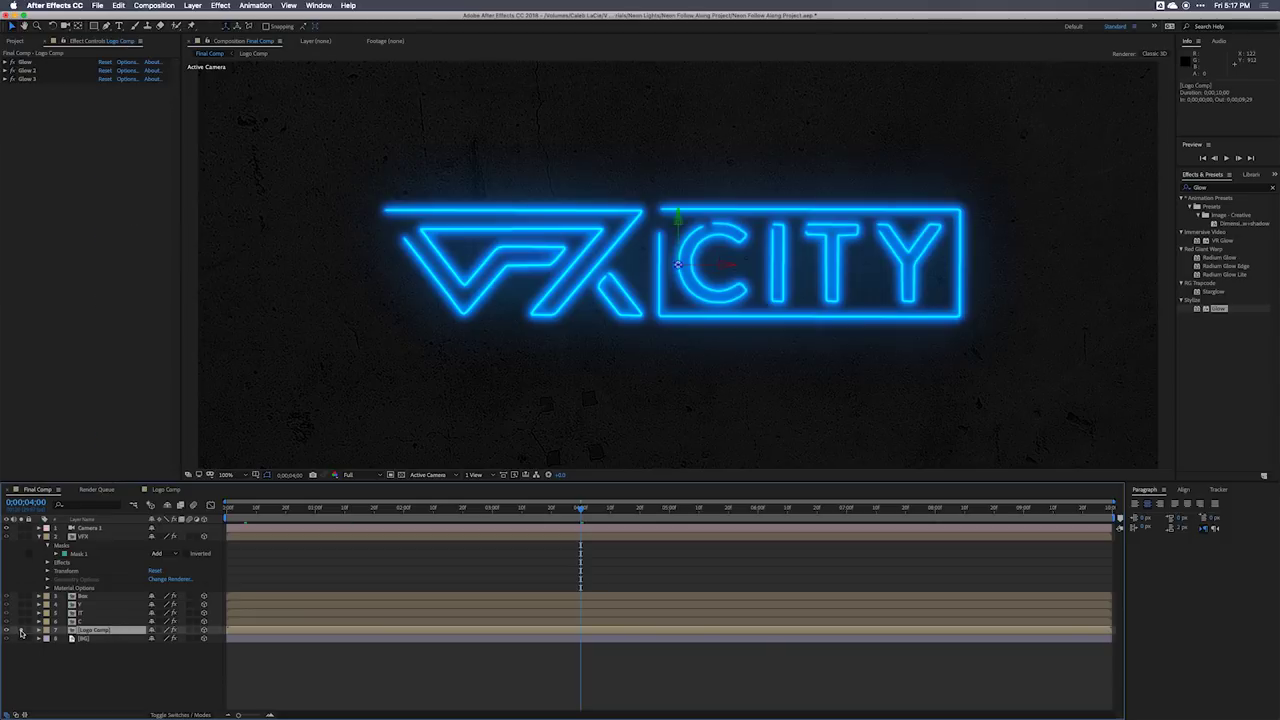
{"action": "left_click", "coordinate": [22, 630]}
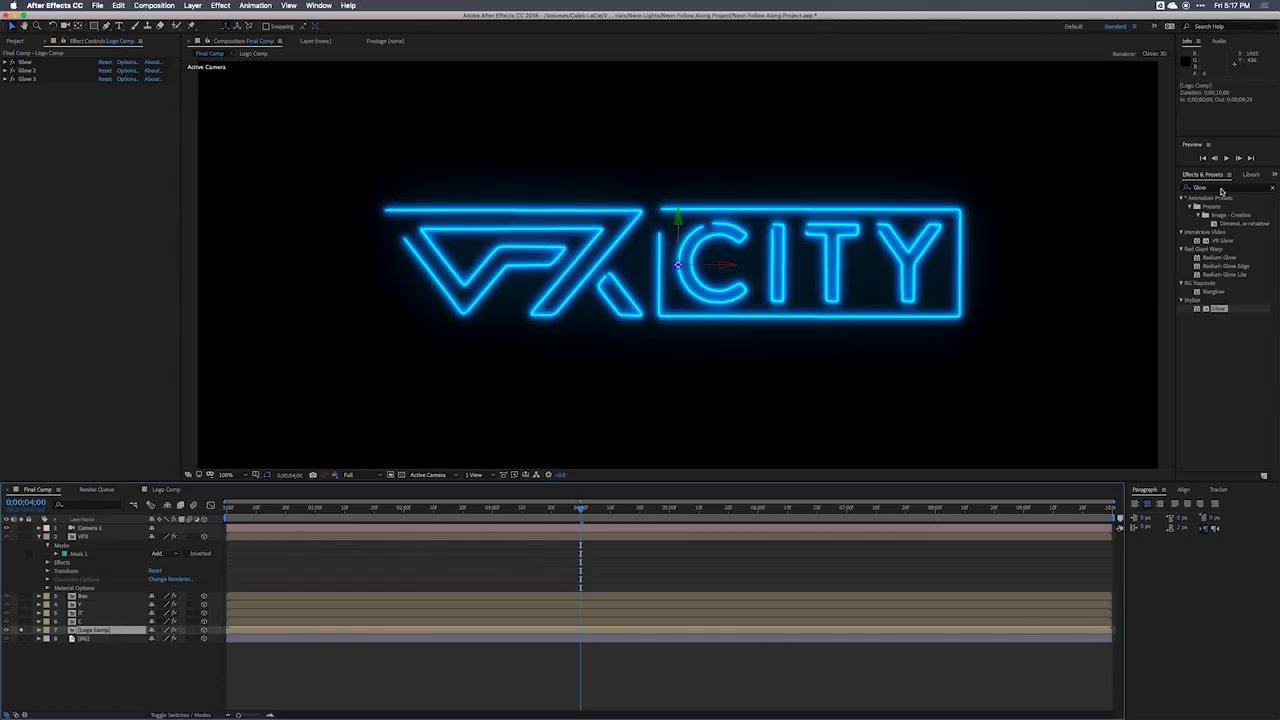
{"action": "left_click", "coordinate": [1221, 188]}
{"action": "type", "text": "fill"}
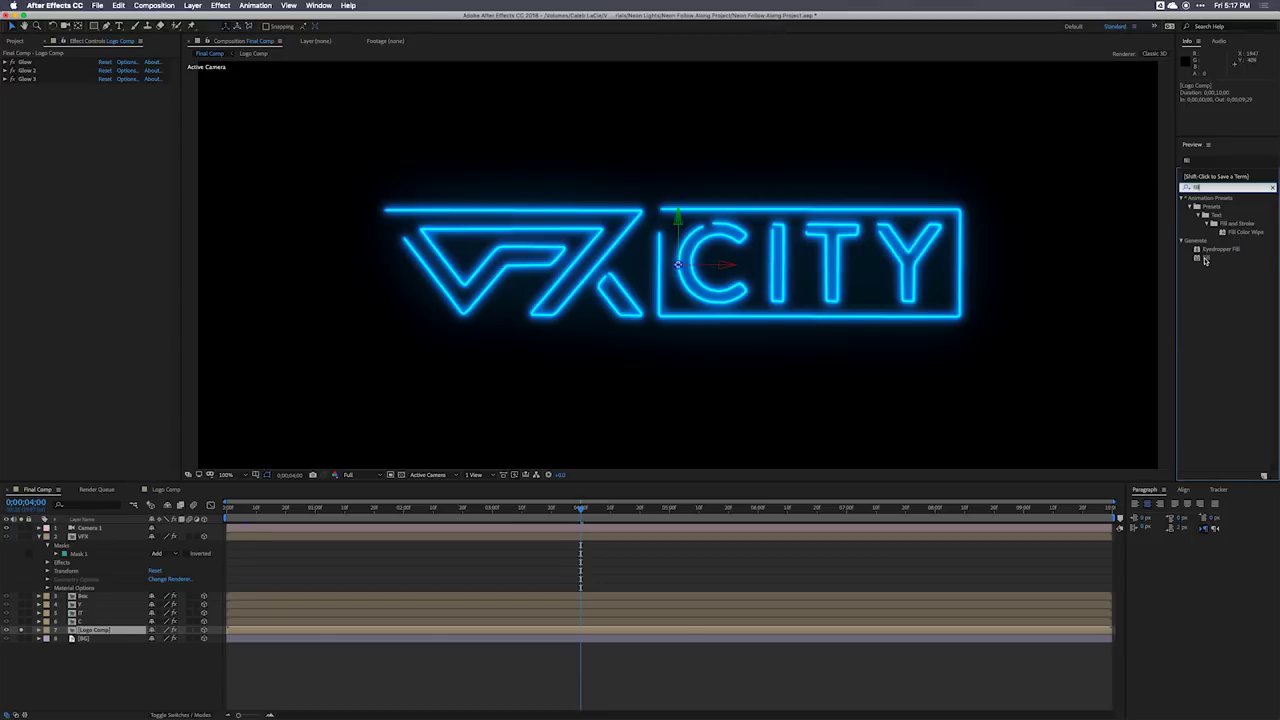
{"action": "left_click_drag", "start_coordinate": [1205, 260], "coordinate": [70, 62]}
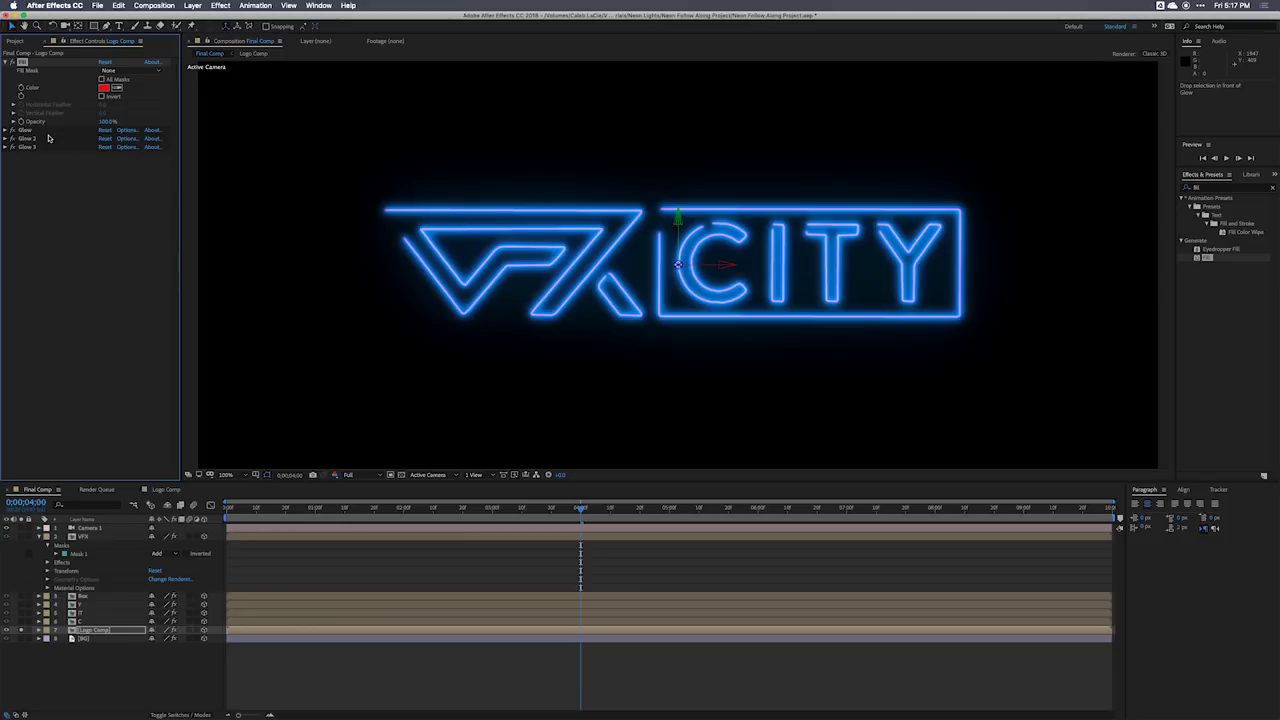
Set Logo Comp's Fill colour to bright blue, keyframe it at the 4-second mark, and reveal the layer's keyframed property.
{"action": "left_click", "coordinate": [104, 88]}
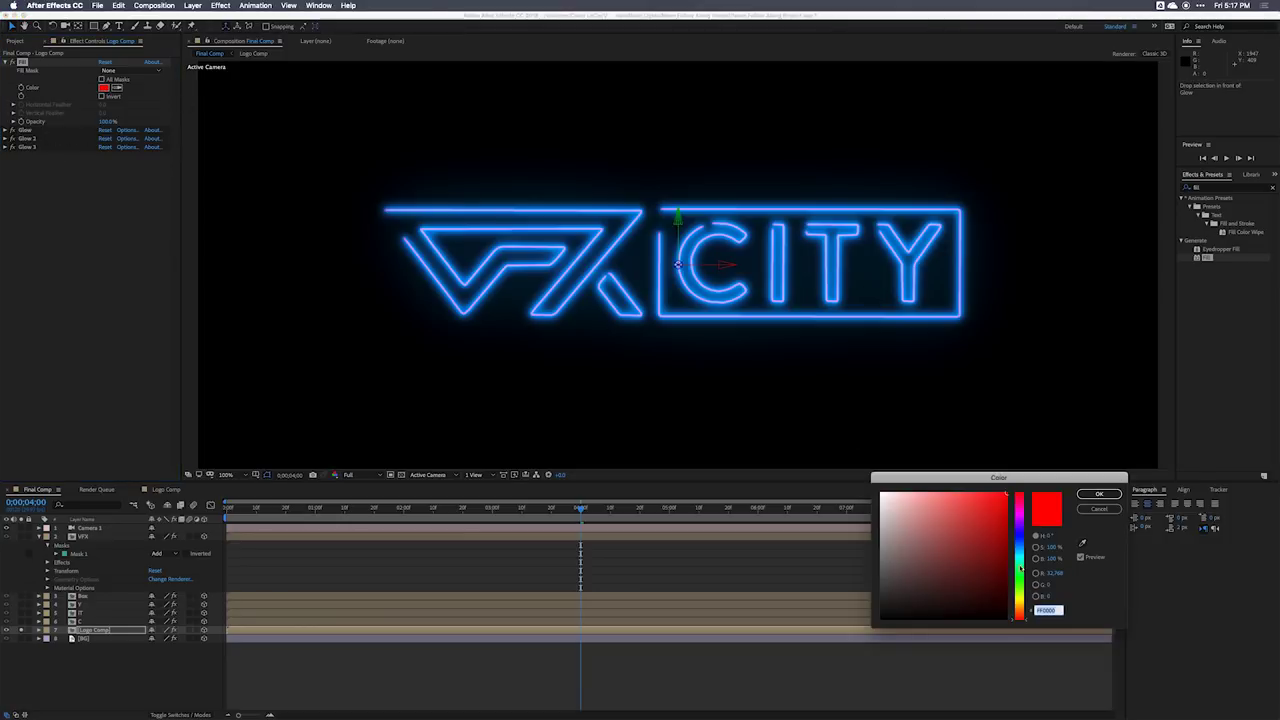
{"action": "left_click", "coordinate": [1019, 545]}
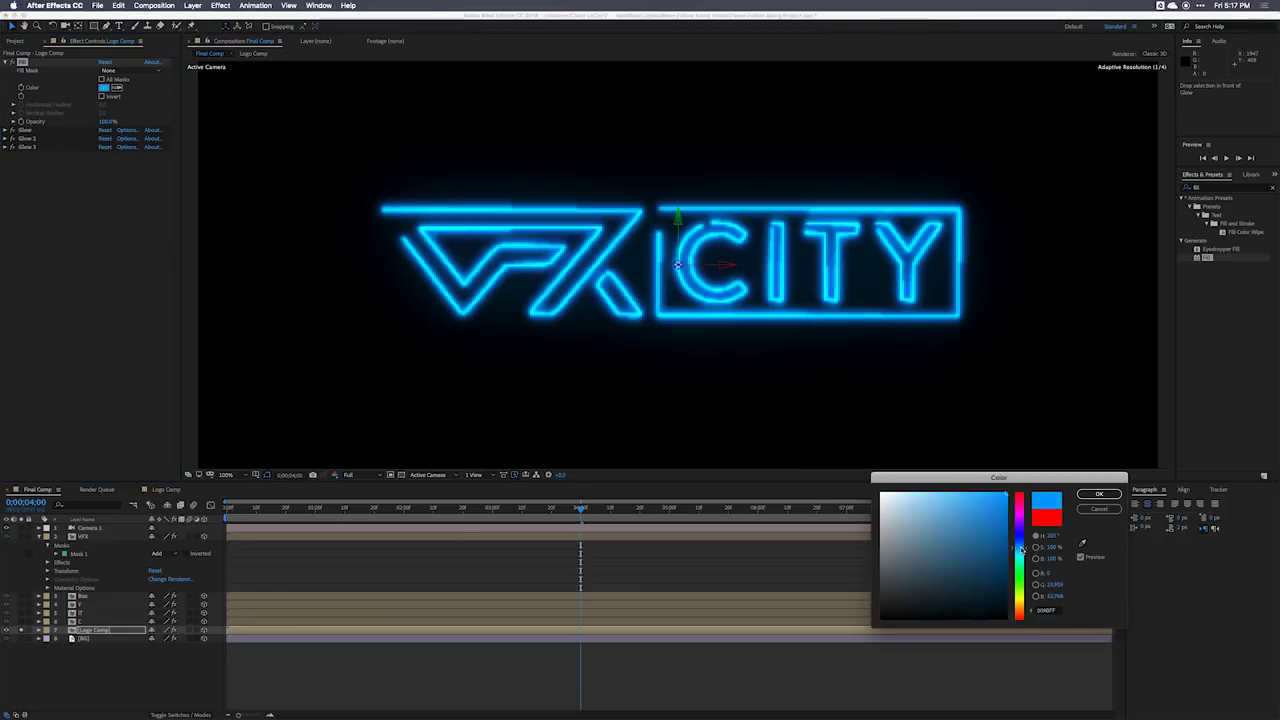
{"action": "left_click", "coordinate": [1098, 494]}
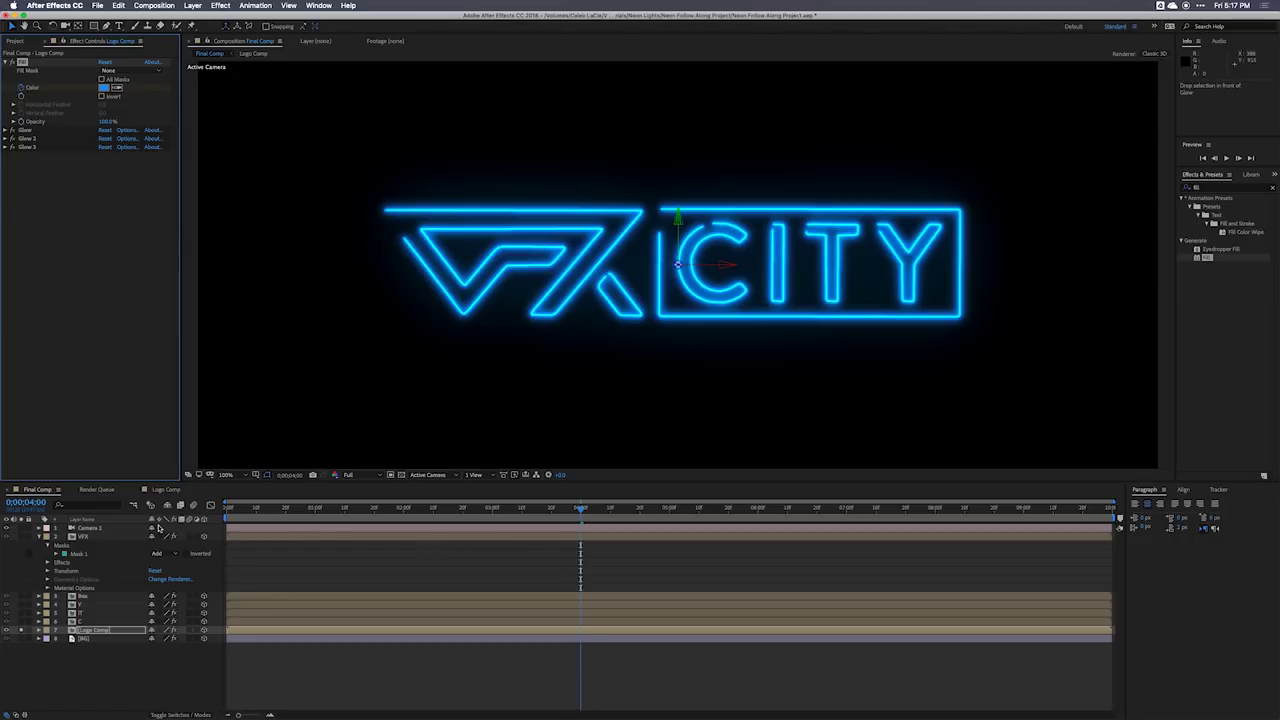
{"action": "key", "text": "u"}
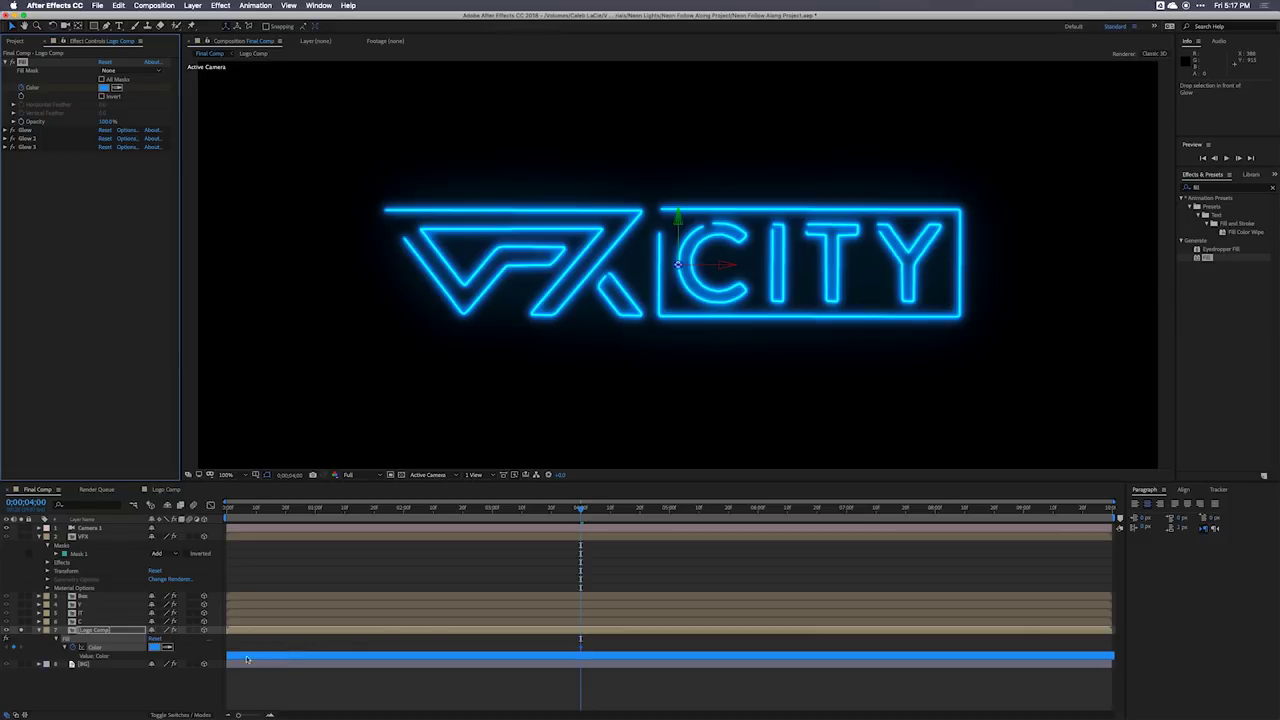
At the start of the timeline, set Logo Comp's Fill colour to black (000000) so it fades up to blue.
{"action": "key", "text": "Home"}
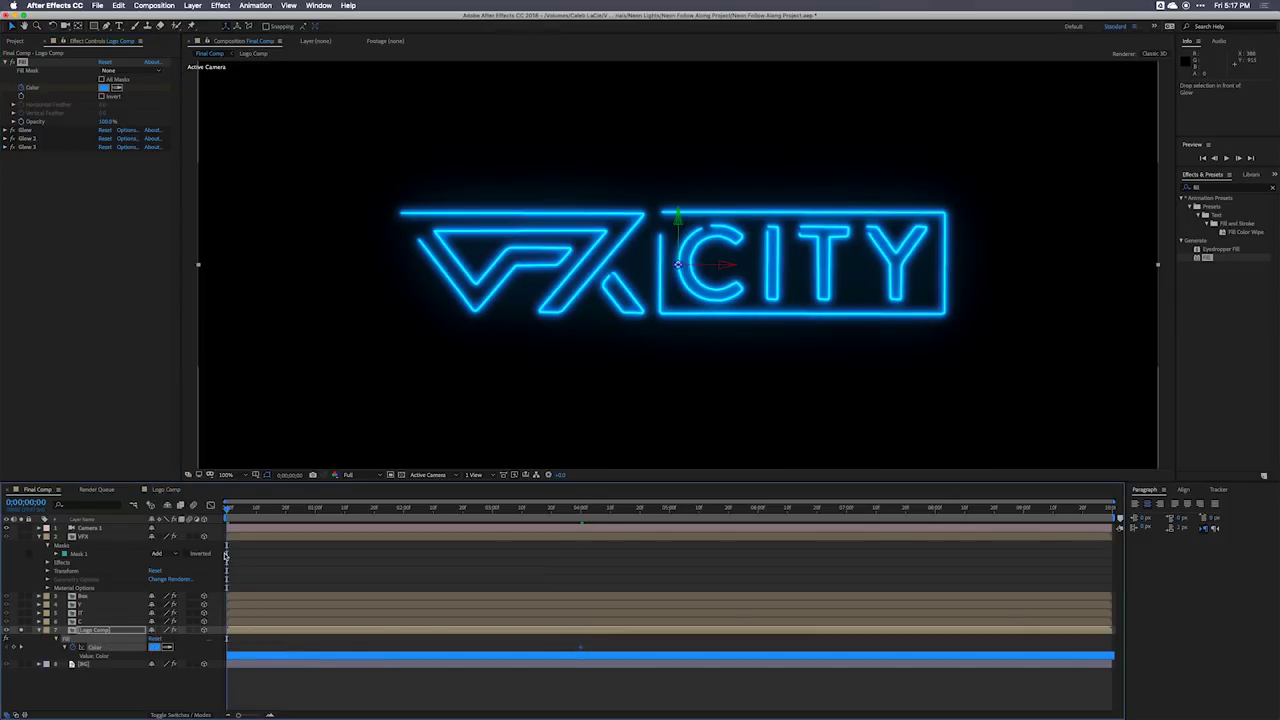
{"action": "left_click", "coordinate": [155, 648]}
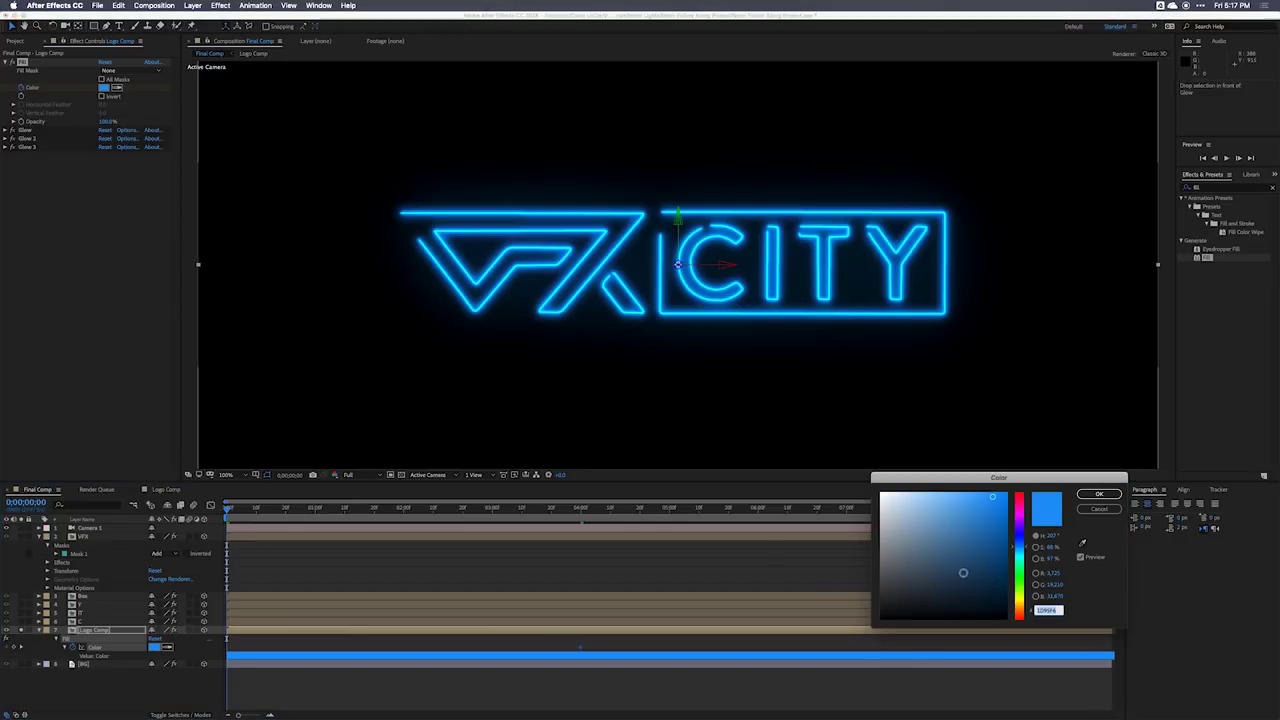
{"action": "type", "text": "000000"}
{"action": "key", "text": "Return"}
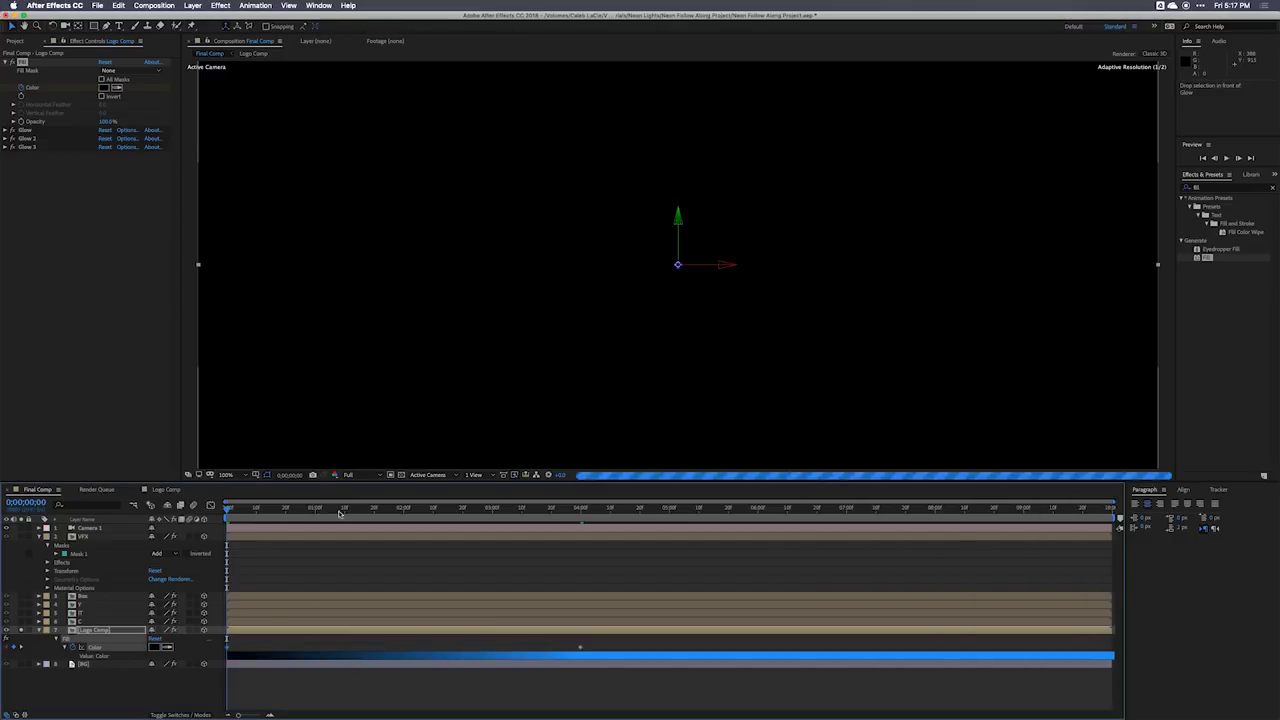
Add another black Fill colour keyframe on Logo Comp, place it at the 2-second mark, and scrub through the fade.
{"action": "left_click_drag", "start_coordinate": [238, 519], "coordinate": [256, 571]}
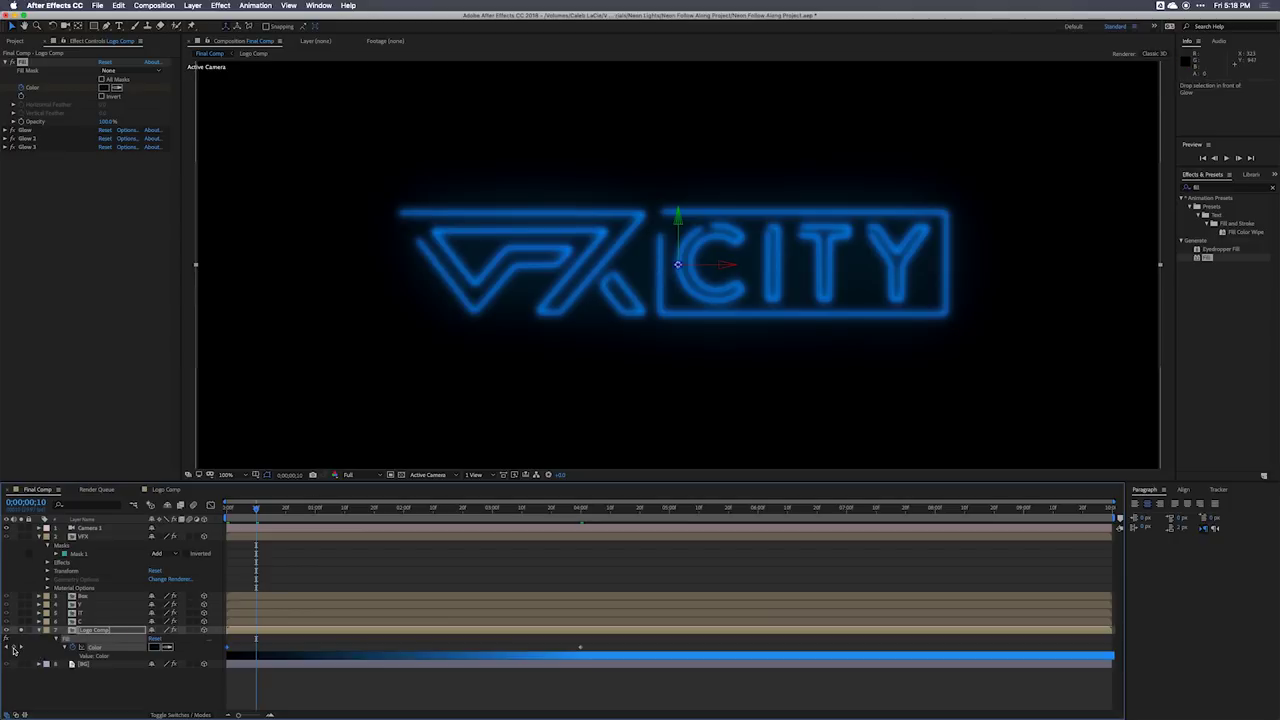
{"action": "left_click", "coordinate": [15, 649]}
{"action": "left_click_drag", "start_coordinate": [258, 652], "coordinate": [403, 640]}
{"action": "left_click", "coordinate": [267, 509]}
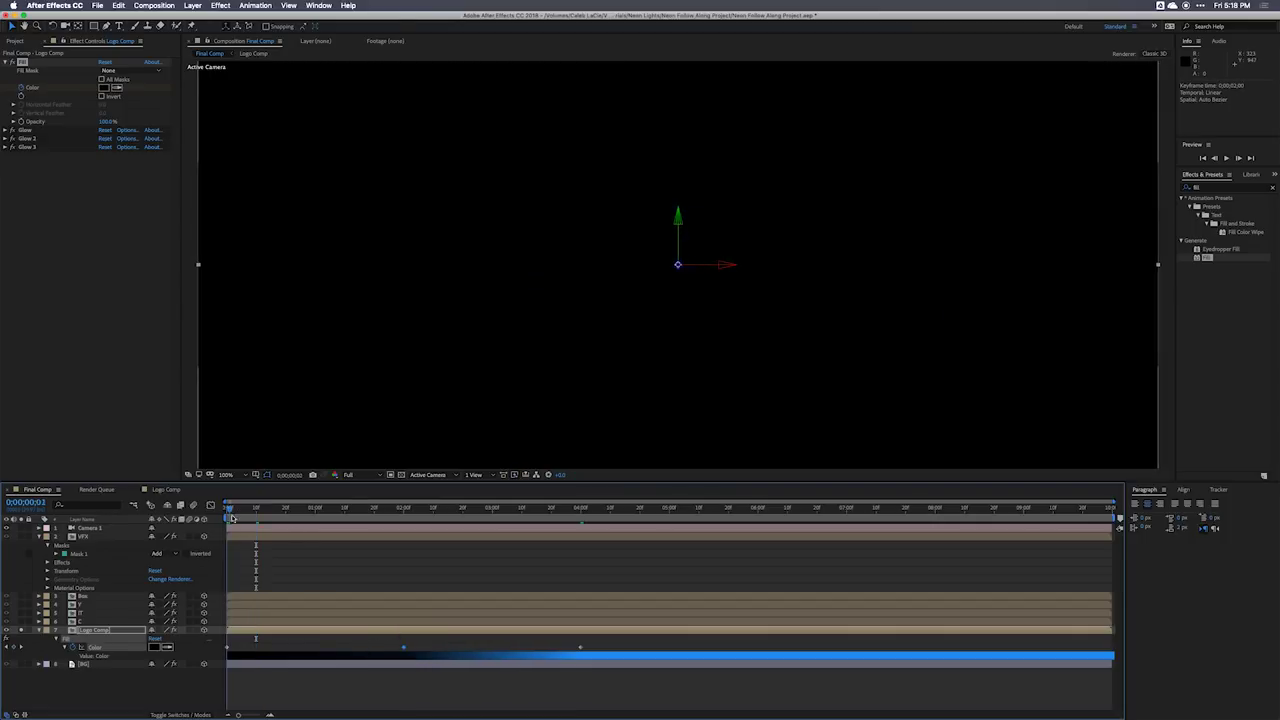
{"action": "left_click_drag", "start_coordinate": [275, 519], "coordinate": [575, 524]}
Collapse the VFX and Logo Comp layers, turn off Logo Comp's solo, and show all the logo layers together.
{"action": "key", "text": "comma"}
{"action": "key", "text": "comma"}
{"action": "key", "text": "period"}
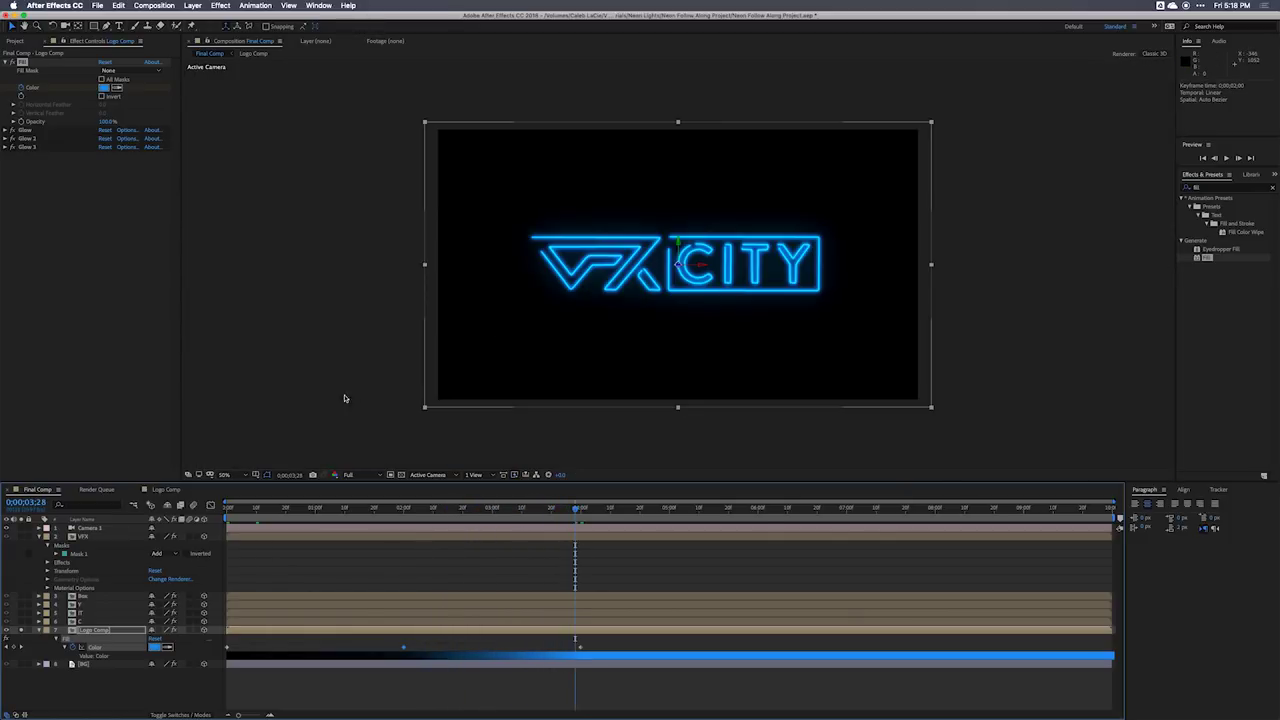
{"action": "left_click", "coordinate": [40, 538]}
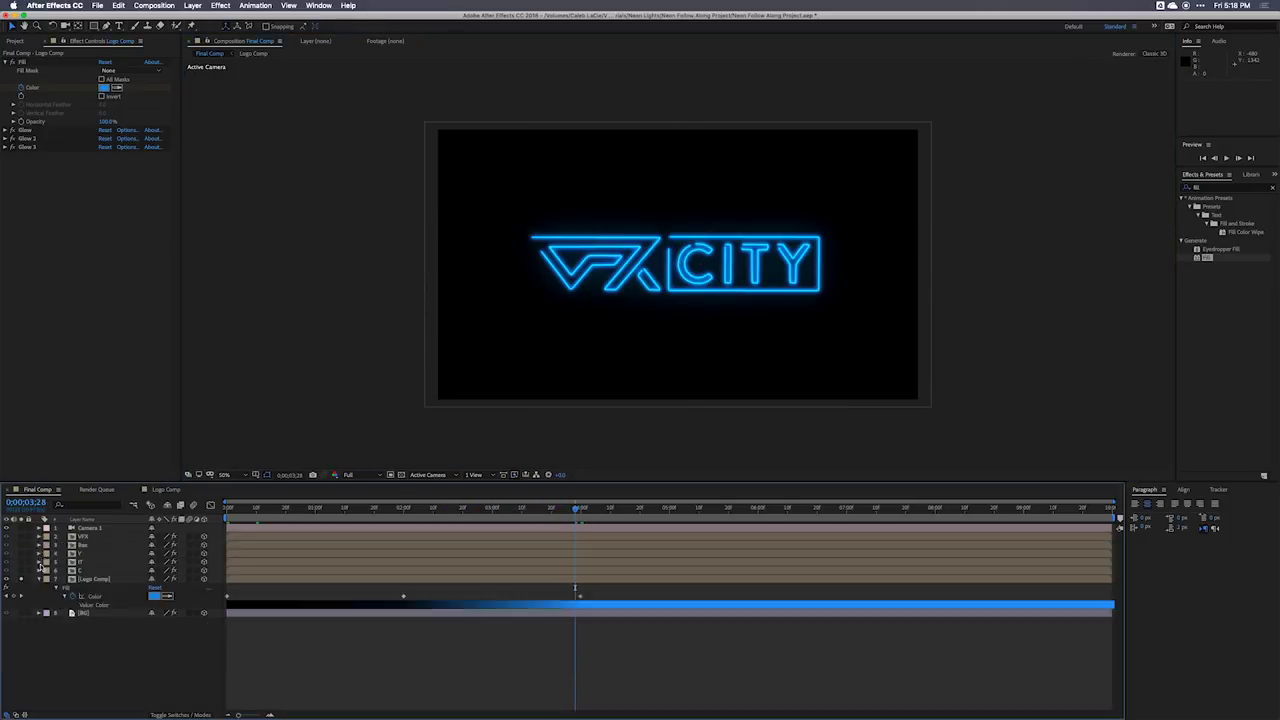
{"action": "left_click", "coordinate": [40, 580]}
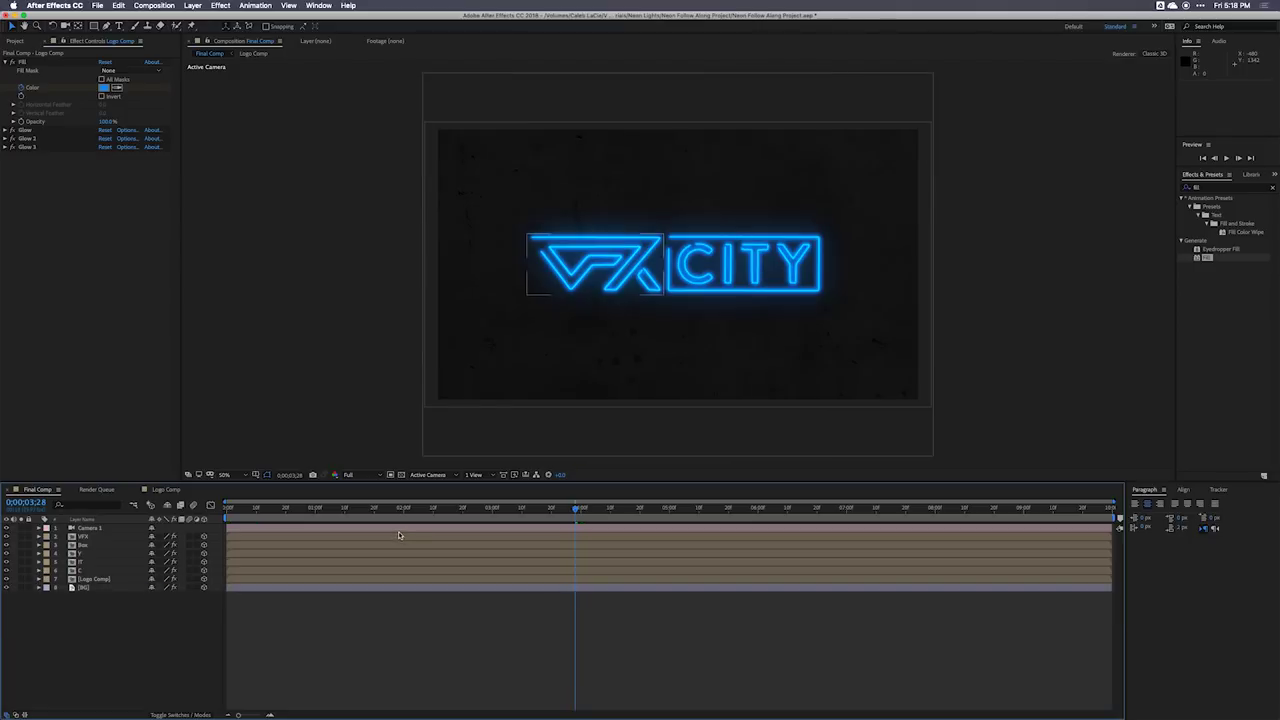
{"action": "key", "text": "period"}
{"action": "key", "text": "period"}
{"action": "key", "text": "comma"}
{"action": "key", "text": "period"}
{"action": "key", "text": "period"}
{"action": "key", "text": "comma"}
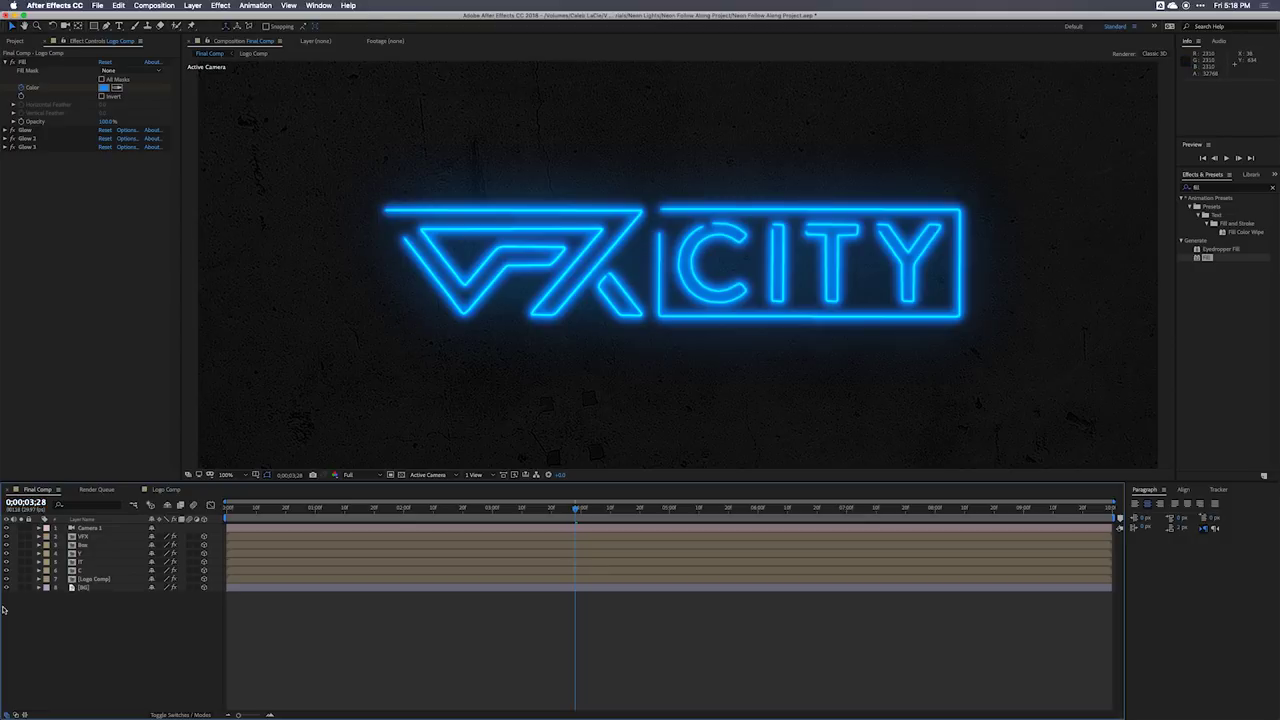
Set the blending mode of the VFX, Box, Y, IT, C and Logo Comp layers to Add.
{"action": "left_click", "coordinate": [48, 572]}
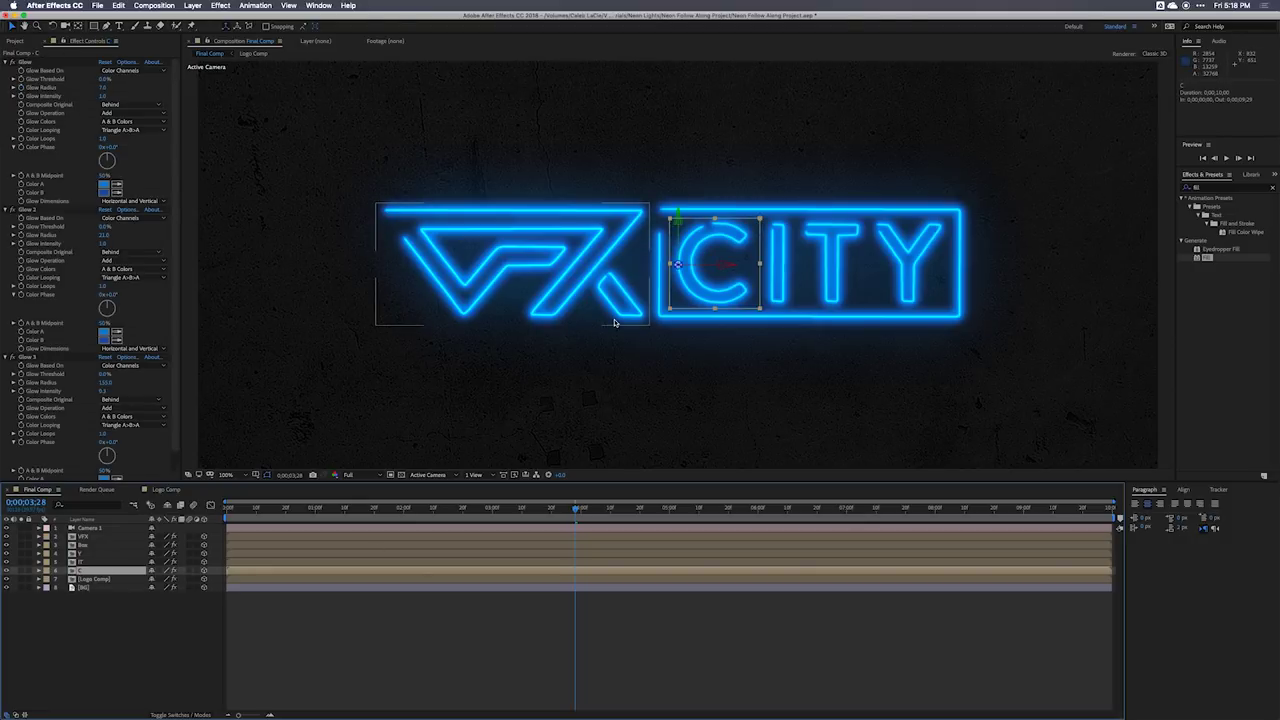
{"action": "left_click", "coordinate": [254, 512]}
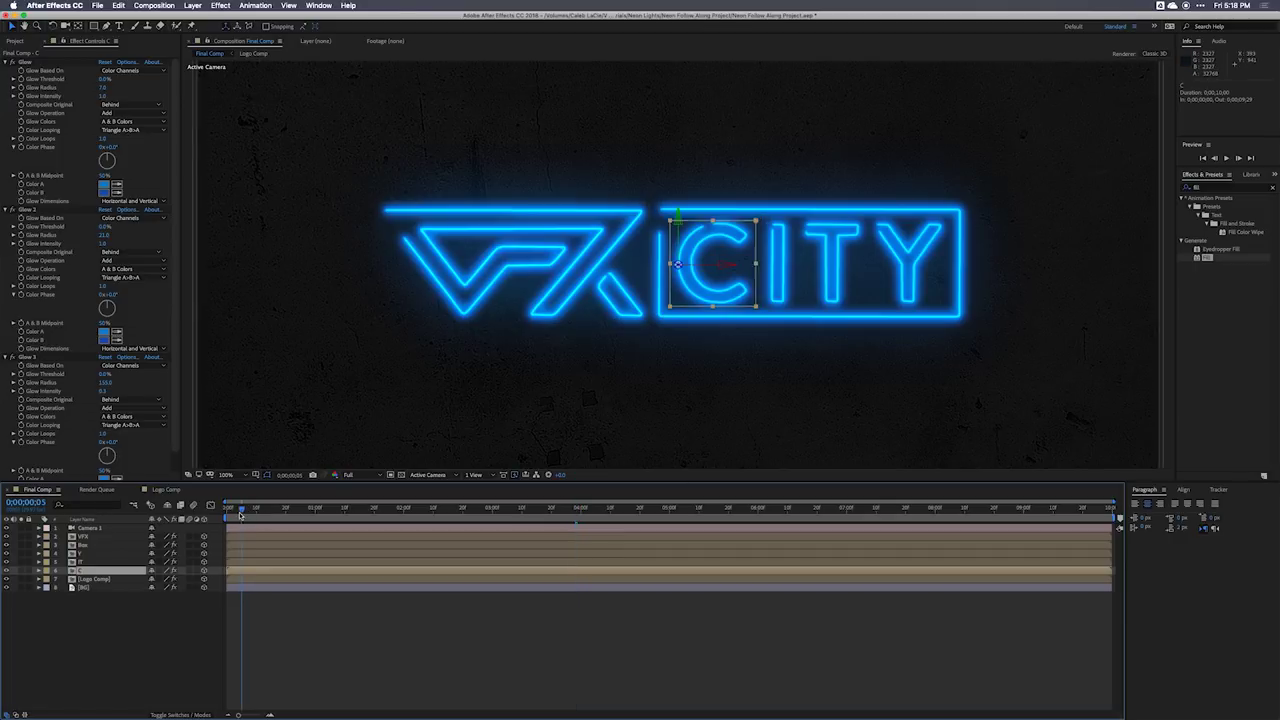
{"action": "left_click", "coordinate": [181, 715]}
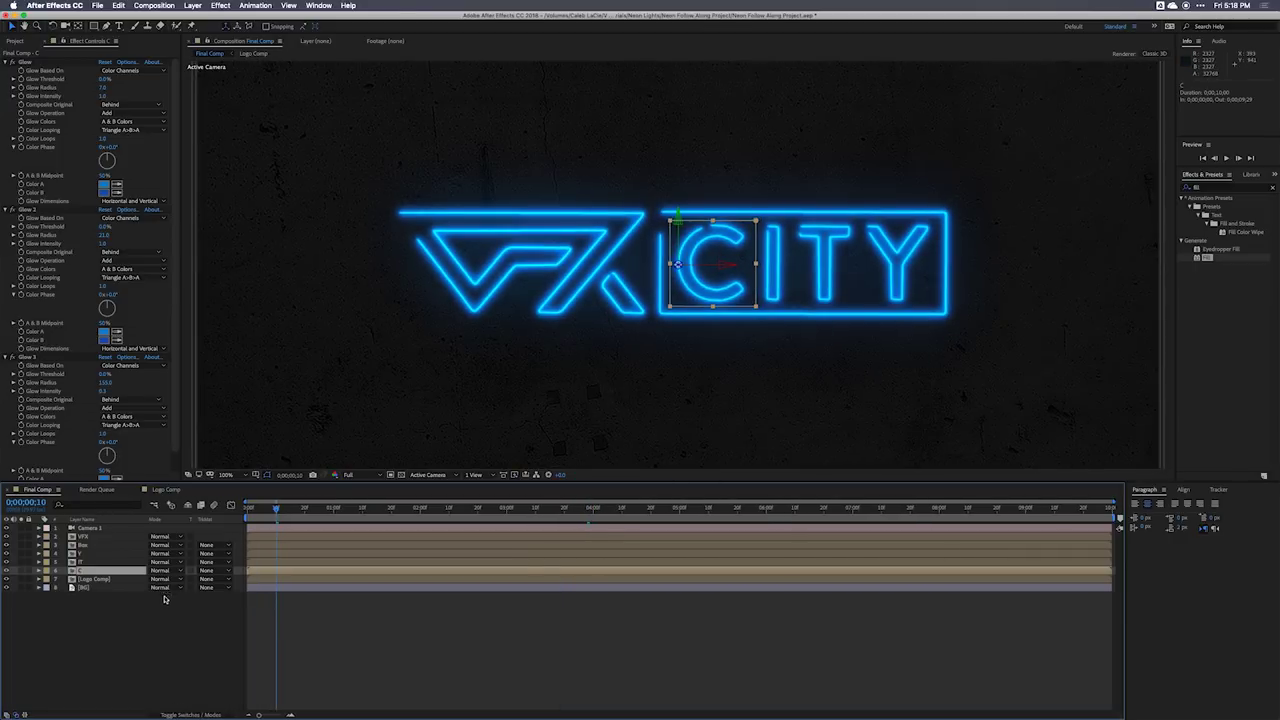
{"action": "left_click", "coordinate": [88, 579]}
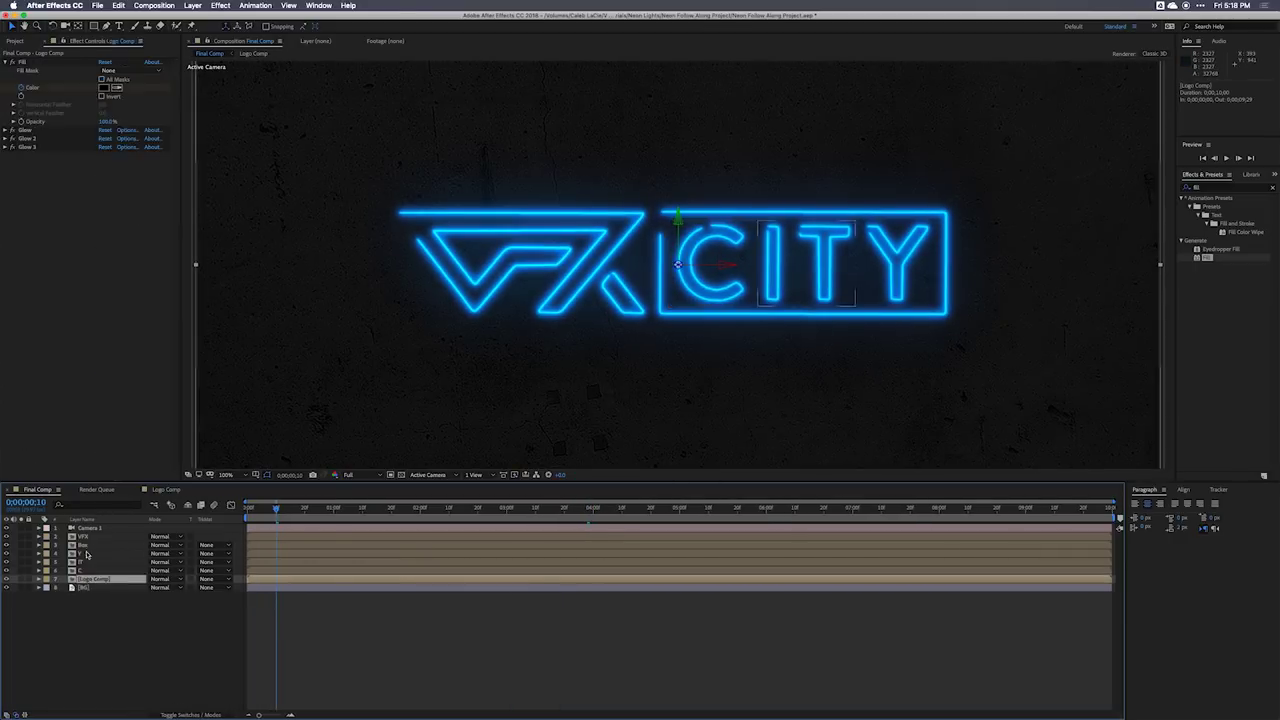
{"action": "left_click", "coordinate": [120, 537], "text": "shift"}
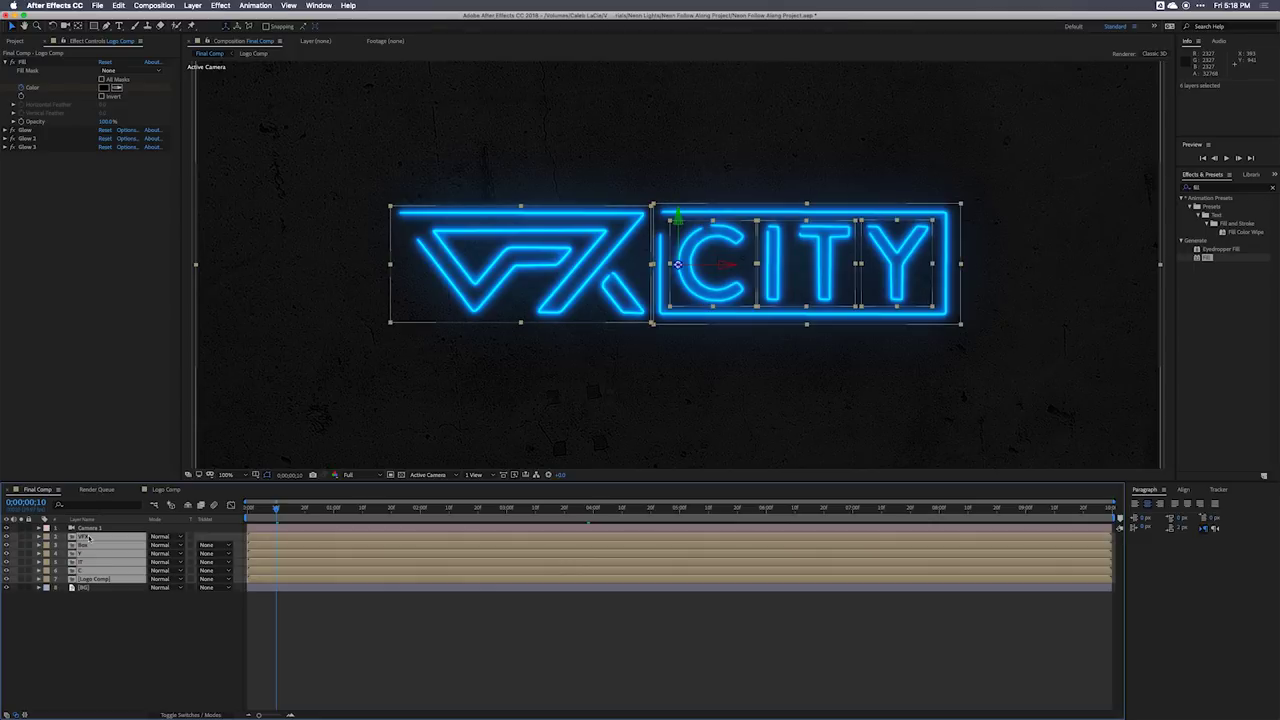
{"action": "left_click", "coordinate": [159, 546]}
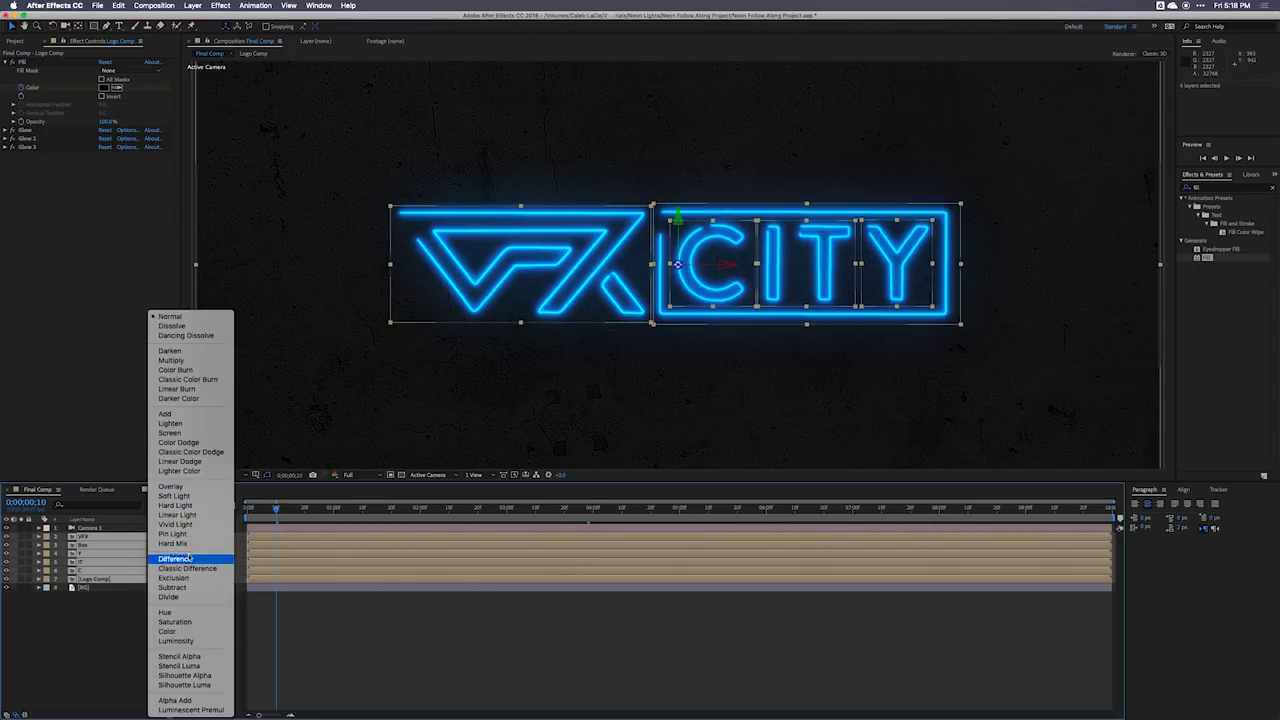
{"action": "left_click", "coordinate": [196, 415]}
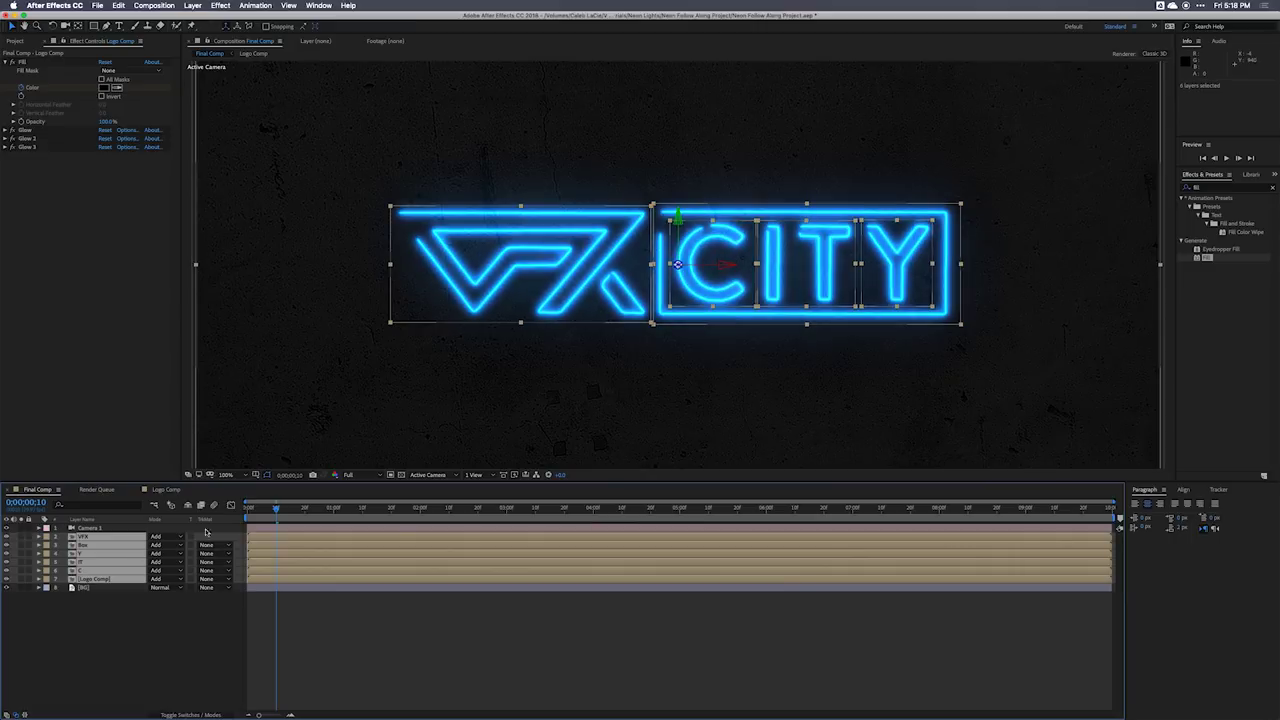
{"action": "left_click", "coordinate": [184, 600]}
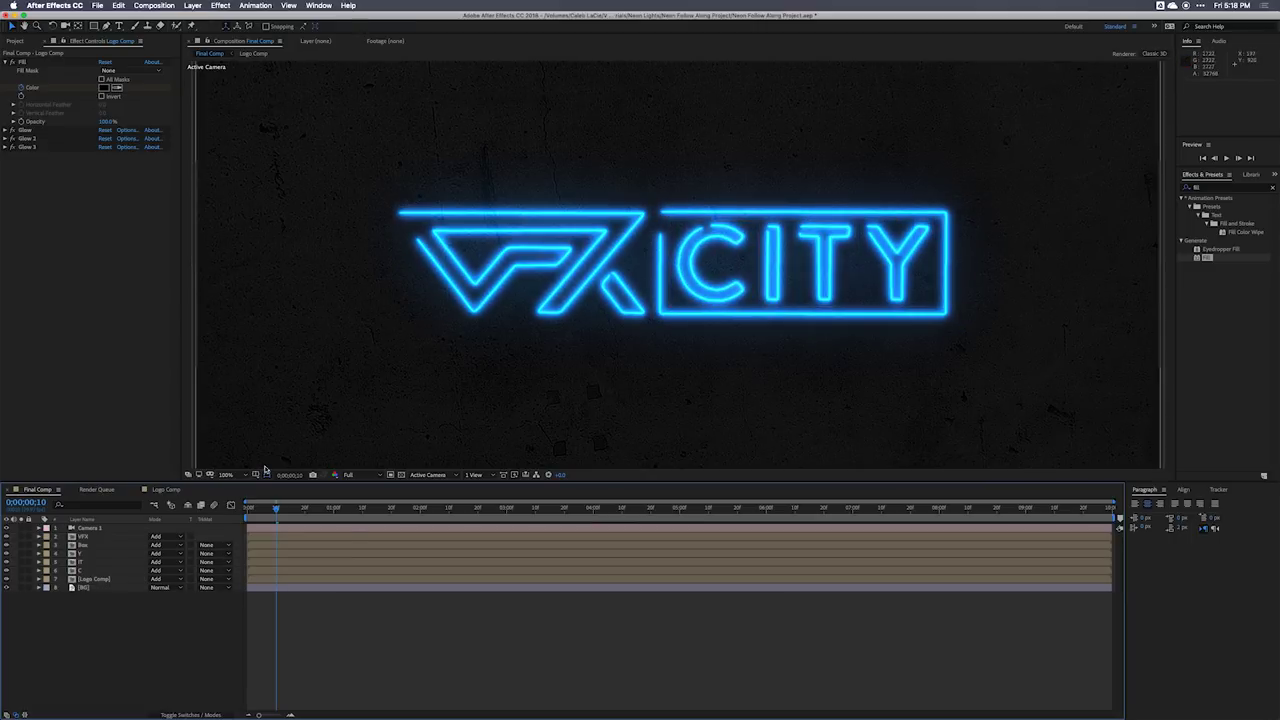
Keyframe the VFX layer's opacity at 0% on frame 10 and 100% on frame 12.
{"action": "left_click", "coordinate": [634, 538]}
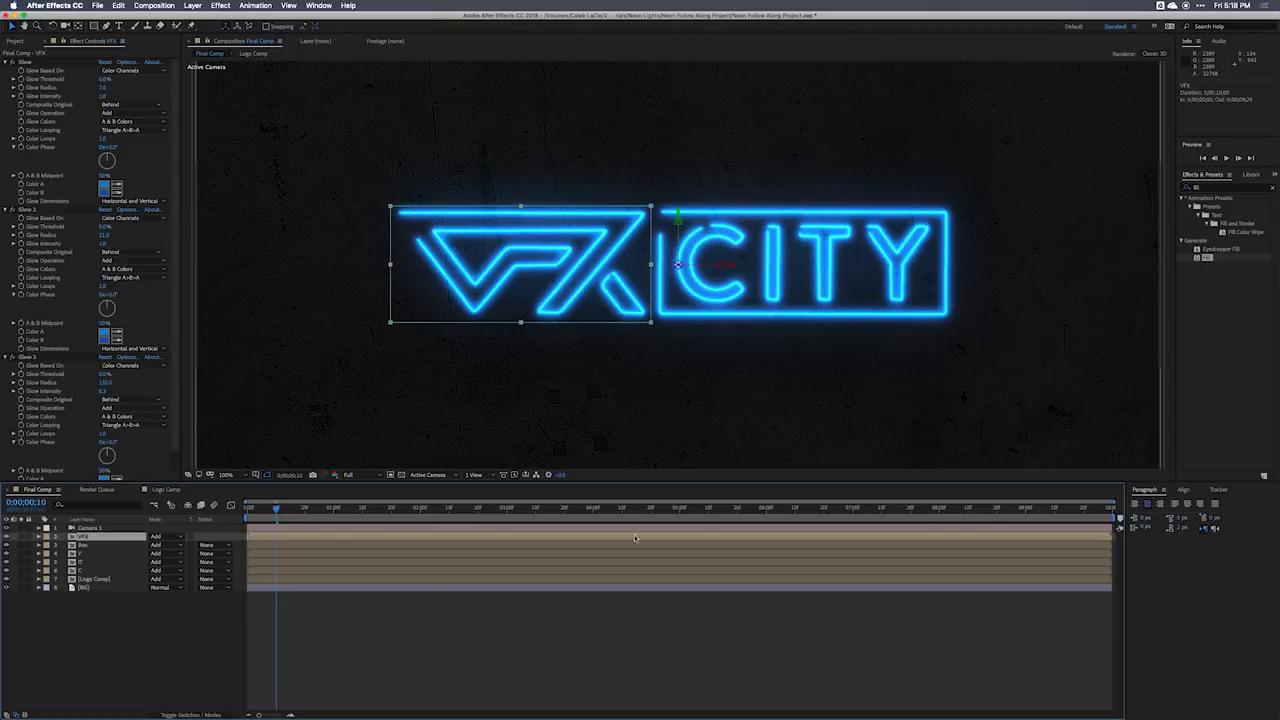
{"action": "left_click_drag", "start_coordinate": [262, 511], "coordinate": [252, 537]}
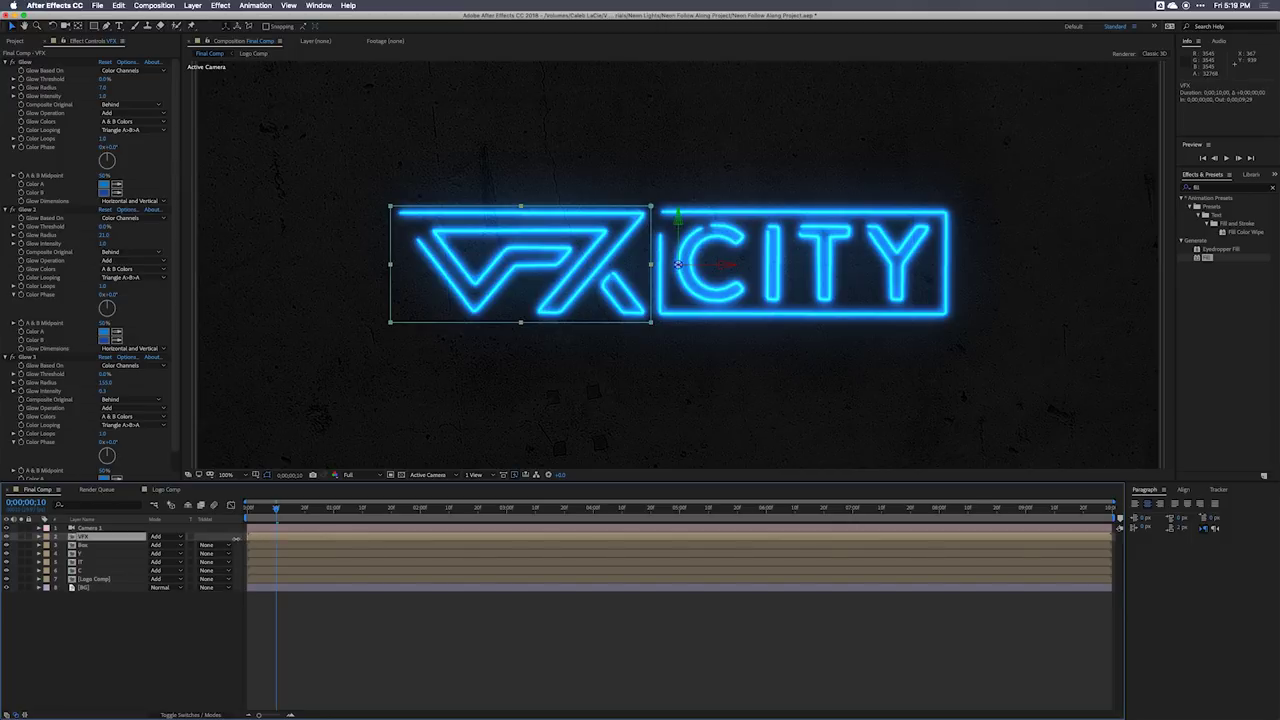
{"action": "key", "text": "t"}
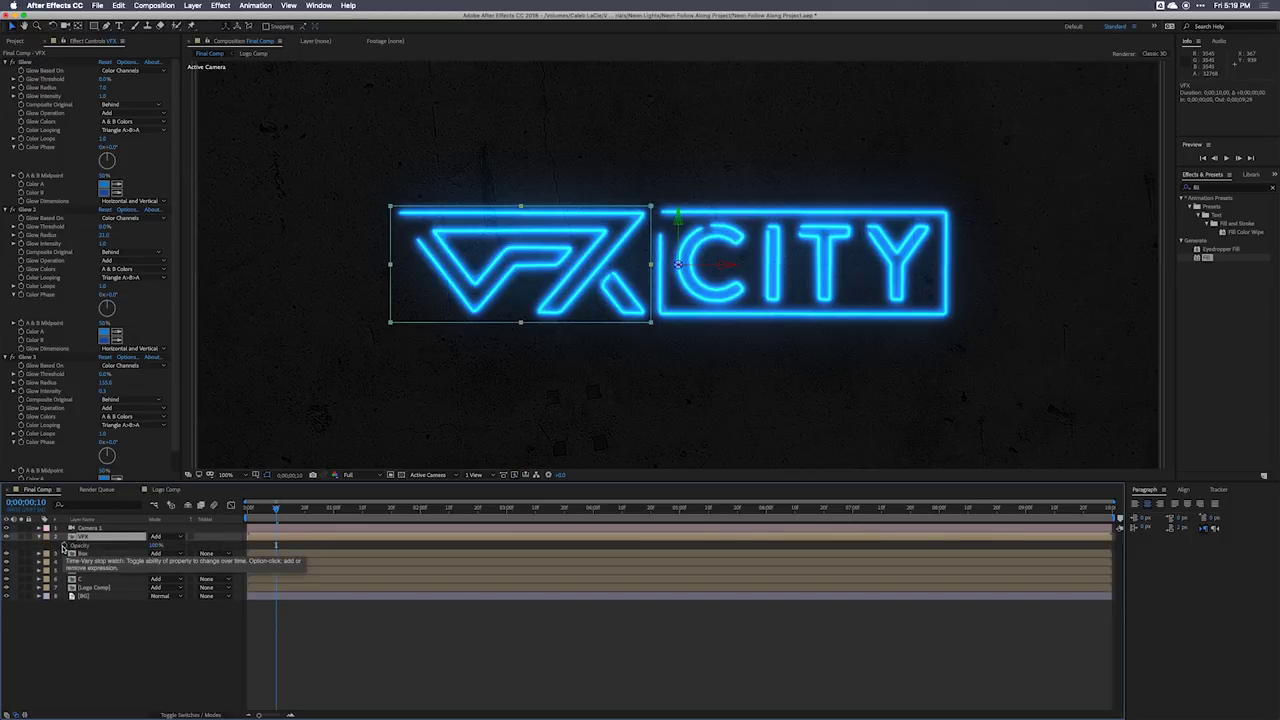
{"action": "left_click", "coordinate": [63, 546]}
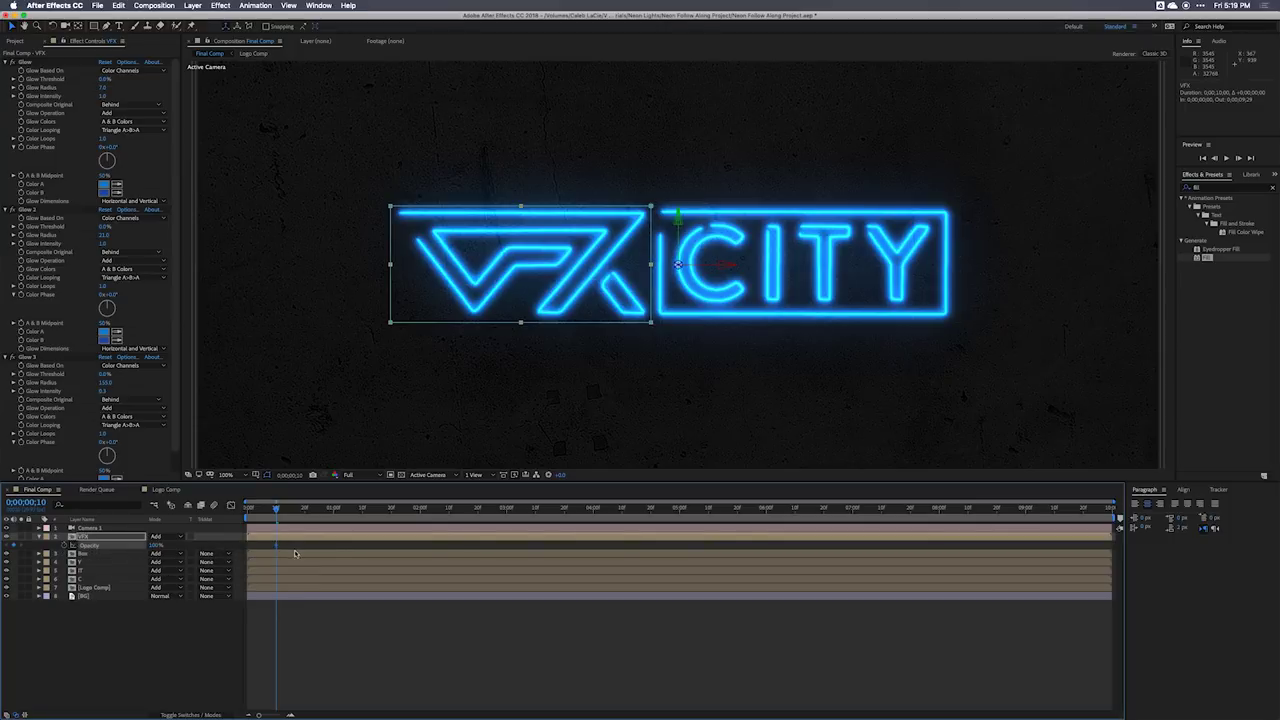
{"action": "left_click_drag", "start_coordinate": [277, 549], "coordinate": [282, 547]}
{"action": "left_click_drag", "start_coordinate": [155, 549], "coordinate": [60, 549]}
Add VFX opacity keyframes of 0% at frame 14 and 85% at frame 16, and play back the flicker.
{"action": "left_click_drag", "start_coordinate": [276, 511], "coordinate": [288, 510]}
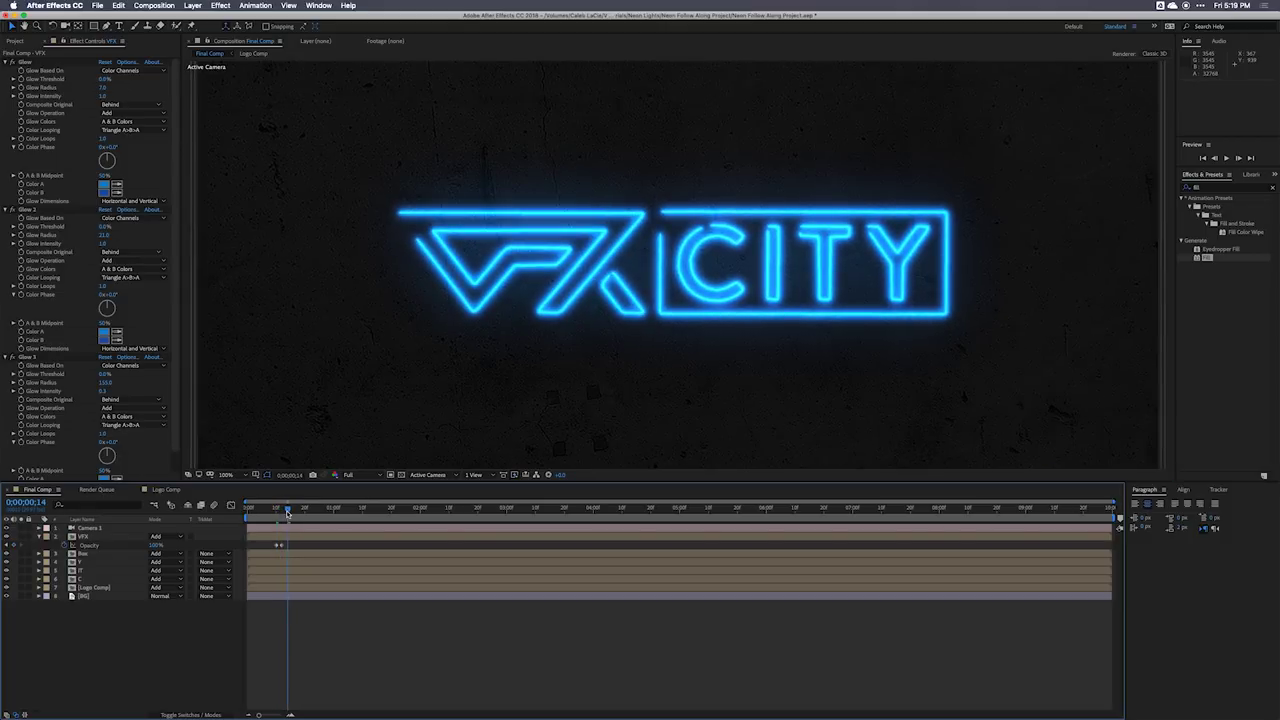
{"action": "left_click_drag", "start_coordinate": [155, 545], "coordinate": [90, 557]}
{"action": "left_click", "coordinate": [88, 537]}
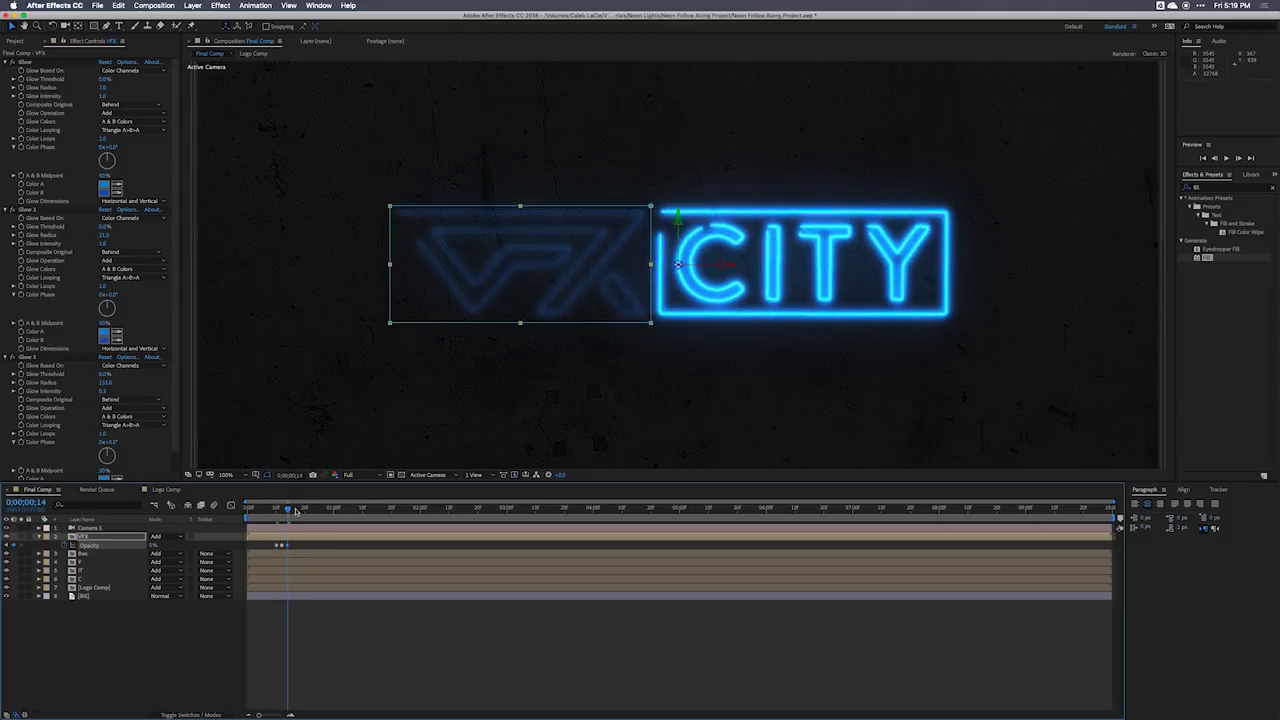
{"action": "left_click_drag", "start_coordinate": [294, 513], "coordinate": [296, 513]}
{"action": "left_click_drag", "start_coordinate": [161, 545], "coordinate": [265, 547]}
{"action": "left_click", "coordinate": [270, 508]}
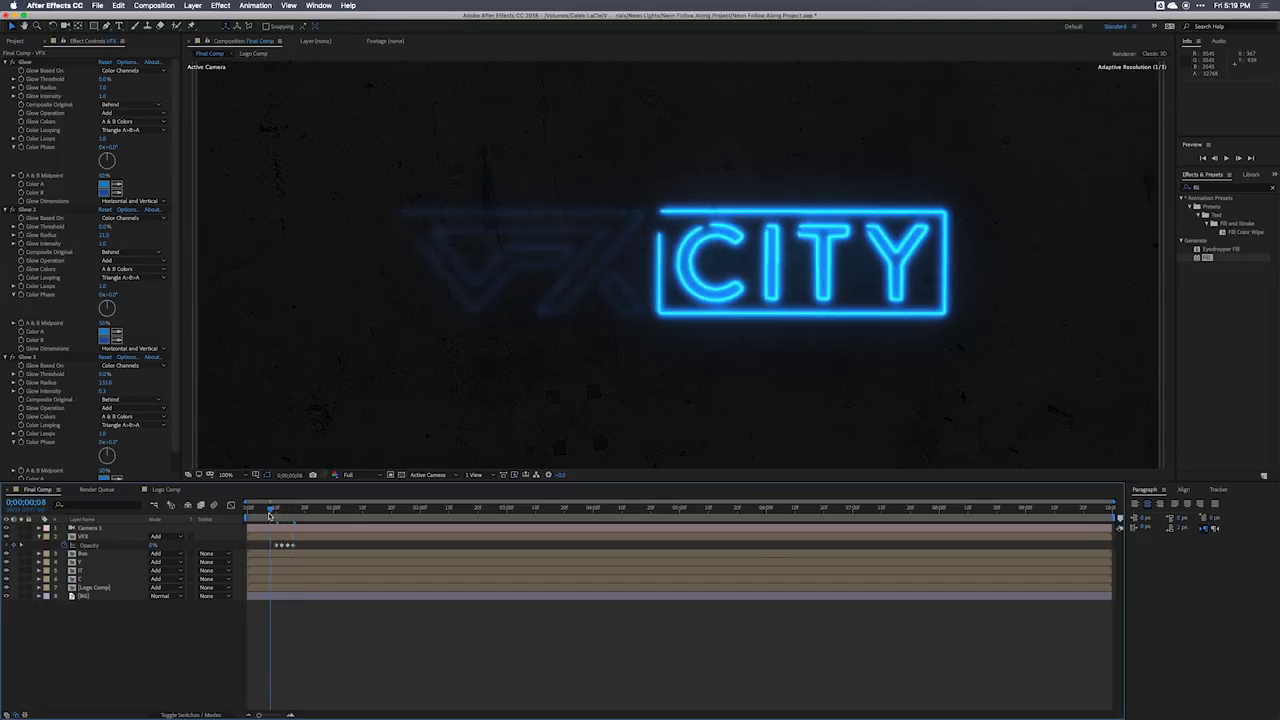
{"action": "key", "text": "space"}
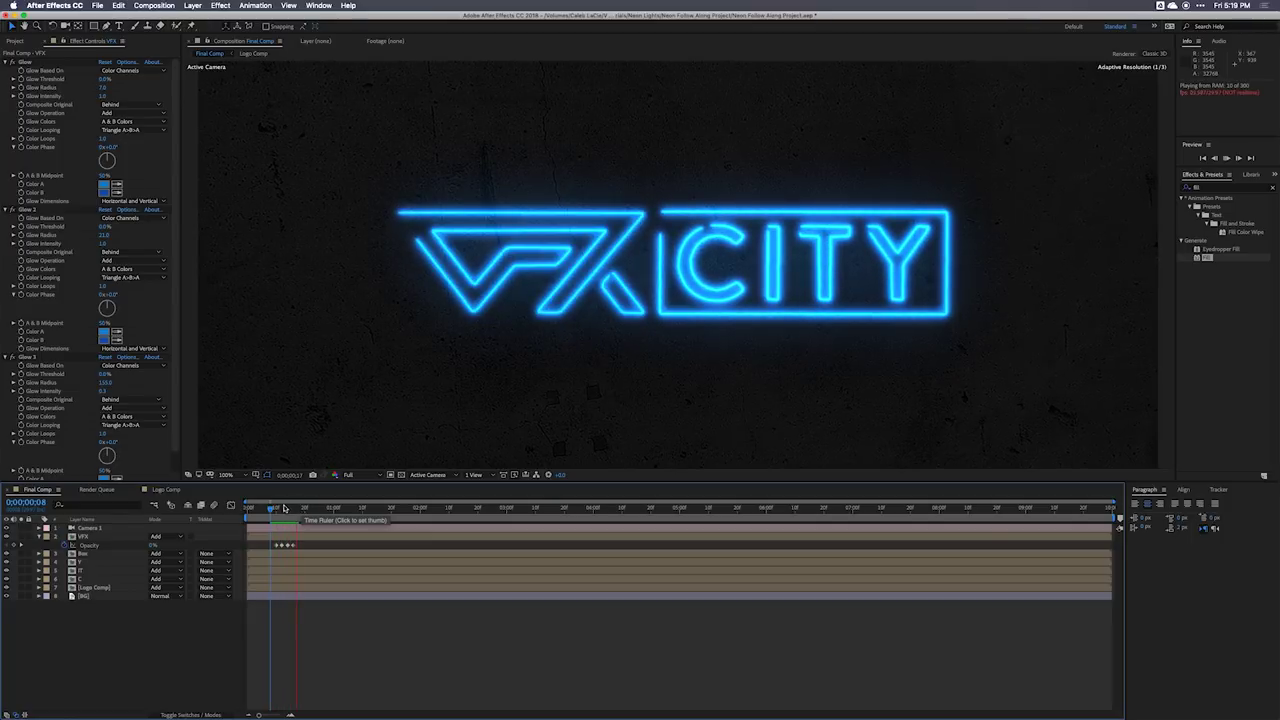
{"action": "left_click", "coordinate": [263, 509]}
{"action": "key", "text": "space"}
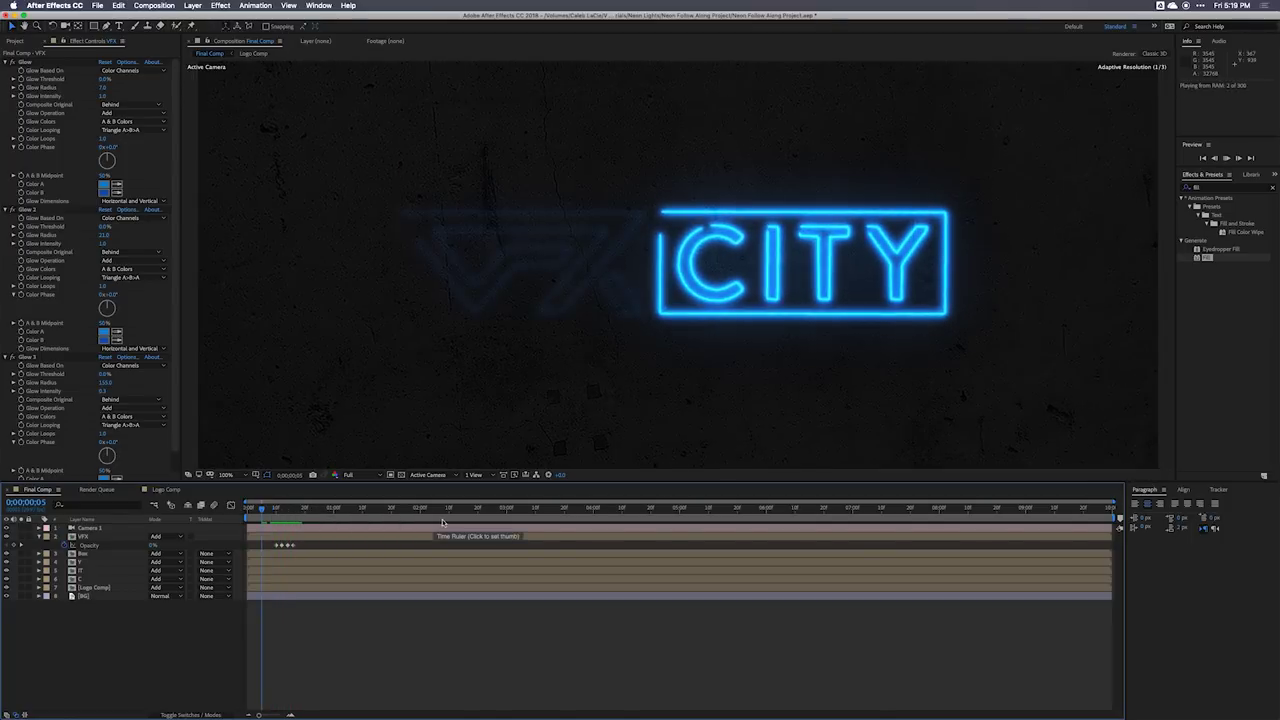
{"action": "key", "text": "space"}
Keyframe the C layer's opacity at frame 18 and add a second opacity keyframe at frame 21.
{"action": "left_click_drag", "start_coordinate": [265, 509], "coordinate": [299, 508]}
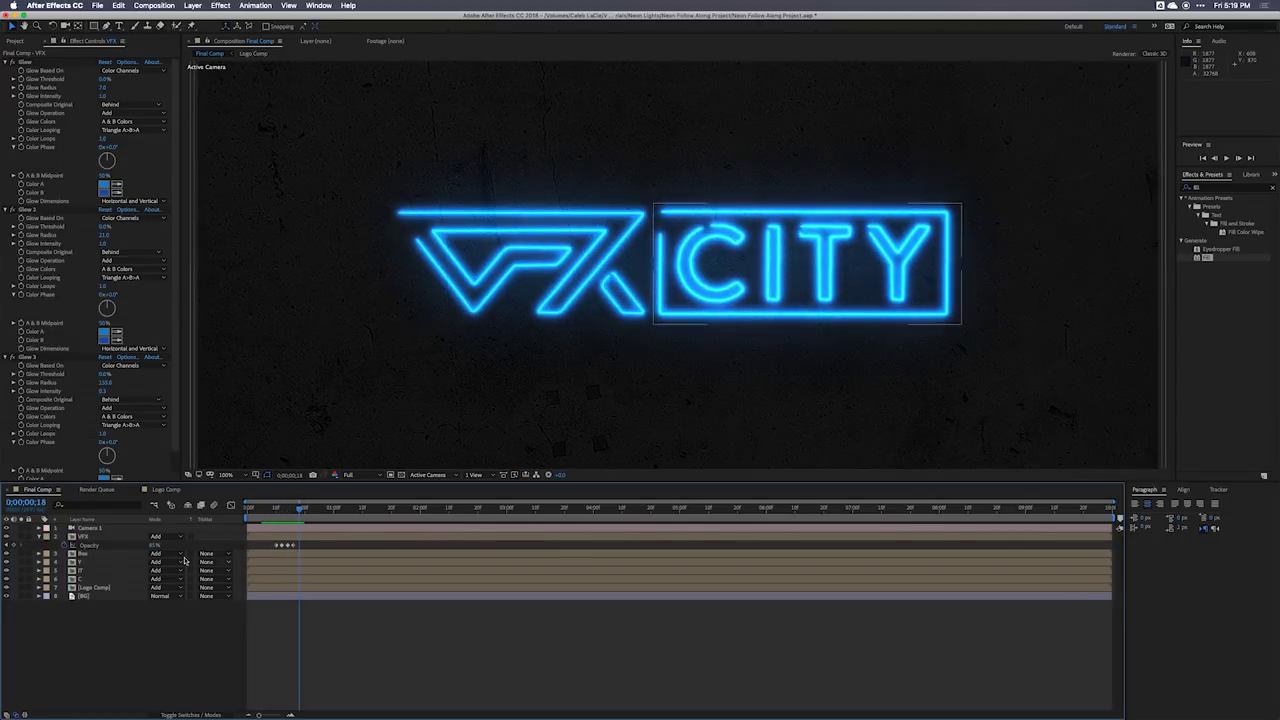
{"action": "left_click", "coordinate": [106, 580]}
{"action": "key", "text": "t"}
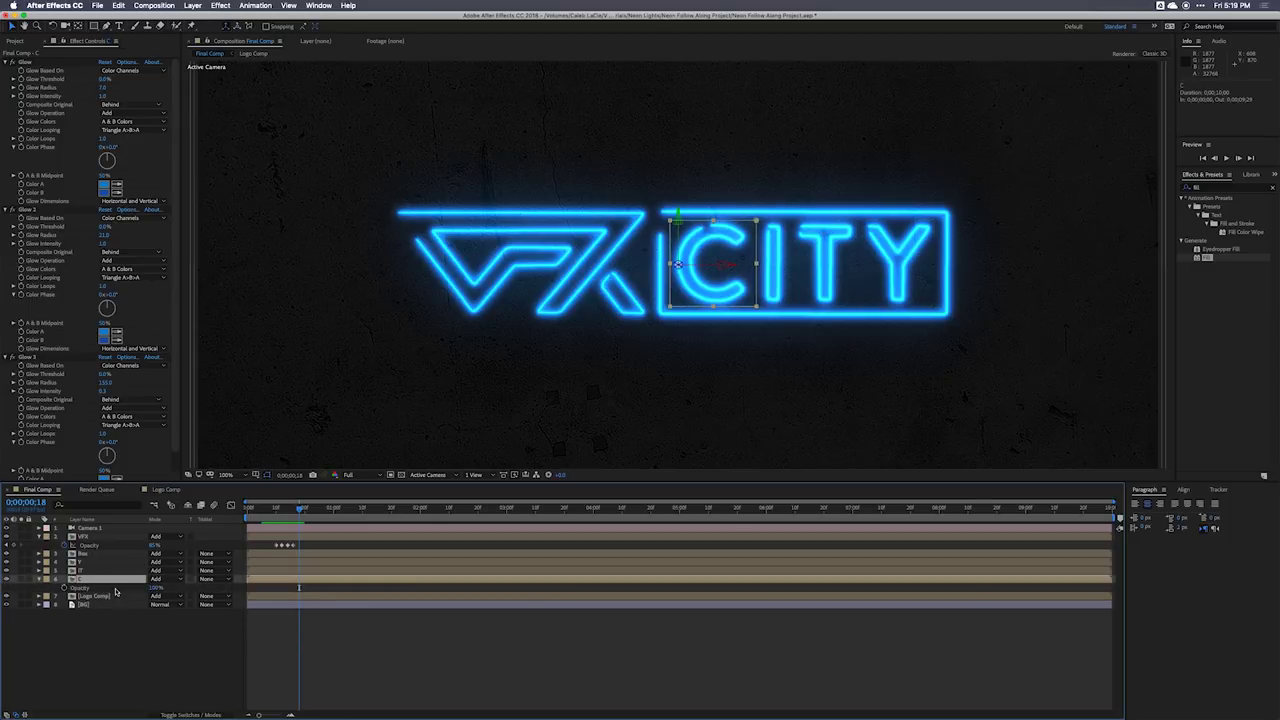
{"action": "left_click", "coordinate": [64, 588]}
{"action": "mouse_move", "coordinate": [307, 590]}
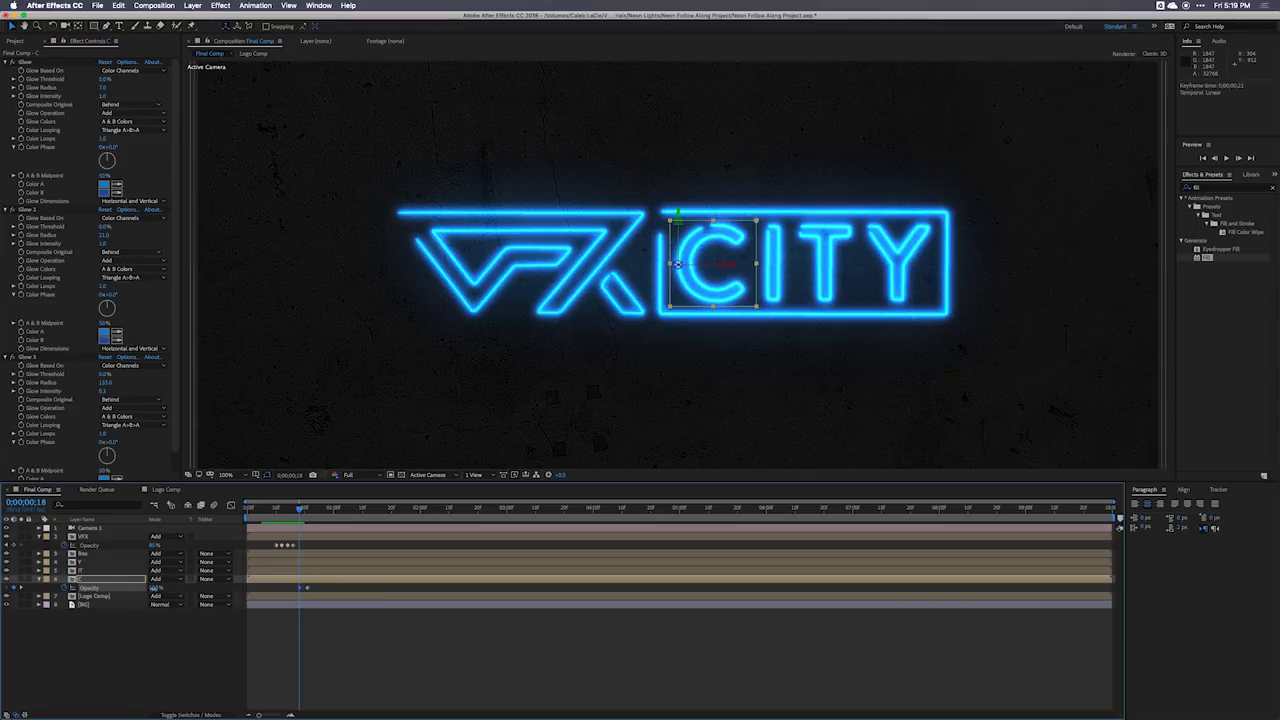
Add C opacity keyframes at frames 24 and 27, setting the one at frame 27 to 100%.
{"action": "mouse_move", "coordinate": [300, 508]}
{"action": "left_mouse_down"}
{"action": "mouse_move", "coordinate": [290, 516]}
{"action": "mouse_move", "coordinate": [316, 512]}
{"action": "left_mouse_up"}
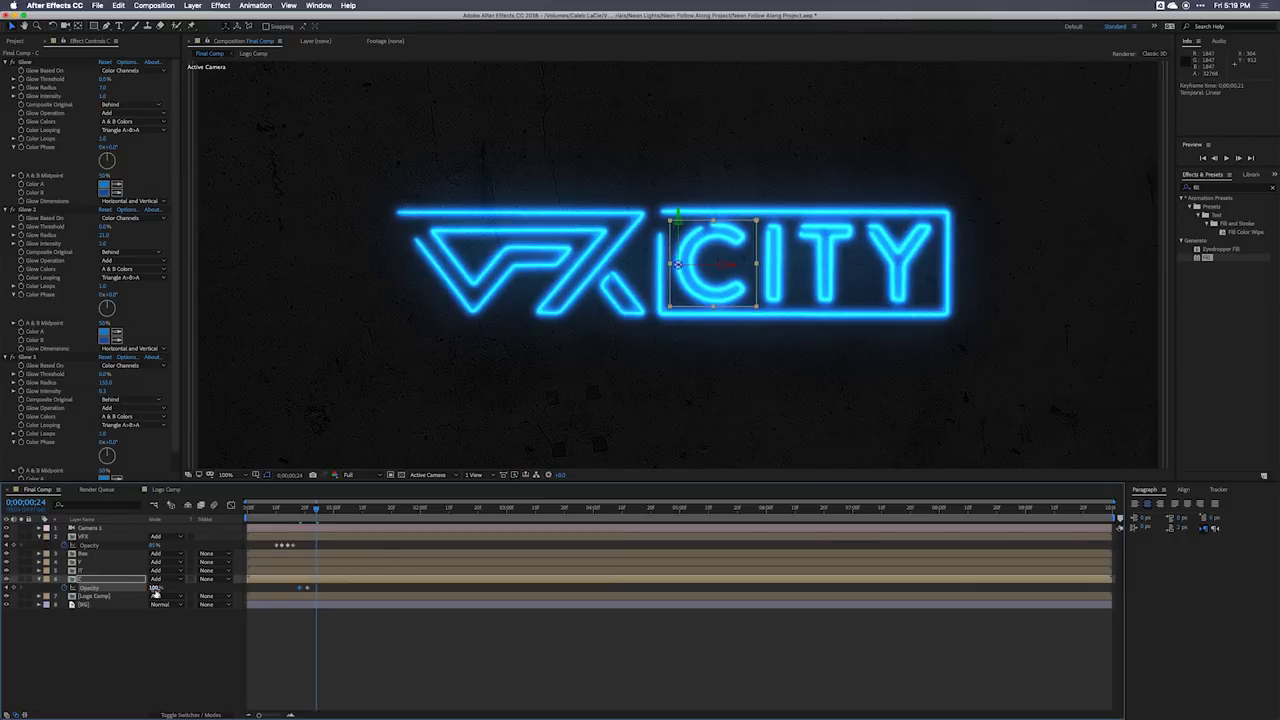
{"action": "left_click", "coordinate": [157, 655]}
{"action": "left_click_drag", "start_coordinate": [325, 517], "coordinate": [325, 520]}
{"action": "left_click_drag", "start_coordinate": [155, 587], "coordinate": [175, 588]}
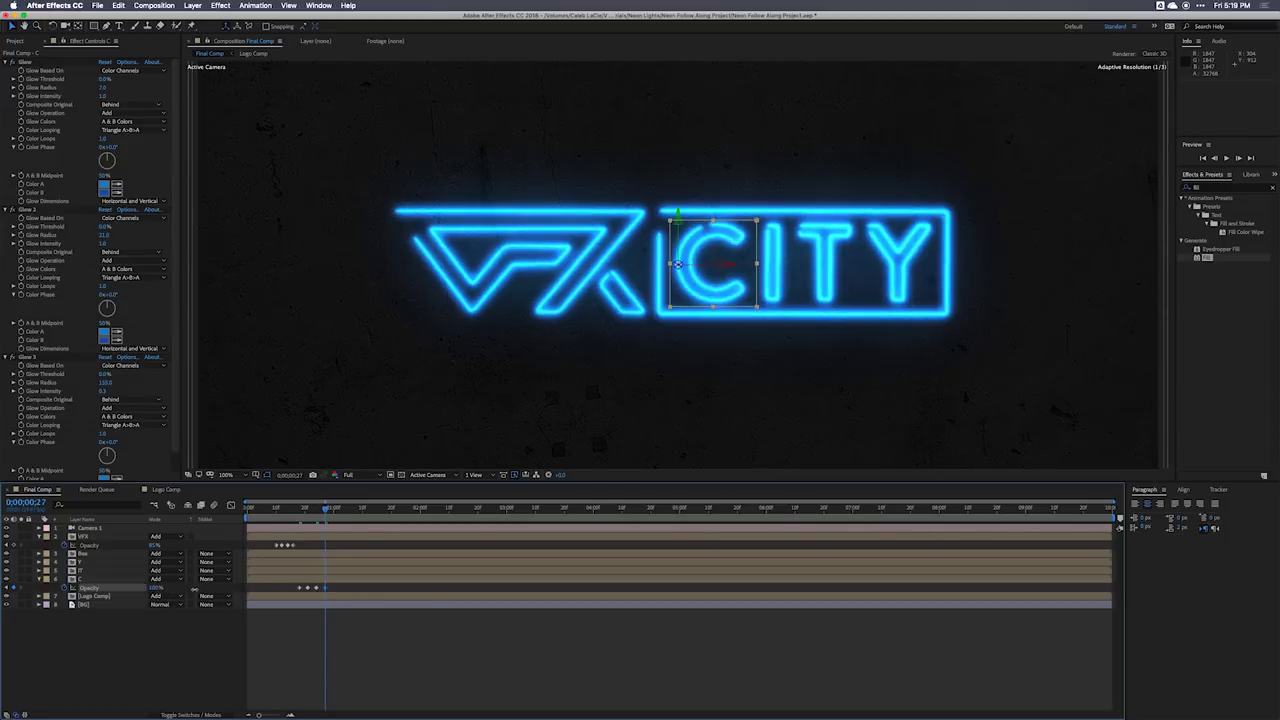
Copy the C layer's four opacity keyframes and paste them onto the Y layer's opacity starting at frame 22.
{"action": "left_click_drag", "start_coordinate": [340, 593], "coordinate": [286, 594]}
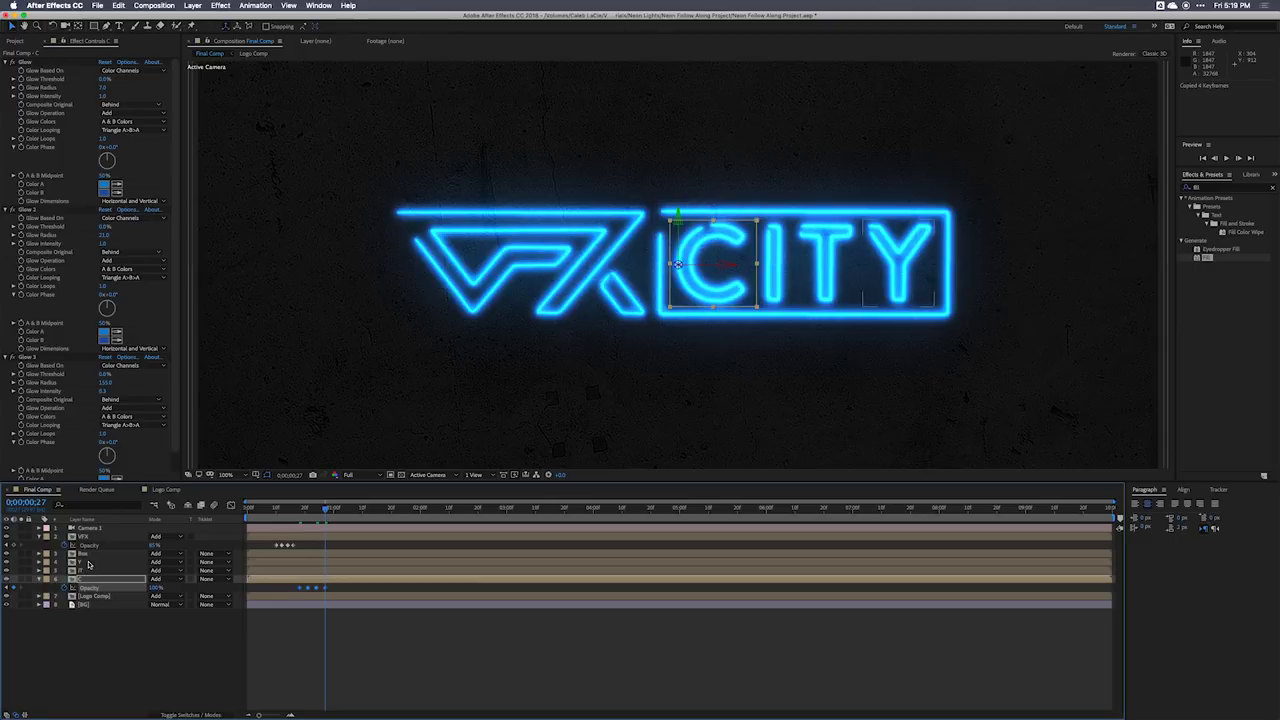
{"action": "left_click", "coordinate": [88, 563]}
{"action": "key", "text": "t"}
{"action": "left_click_drag", "start_coordinate": [320, 513], "coordinate": [310, 513]}
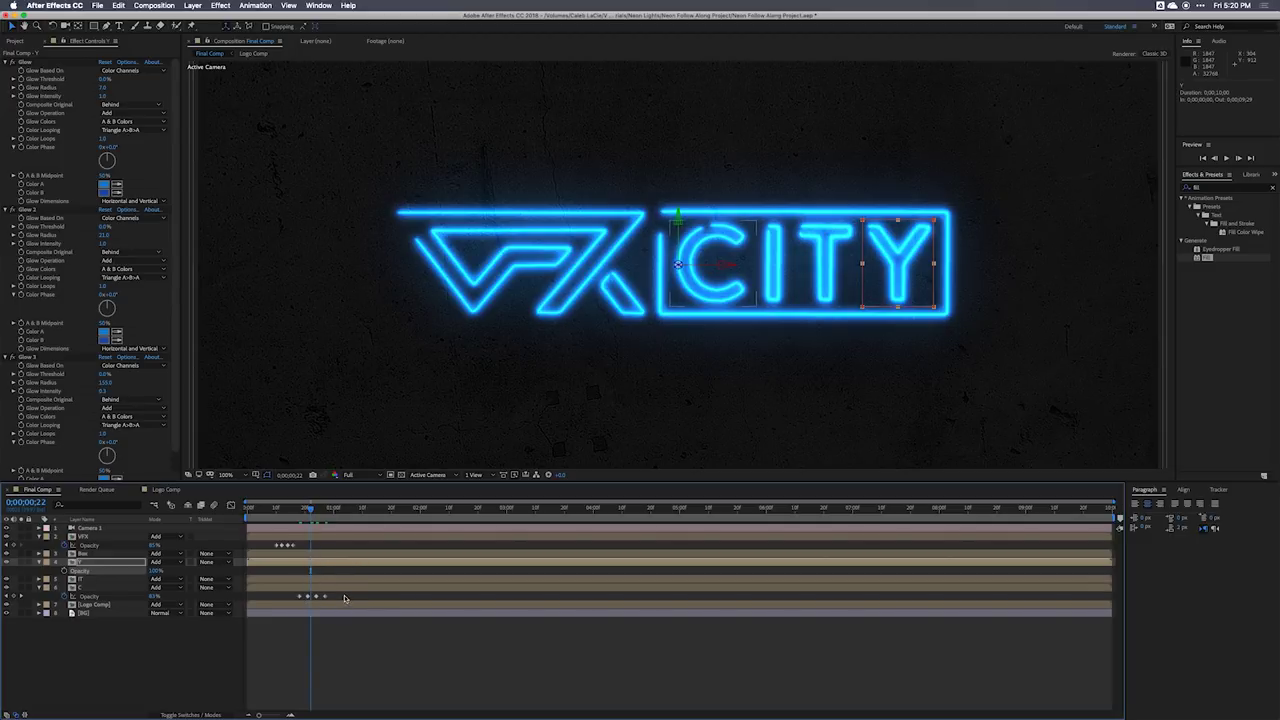
{"action": "key", "text": "super+v"}
Keyframe the IT layer's opacity at 0% on frame 18, 100% on frame 23, back to 0%, and 100% at 0;00;01;06.
{"action": "mouse_move", "coordinate": [318, 512]}
{"action": "left_mouse_down"}
{"action": "mouse_move", "coordinate": [385, 514]}
{"action": "mouse_move", "coordinate": [301, 520]}
{"action": "left_mouse_up"}
{"action": "left_click", "coordinate": [305, 579]}
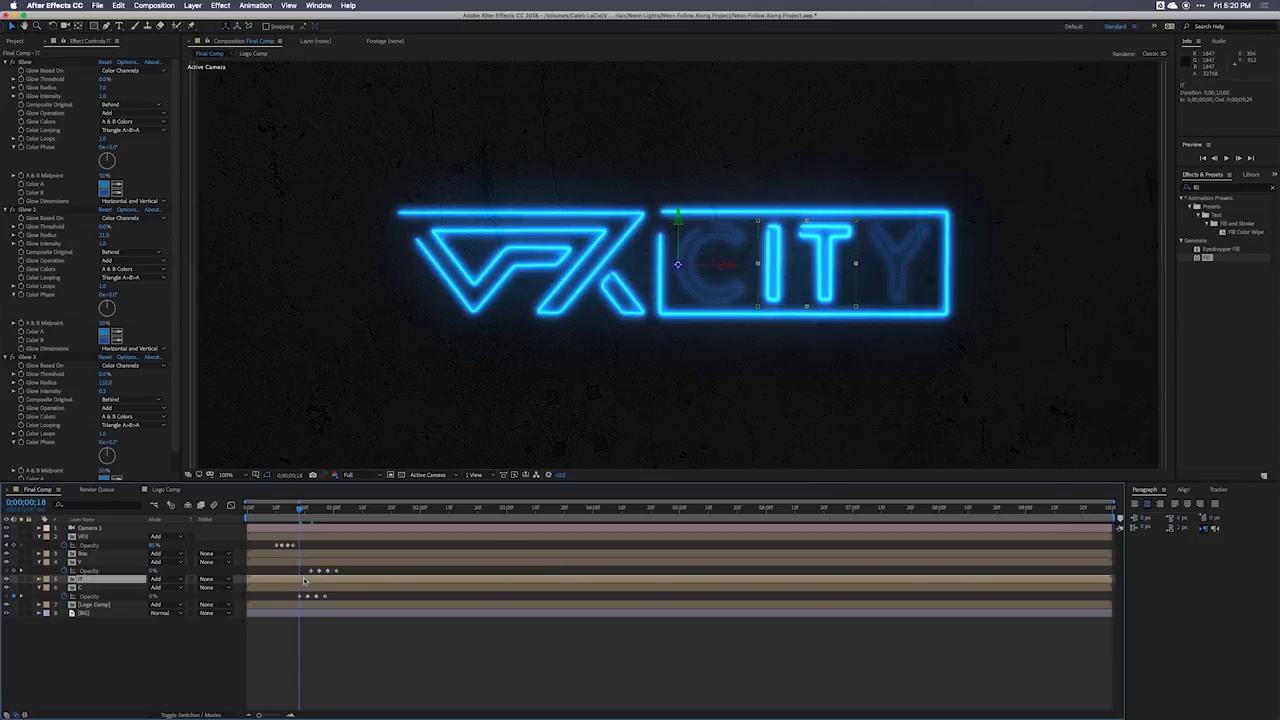
{"action": "key", "text": "t"}
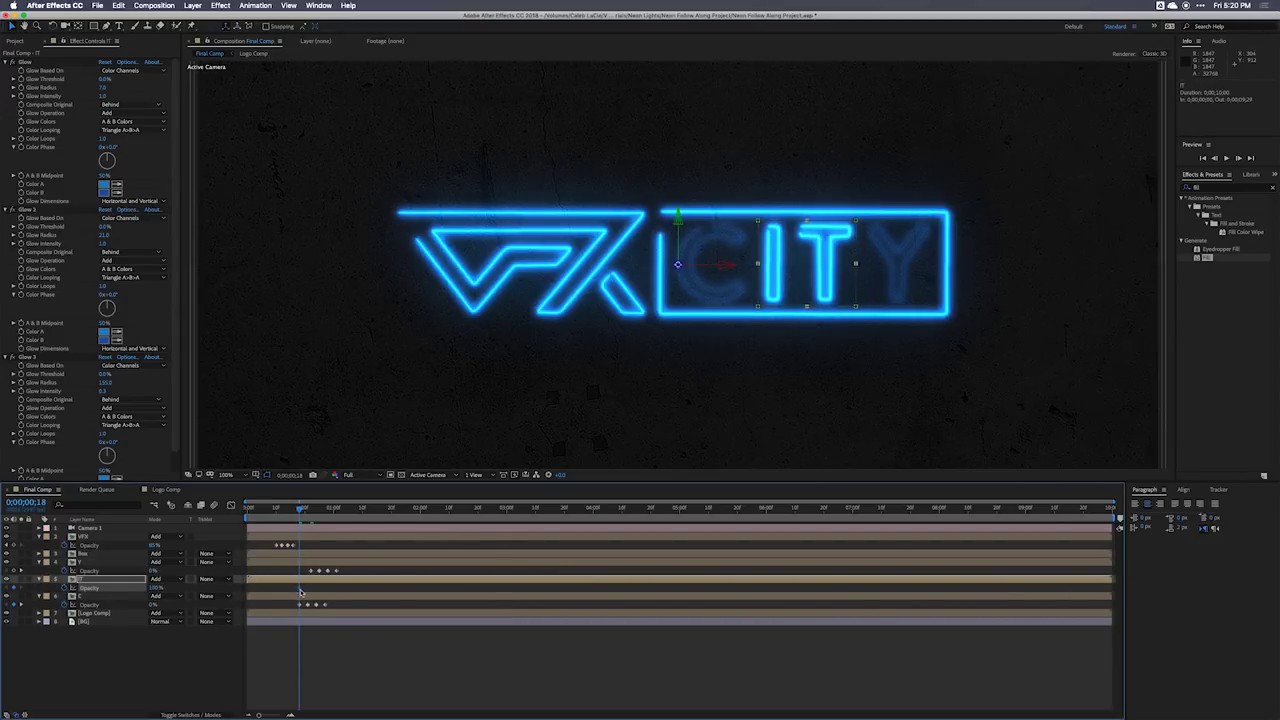
{"action": "left_click_drag", "start_coordinate": [150, 590], "coordinate": [98, 598]}
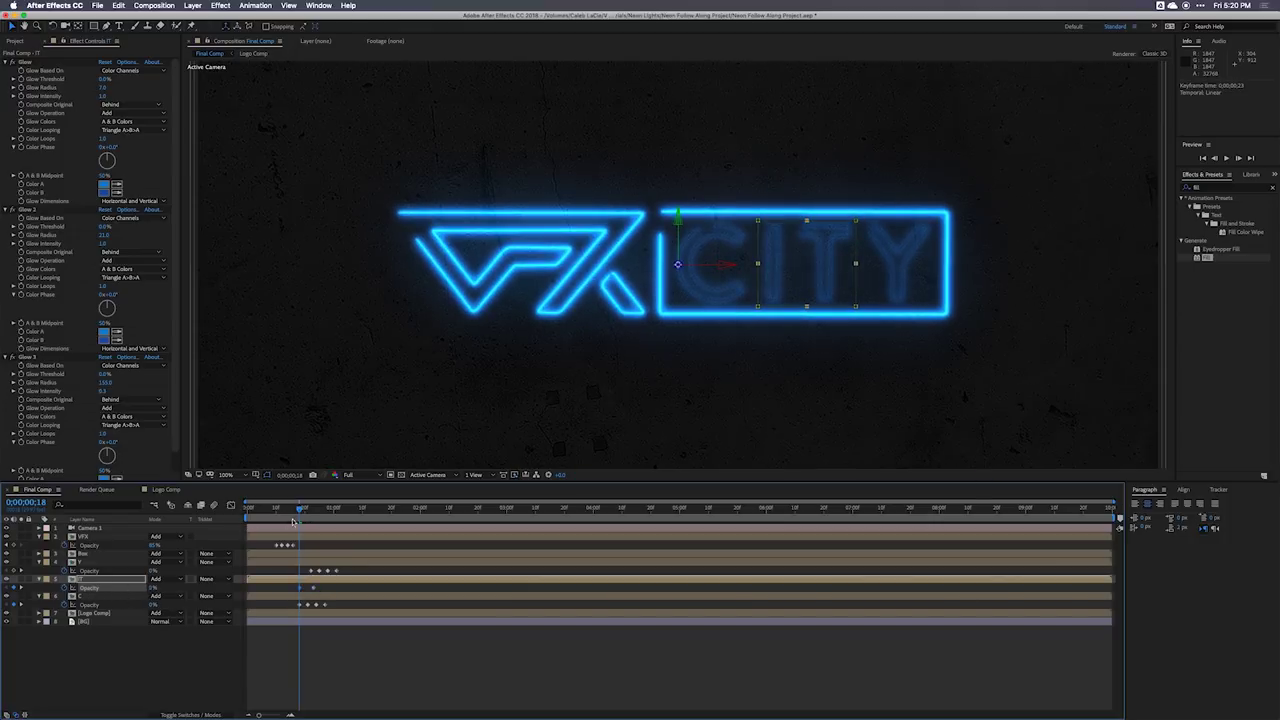
{"action": "left_click_drag", "start_coordinate": [302, 515], "coordinate": [331, 515]}
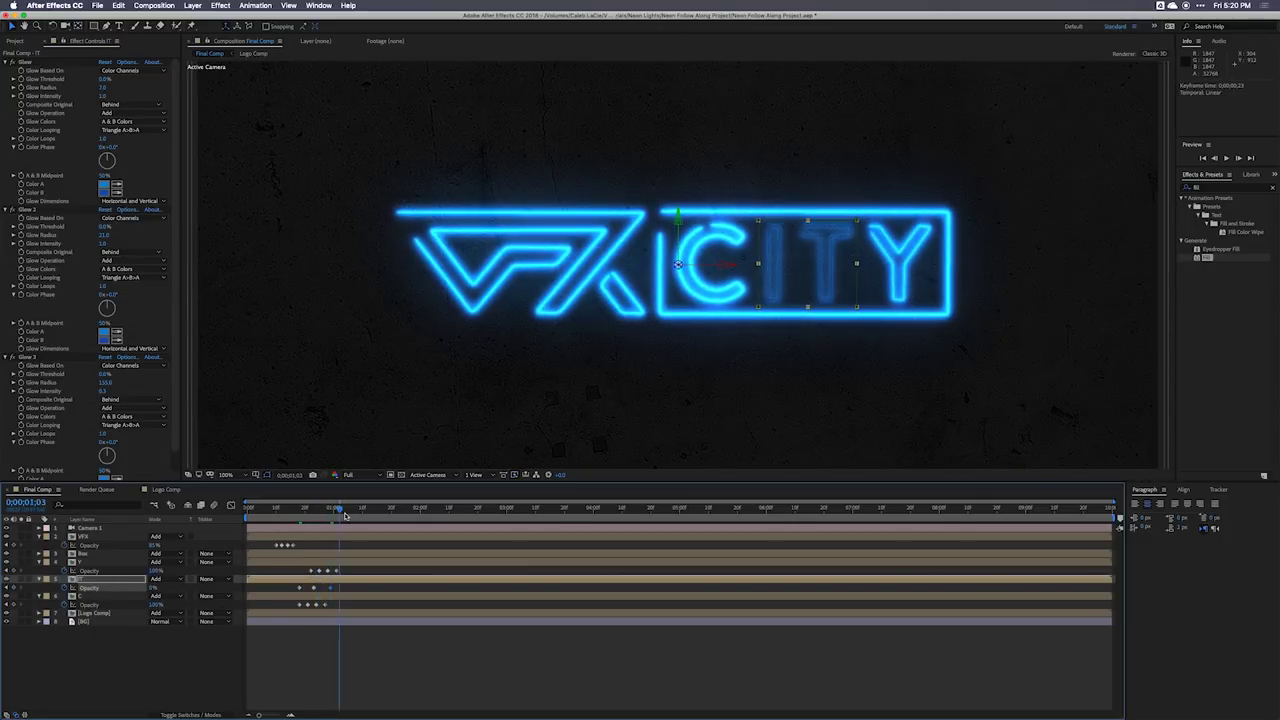
{"action": "left_click_drag", "start_coordinate": [342, 515], "coordinate": [351, 515]}
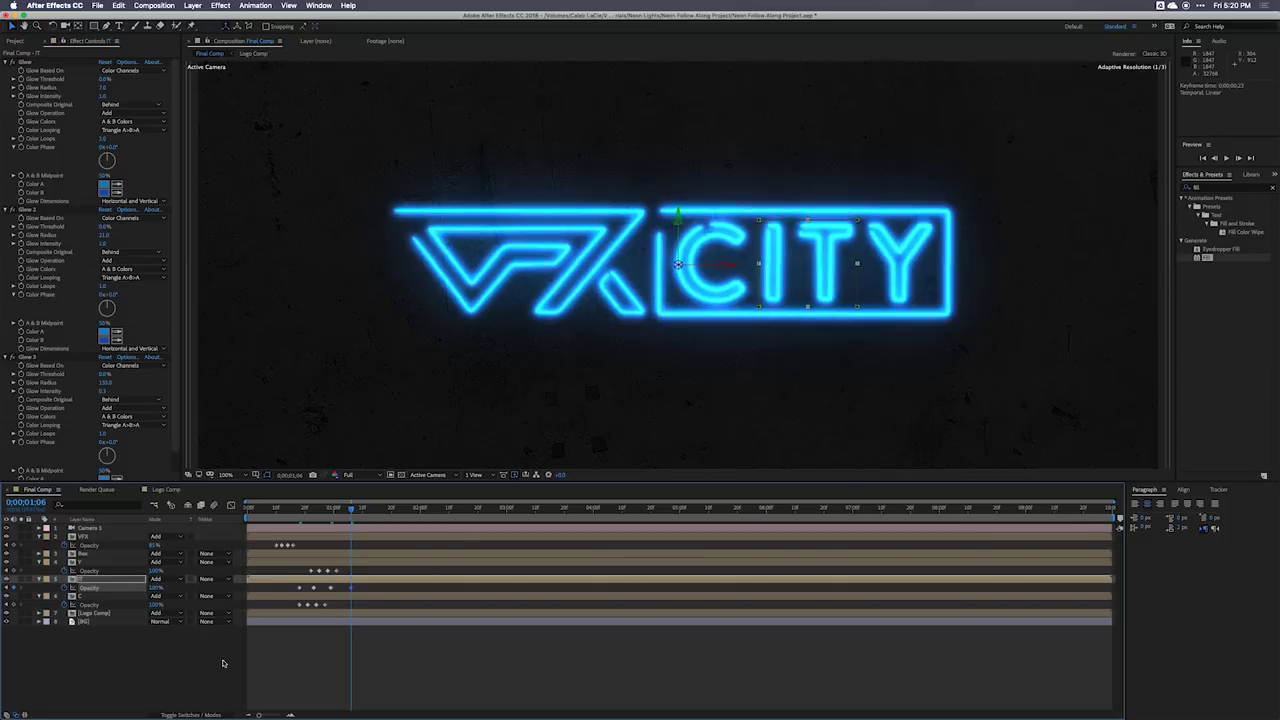
{"action": "left_click", "coordinate": [247, 622]}
Keyframe the Box layer's opacity at 100% on 0;00;01;01 and 0% on frame 18, and check the start of the flicker.
{"action": "mouse_move", "coordinate": [297, 515]}
{"action": "left_mouse_down"}
{"action": "mouse_move", "coordinate": [374, 521]}
{"action": "mouse_move", "coordinate": [302, 528]}
{"action": "mouse_move", "coordinate": [375, 538]}
{"action": "mouse_move", "coordinate": [305, 538]}
{"action": "left_mouse_up"}
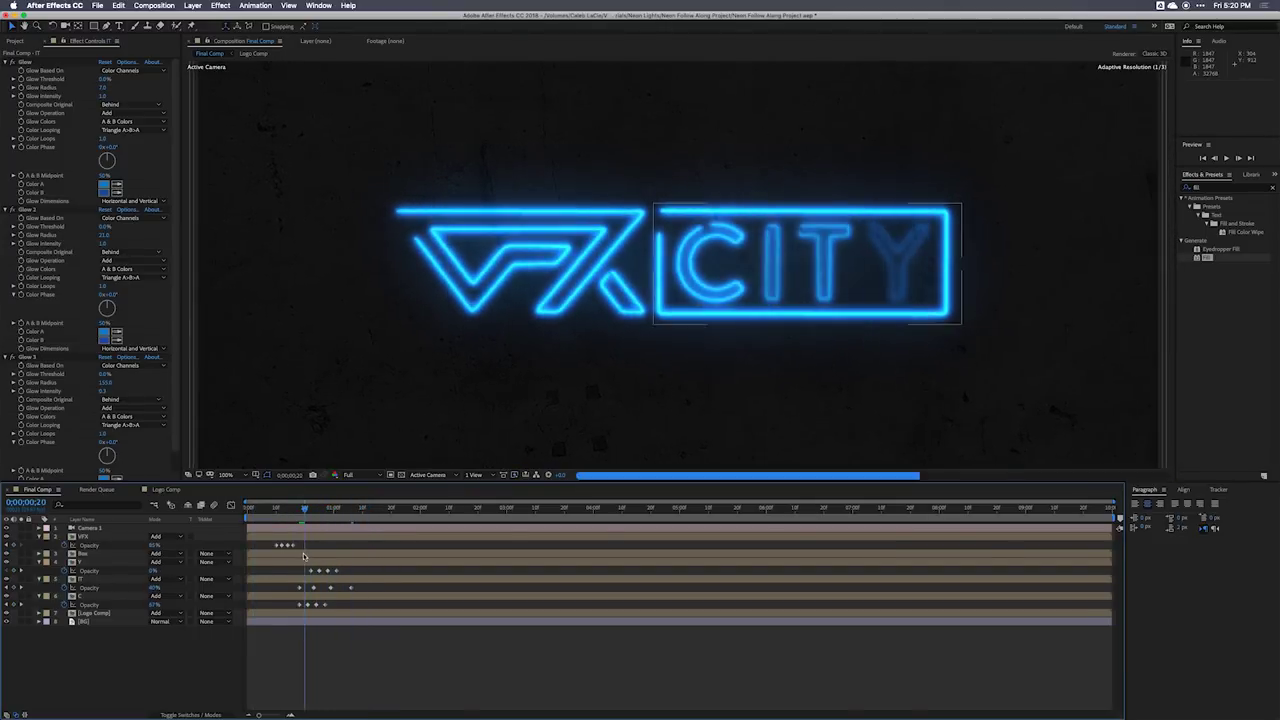
{"action": "left_click", "coordinate": [303, 553]}
{"action": "key", "text": "t"}
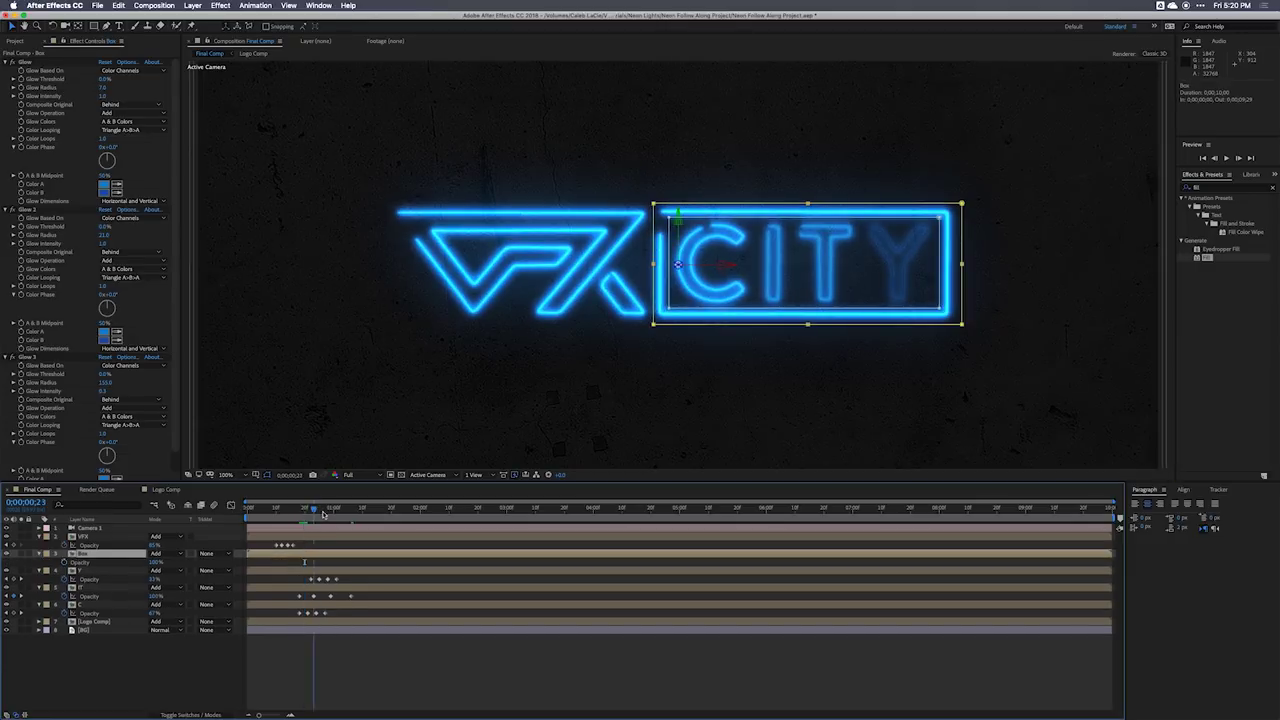
{"action": "left_click_drag", "start_coordinate": [323, 514], "coordinate": [336, 512]}
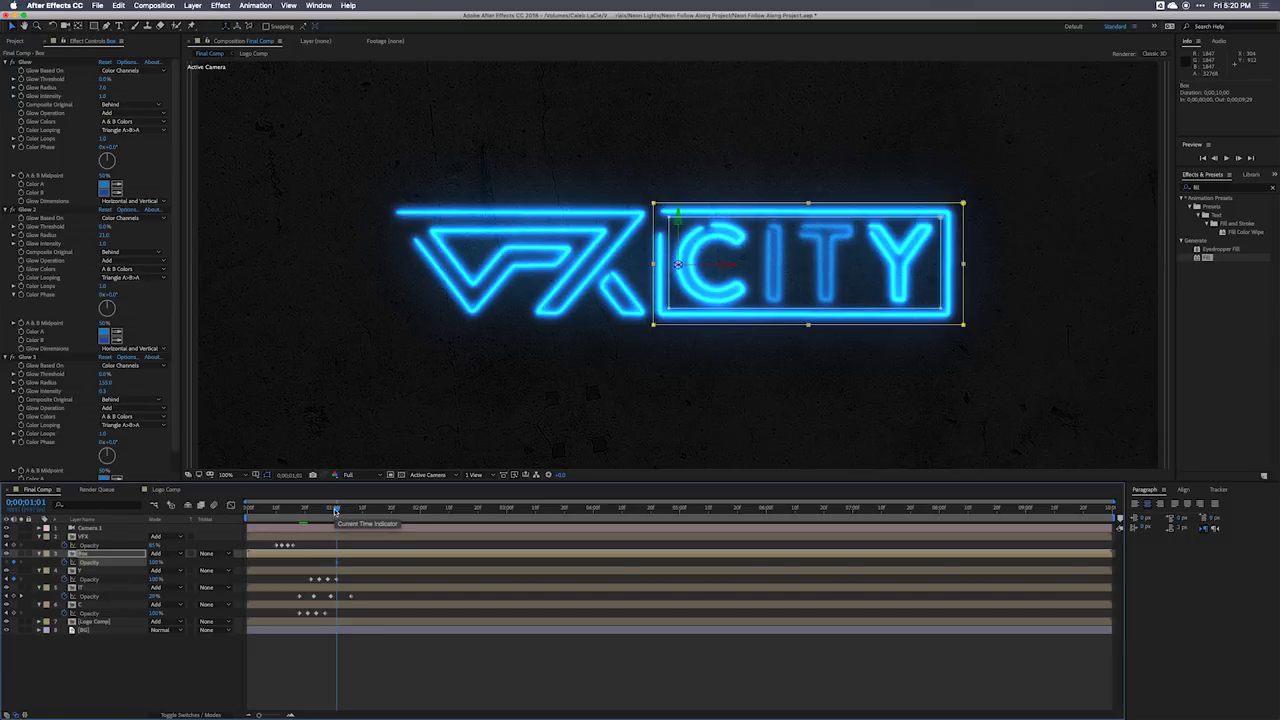
{"action": "left_click_drag", "start_coordinate": [336, 510], "coordinate": [300, 520]}
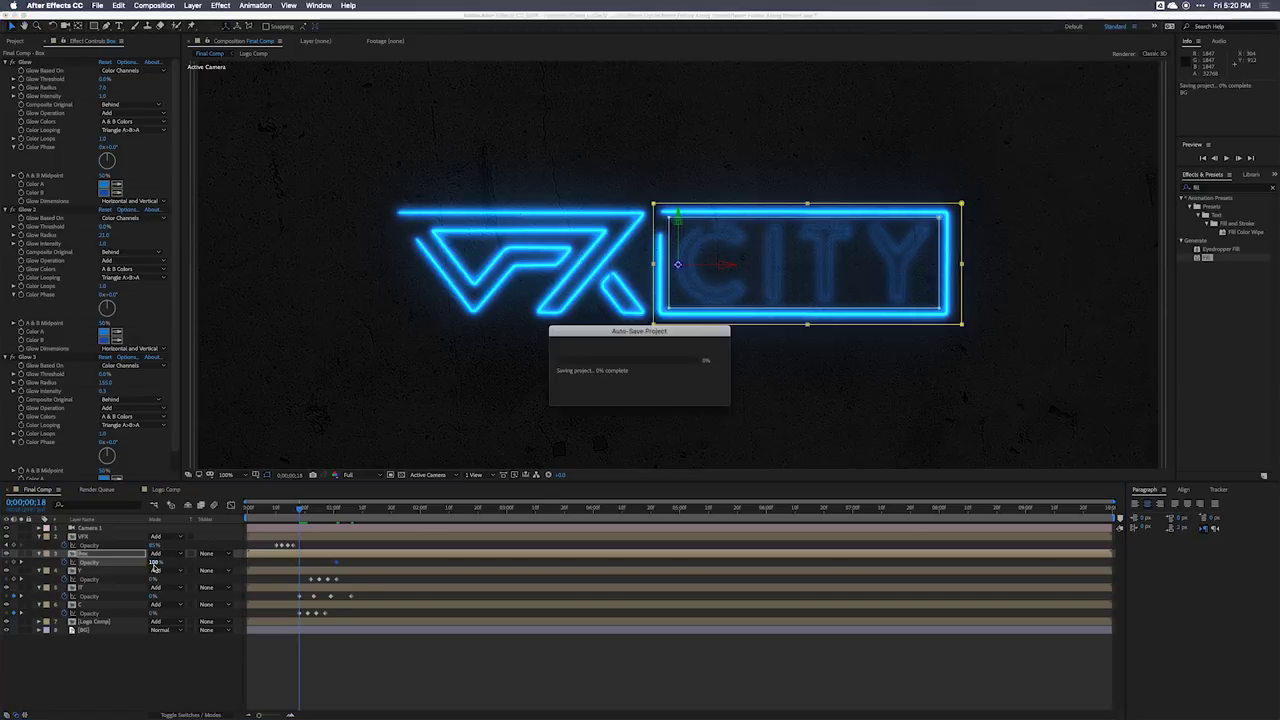
{"action": "left_click_drag", "start_coordinate": [155, 562], "coordinate": [108, 556]}
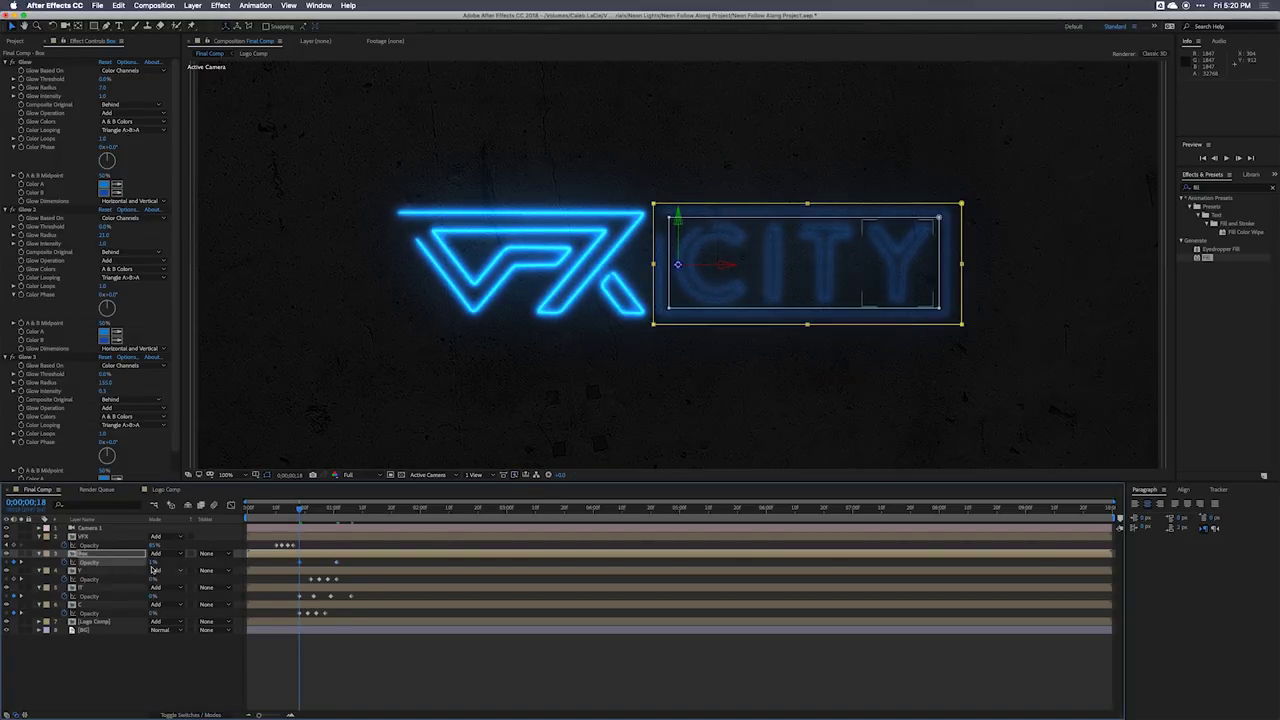
{"action": "left_click", "coordinate": [177, 673]}
{"action": "mouse_move", "coordinate": [272, 520]}
{"action": "left_mouse_down"}
{"action": "mouse_move", "coordinate": [252, 518]}
{"action": "mouse_move", "coordinate": [428, 512]}
{"action": "mouse_move", "coordinate": [282, 516]}
{"action": "left_mouse_up"}
{"action": "left_click", "coordinate": [283, 541]}
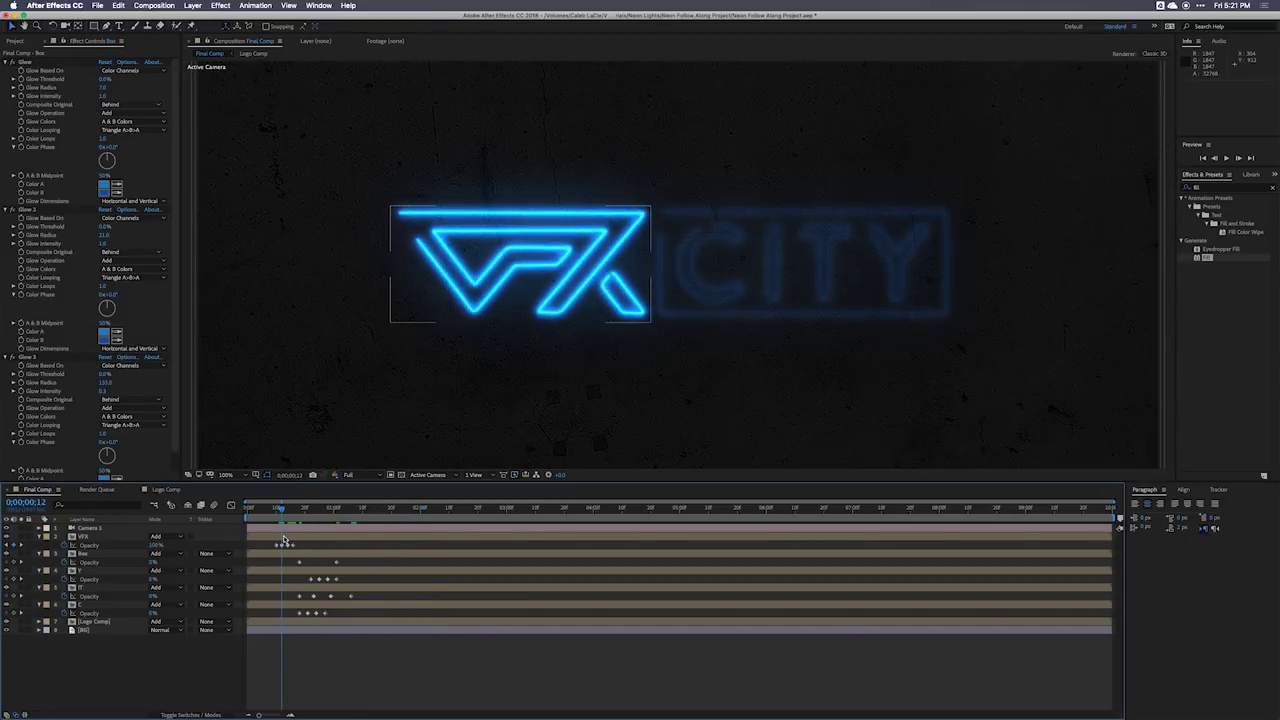
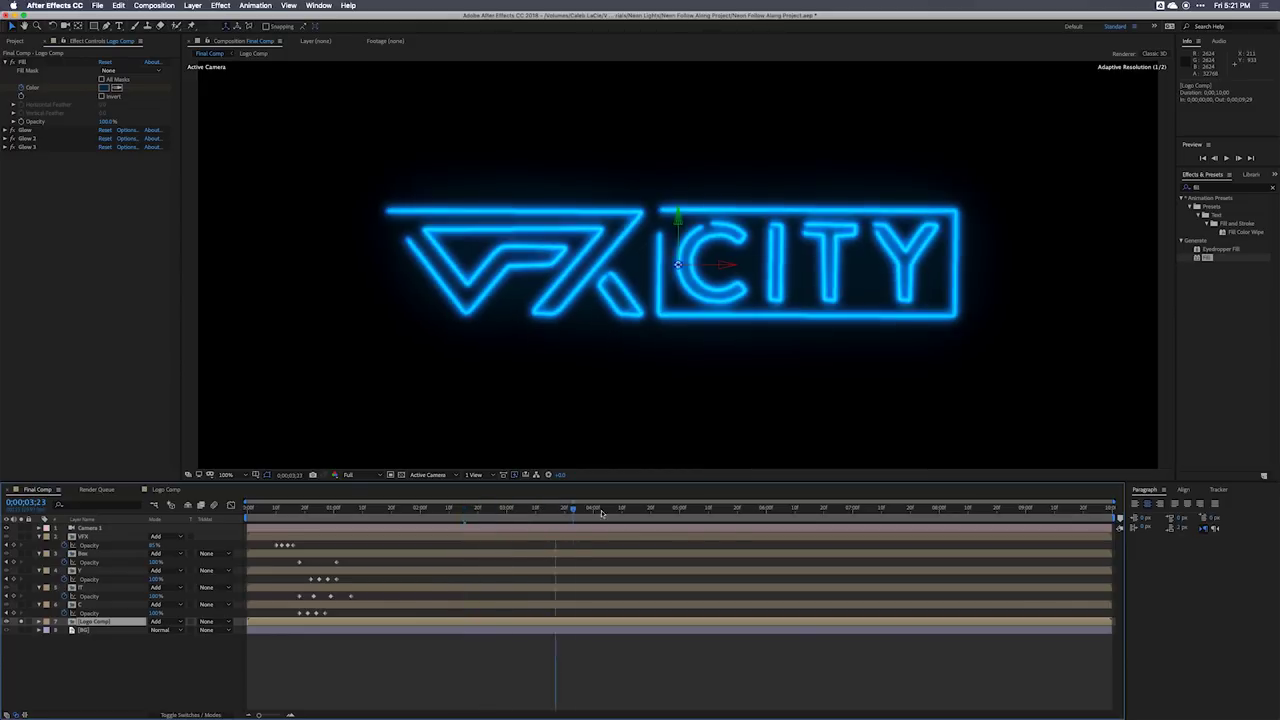
Add the expression wiggle(10,1) to Glow 3's Glow Intensity on the Logo Comp layer and preview the glow.
{"action": "key", "text": "space"}
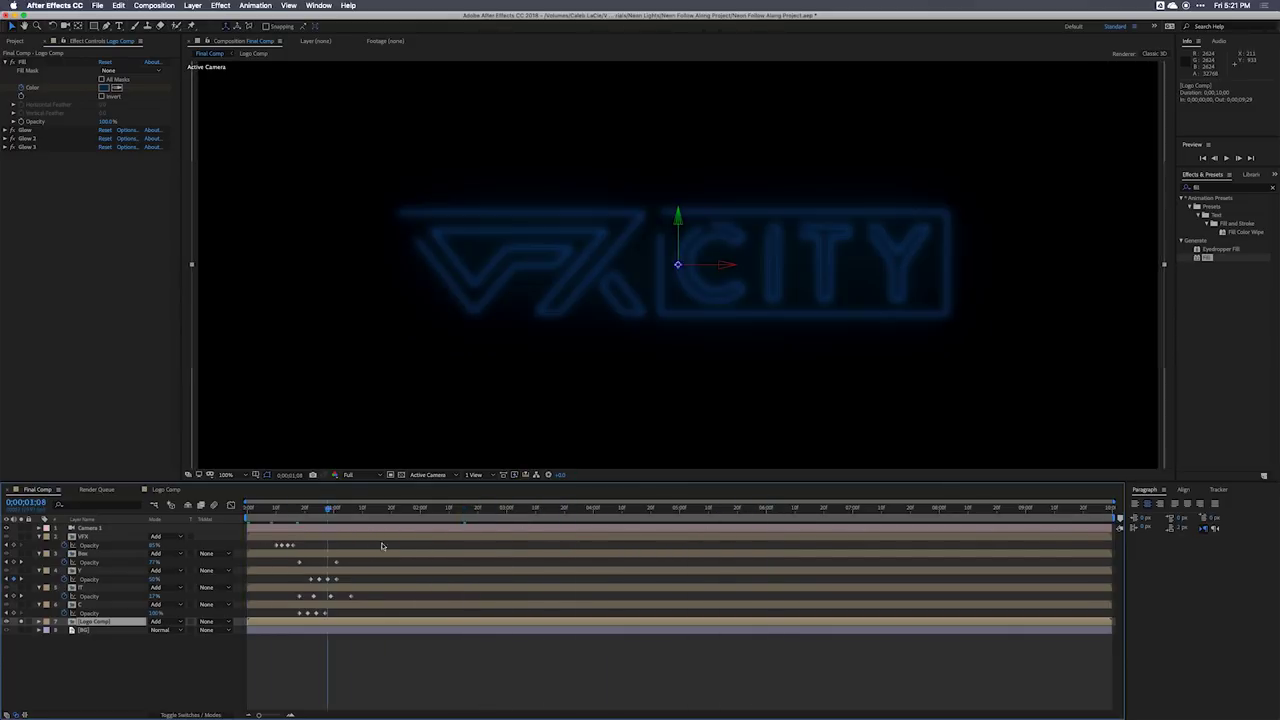
{"action": "left_click", "coordinate": [6, 147]}
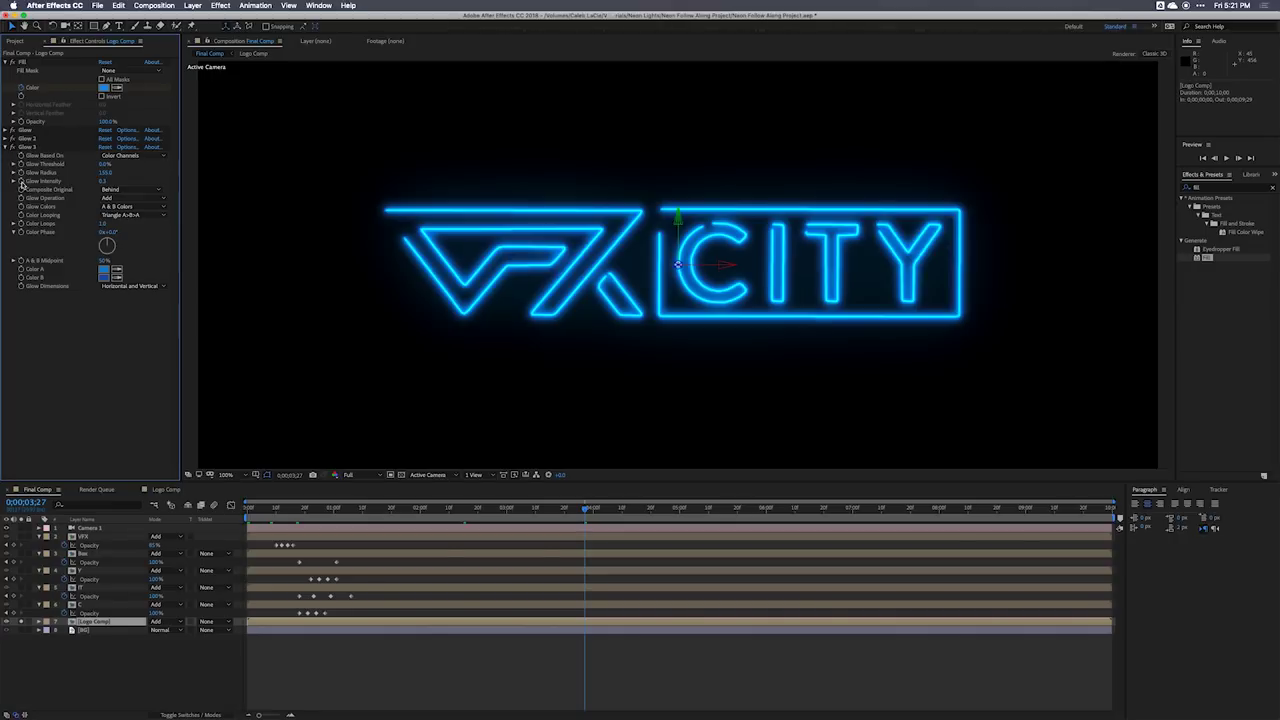
{"action": "left_click", "coordinate": [21, 181], "text": "alt"}
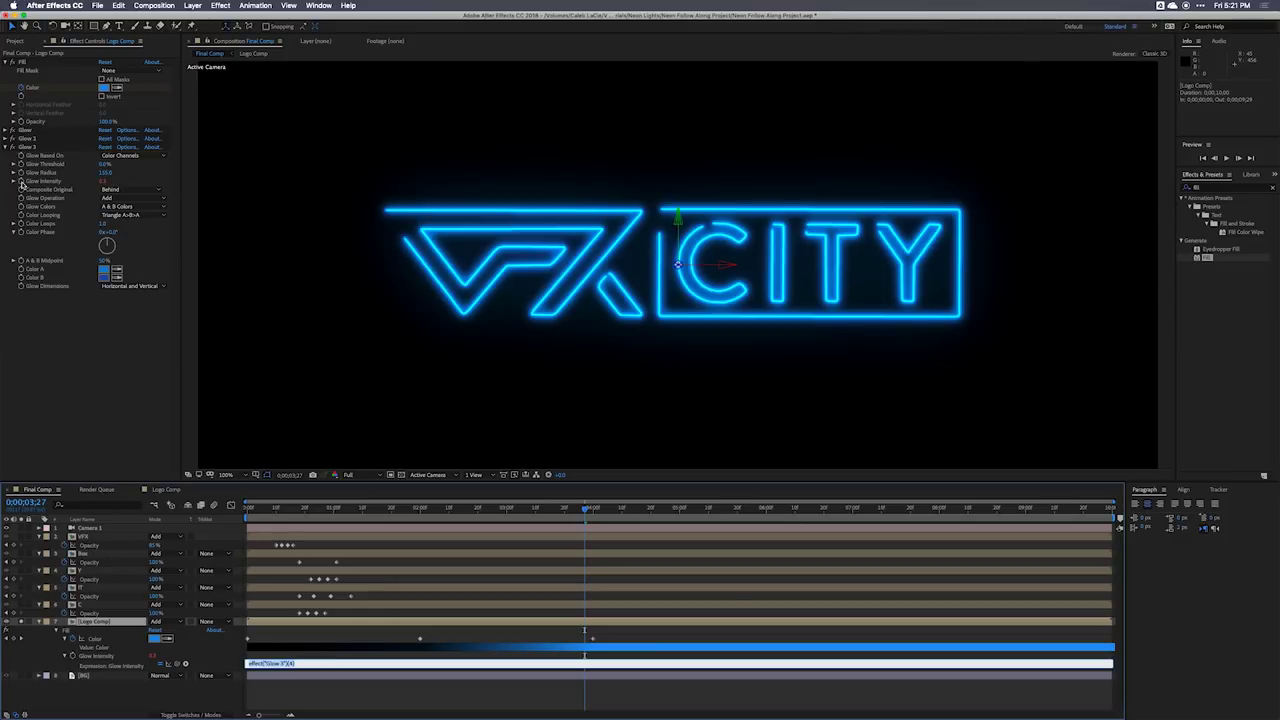
{"action": "type", "text": "wiggle(10,1"}
{"action": "left_click", "coordinate": [294, 691]}
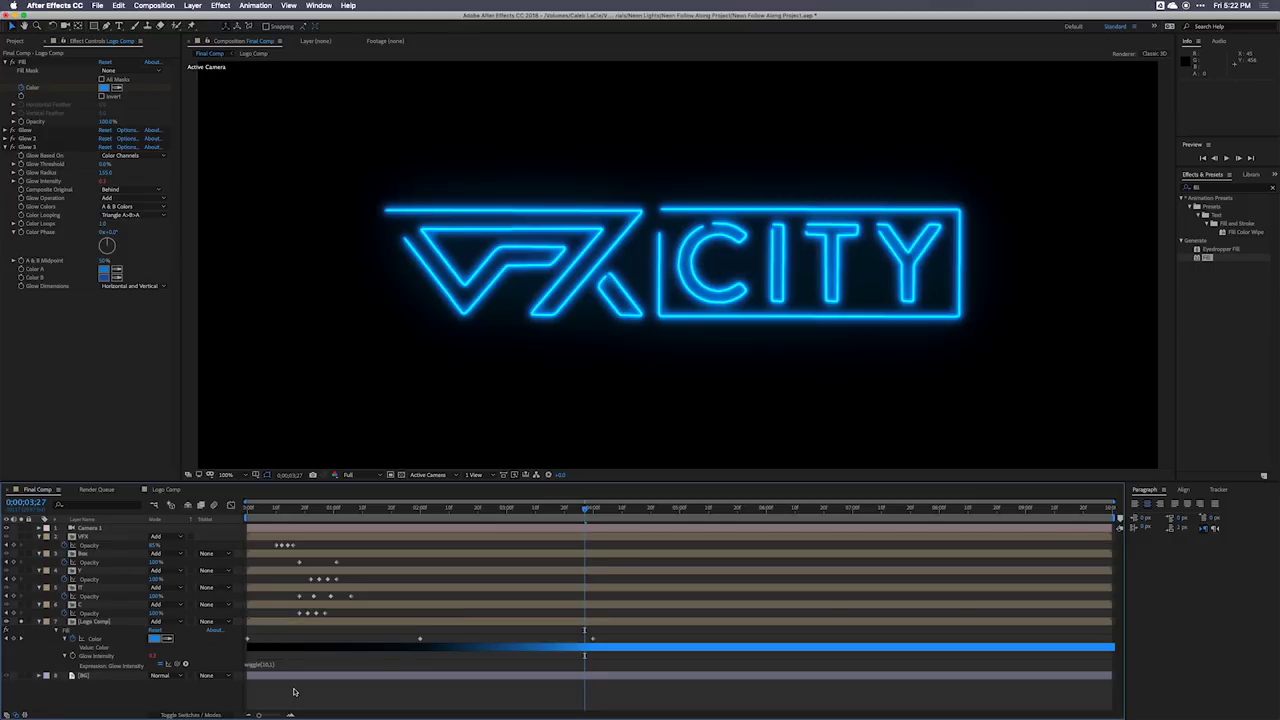
{"action": "key", "text": "space"}
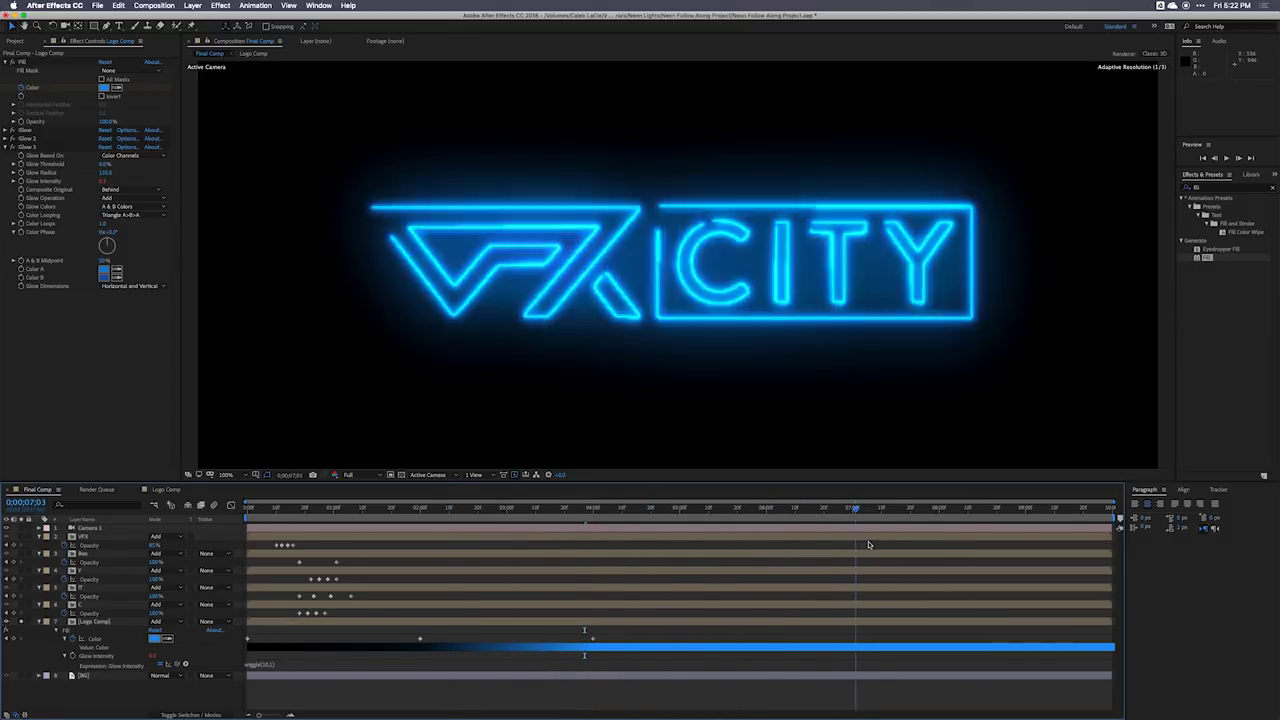
{"action": "key", "text": "space"}
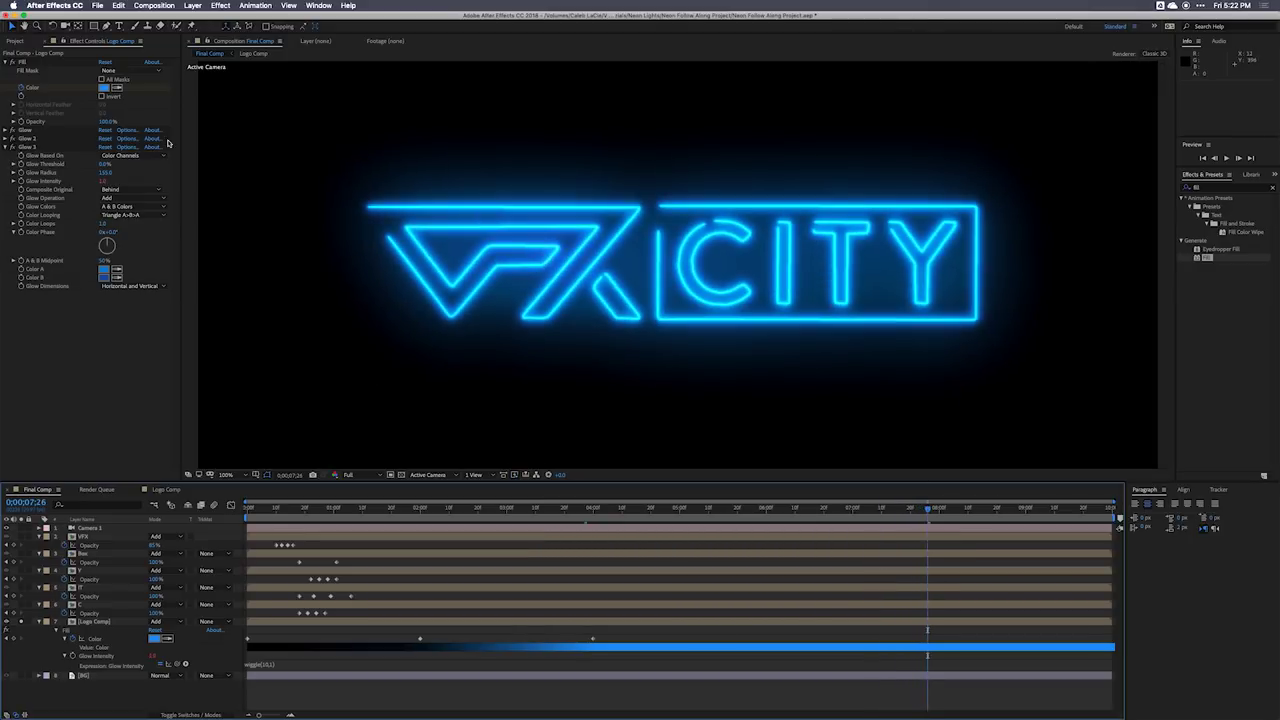
Set Glow 3's threshold to 20% on the Logo Comp layer, and turn off the layer's solo.
{"action": "left_click_drag", "start_coordinate": [105, 170], "coordinate": [140, 177]}
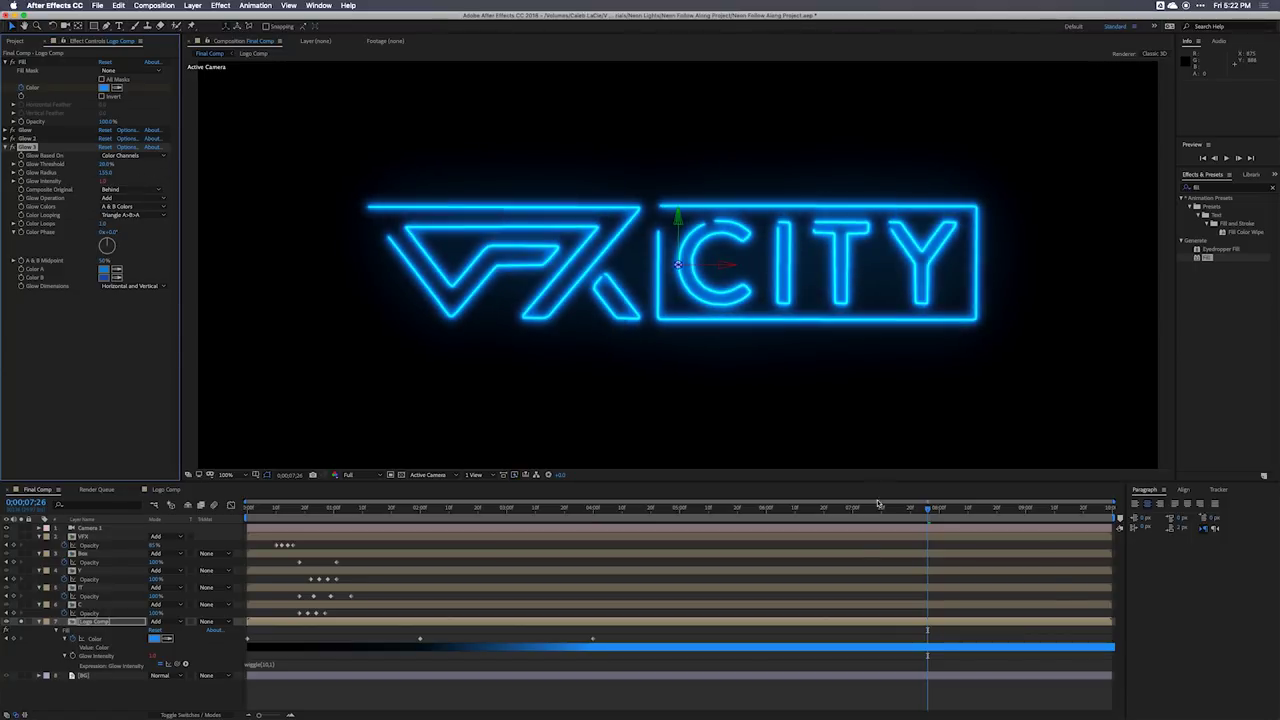
{"action": "left_click_drag", "start_coordinate": [878, 503], "coordinate": [245, 531]}
{"action": "left_click", "coordinate": [15, 622]}
{"action": "left_click", "coordinate": [236, 636]}
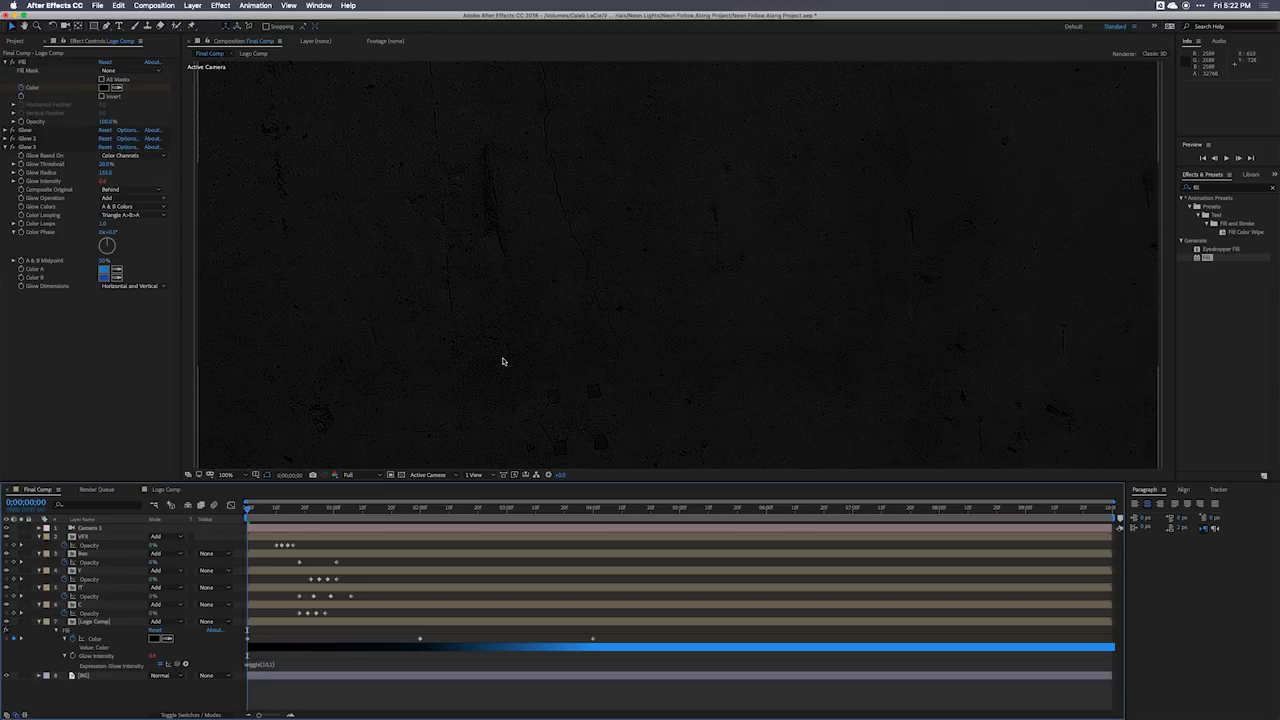
{"action": "mouse_move", "coordinate": [253, 509]}
{"action": "left_mouse_down"}
{"action": "mouse_move", "coordinate": [280, 512]}
{"action": "mouse_move", "coordinate": [235, 525]}
{"action": "left_mouse_up"}
{"action": "mouse_move", "coordinate": [254, 512]}
{"action": "left_mouse_down"}
{"action": "mouse_move", "coordinate": [380, 517]}
{"action": "mouse_move", "coordinate": [247, 512]}
{"action": "left_mouse_up"}
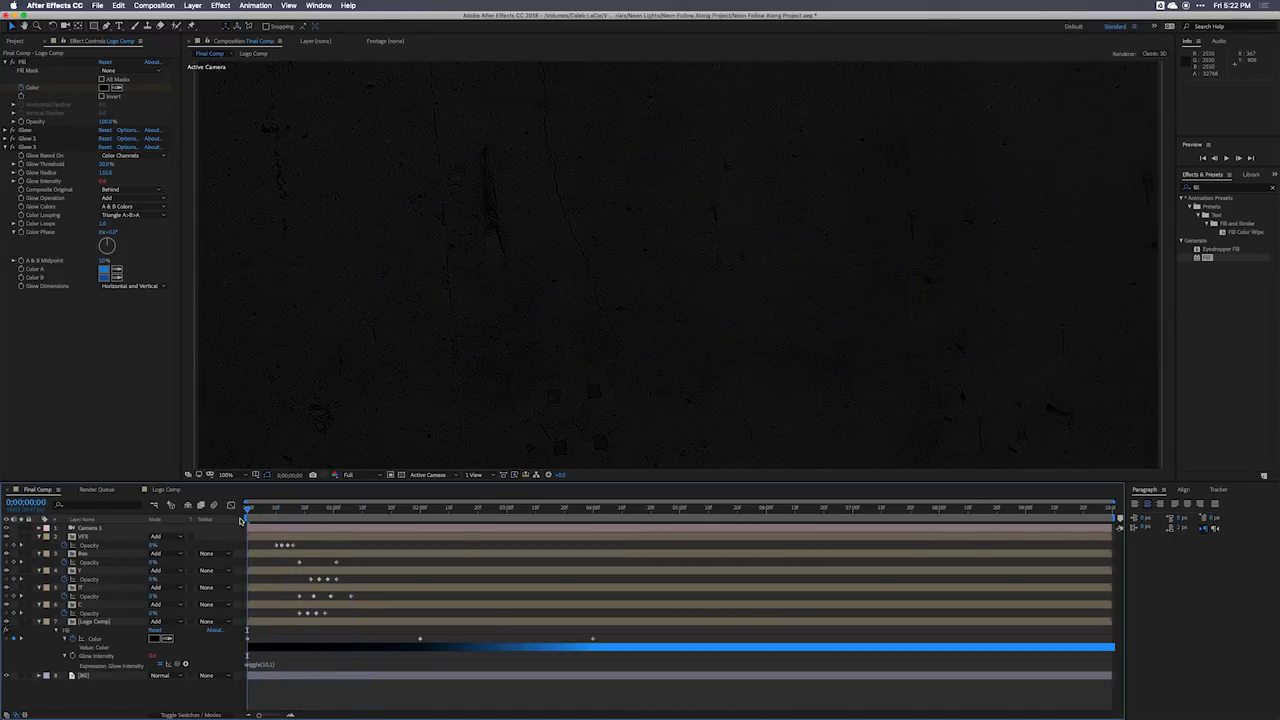
Duplicate the Logo Comp layer and rename the lower copy Dark Glass.
{"action": "left_click", "coordinate": [95, 622]}
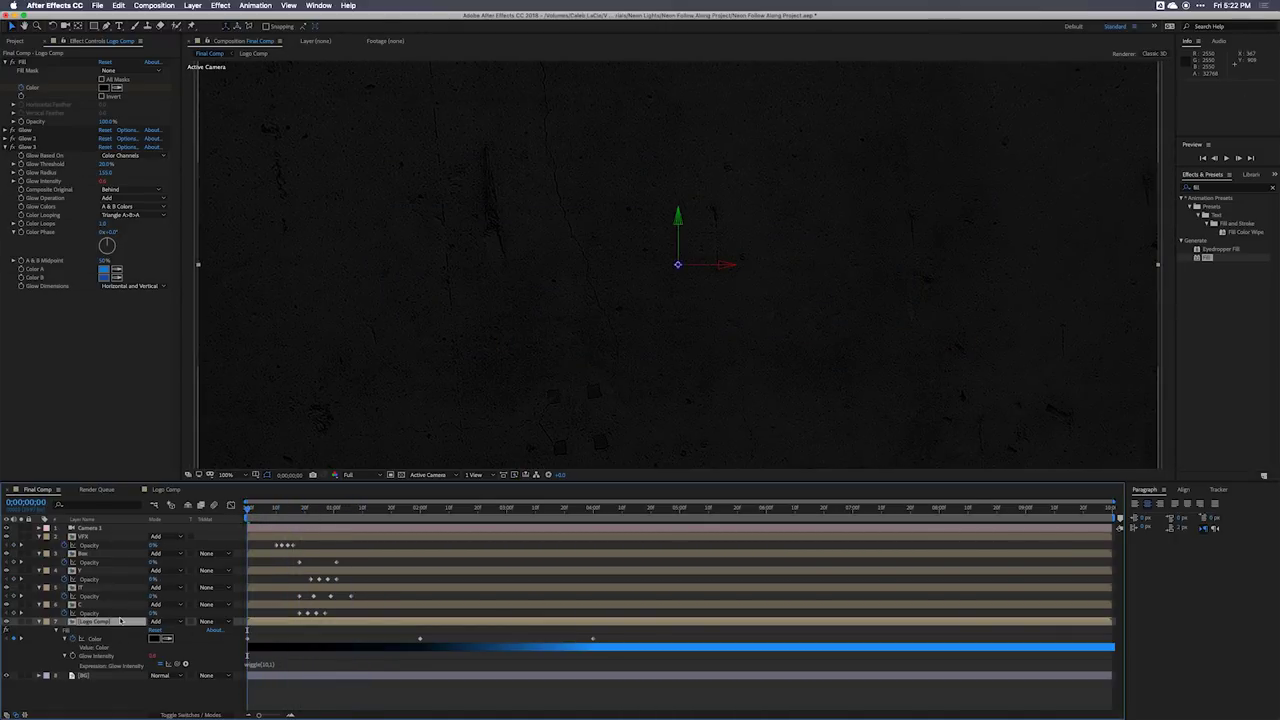
{"action": "key", "text": "super+d"}
{"action": "left_click", "coordinate": [93, 630]}
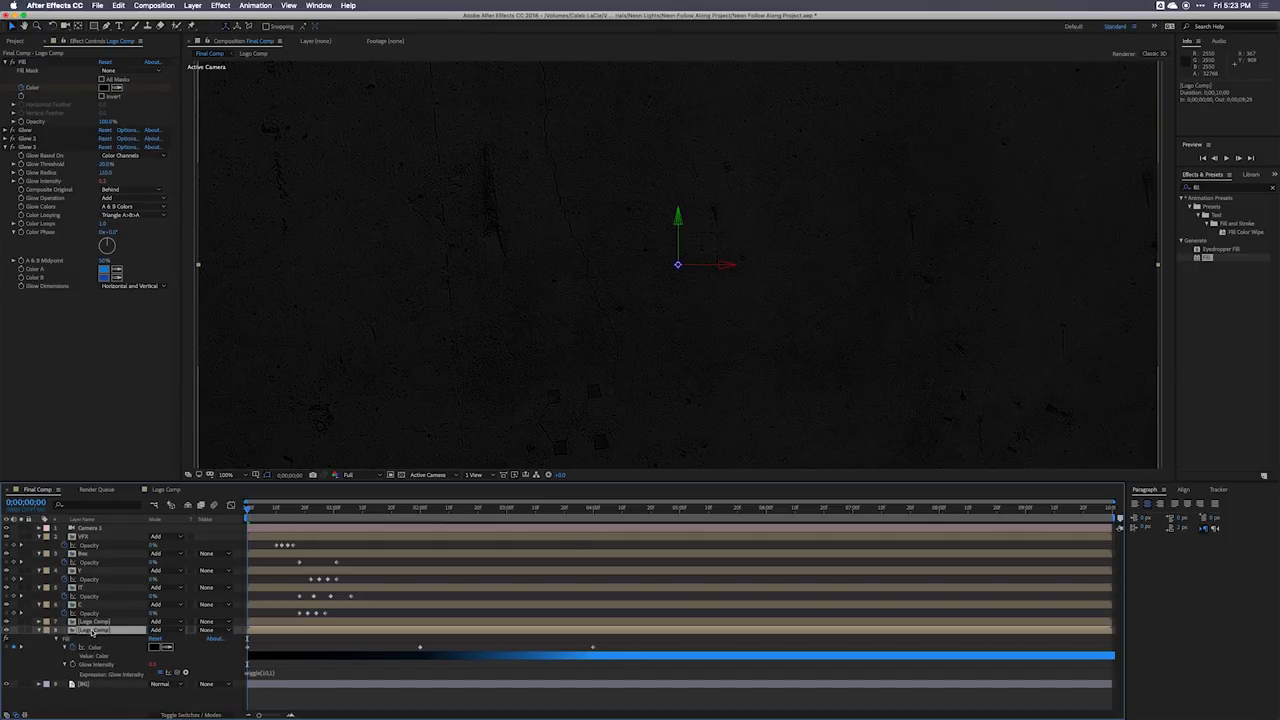
{"action": "key", "text": "Return"}
{"action": "type", "text": "Dark Glass"}
{"action": "key", "text": "Return"}
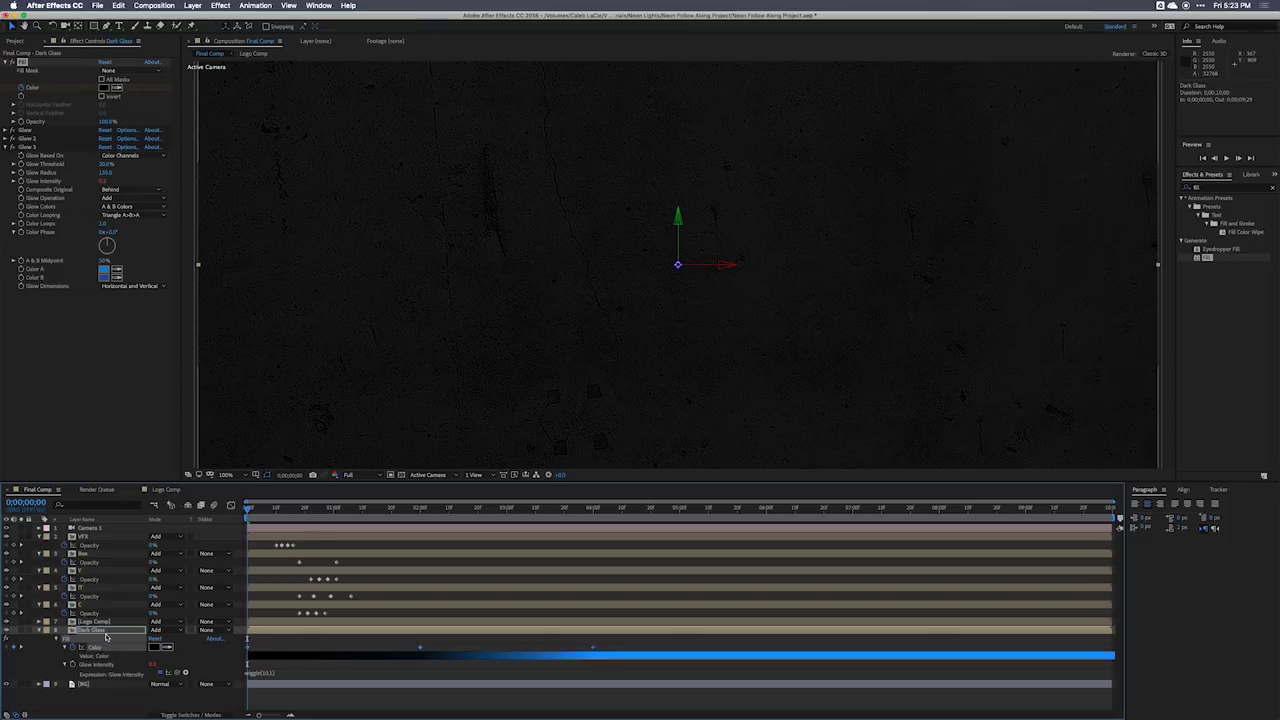
Delete the Fill and all three Glow effects from the Dark Glass layer.
{"action": "left_click", "coordinate": [27, 147]}
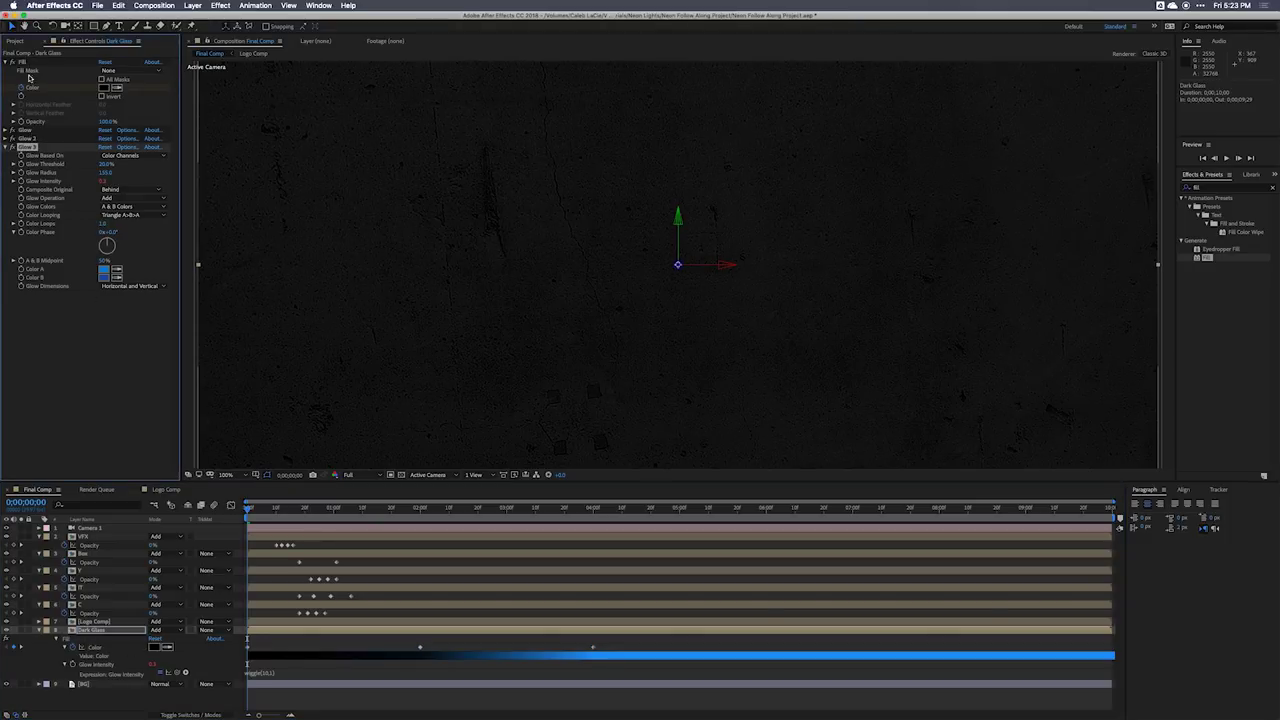
{"action": "left_click", "coordinate": [24, 63], "text": "shift"}
{"action": "key", "text": "Delete"}
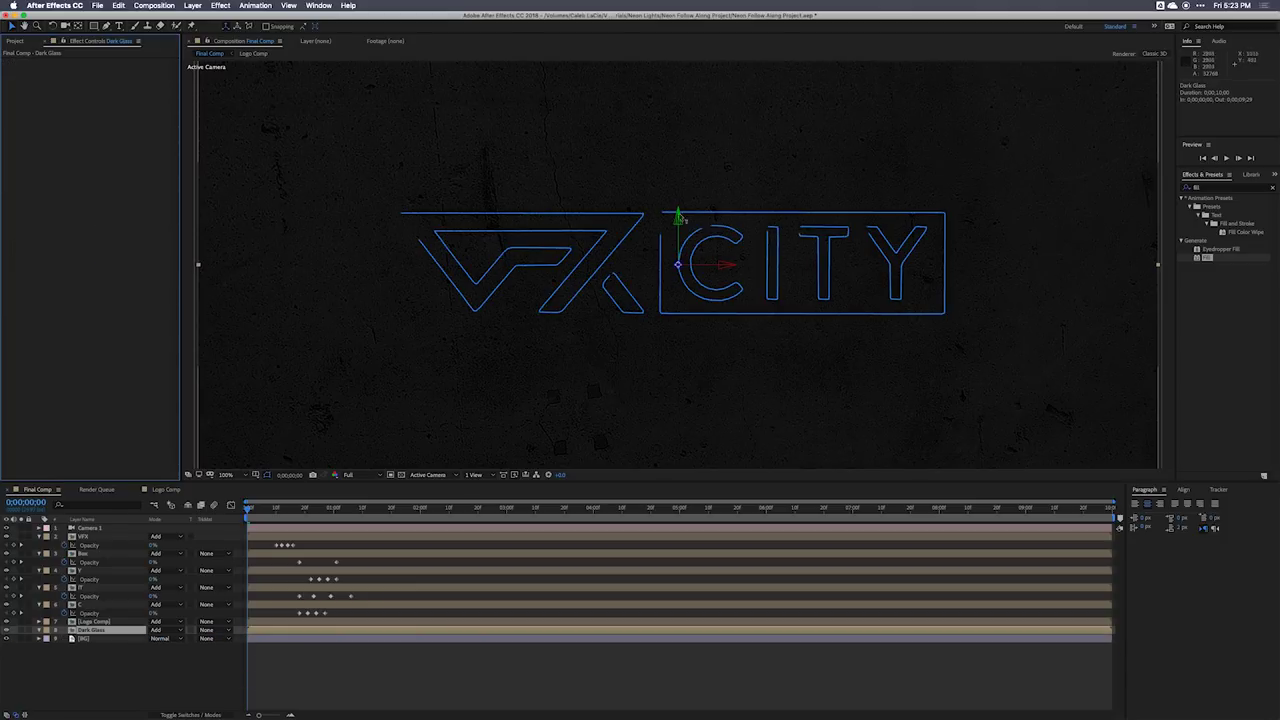
Apply a new Fill effect to the Dark Glass layer and set its colour to dark grey 1F1F1F.
{"action": "left_click_drag", "start_coordinate": [1207, 257], "coordinate": [88, 632]}
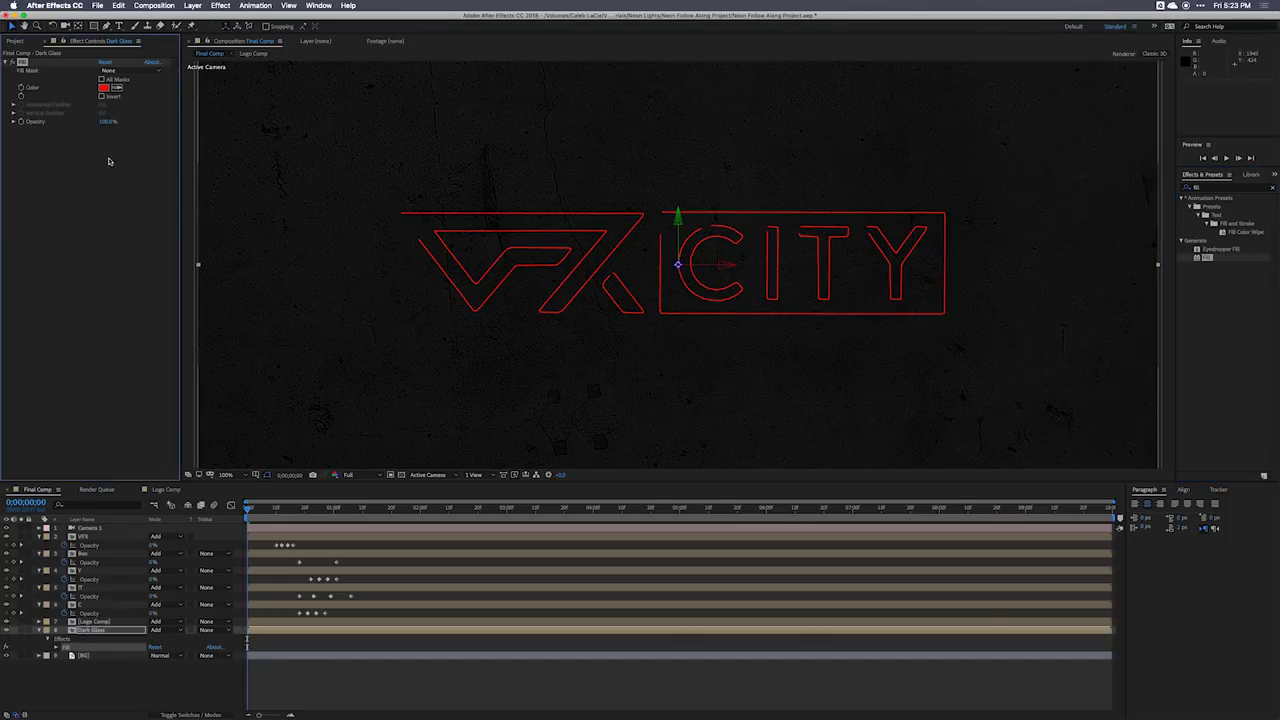
{"action": "left_click", "coordinate": [103, 87]}
{"action": "left_click_drag", "start_coordinate": [926, 594], "coordinate": [873, 615]}
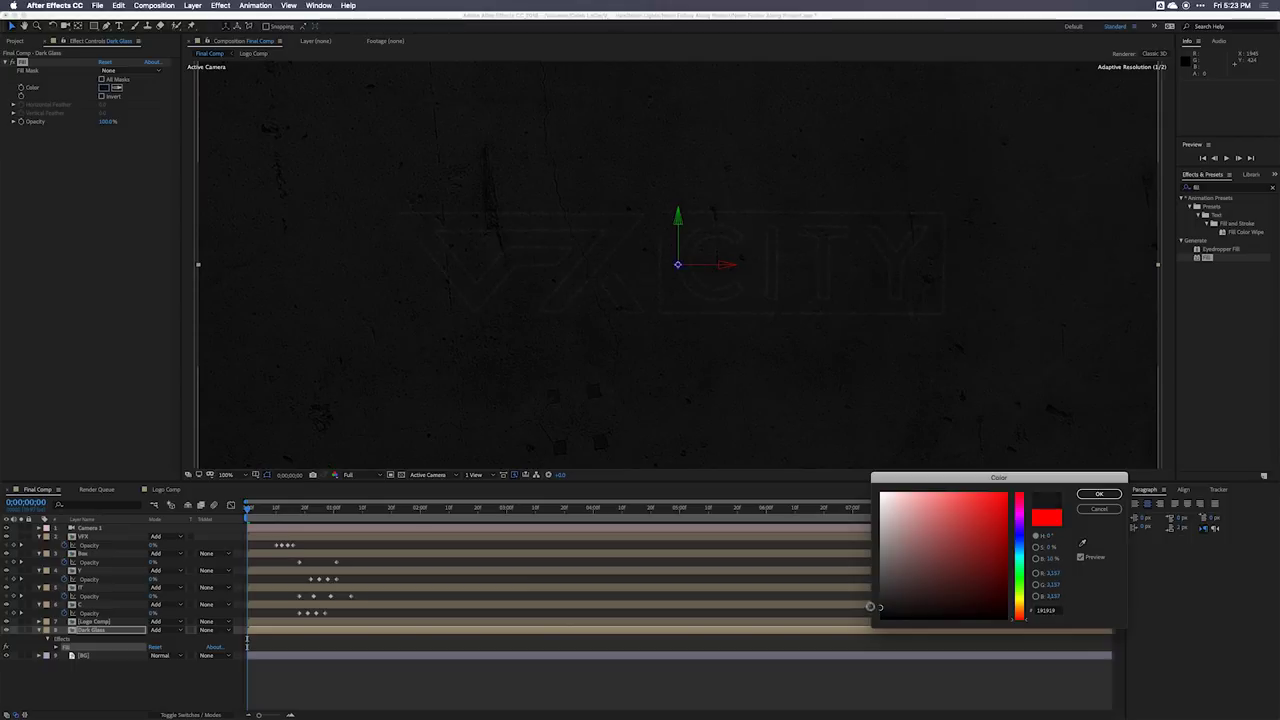
{"action": "left_click", "coordinate": [1099, 494]}
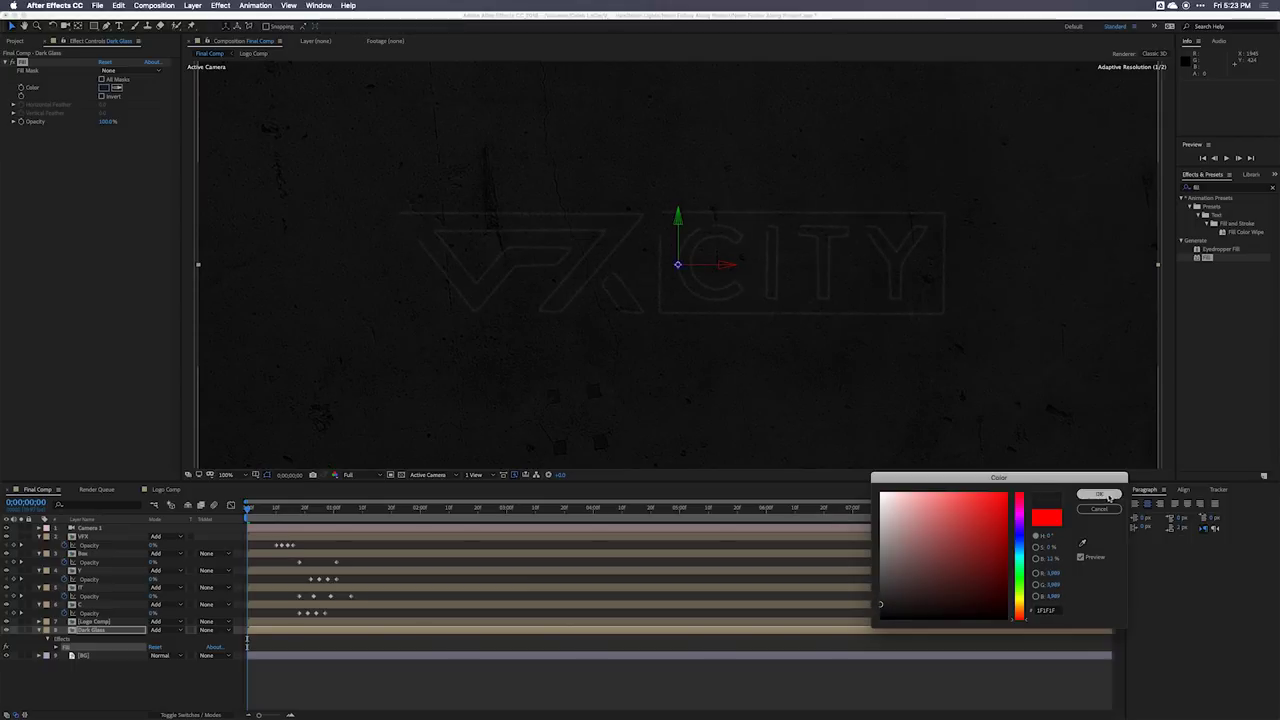
Set the Dark Glass layer's blending mode to Normal and darken its Fill colour to 191919.
{"action": "left_click", "coordinate": [157, 630]}
{"action": "left_click", "coordinate": [188, 319]}
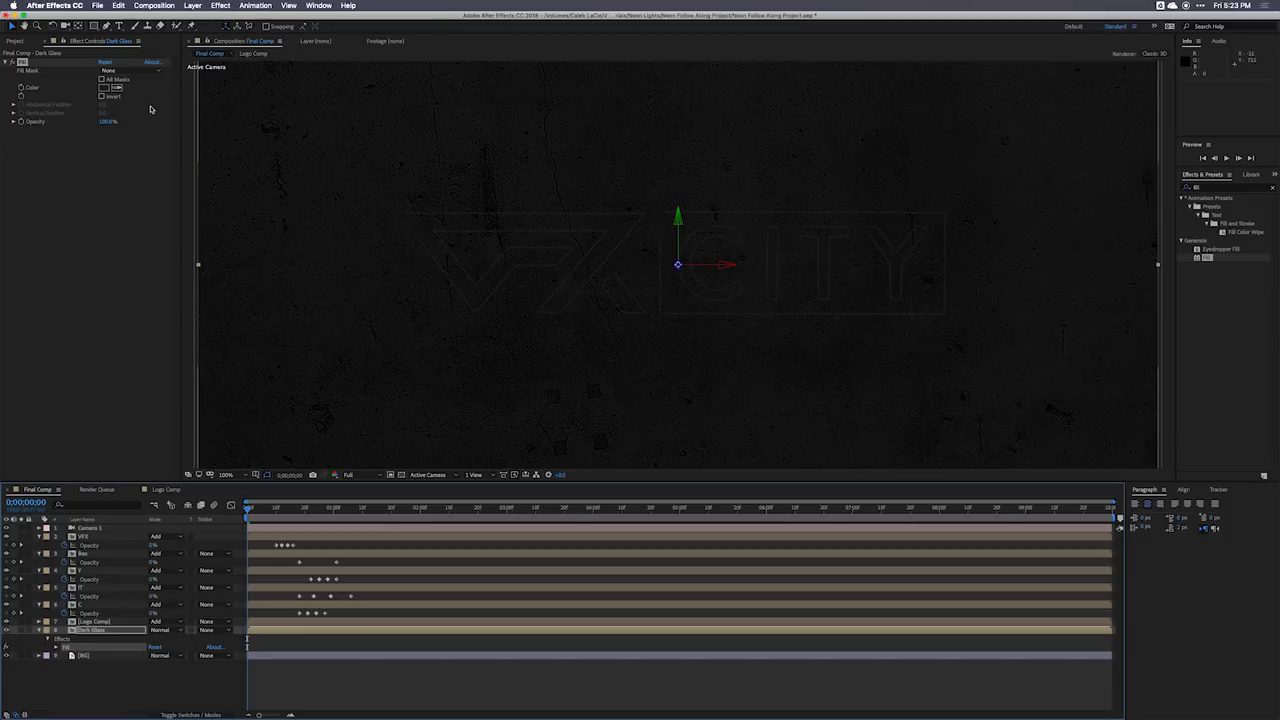
{"action": "left_click", "coordinate": [103, 88]}
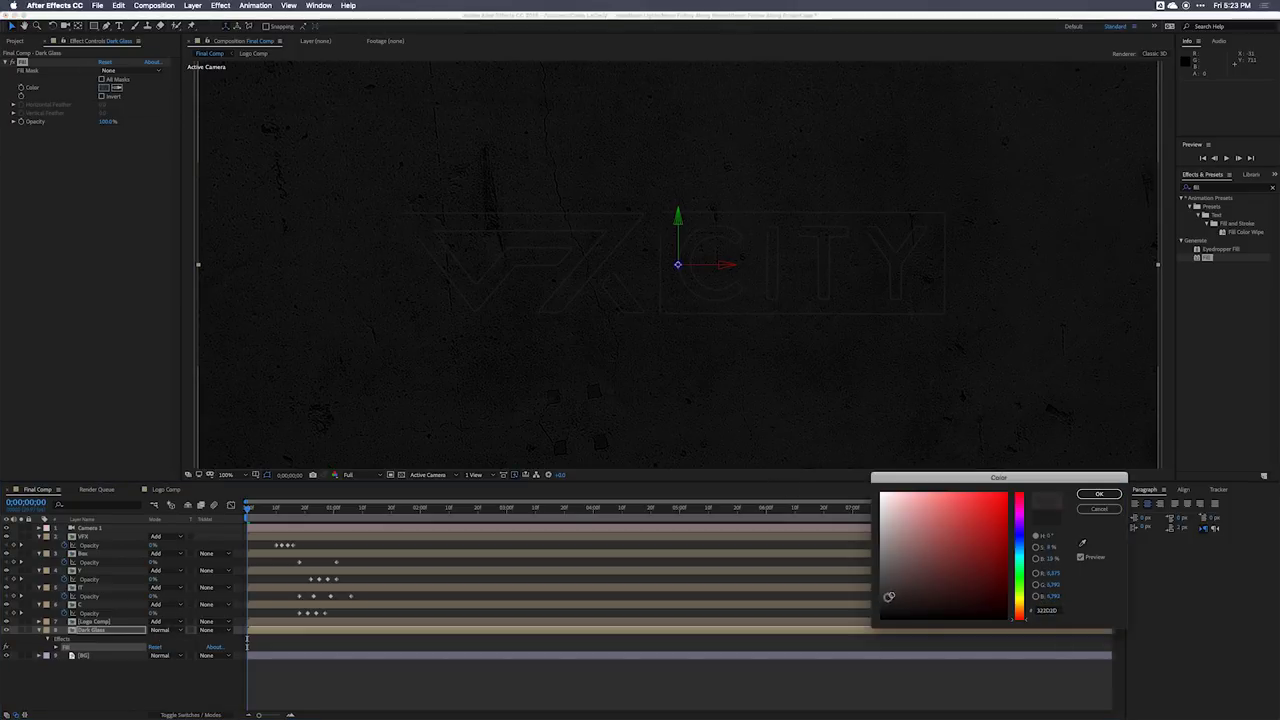
{"action": "left_click_drag", "start_coordinate": [877, 610], "coordinate": [876, 607]}
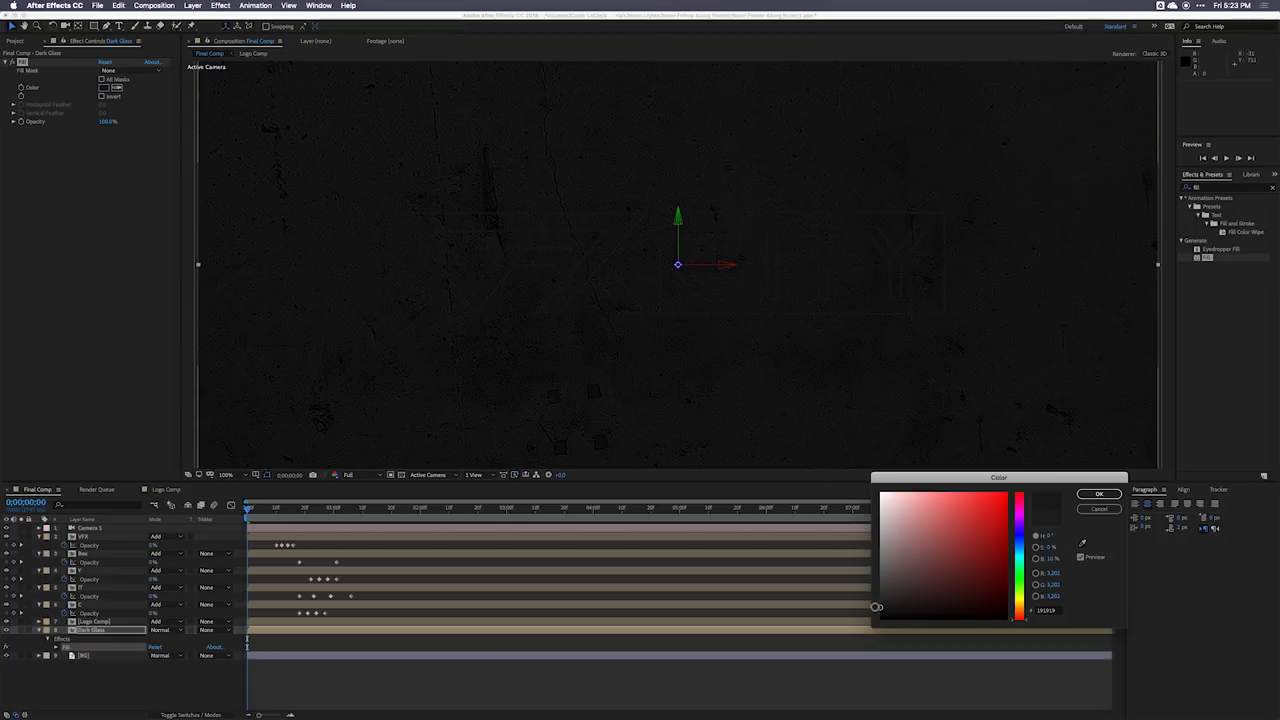
{"action": "left_click", "coordinate": [1097, 494]}
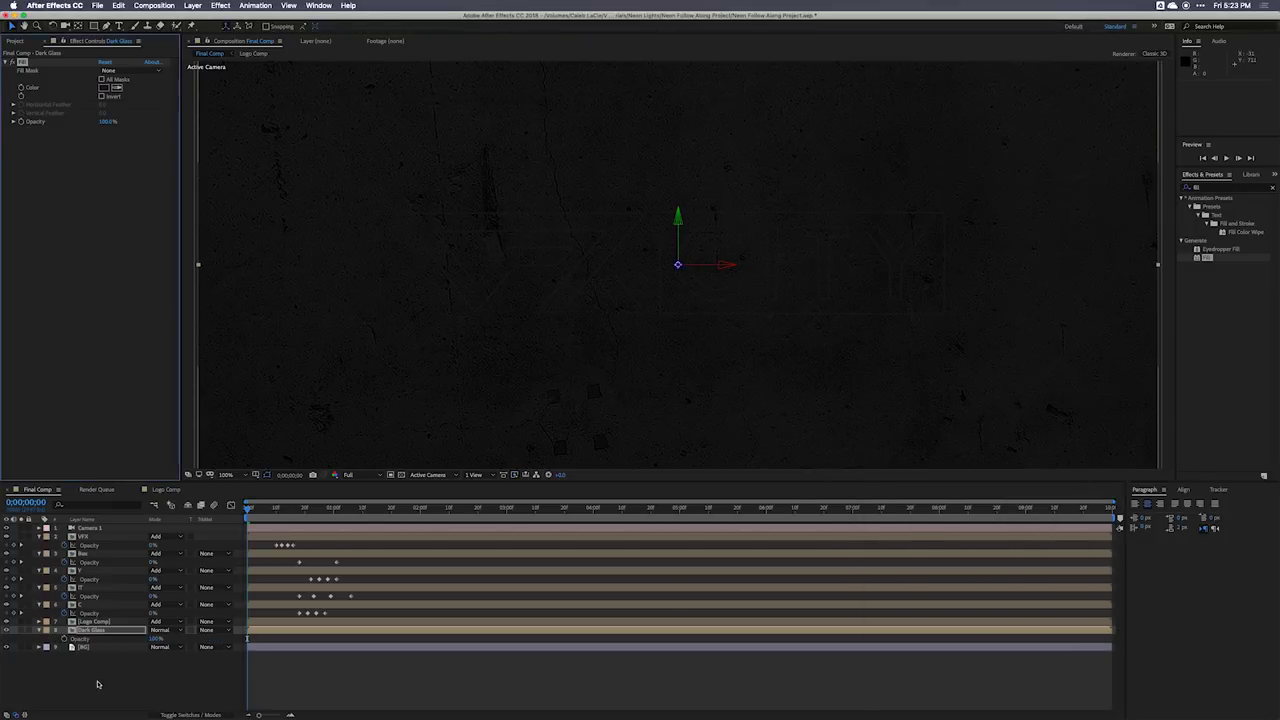
Apply the Bevel Alpha effect to the Dark Glass layer and lower its Light Intensity to a faint edge.
{"action": "left_click", "coordinate": [99, 630]}
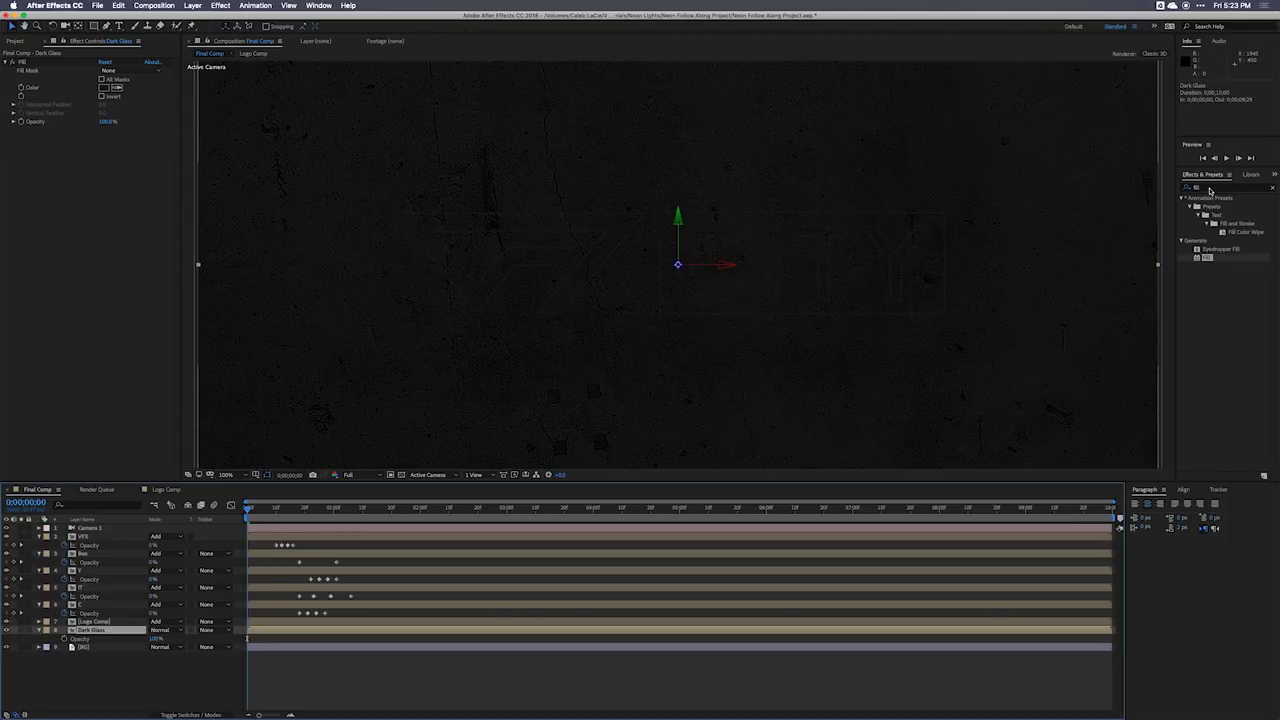
{"action": "left_click", "coordinate": [1210, 190]}
{"action": "type", "text": "bevel"}
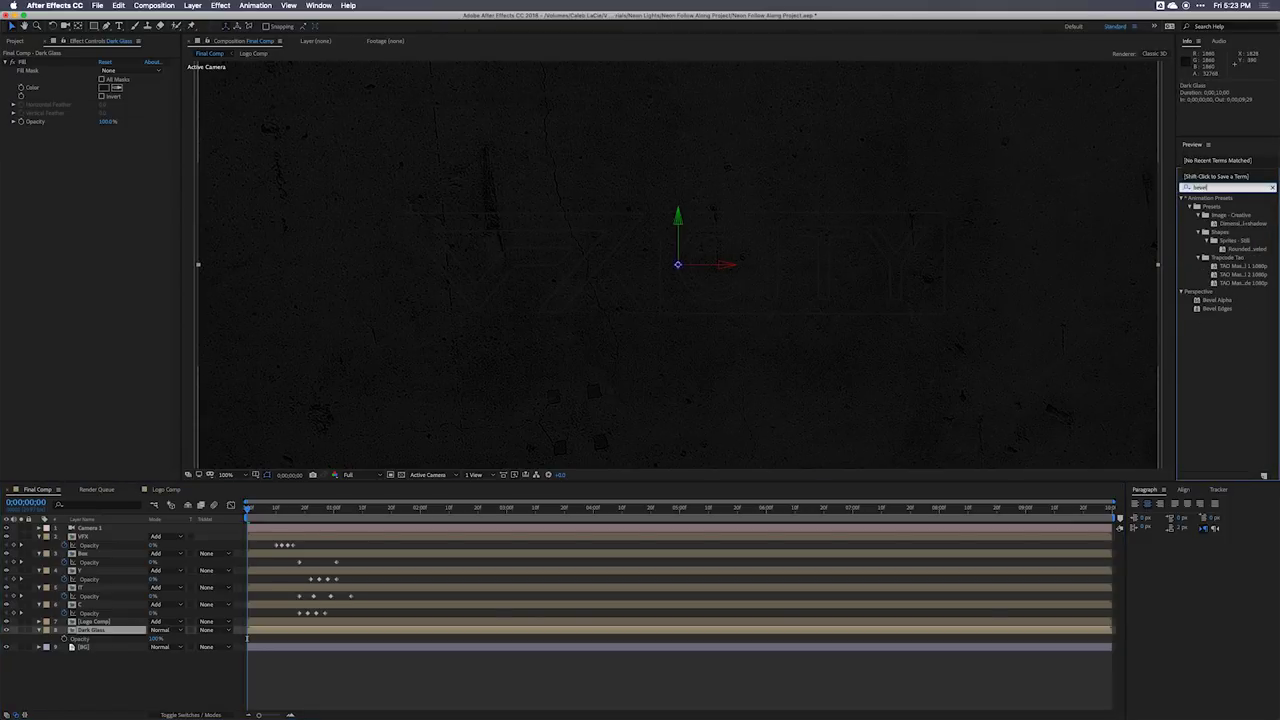
{"action": "left_click_drag", "start_coordinate": [1217, 302], "coordinate": [112, 310]}
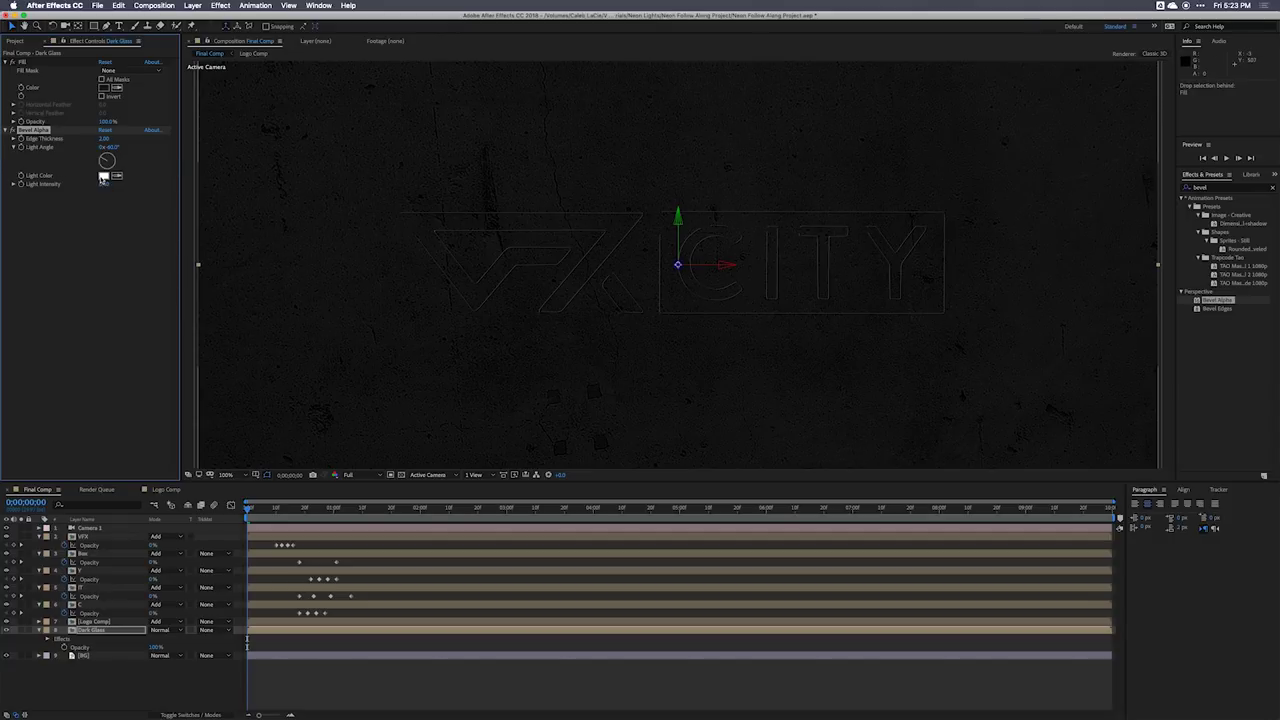
{"action": "left_click_drag", "start_coordinate": [106, 185], "coordinate": [69, 189]}
{"action": "left_click", "coordinate": [233, 640]}
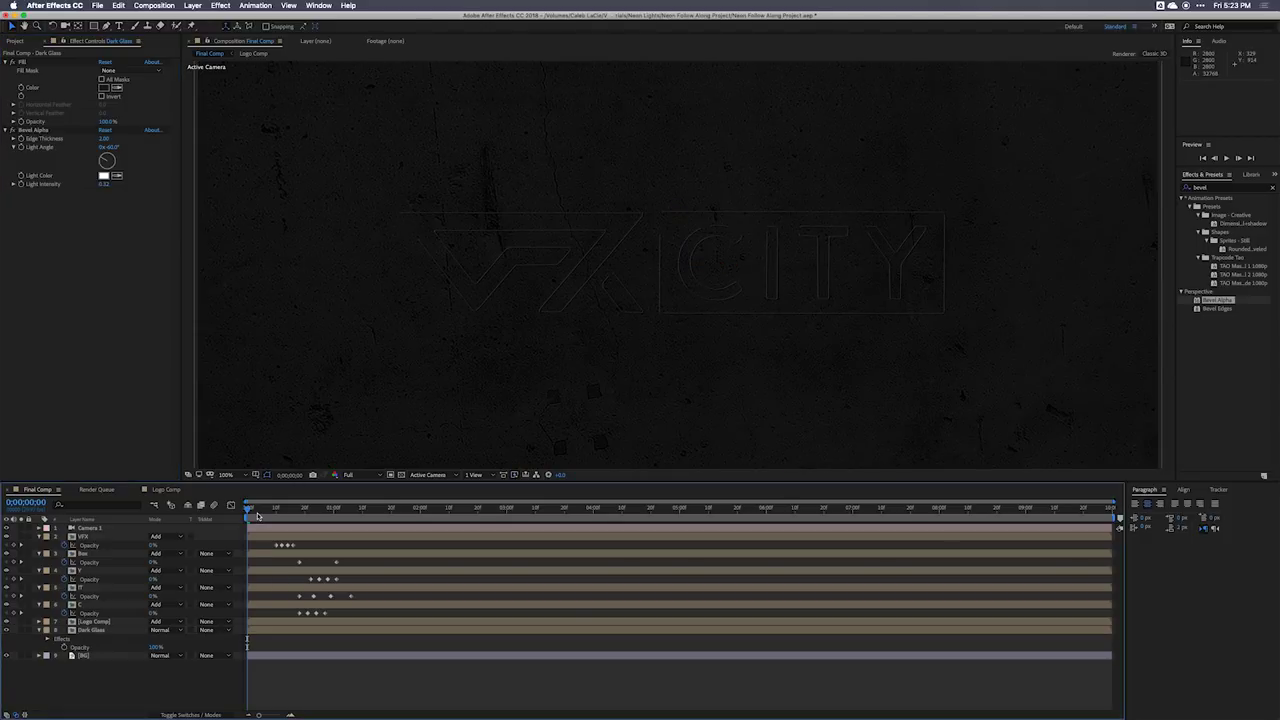
Play back the flicker animation from the start to check the unlit glass tubes.
{"action": "mouse_move", "coordinate": [260, 510]}
{"action": "left_mouse_down"}
{"action": "mouse_move", "coordinate": [304, 518]}
{"action": "mouse_move", "coordinate": [259, 524]}
{"action": "mouse_move", "coordinate": [361, 519]}
{"action": "mouse_move", "coordinate": [249, 533]}
{"action": "left_mouse_up"}
{"action": "key", "text": "space"}
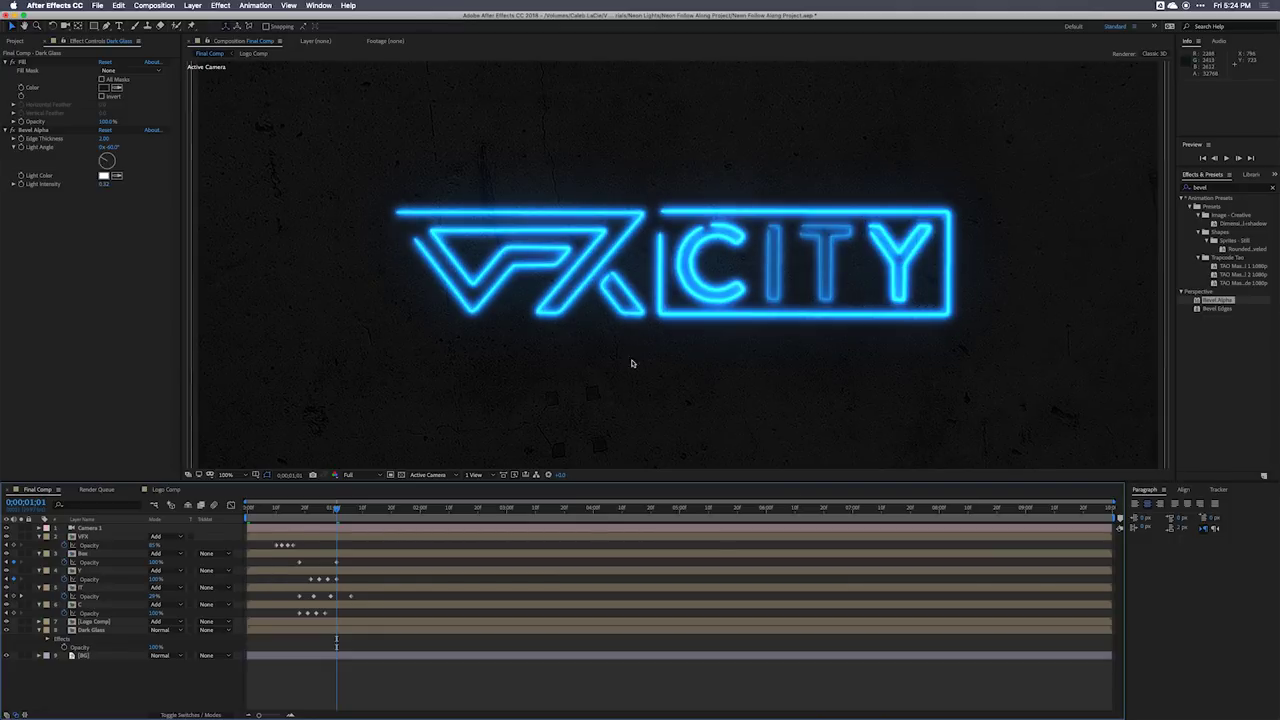
{"action": "scroll", "coordinate": [640, 345], "scroll_direction": "down", "scroll_amount": 2}
{"action": "key", "text": "v"}
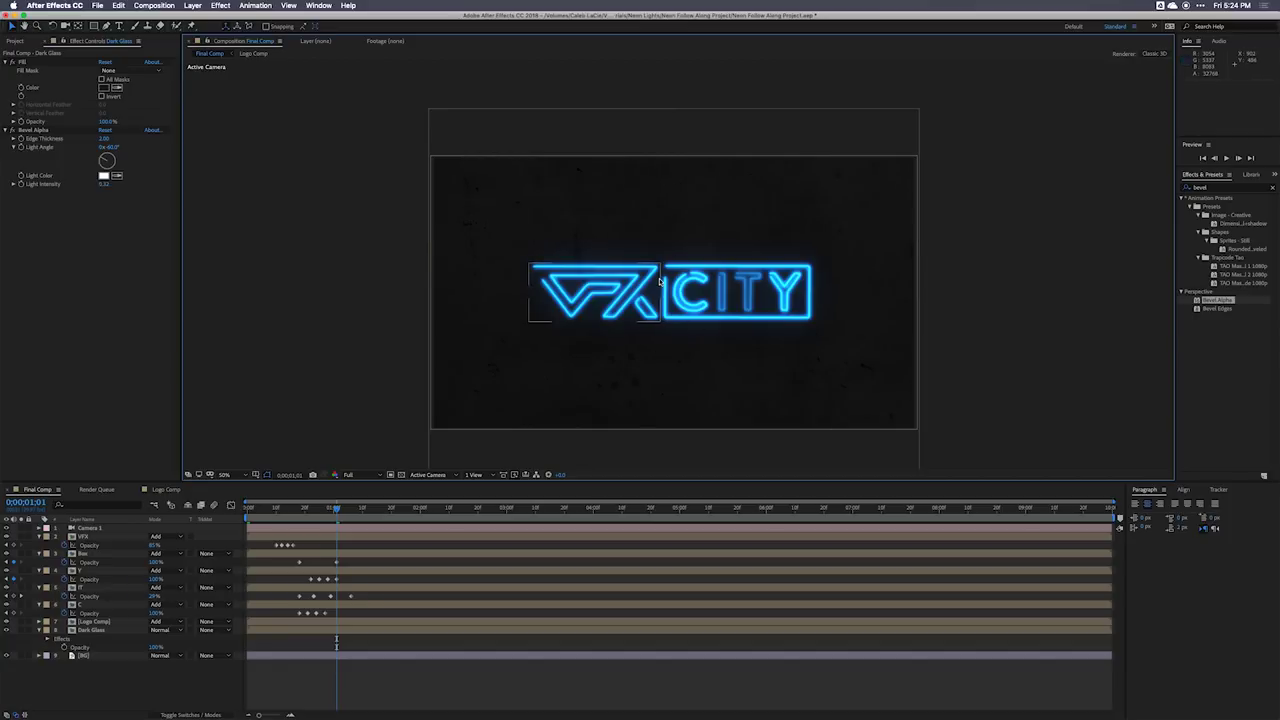
Create a new 1920 × 1080 royal blue solid with the current time at 0;00;02;24.
{"action": "left_click_drag", "start_coordinate": [478, 508], "coordinate": [489, 510]}
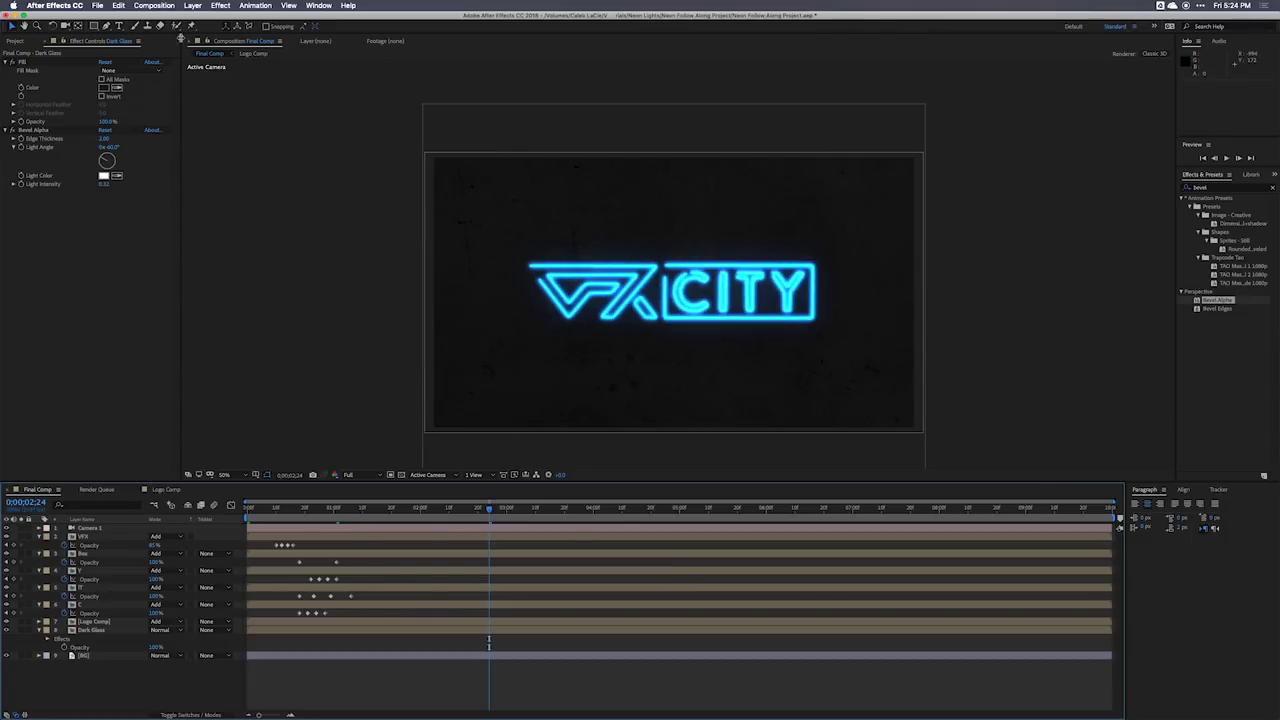
{"action": "left_click", "coordinate": [194, 5]}
{"action": "mouse_move", "coordinate": [197, 17]}
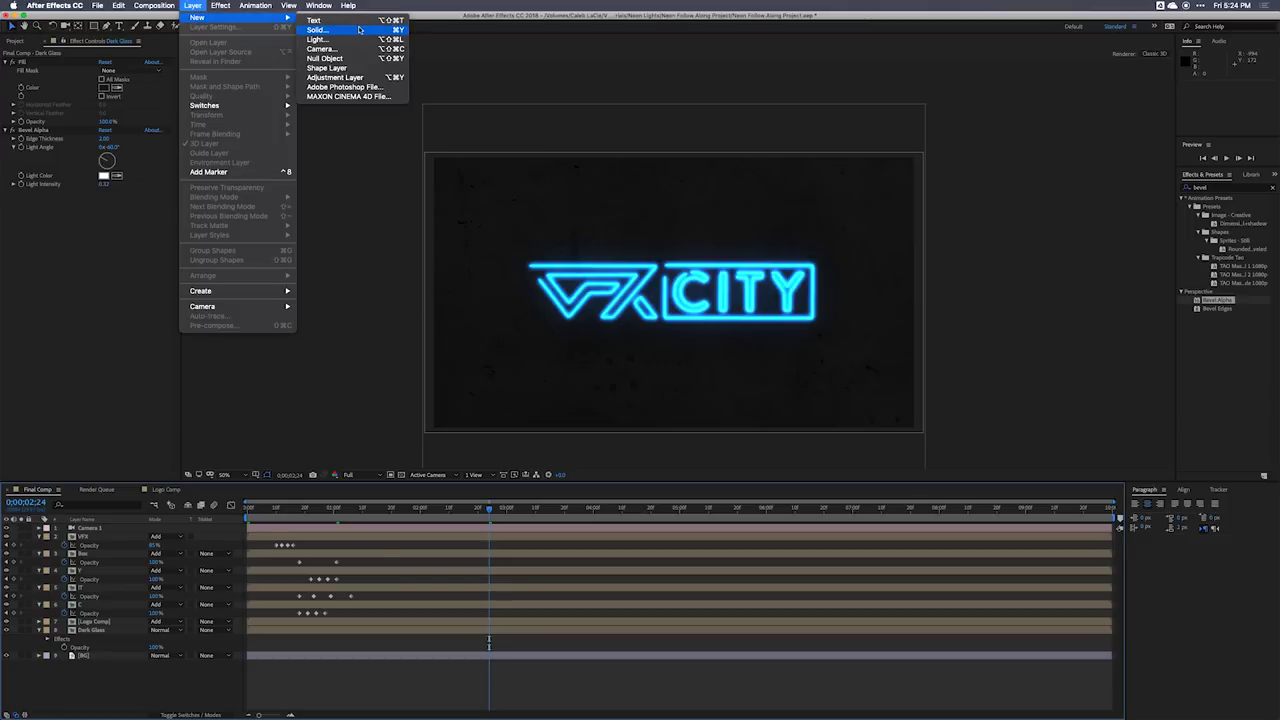
{"action": "left_click", "coordinate": [325, 27]}
{"action": "left_click", "coordinate": [634, 430]}
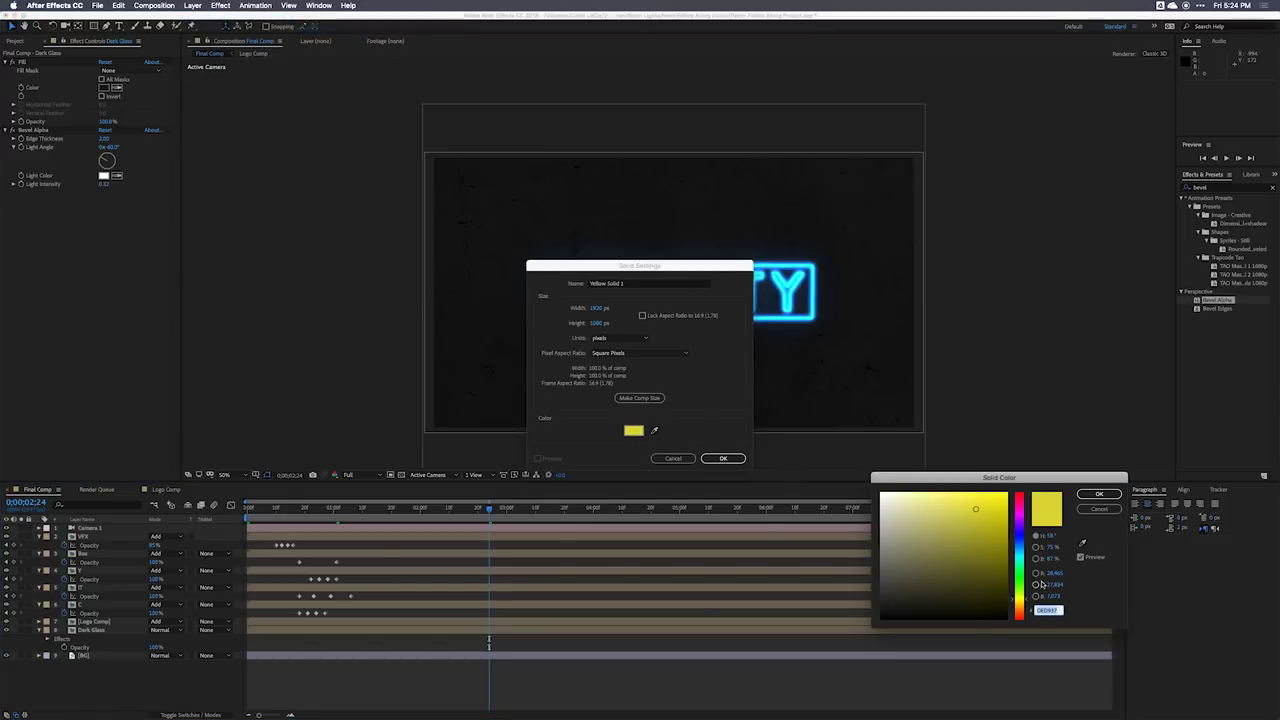
{"action": "left_click", "coordinate": [1019, 547]}
{"action": "left_click", "coordinate": [1099, 494]}
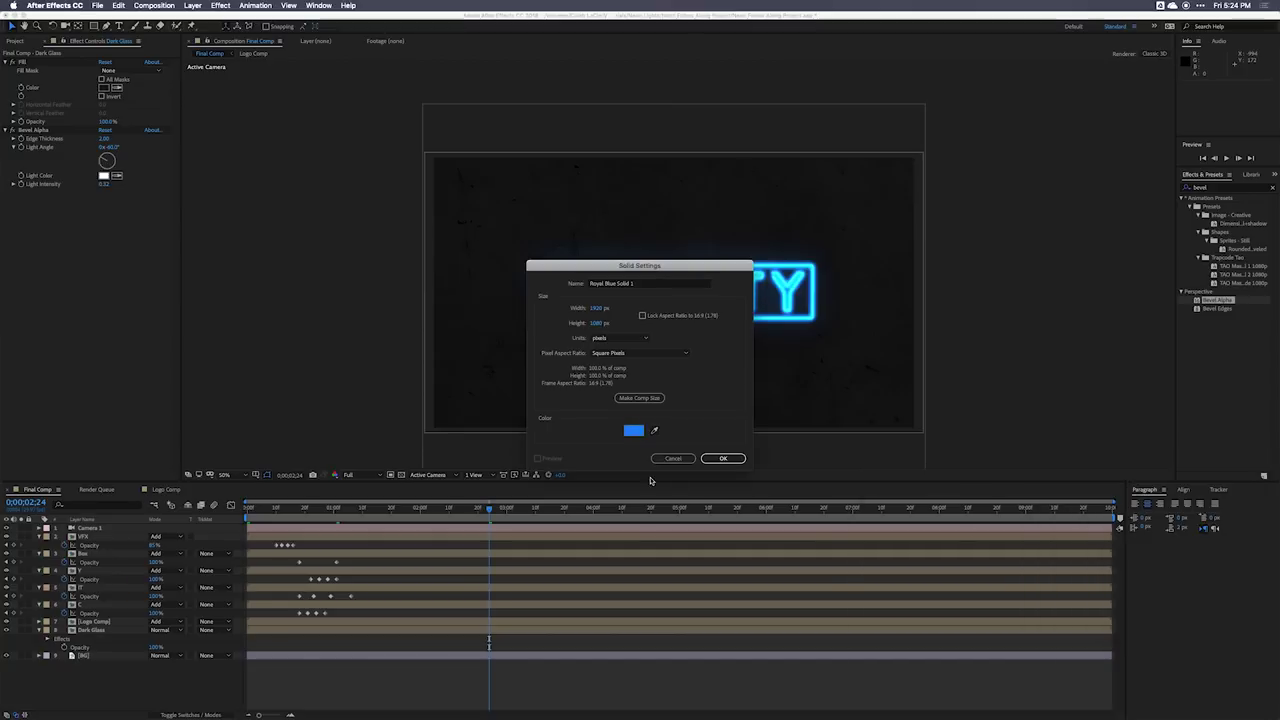
{"action": "left_click", "coordinate": [723, 458]}
Use the Pen tool to mask the blue solid to a closed, curved shape over the logo and adjust its lower vertex.
{"action": "left_click", "coordinate": [107, 25]}
{"action": "left_click_drag", "start_coordinate": [686, 270], "coordinate": [566, 277]}
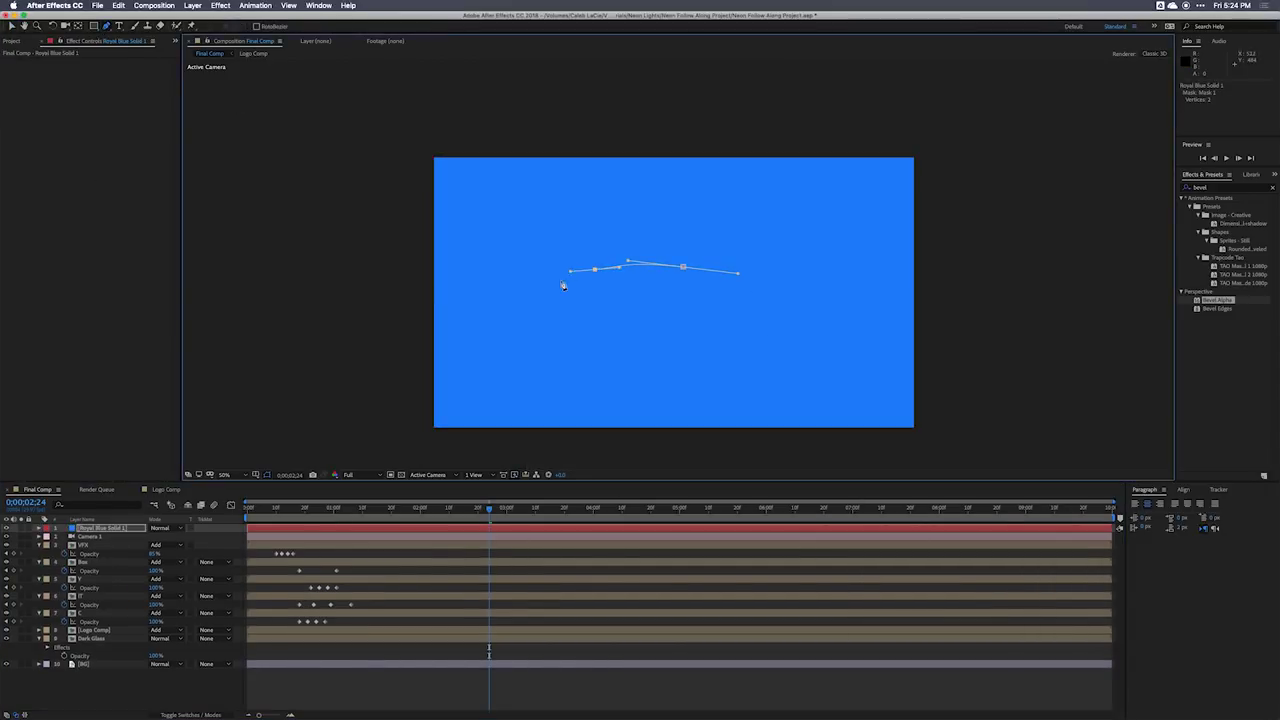
{"action": "left_click_drag", "start_coordinate": [631, 336], "coordinate": [721, 340]}
{"action": "left_click_drag", "start_coordinate": [783, 307], "coordinate": [790, 265]}
{"action": "left_click", "coordinate": [684, 267]}
{"action": "key", "text": "v"}
{"action": "left_click_drag", "start_coordinate": [628, 340], "coordinate": [638, 318]}
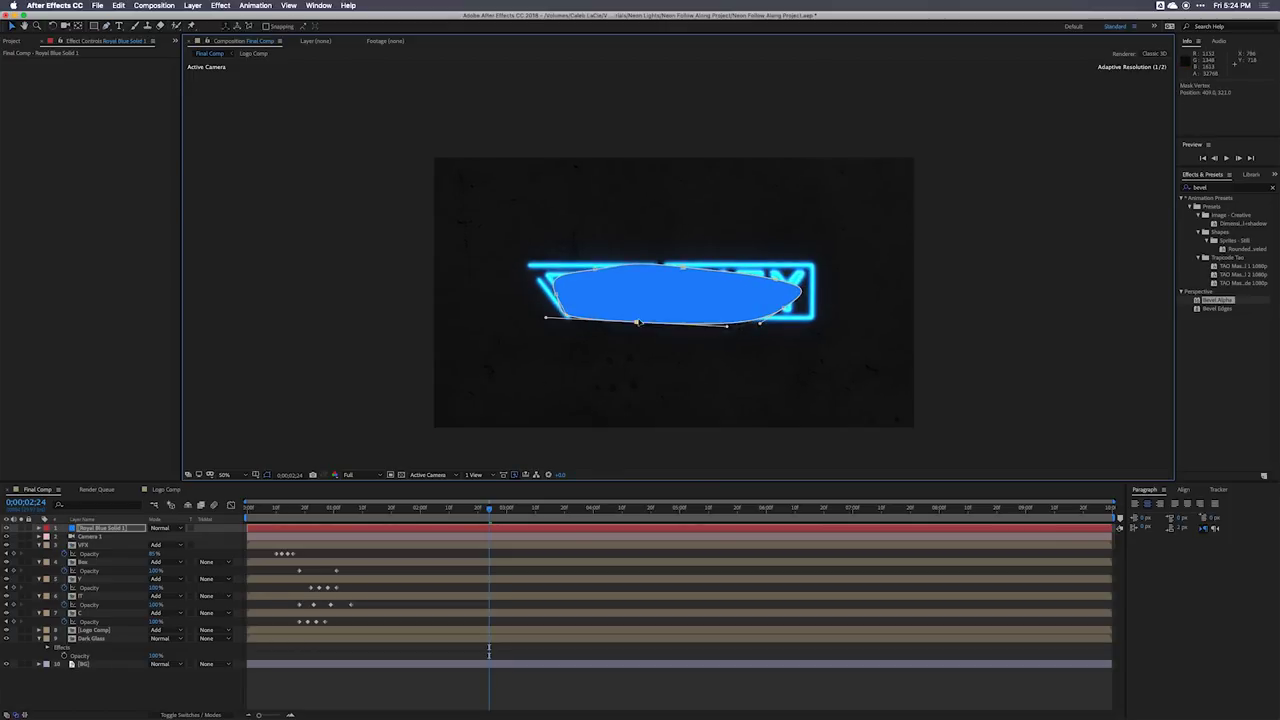
Feather the blue solid's mask by about 331 pixels and set the layer's blending mode to Add.
{"action": "key", "text": "f"}
{"action": "left_click_drag", "start_coordinate": [169, 547], "coordinate": [336, 542]}
{"action": "left_click", "coordinate": [165, 528]}
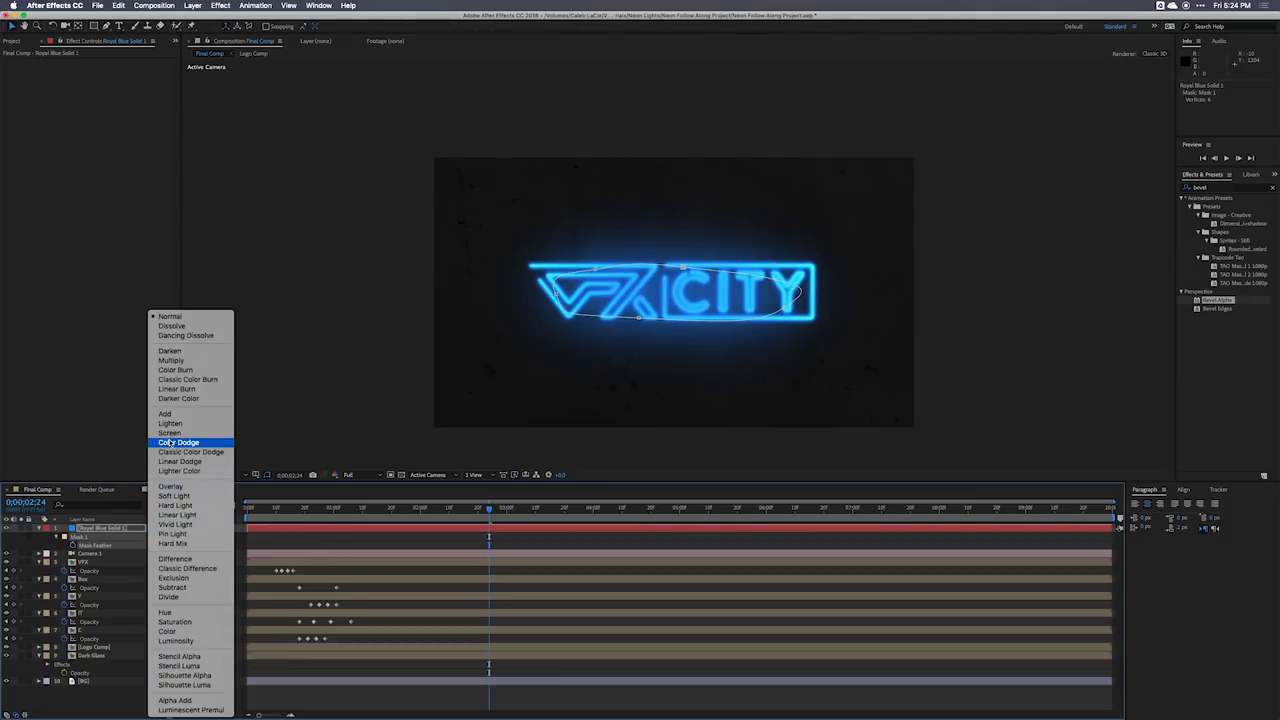
{"action": "left_click", "coordinate": [200, 418]}
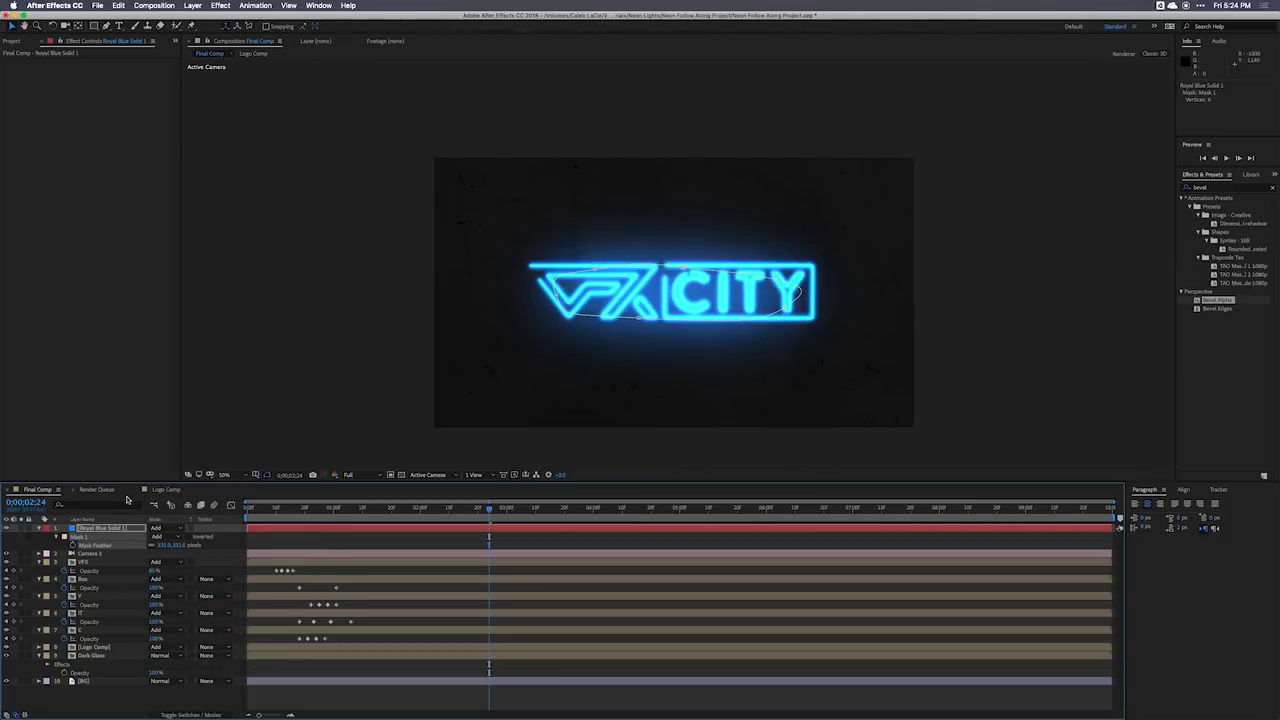
Move the blue solid layer below Dark Glass and directly above the BG layer.
{"action": "left_click", "coordinate": [107, 564]}
{"action": "left_click_drag", "start_coordinate": [107, 569], "coordinate": [111, 673]}
{"action": "left_click", "coordinate": [304, 380]}
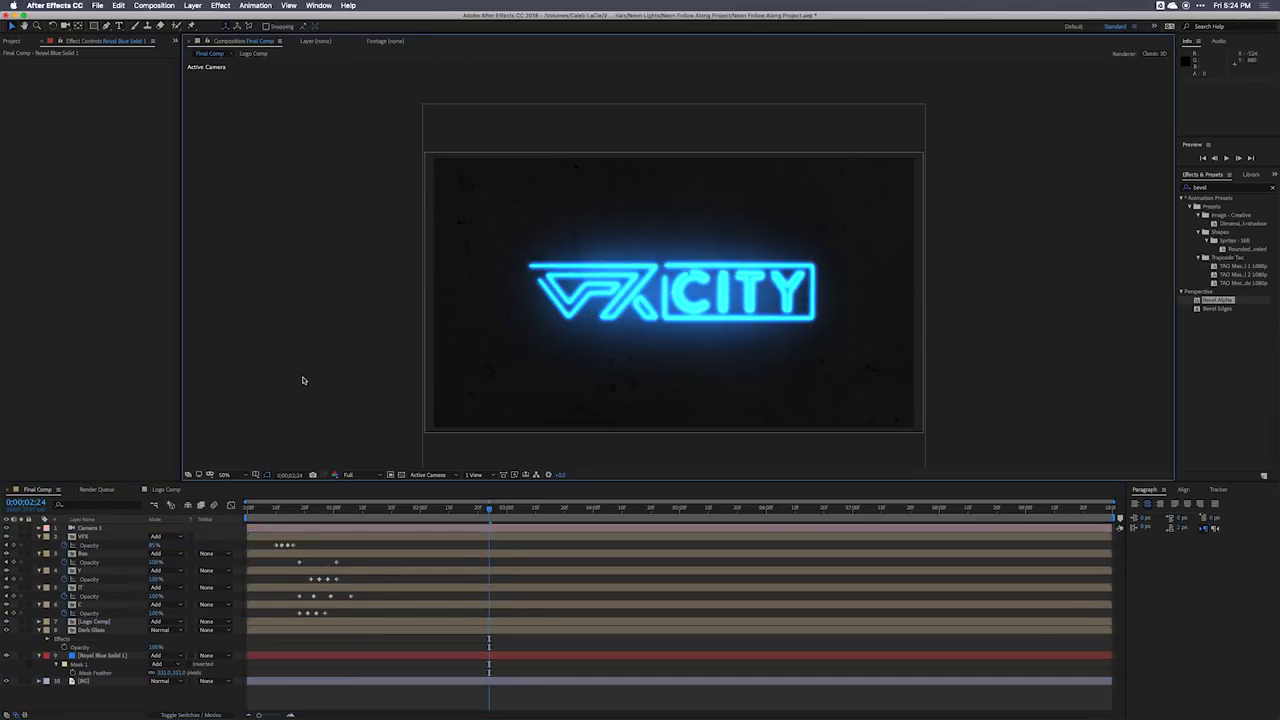
Lower the blue solid's opacity to well under 30% for a subtle wall glow, judging it at about 0;00;07;22.
{"action": "left_click", "coordinate": [130, 656]}
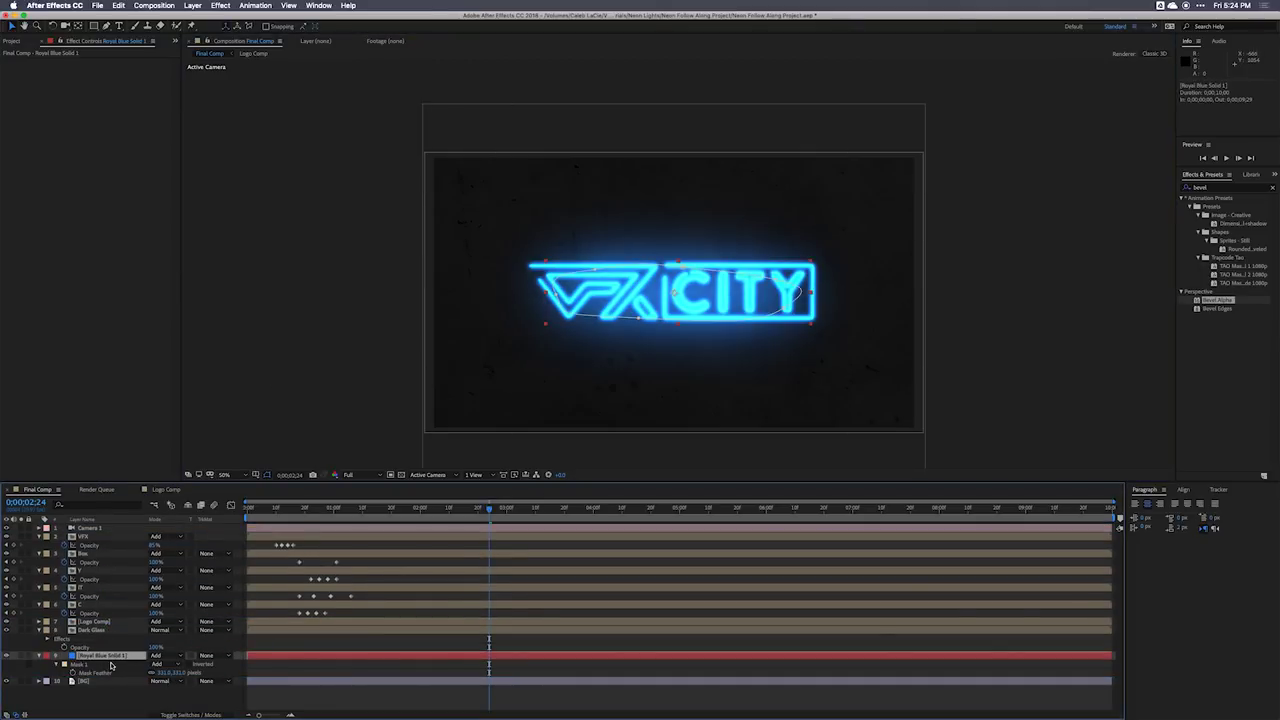
{"action": "key", "text": "t"}
{"action": "left_click_drag", "start_coordinate": [153, 667], "coordinate": [80, 668]}
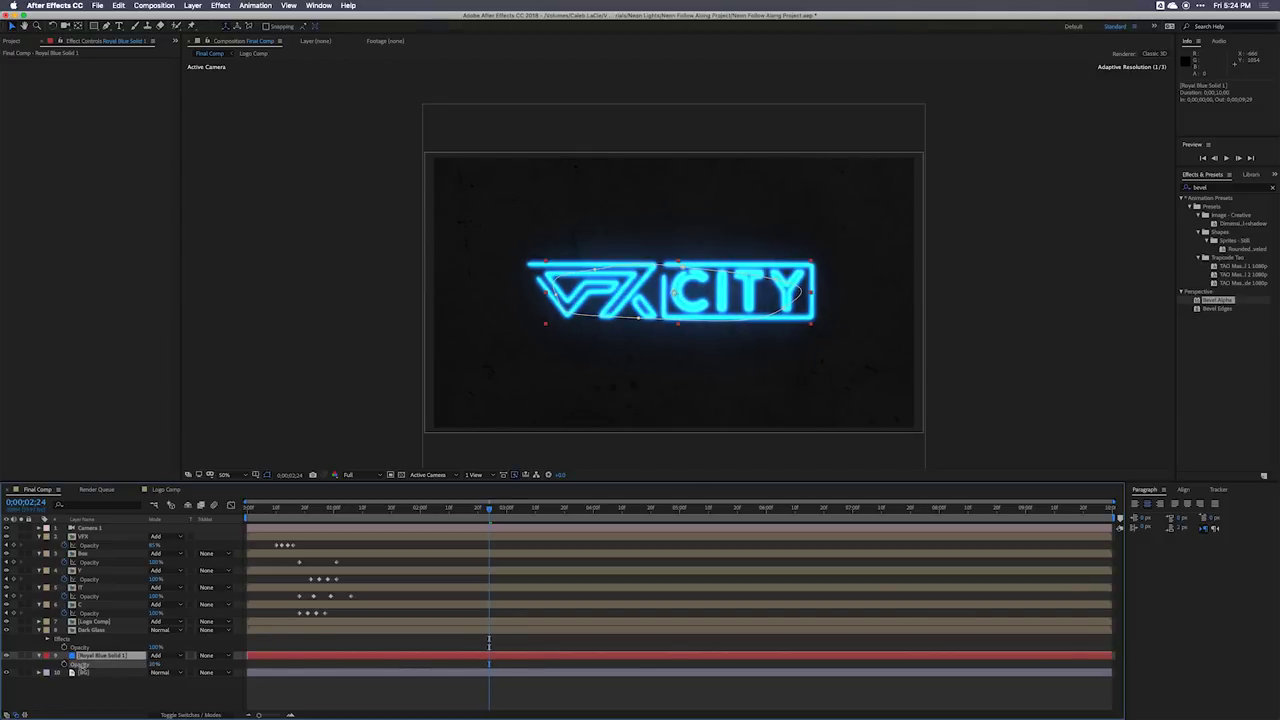
{"action": "left_click", "coordinate": [997, 329]}
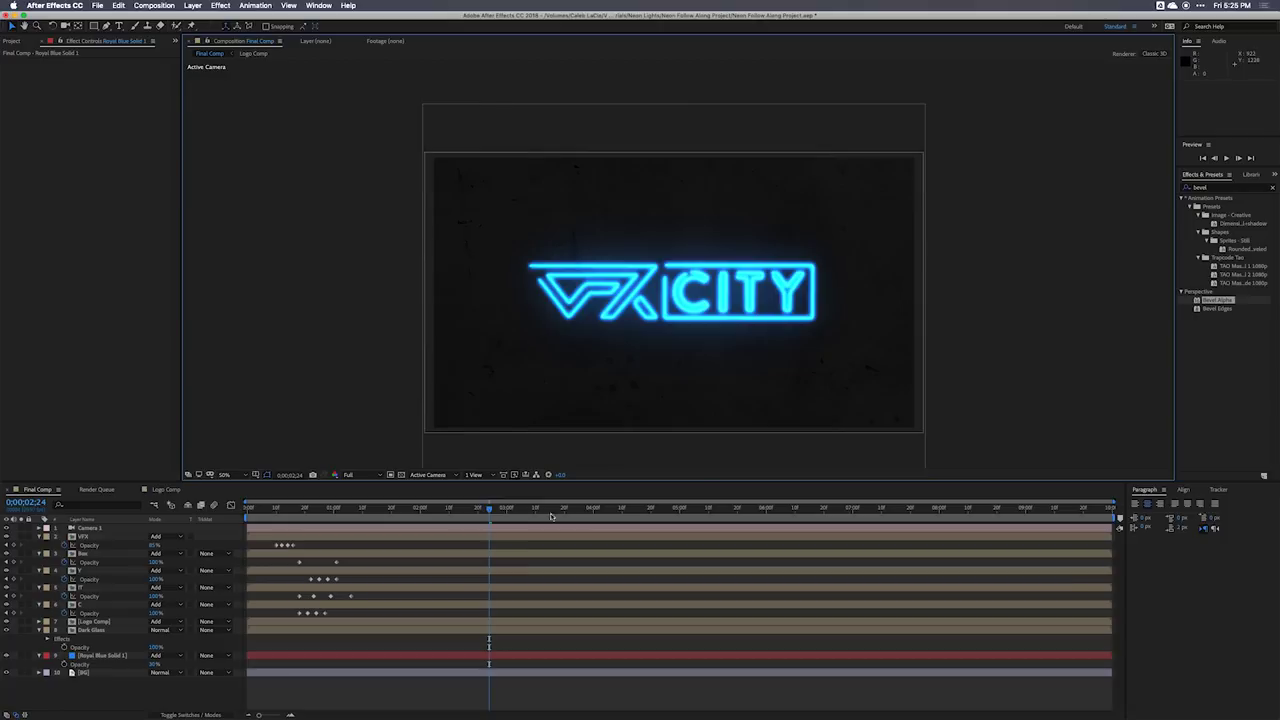
{"action": "left_click_drag", "start_coordinate": [497, 517], "coordinate": [914, 512]}
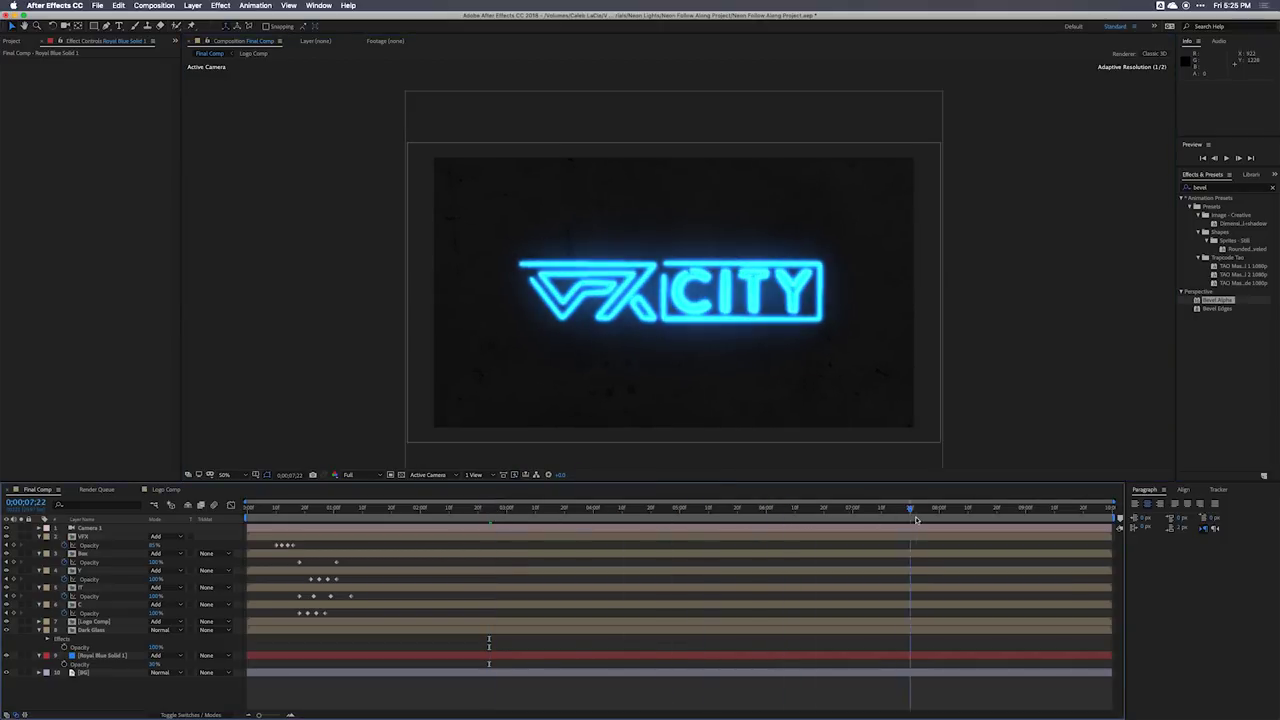
{"action": "key", "text": "."}
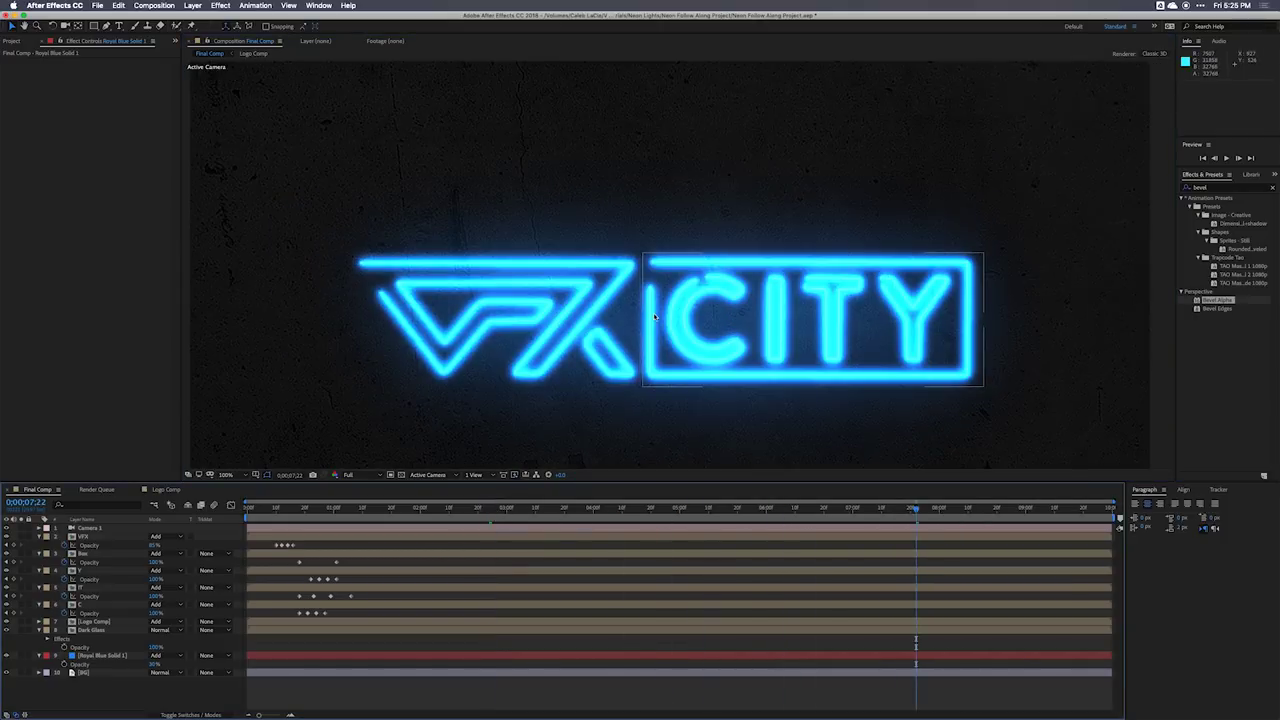
{"action": "left_click_drag", "start_coordinate": [152, 664], "coordinate": [120, 668]}
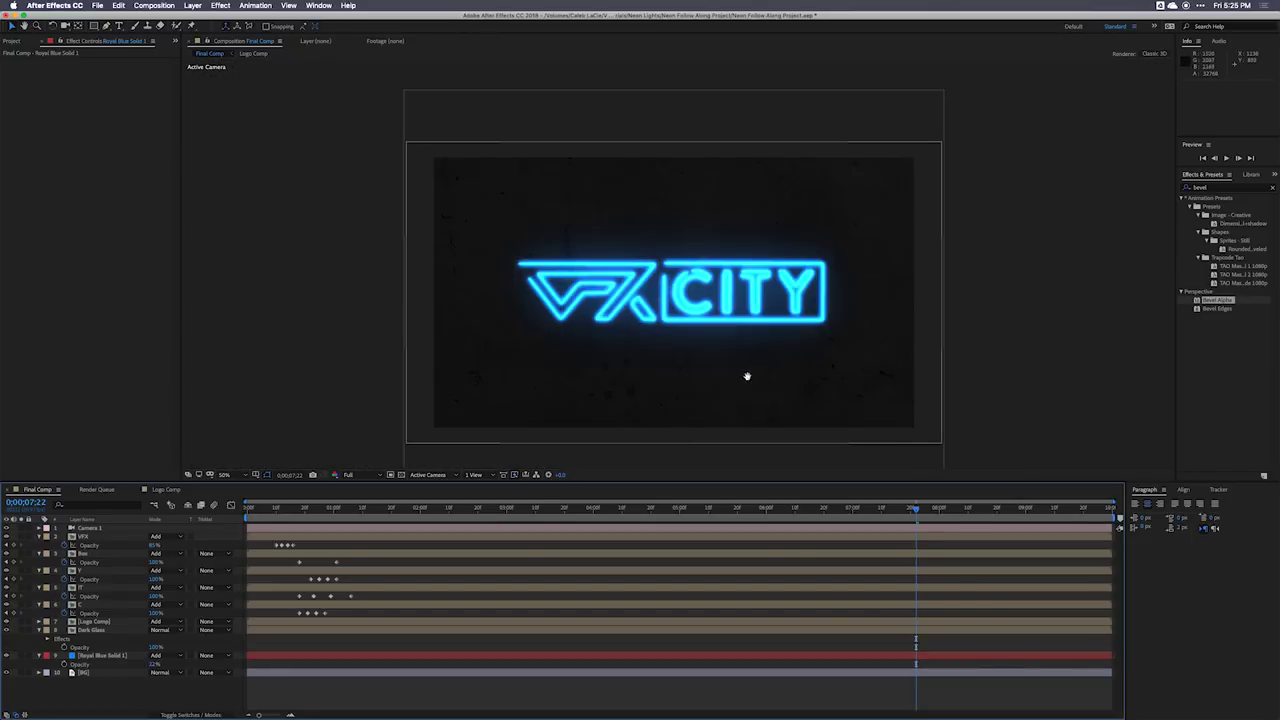
Set up the Pen tool for a new shape with a near-black 0C0C0C stroke and no fill.
{"action": "left_click_drag", "start_coordinate": [747, 376], "coordinate": [724, 360]}
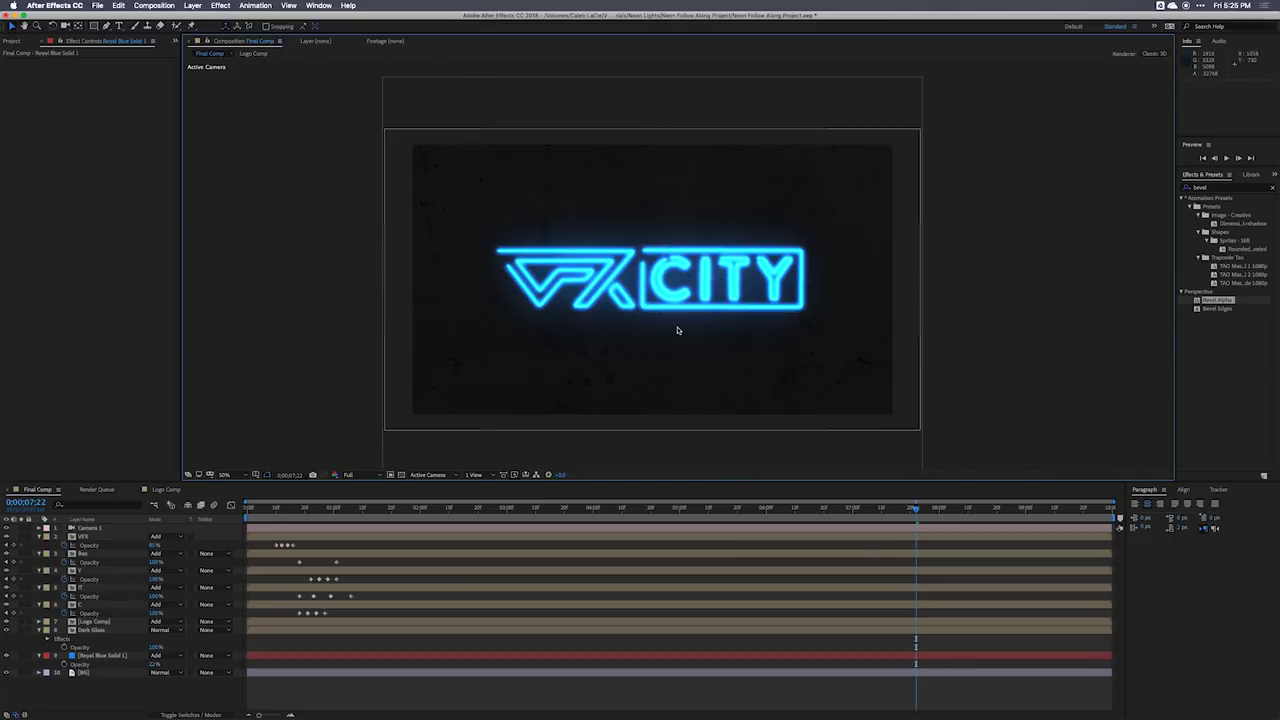
{"action": "left_click", "coordinate": [107, 27]}
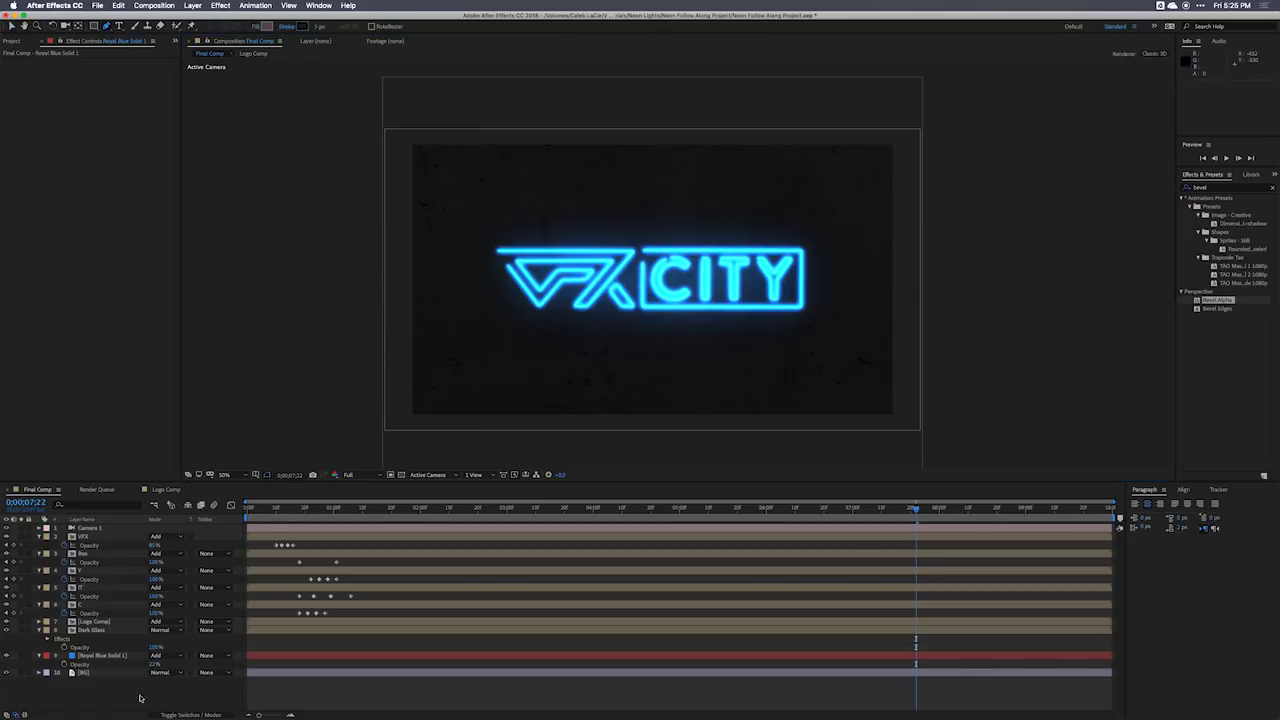
{"action": "left_click", "coordinate": [304, 28]}
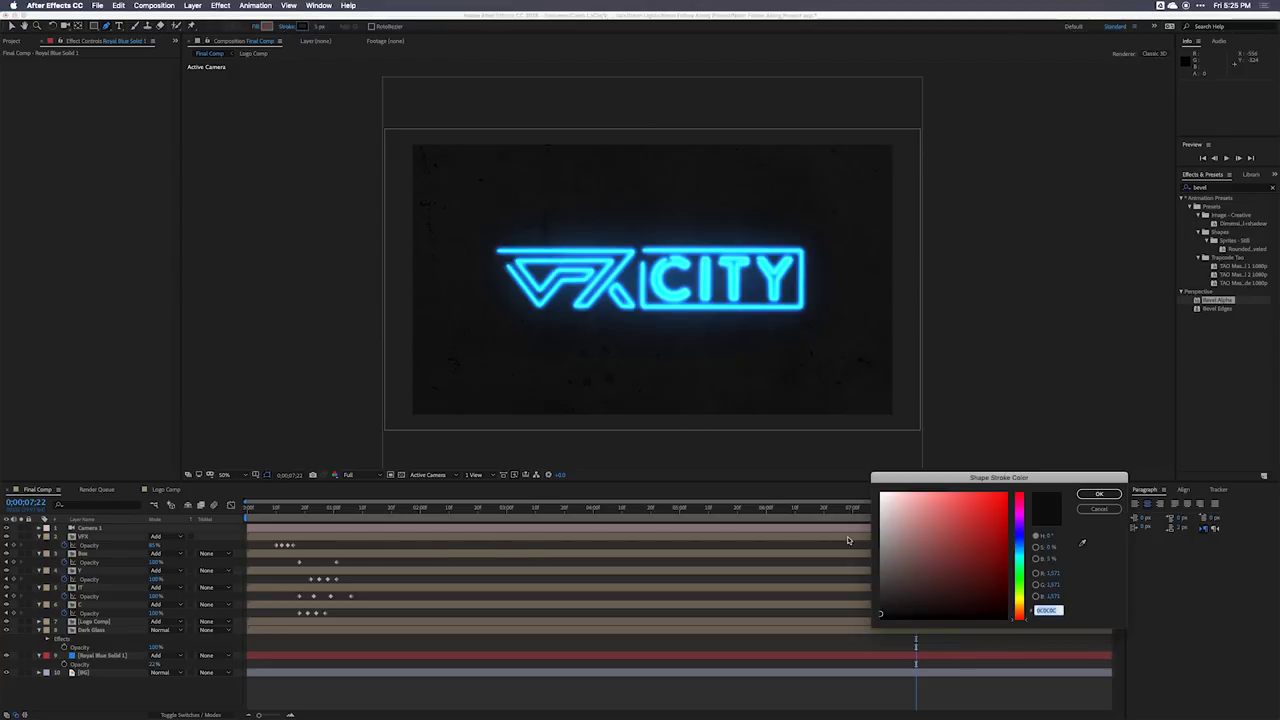
{"action": "left_click", "coordinate": [1099, 494]}
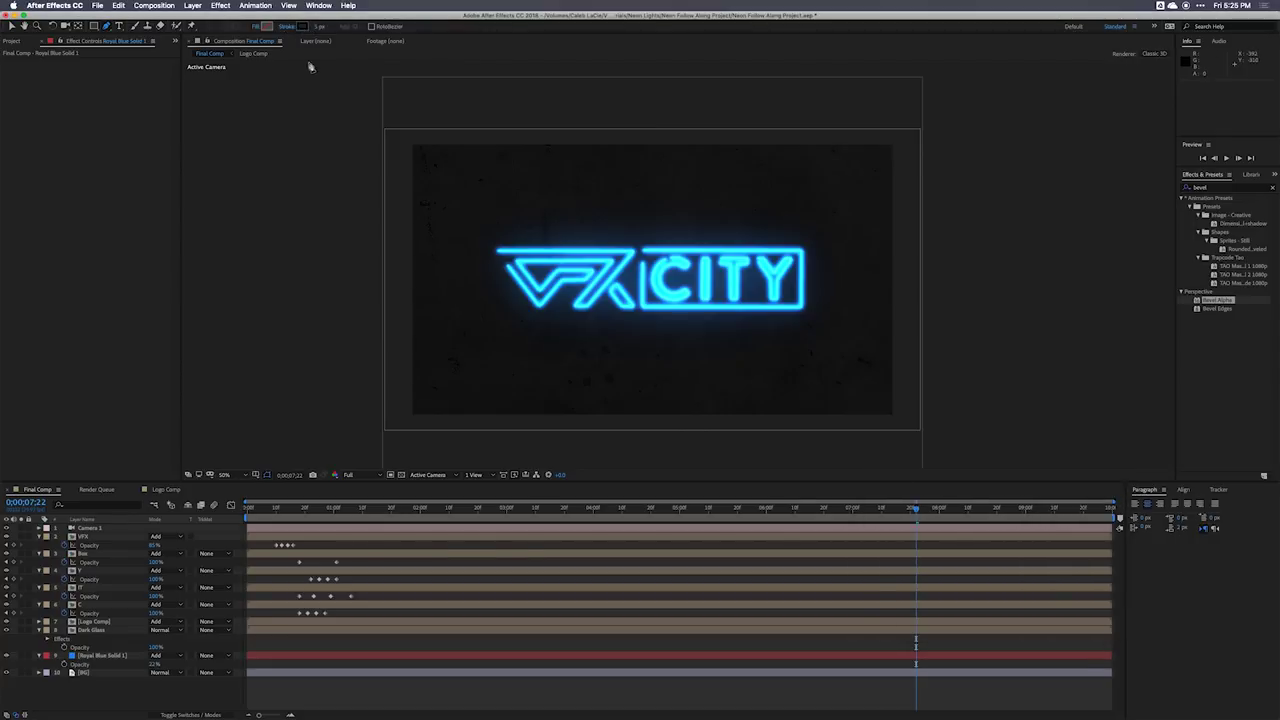
{"action": "left_click", "coordinate": [262, 27]}
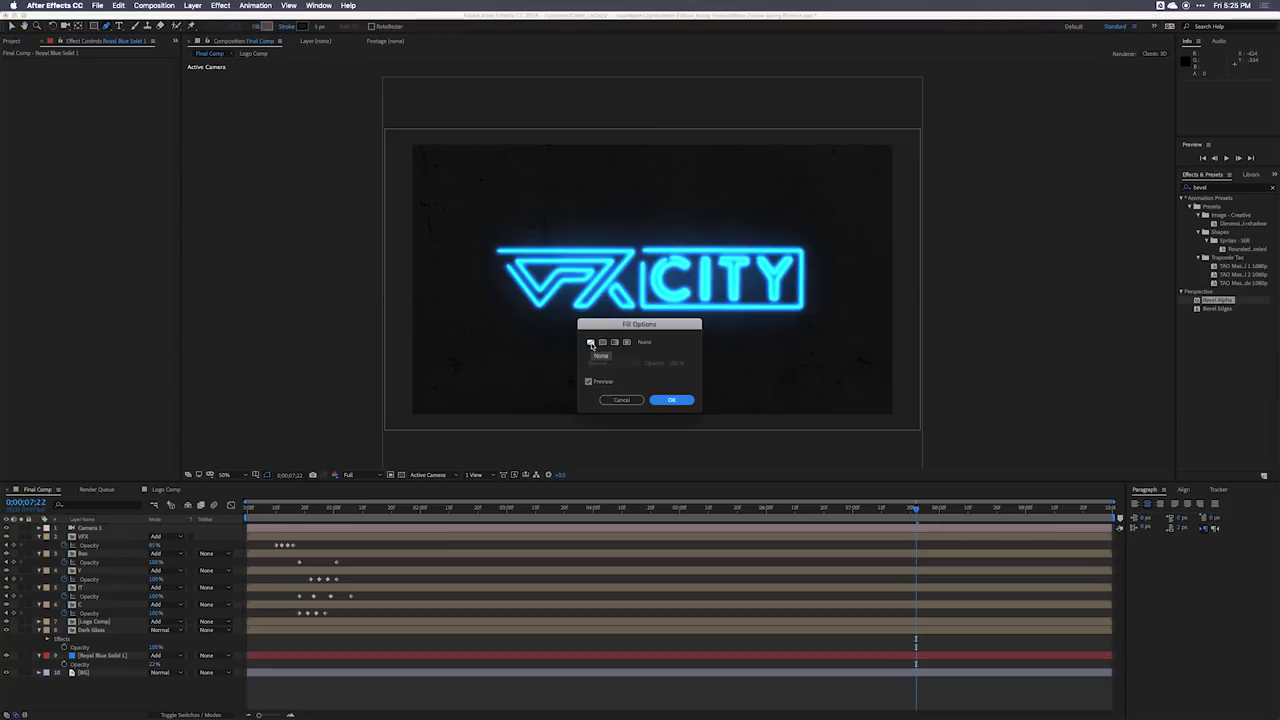
{"action": "left_click", "coordinate": [675, 402]}
Draw an S-curved cable path from below the frame up to the lower edge of the CITY box and smooth its handles.
{"action": "left_click", "coordinate": [757, 455]}
{"action": "mouse_move", "coordinate": [730, 388]}
{"action": "left_mouse_down"}
{"action": "mouse_move", "coordinate": [766, 349]}
{"action": "mouse_move", "coordinate": [740, 310]}
{"action": "left_mouse_up"}
{"action": "left_click", "coordinate": [739, 310]}
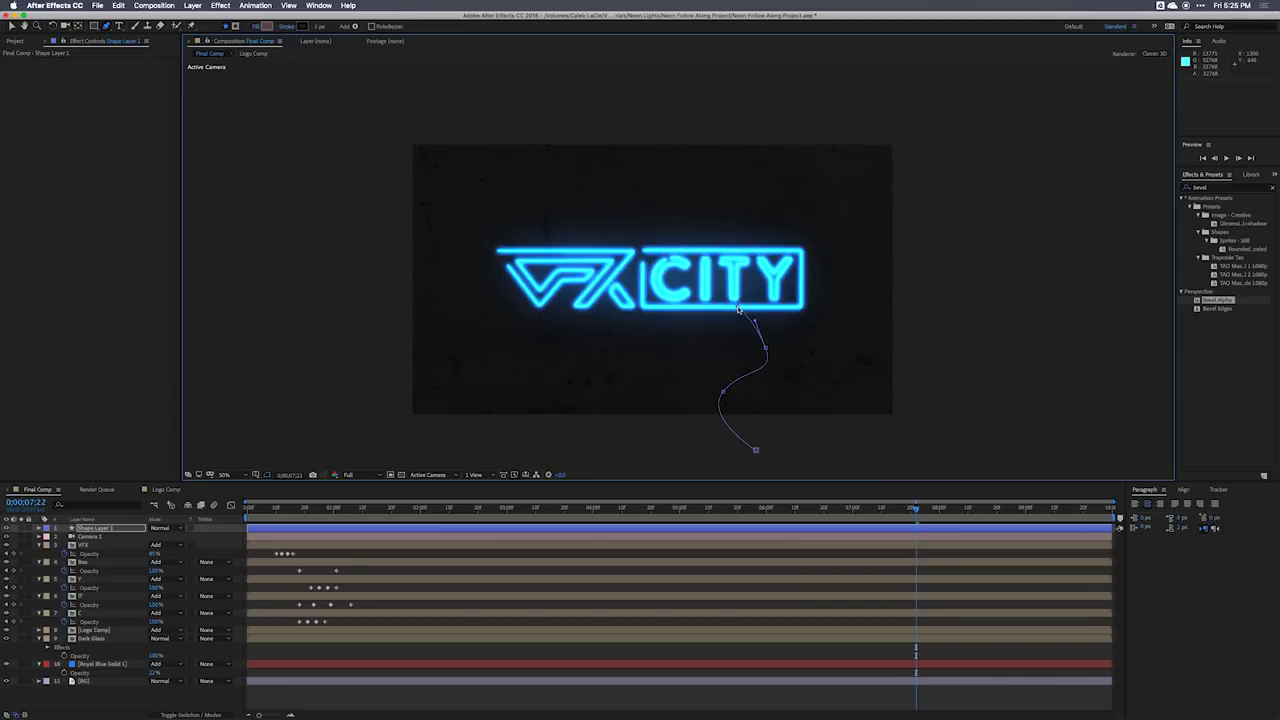
{"action": "left_click_drag", "start_coordinate": [722, 391], "coordinate": [715, 421]}
{"action": "left_click_drag", "start_coordinate": [775, 374], "coordinate": [770, 378]}
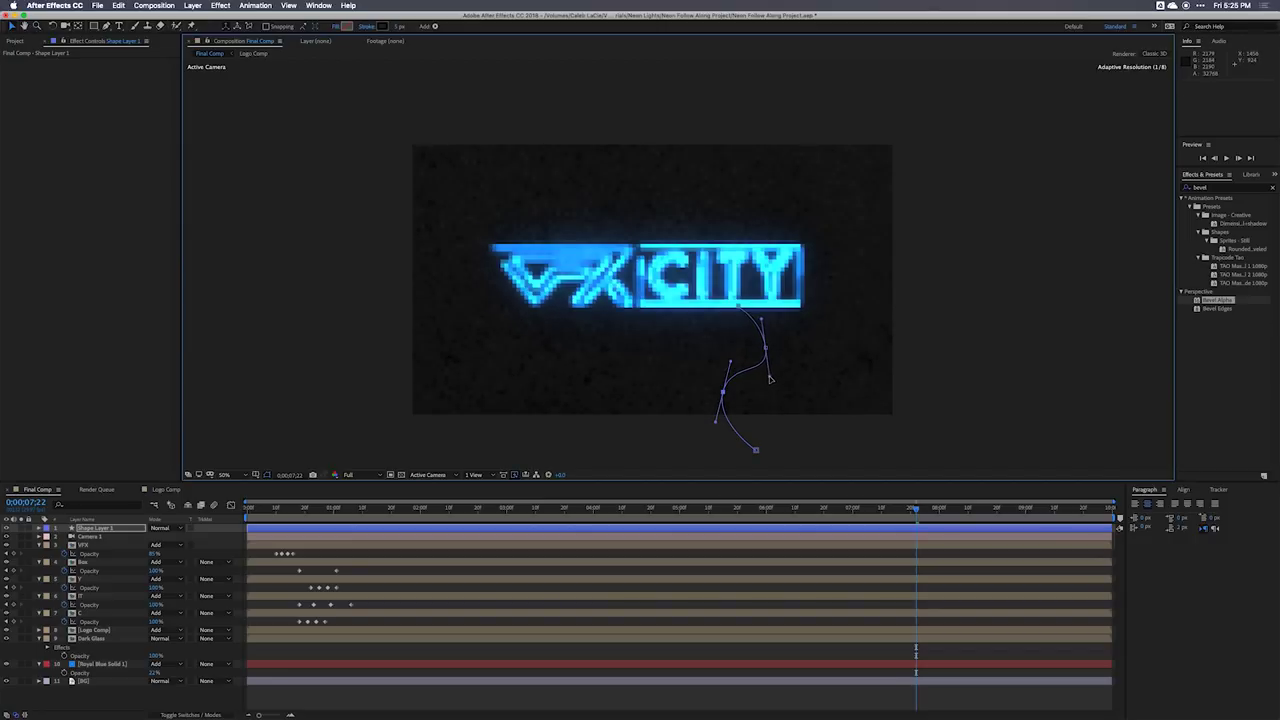
{"action": "key", "text": "v"}
{"action": "left_click", "coordinate": [937, 380]}
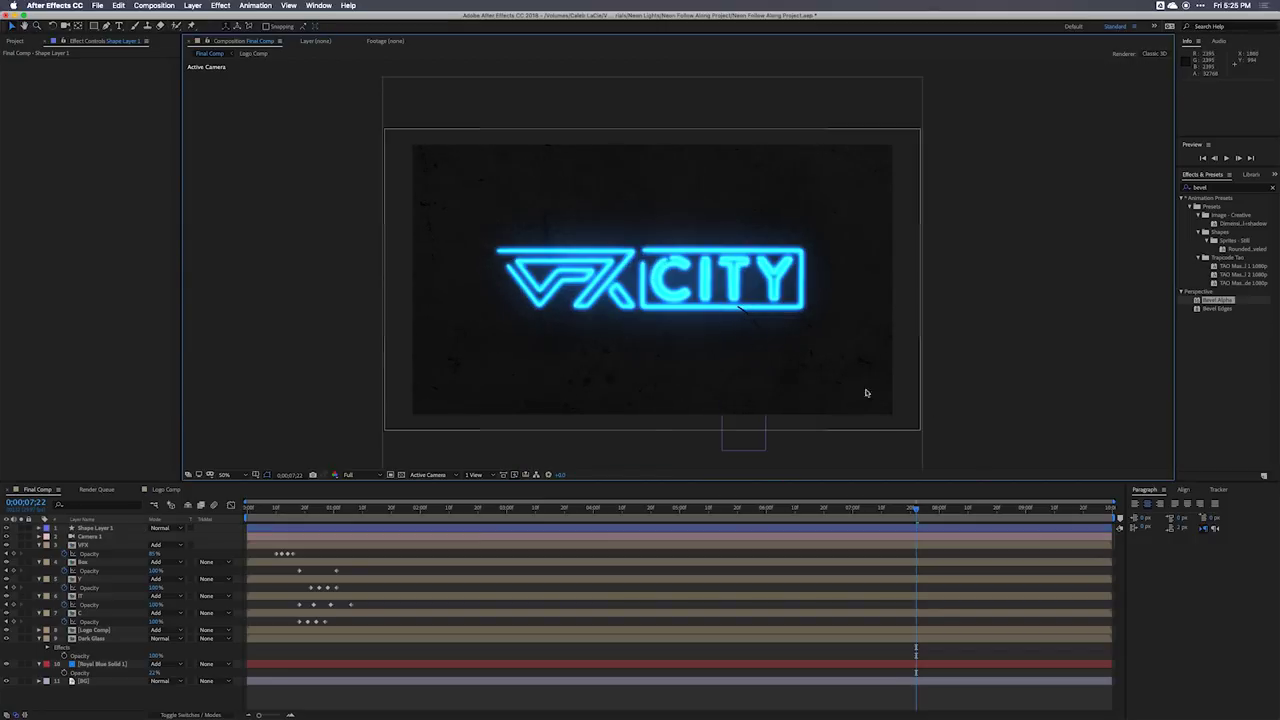
Move the new shape layer directly above BG and rename it Cable.
{"action": "left_click_drag", "start_coordinate": [100, 527], "coordinate": [113, 670]}
{"action": "key", "text": "Return"}
{"action": "type", "text": "Ca"}
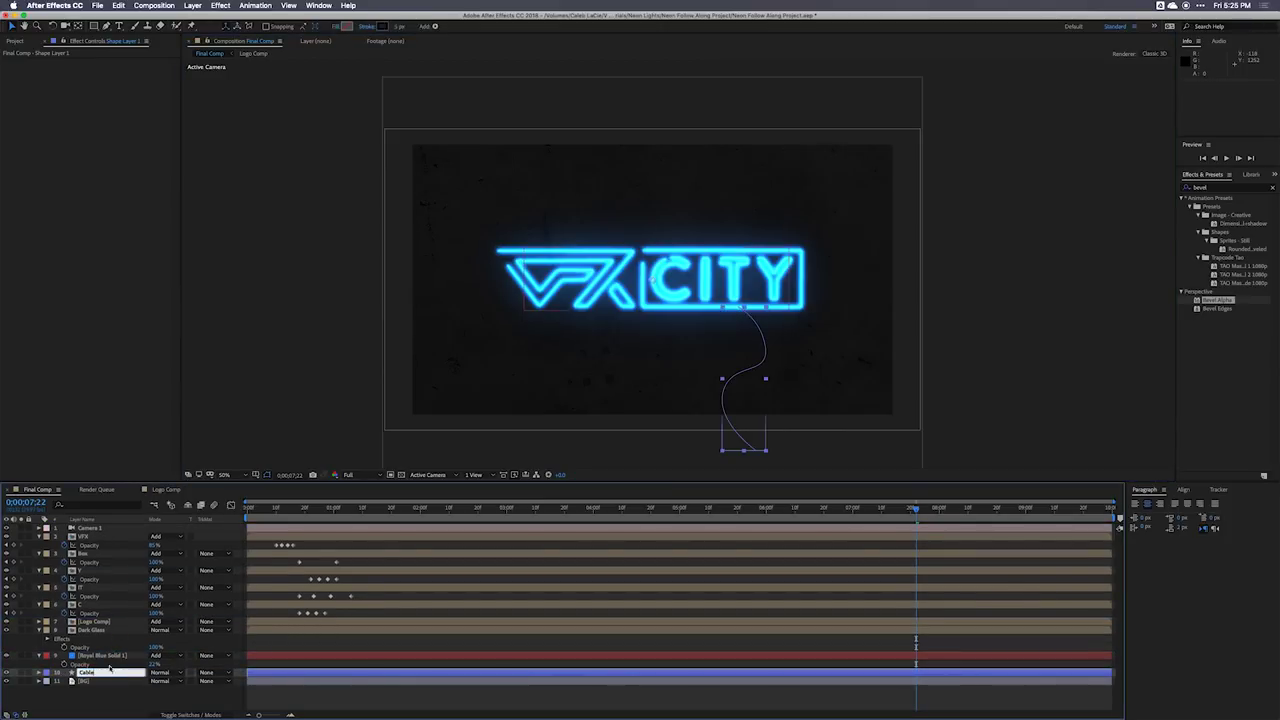
{"action": "type", "text": "ble"}
{"action": "key", "text": "Return"}
Apply Bevel Alpha to the Cable layer and set its Light Angle to -14°.
{"action": "left_click", "coordinate": [1003, 411]}
{"action": "left_click_drag", "start_coordinate": [893, 383], "coordinate": [904, 260]}
{"action": "key", "text": "period"}
{"action": "left_click_drag", "start_coordinate": [1215, 300], "coordinate": [128, 673]}
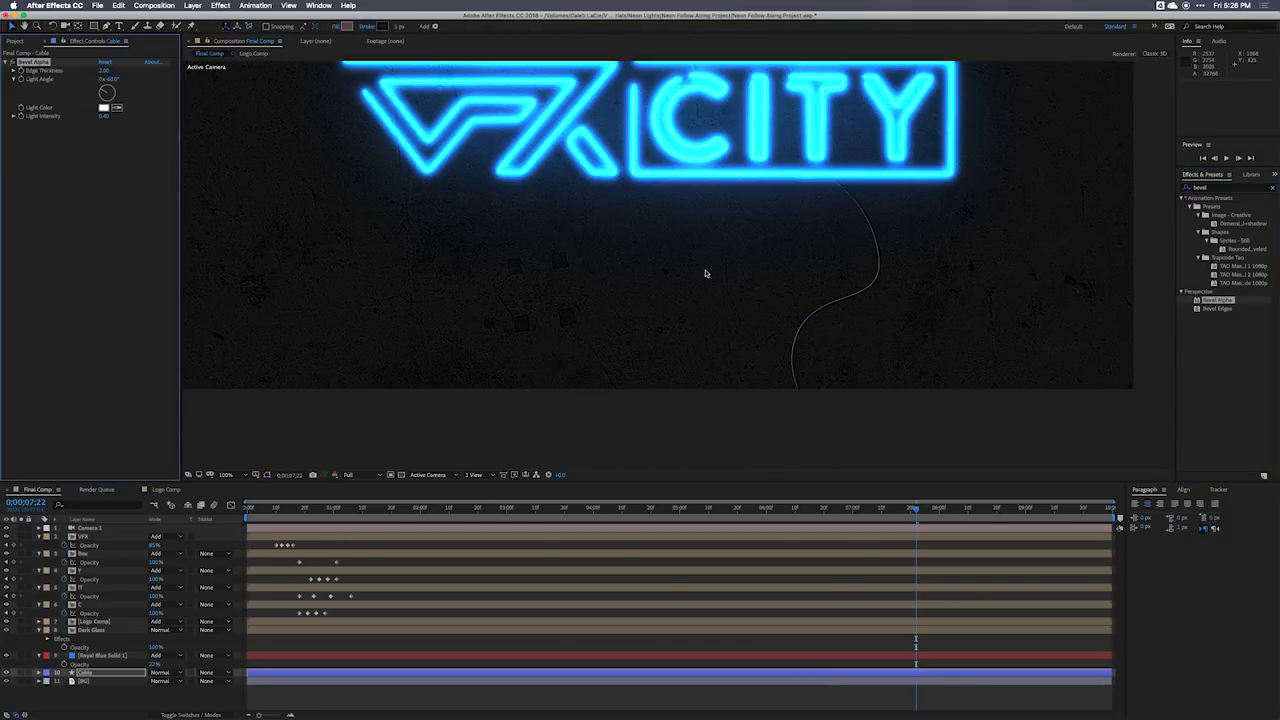
{"action": "scroll", "coordinate": [857, 266], "scroll_direction": "up", "scroll_amount": 2}
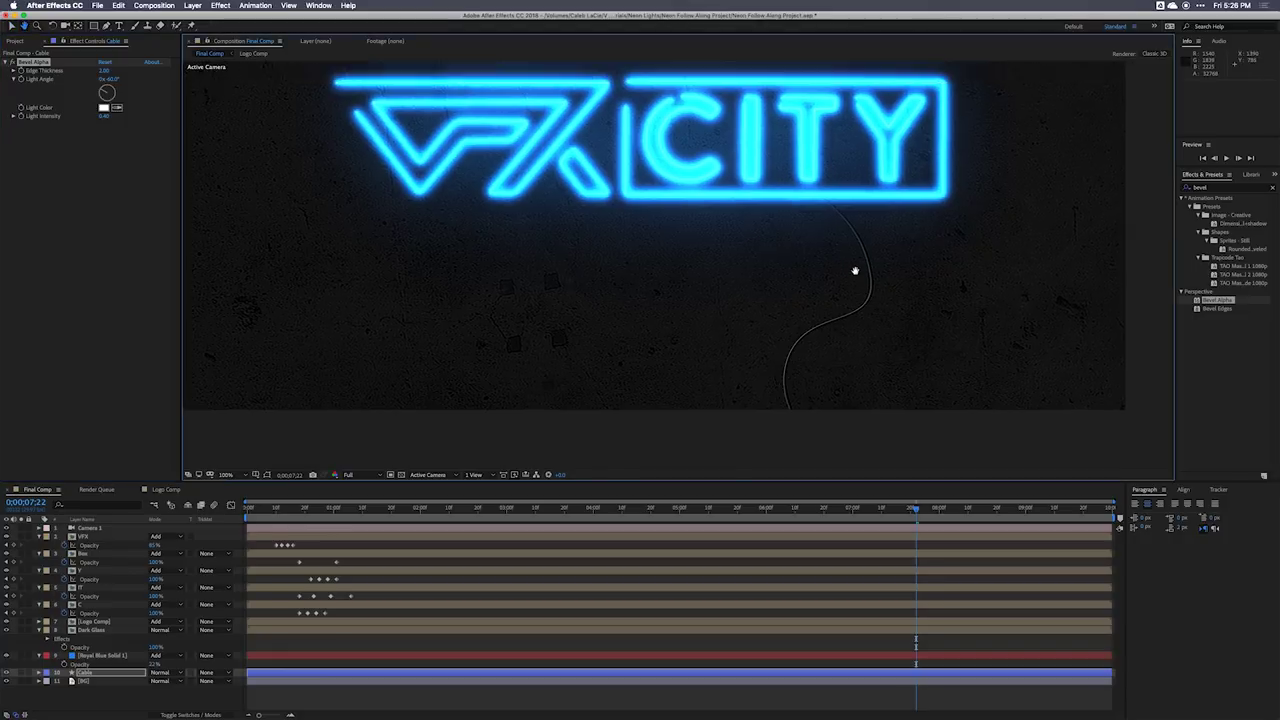
{"action": "left_click_drag", "start_coordinate": [102, 92], "coordinate": [103, 74]}
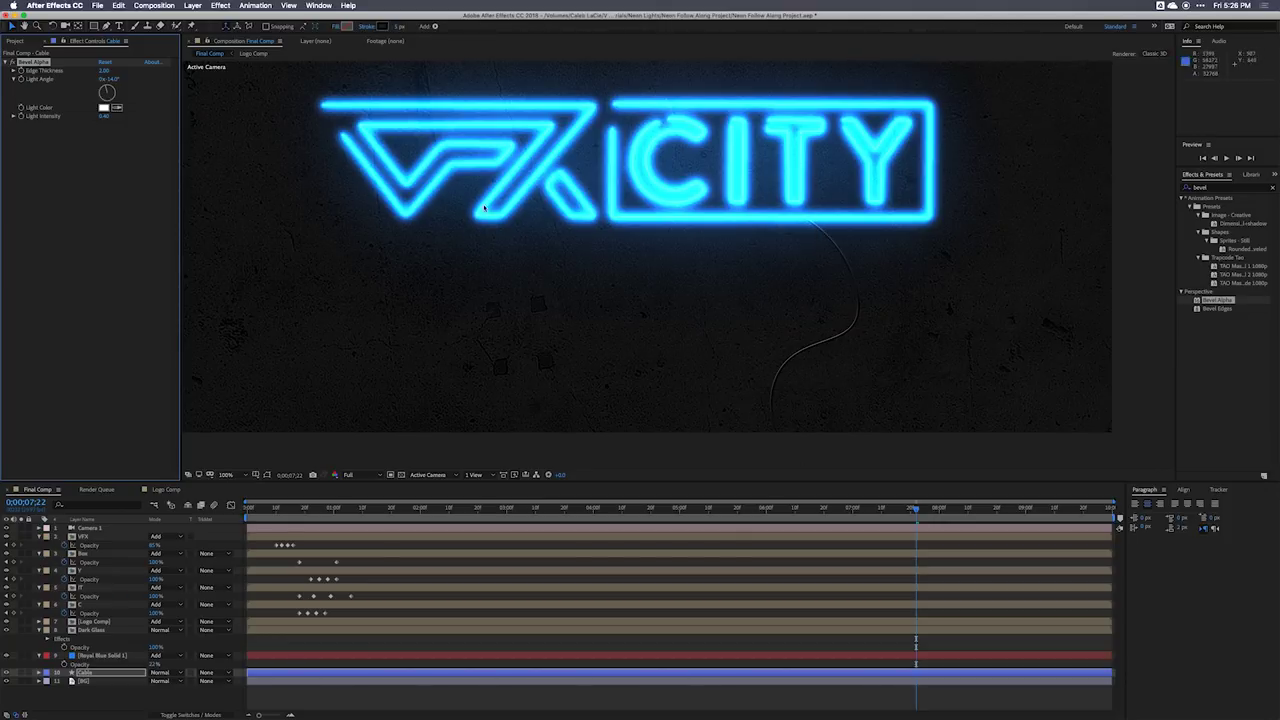
Set the Cable layer's Bevel Alpha Light Color to light blue 79D1FC.
{"action": "left_click", "coordinate": [103, 108]}
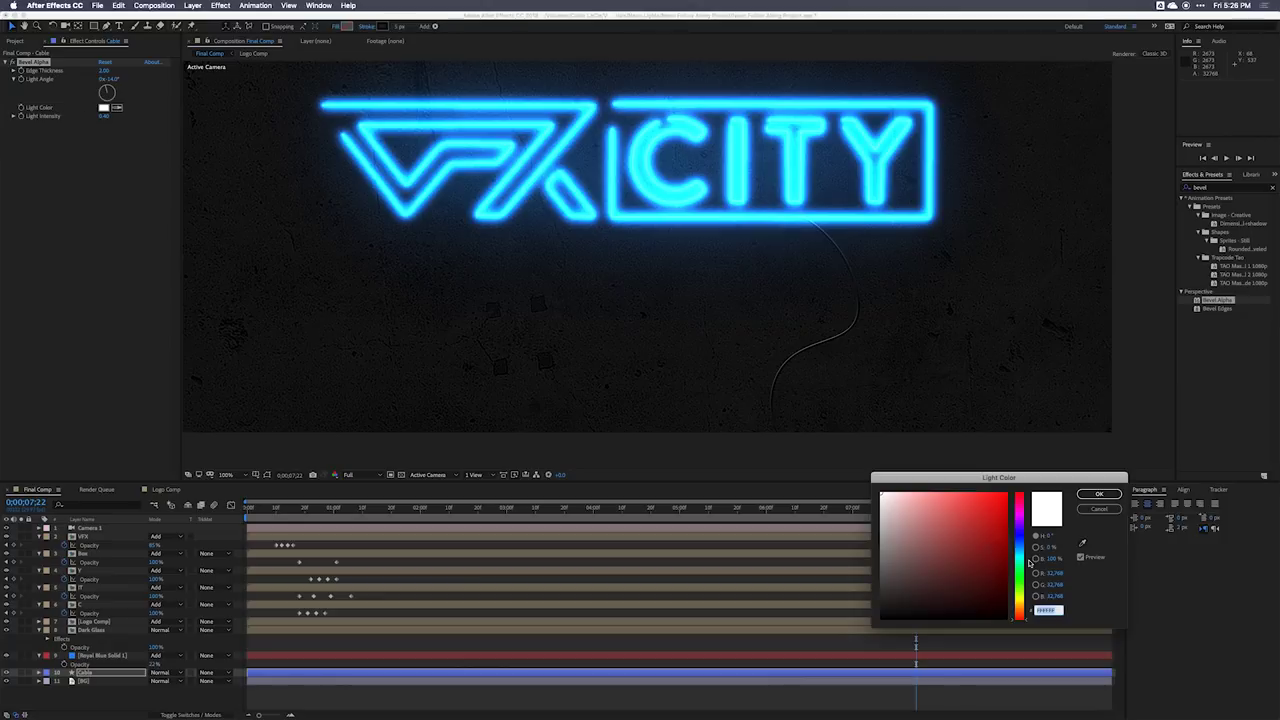
{"action": "left_click", "coordinate": [1020, 550]}
{"action": "left_click_drag", "start_coordinate": [998, 531], "coordinate": [992, 496]}
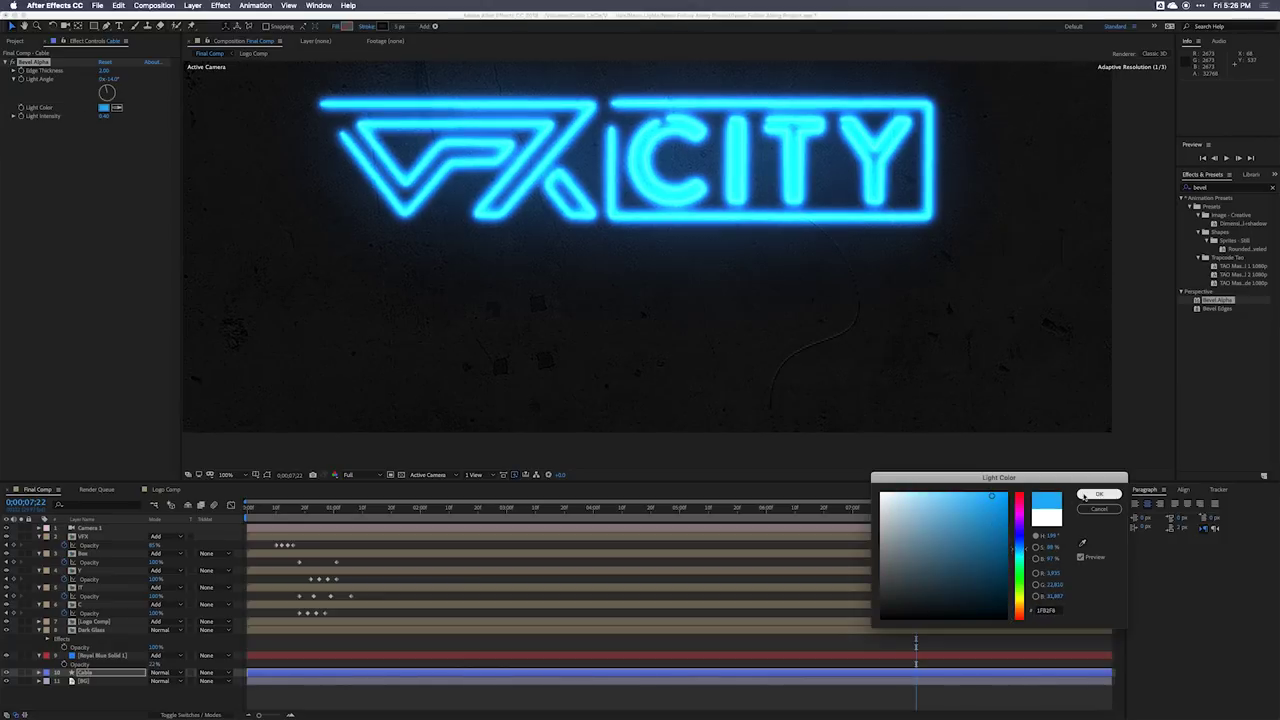
{"action": "left_click", "coordinate": [1085, 497]}
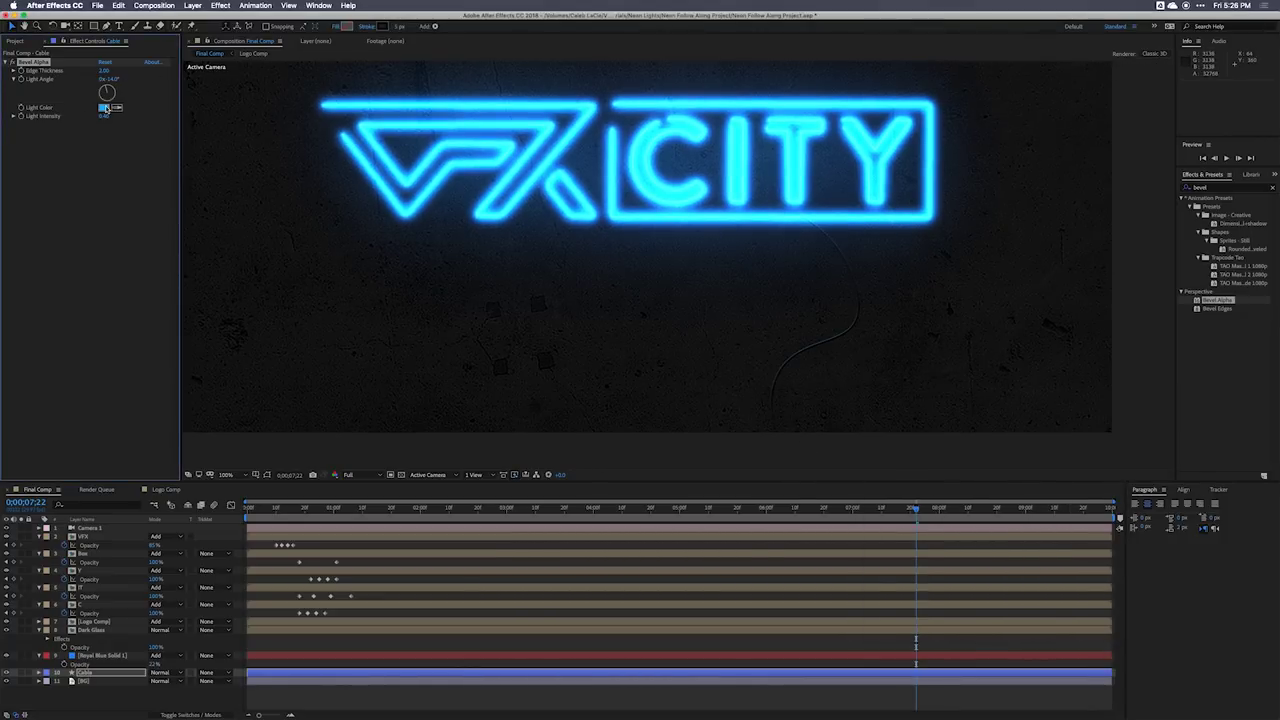
{"action": "left_click", "coordinate": [104, 108]}
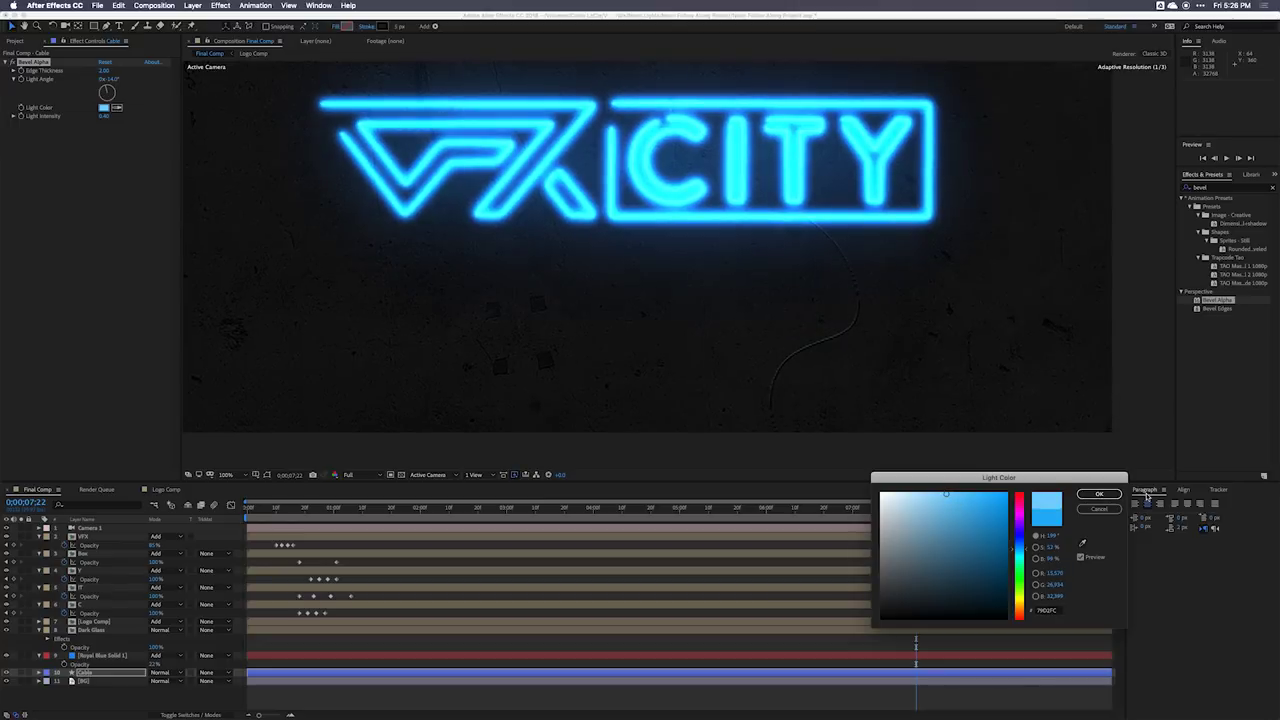
{"action": "left_click", "coordinate": [1099, 494]}
At 0;00;04;10, make the Cable layer 3D and adjust its vertical position to meet the neon box.
{"action": "left_click_drag", "start_coordinate": [295, 518], "coordinate": [622, 516]}
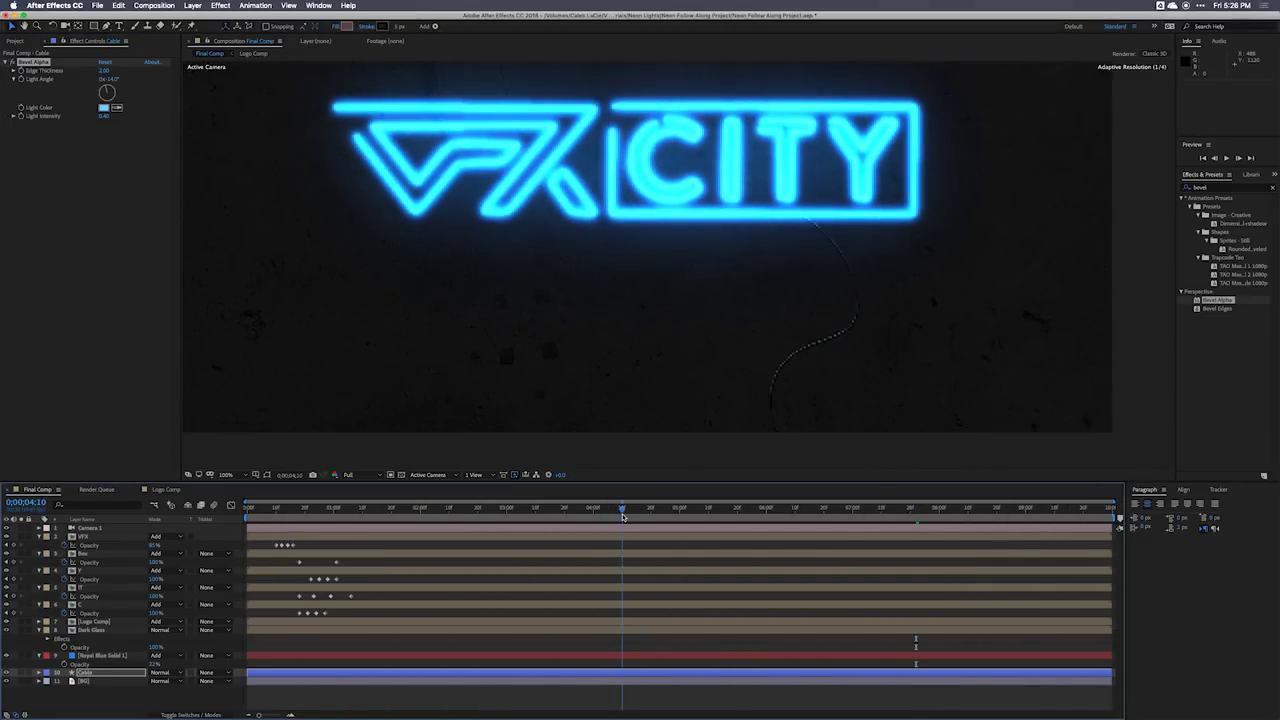
{"action": "left_click", "coordinate": [192, 714]}
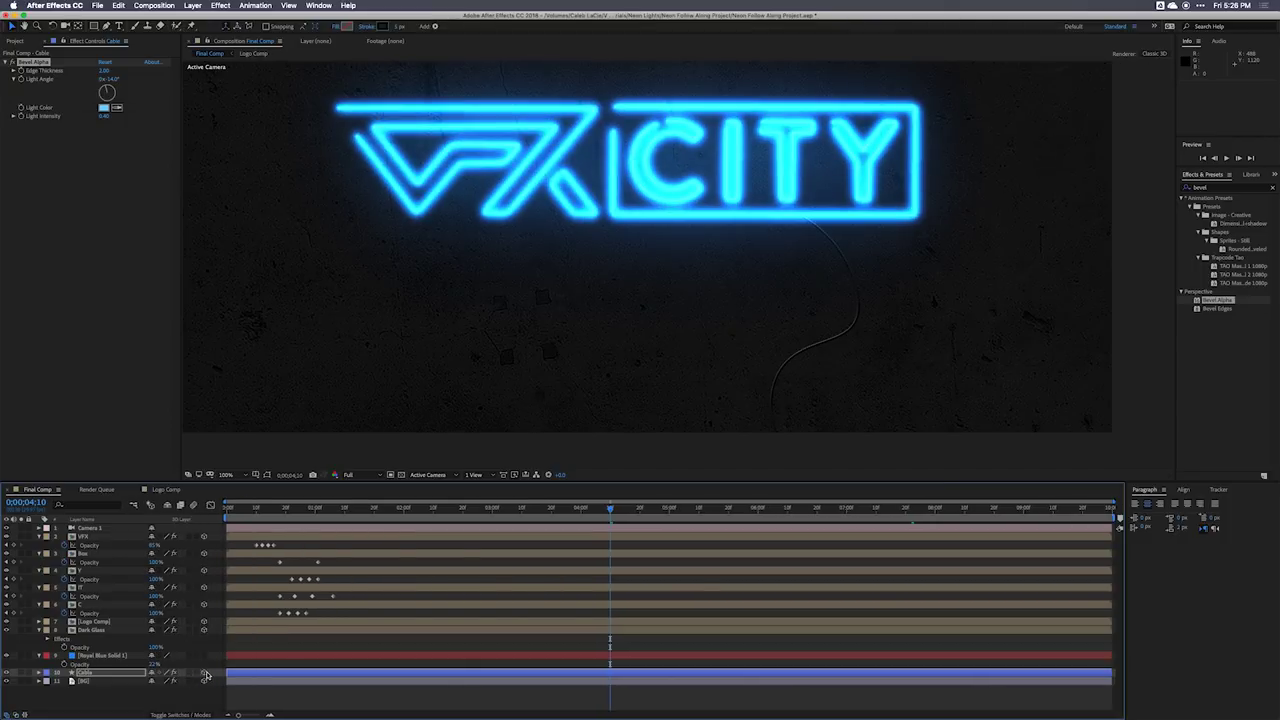
{"action": "key", "text": "Return"}
{"action": "key", "text": "p"}
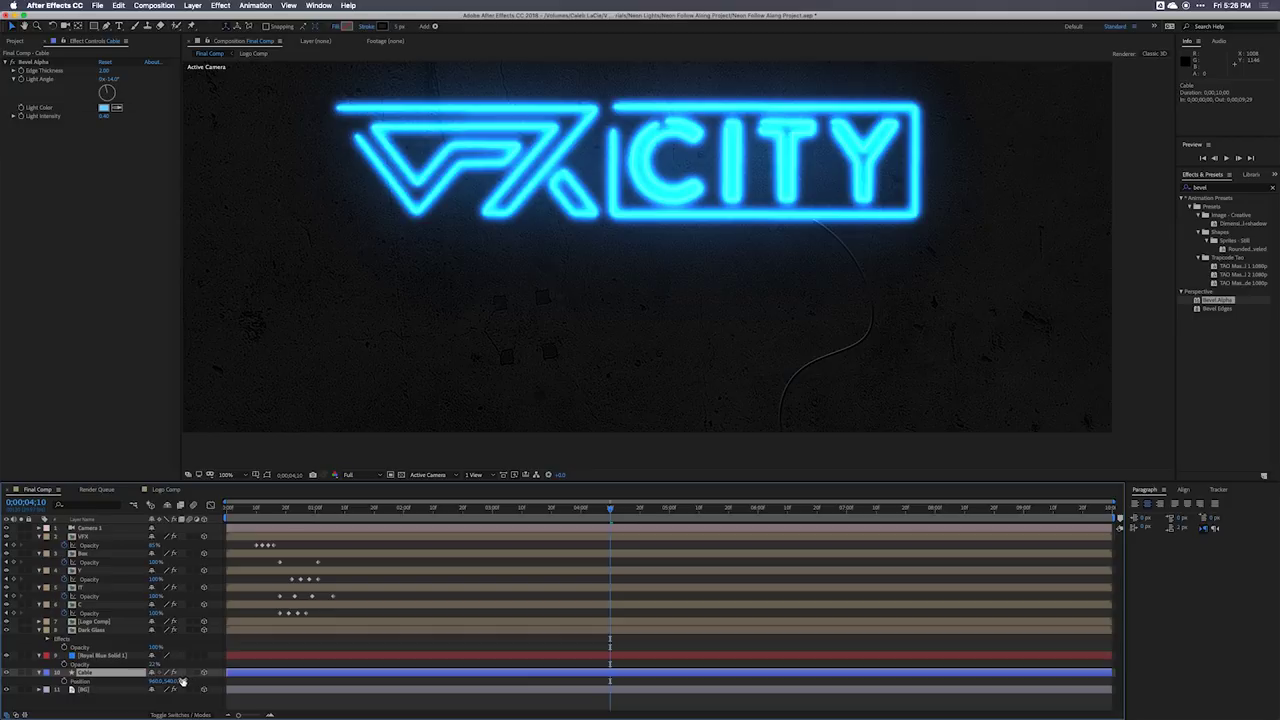
{"action": "left_click", "coordinate": [170, 682]}
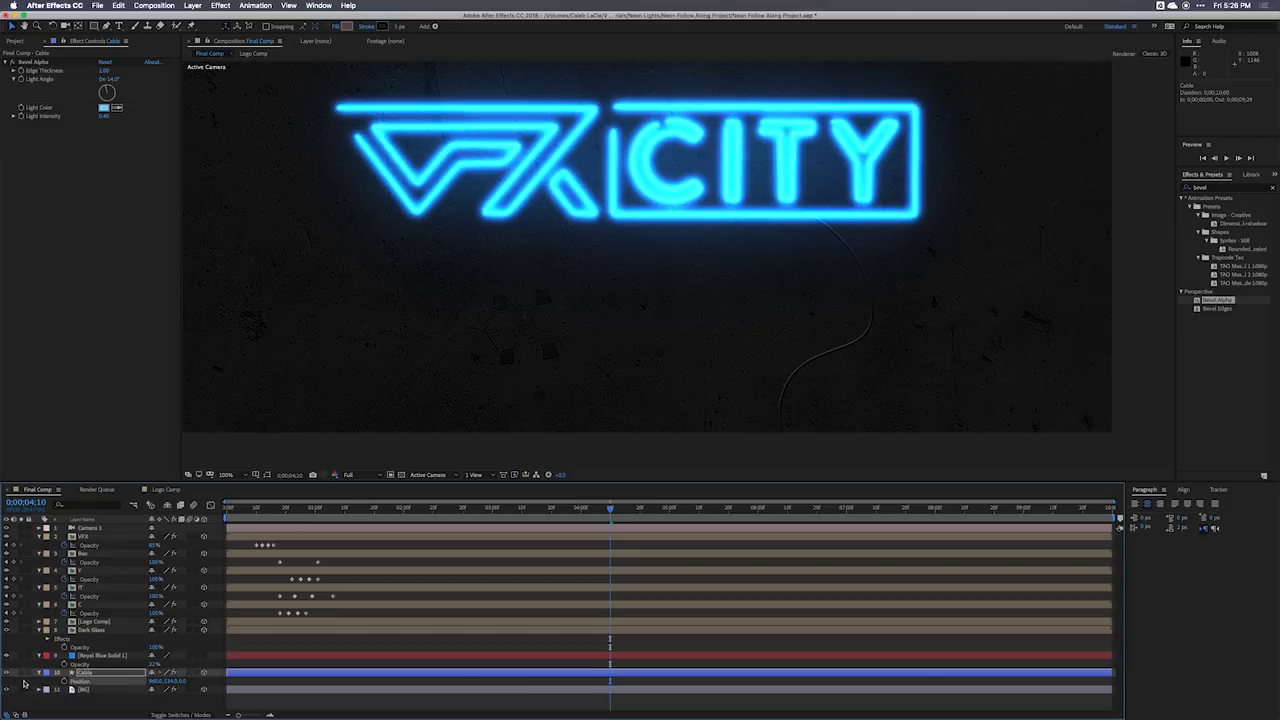
{"action": "left_click", "coordinate": [39, 673]}
Keyframe the Cable's Bevel Alpha Light Color, keeping light blue at 0;00;04;00 and setting black at 0;00;00;05.
{"action": "left_click_drag", "start_coordinate": [610, 508], "coordinate": [580, 508]}
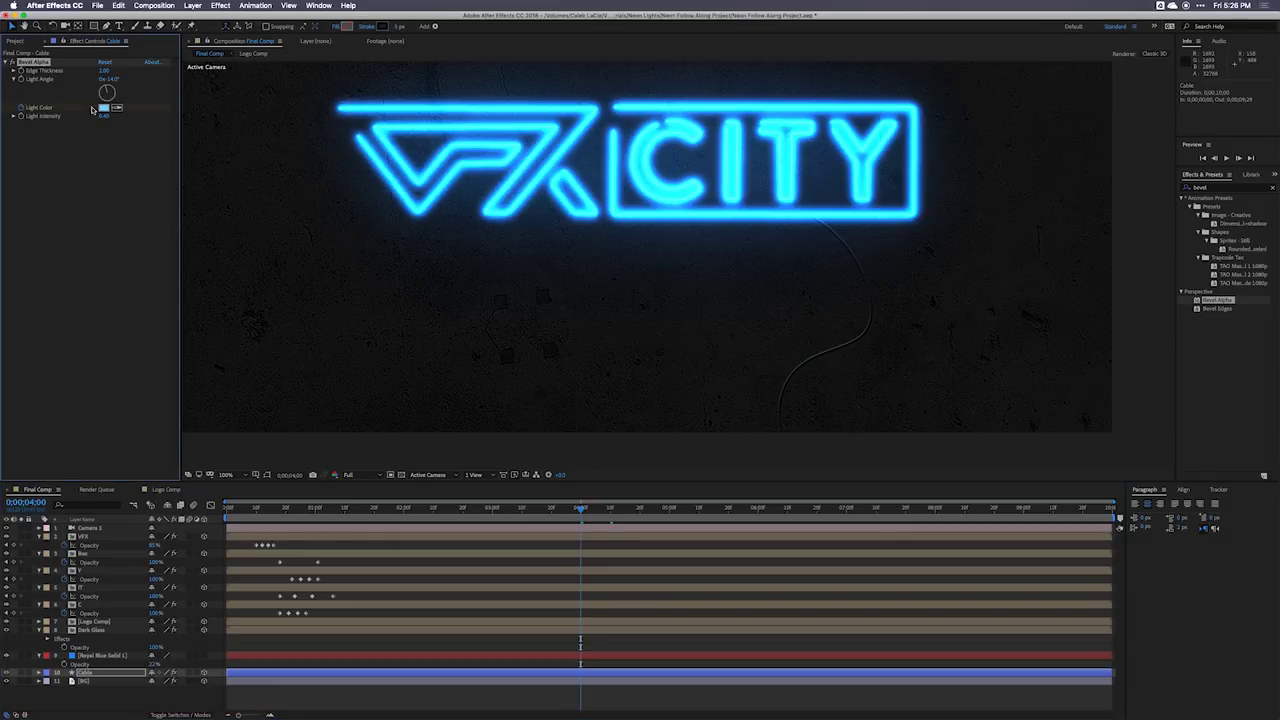
{"action": "left_click_drag", "start_coordinate": [580, 508], "coordinate": [242, 530]}
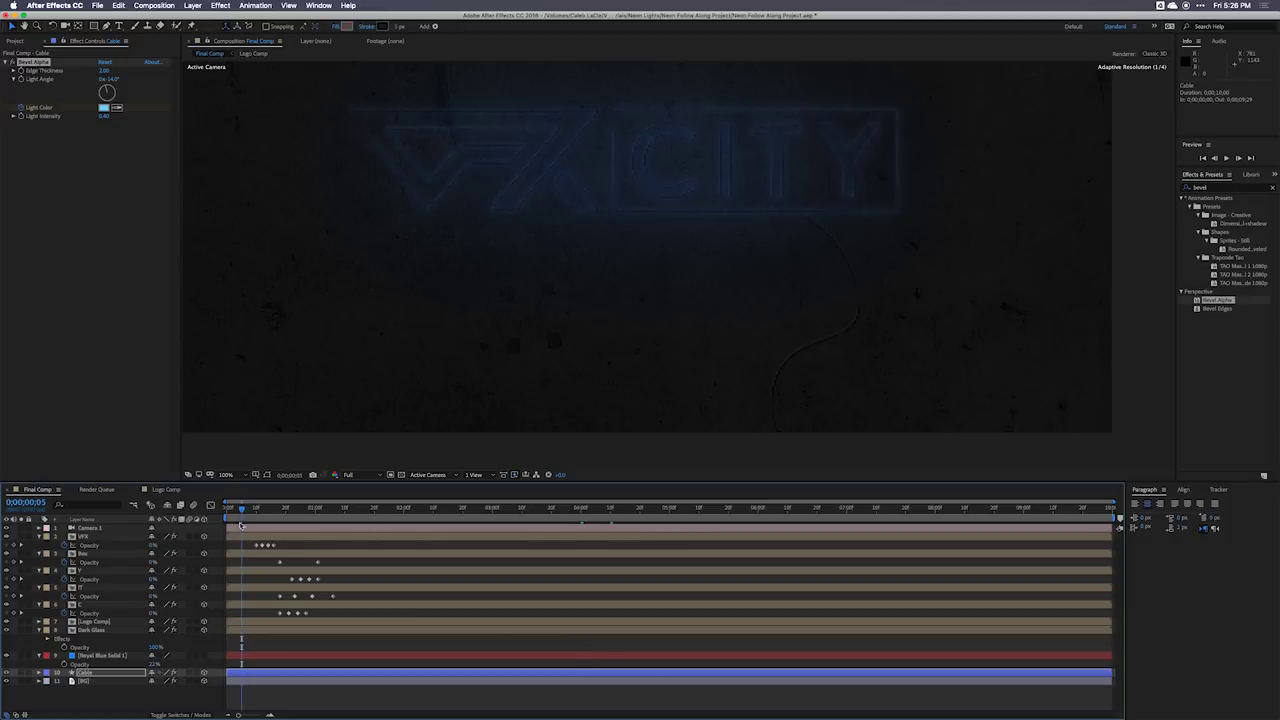
{"action": "left_click", "coordinate": [103, 107]}
{"action": "left_click_drag", "start_coordinate": [934, 603], "coordinate": [939, 650]}
{"action": "left_click", "coordinate": [1098, 494]}
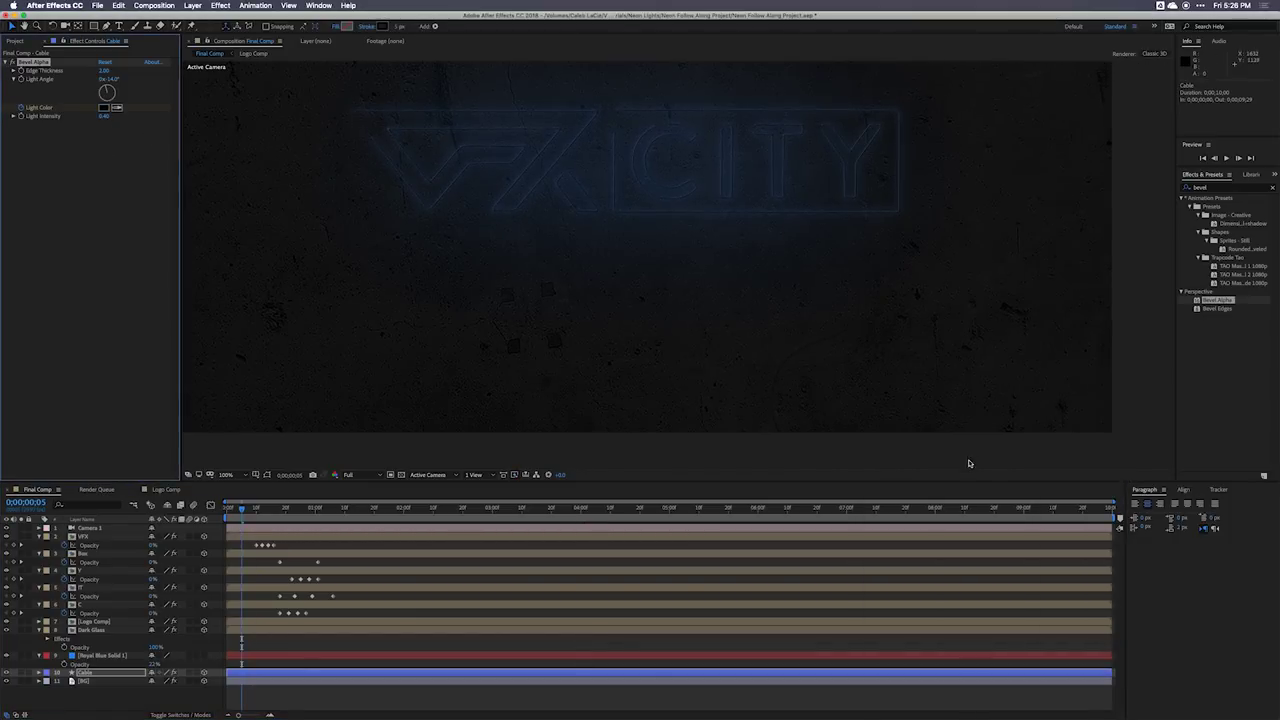
Move the current time to 0;00;05;10 and collapse the revealed properties of all layers.
{"action": "key", "text": "super+Down"}
{"action": "left_click_drag", "start_coordinate": [240, 512], "coordinate": [699, 540]}
{"action": "scroll", "coordinate": [680, 390], "scroll_direction": "down", "scroll_amount": 2}
{"action": "scroll", "coordinate": [657, 335], "scroll_direction": "up", "scroll_amount": 1}
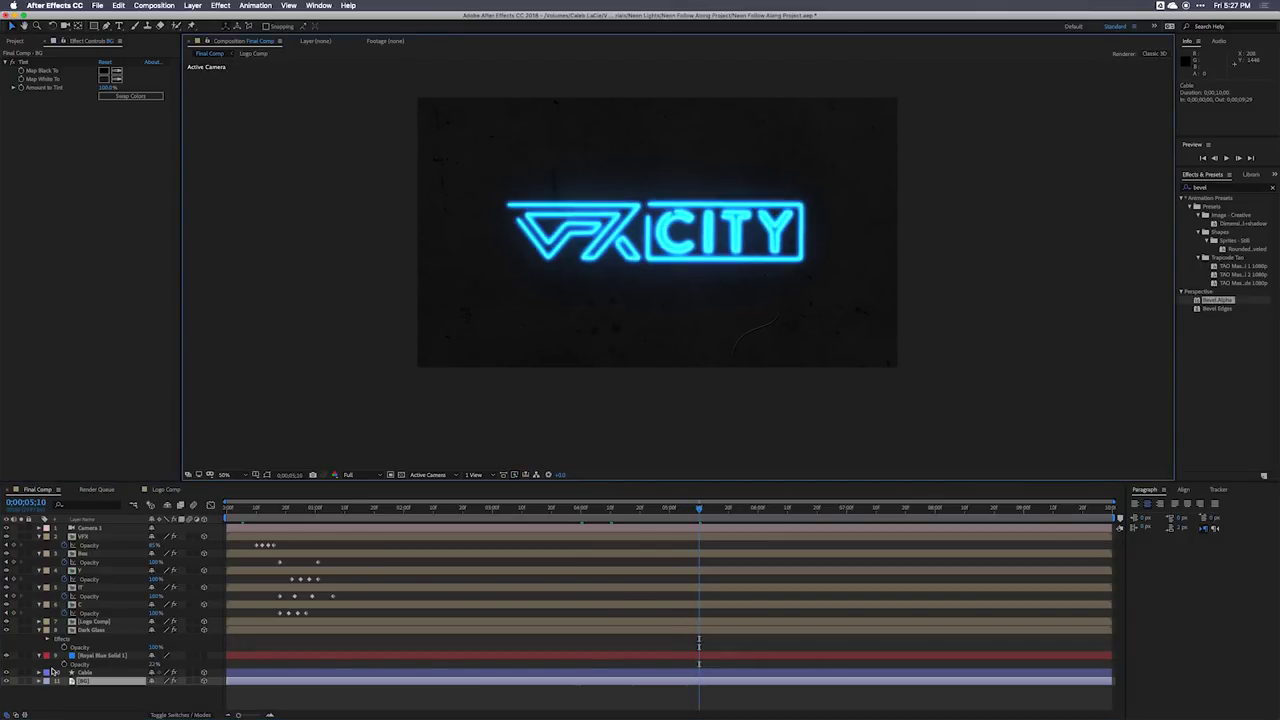
{"action": "key", "text": "super+a"}
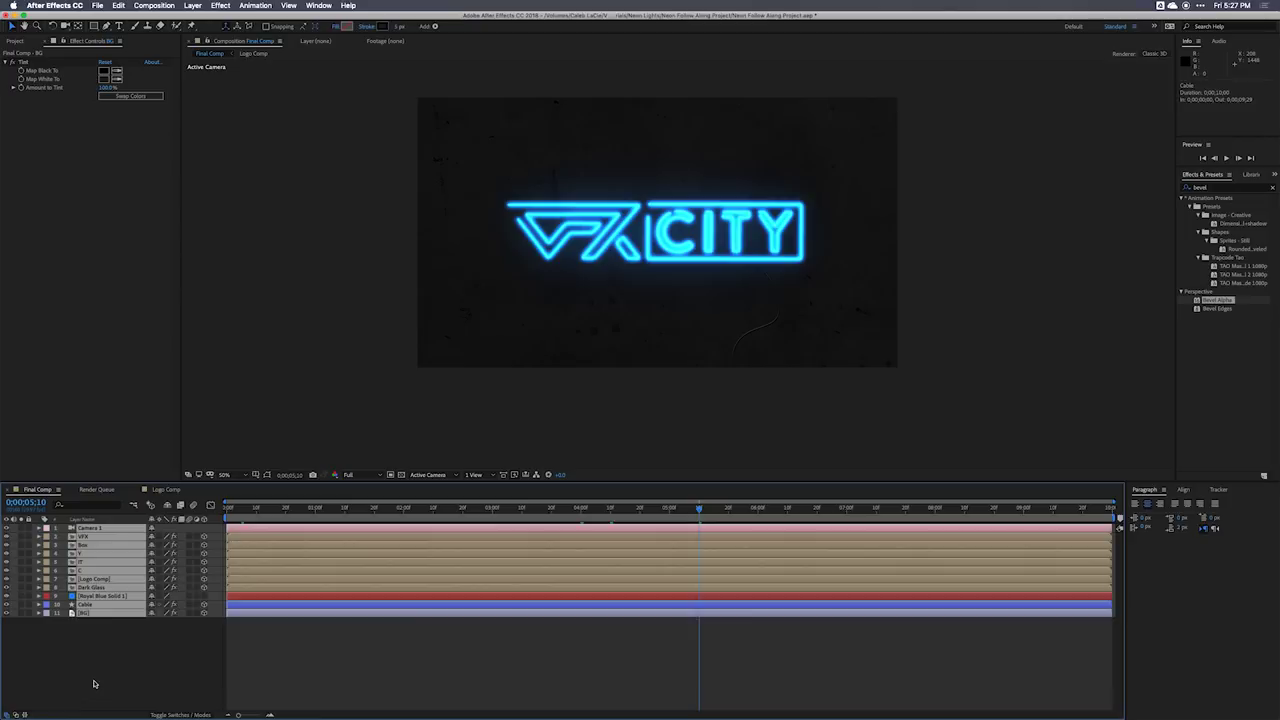
{"action": "key", "text": "u"}
Duplicate the Dark Glass layer and place the copy directly beneath the original.
{"action": "left_click", "coordinate": [110, 613]}
{"action": "left_click", "coordinate": [106, 586]}
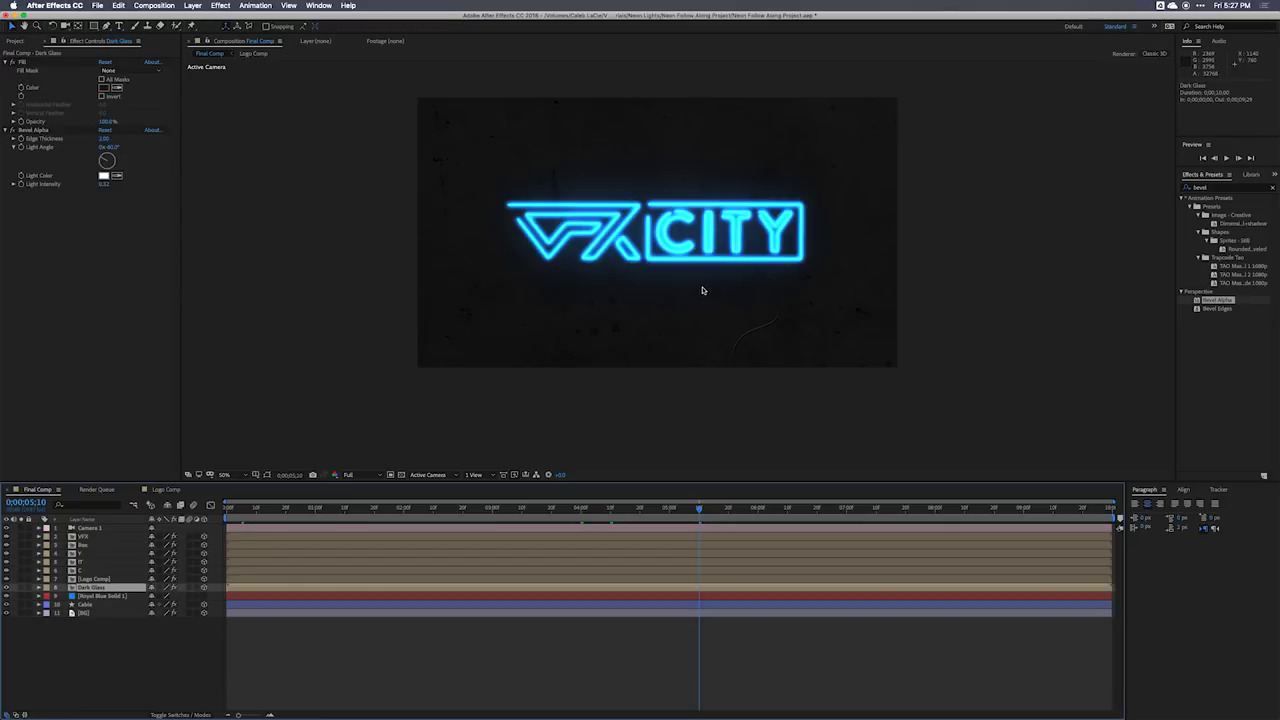
{"action": "key", "text": "period"}
{"action": "key", "text": "super+d"}
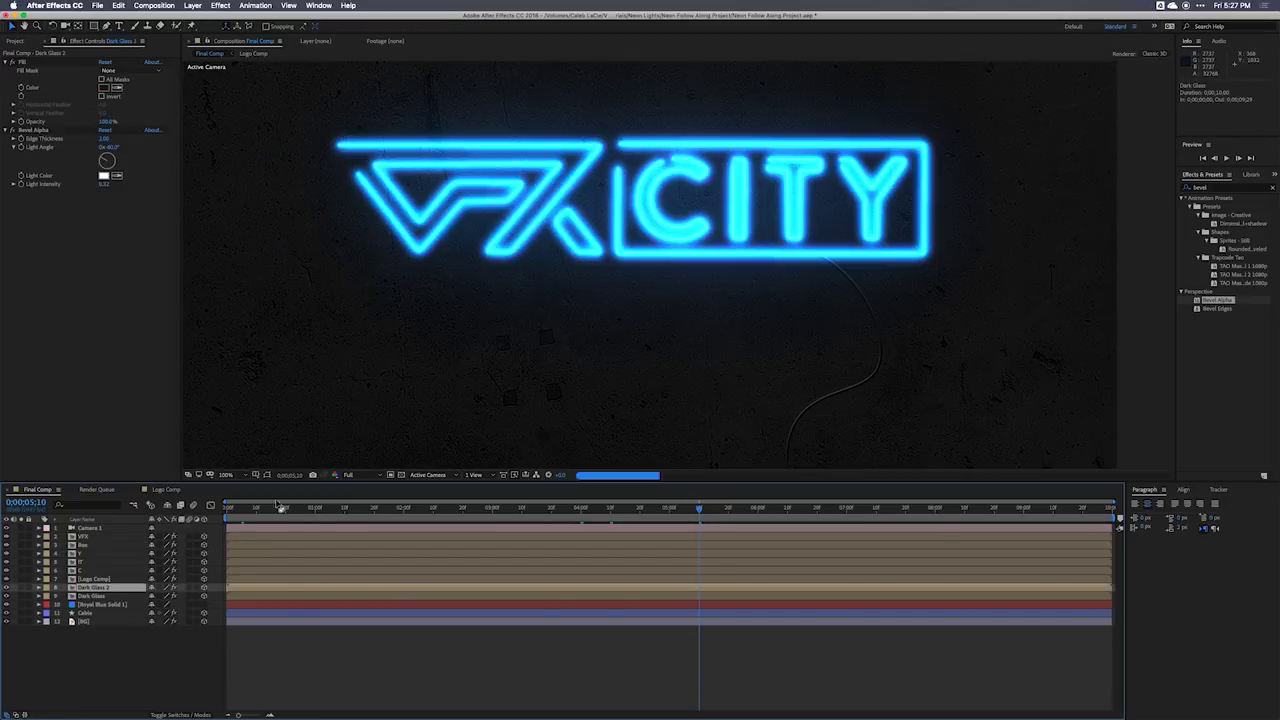
{"action": "left_click_drag", "start_coordinate": [106, 587], "coordinate": [106, 597]}
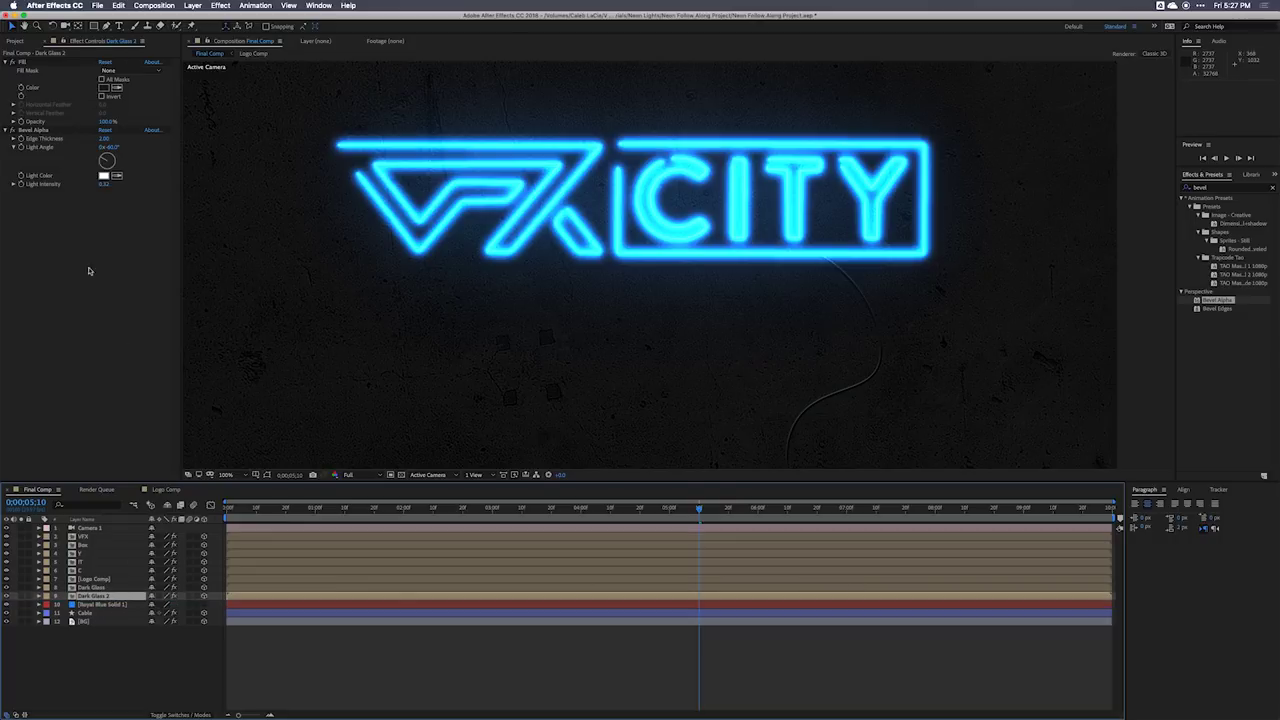
Remove Bevel Alpha from the Dark Glass copy and set its Fill color to black 000000.
{"action": "left_click", "coordinate": [46, 131]}
{"action": "key", "text": "Delete"}
{"action": "left_click", "coordinate": [103, 88]}
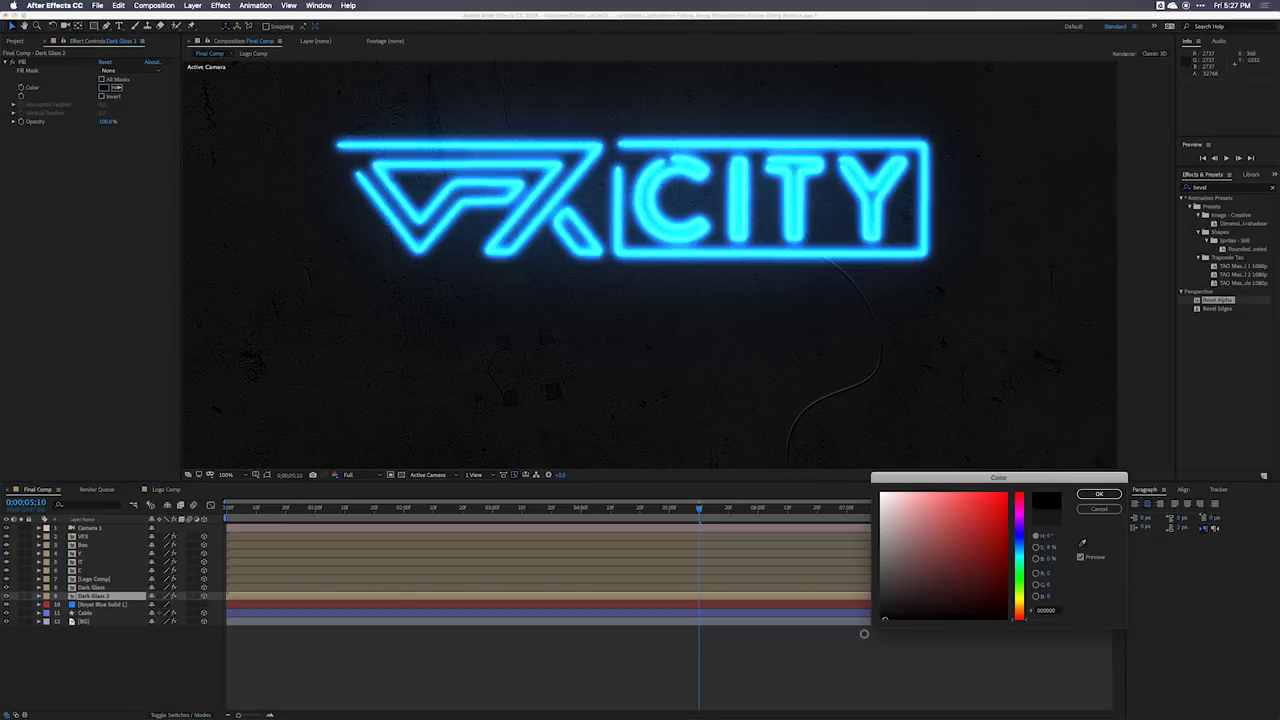
{"action": "left_click", "coordinate": [1098, 494]}
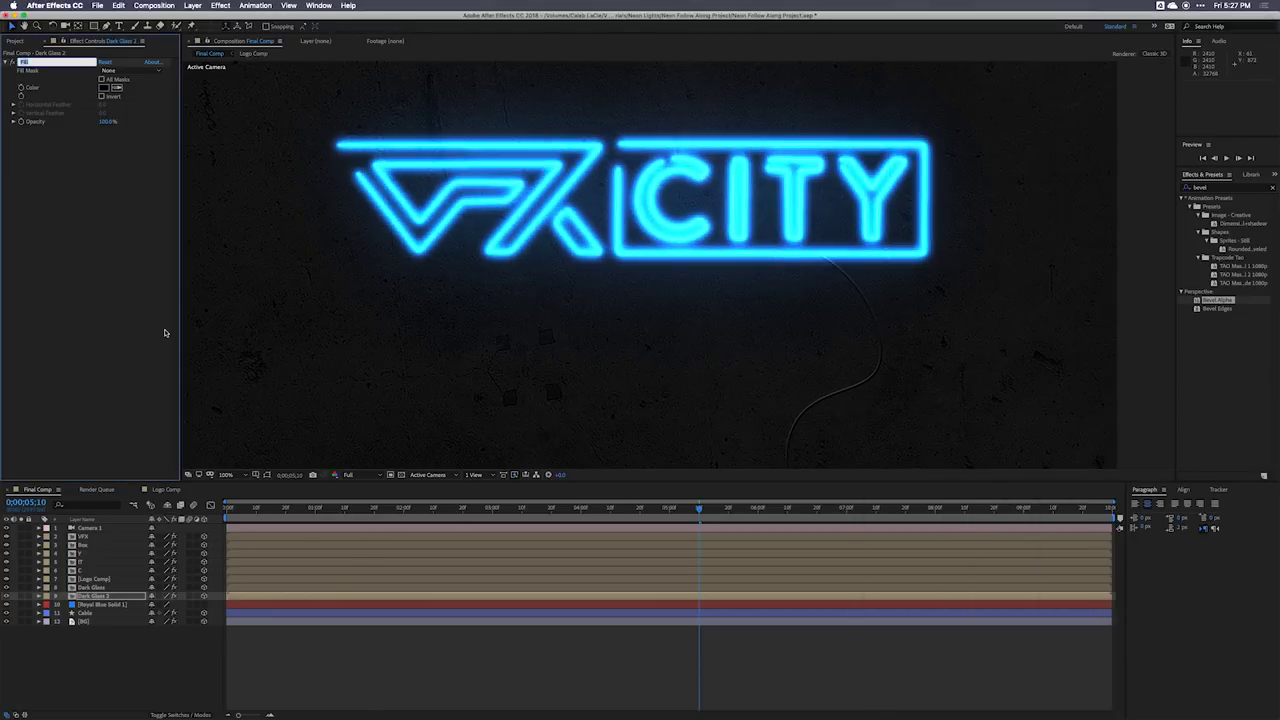
{"action": "left_click", "coordinate": [108, 192]}
Solo the Dark Glass copy with BG, rename the copy Shadow, and offset it by about 8 px right and 7 px down.
{"action": "left_click", "coordinate": [20, 622]}
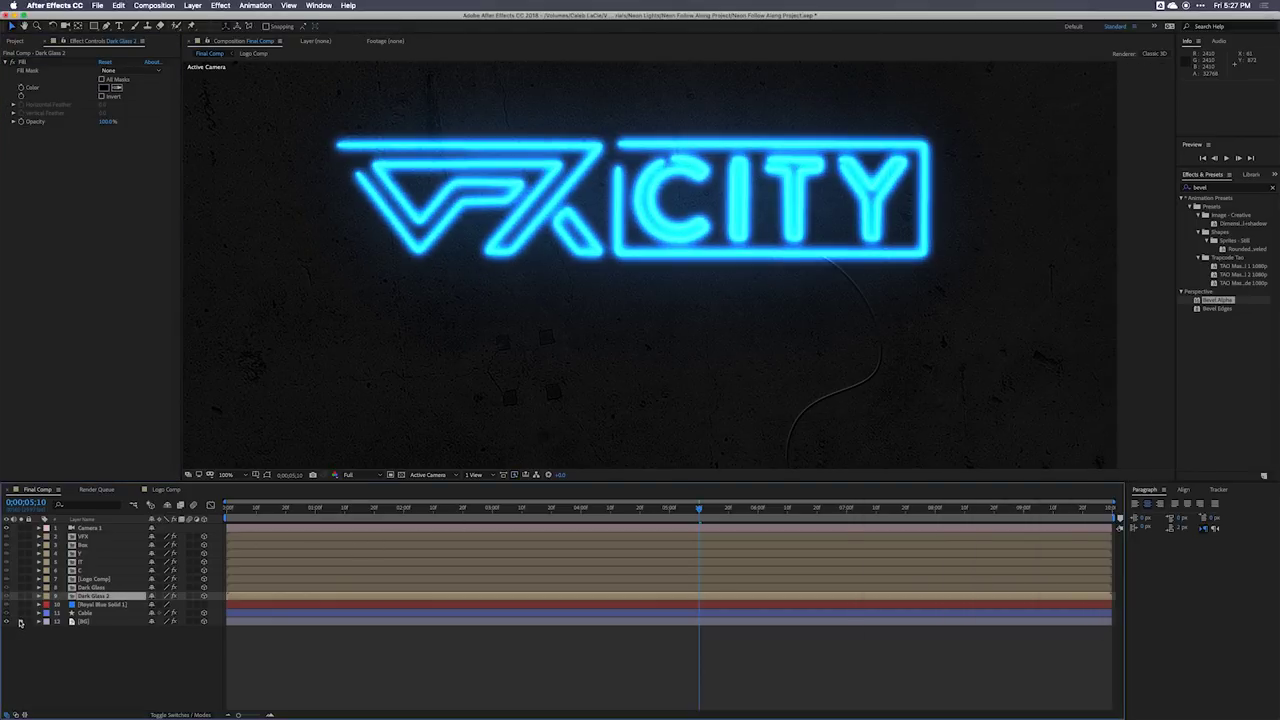
{"action": "left_click", "coordinate": [21, 596]}
{"action": "key", "text": "Return"}
{"action": "type", "text": "Shadow"}
{"action": "key", "text": "Return"}
{"action": "left_click_drag", "start_coordinate": [581, 238], "coordinate": [593, 238]}
Apply Fast Box Blur to the Shadow layer with a Blur Radius of 3 and turn off soloing.
{"action": "left_click", "coordinate": [1205, 187]}
{"action": "type", "text": "fast"}
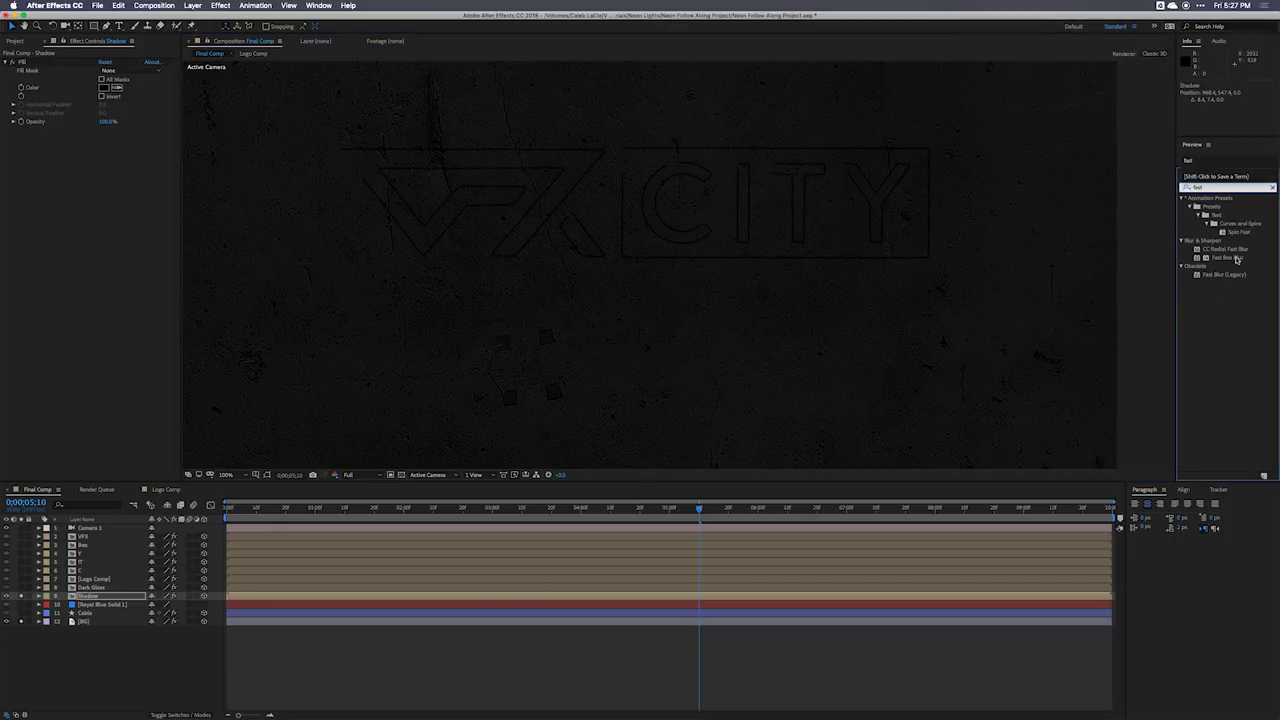
{"action": "left_click_drag", "start_coordinate": [1231, 261], "coordinate": [80, 270]}
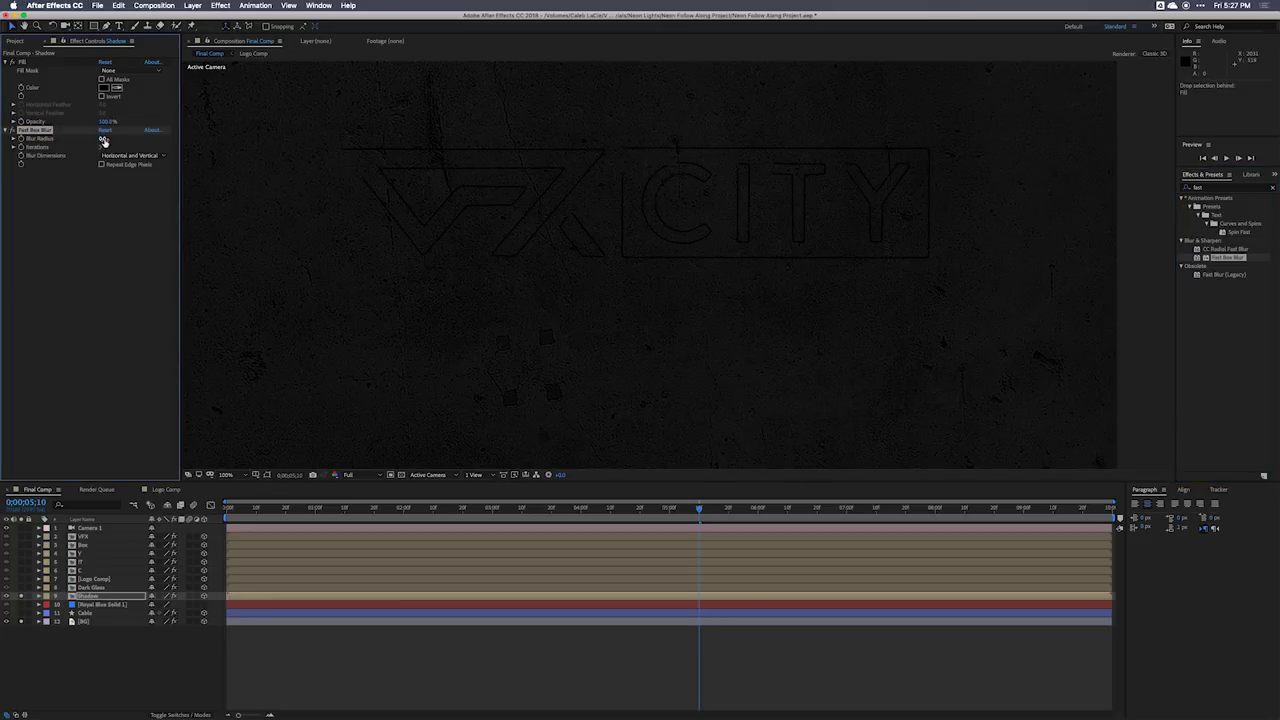
{"action": "left_click_drag", "start_coordinate": [108, 139], "coordinate": [104, 142]}
{"action": "left_click", "coordinate": [21, 622]}
{"action": "left_click", "coordinate": [114, 669]}
{"action": "key", "text": "comma"}
{"action": "key", "text": "Home"}
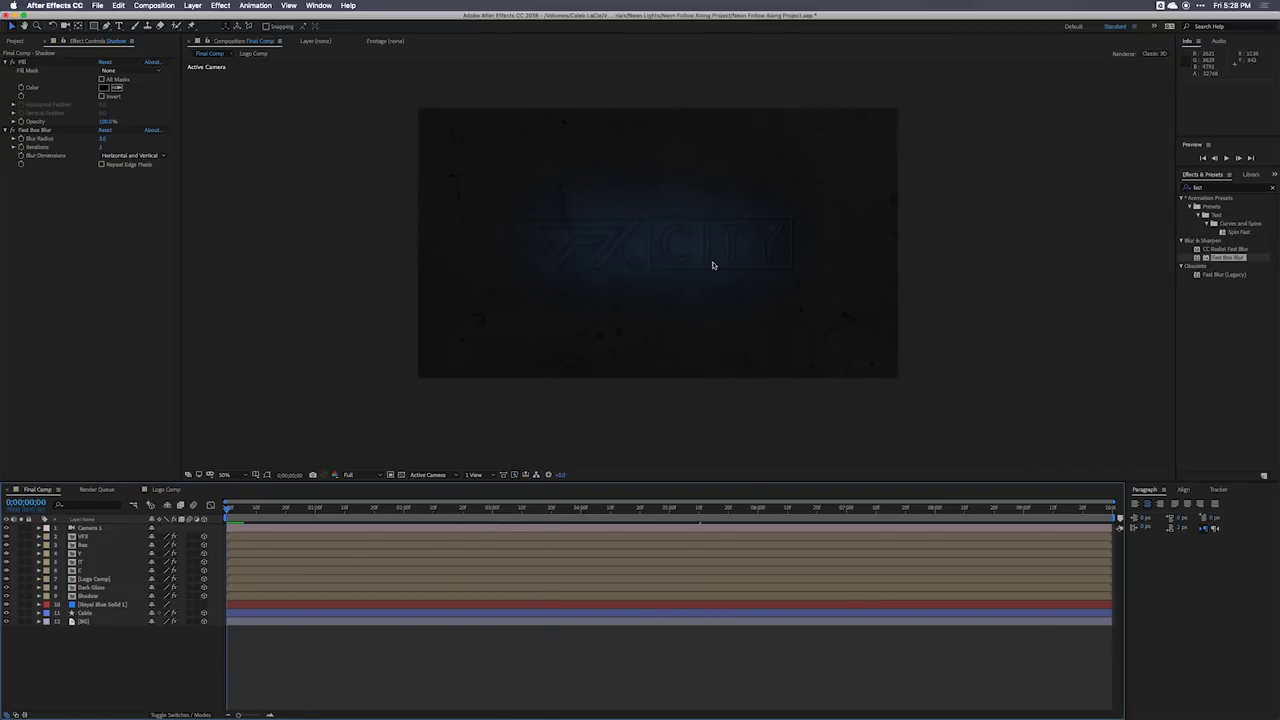
Keyframe Royal Blue Solid 1's Opacity at 0;00;04;00, set it to 0% at 0;00;00;06, and preview the animation.
{"action": "left_click_drag", "start_coordinate": [248, 515], "coordinate": [585, 514]}
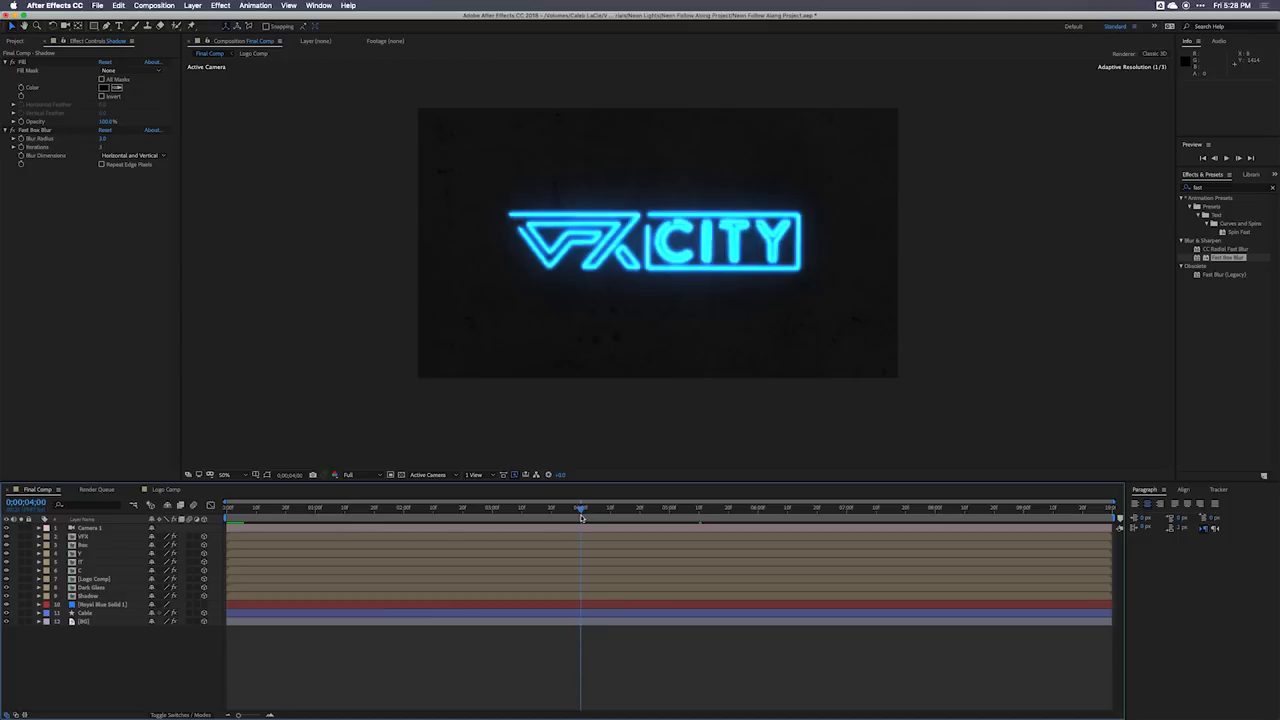
{"action": "left_click", "coordinate": [98, 605]}
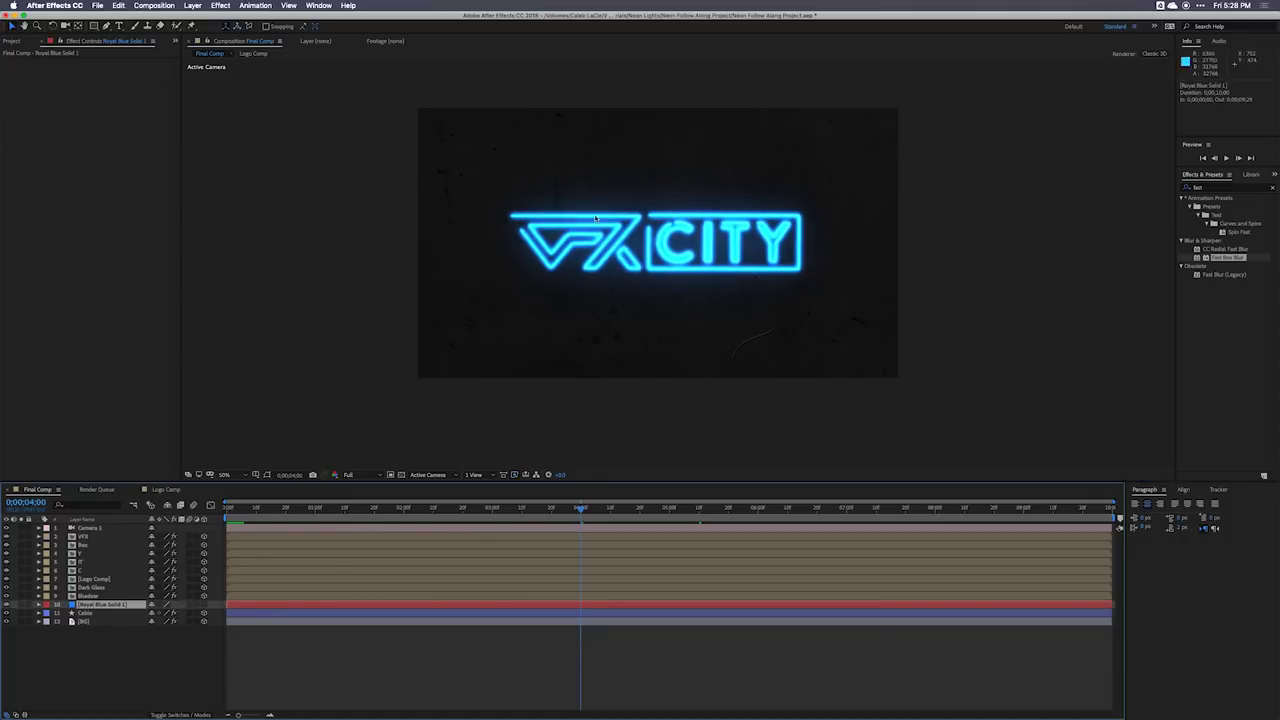
{"action": "key", "text": "t"}
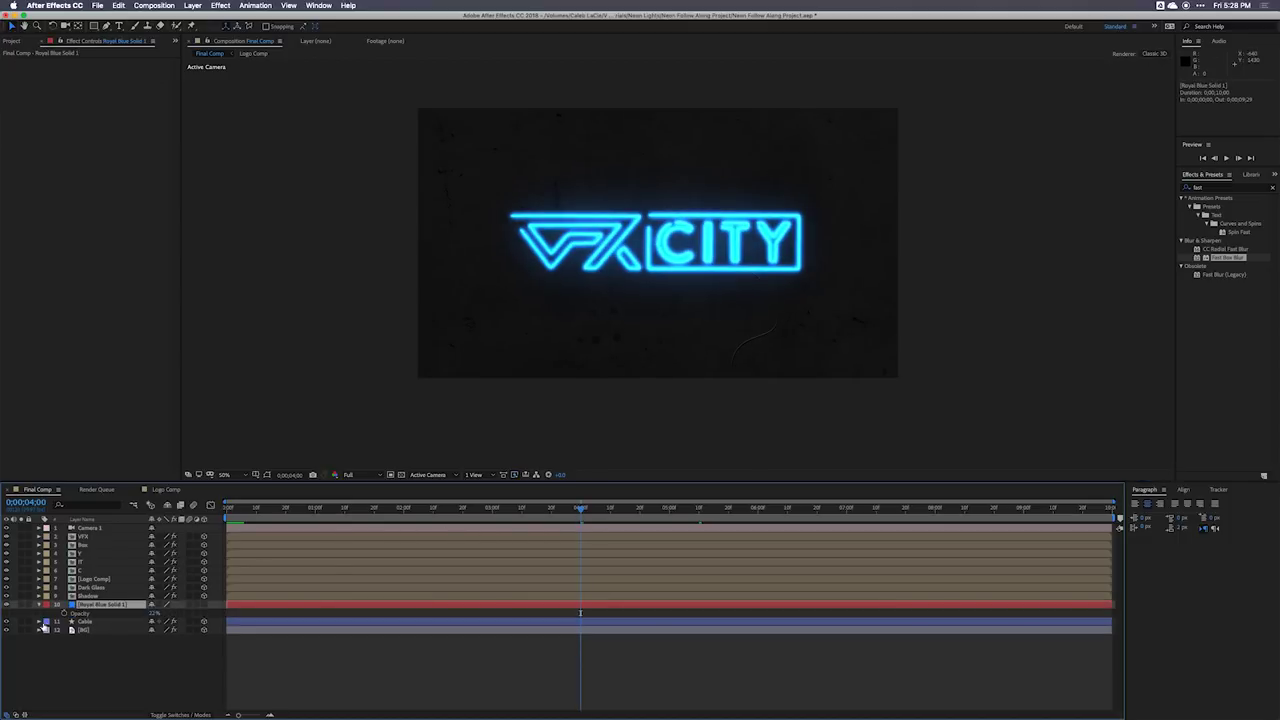
{"action": "left_click", "coordinate": [64, 614]}
{"action": "left_click_drag", "start_coordinate": [513, 518], "coordinate": [244, 534]}
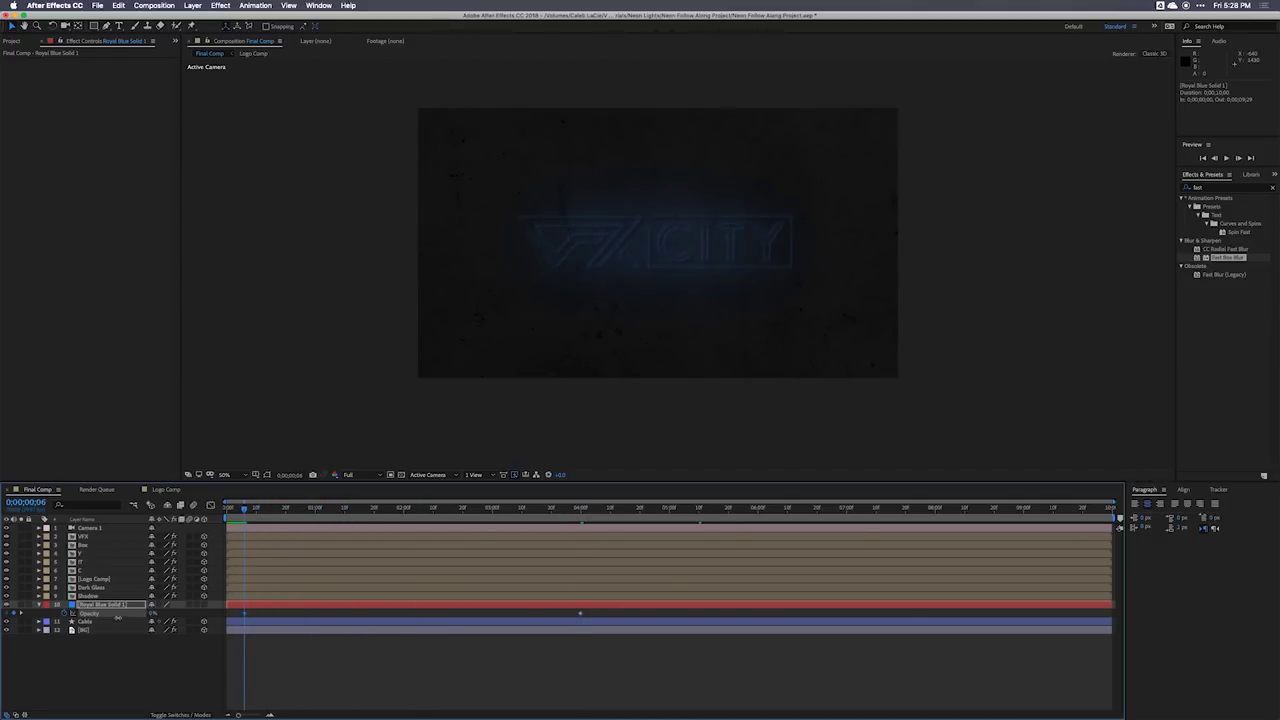
{"action": "left_click_drag", "start_coordinate": [118, 617], "coordinate": [105, 617]}
{"action": "left_click", "coordinate": [133, 655]}
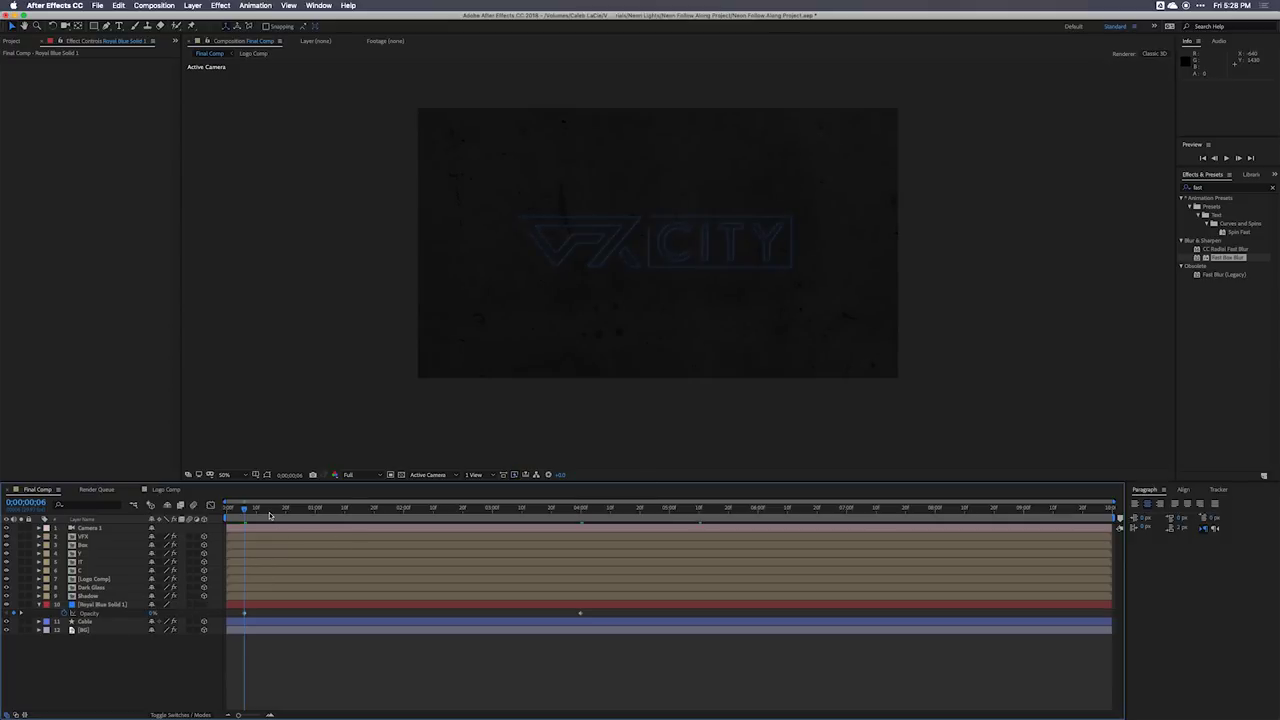
{"action": "key", "text": "space"}
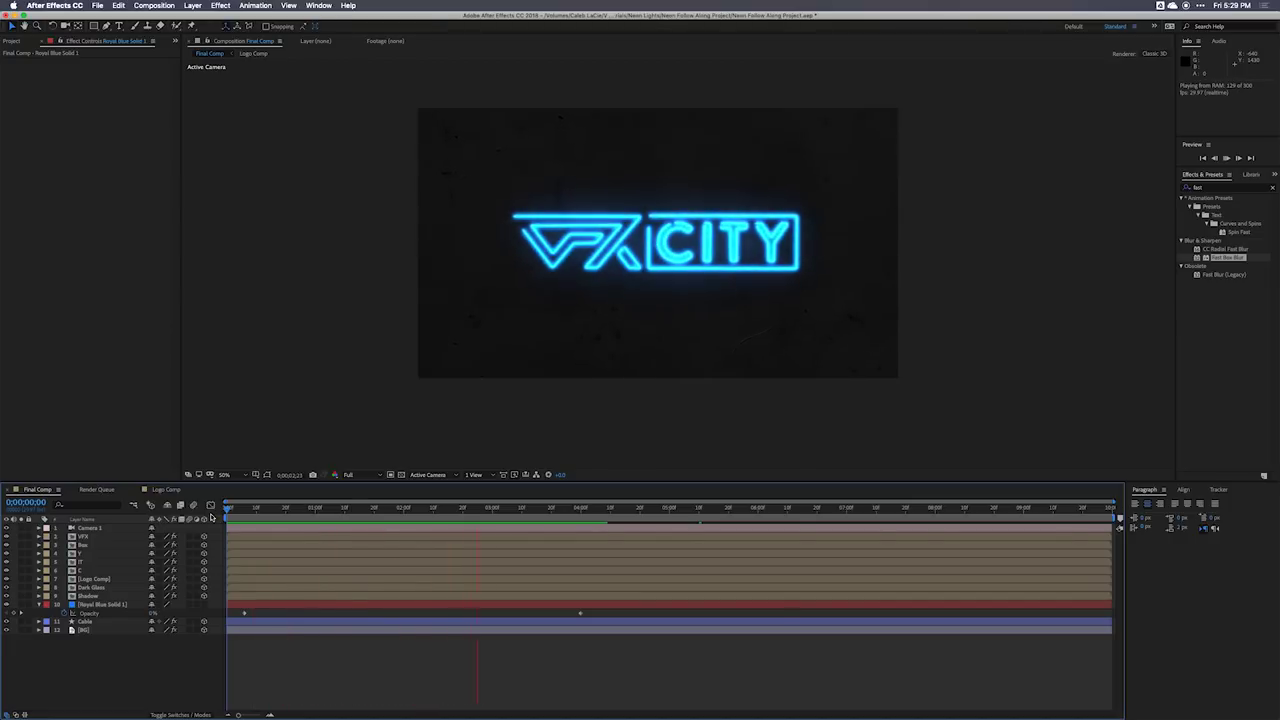
{"action": "key", "text": "space"}
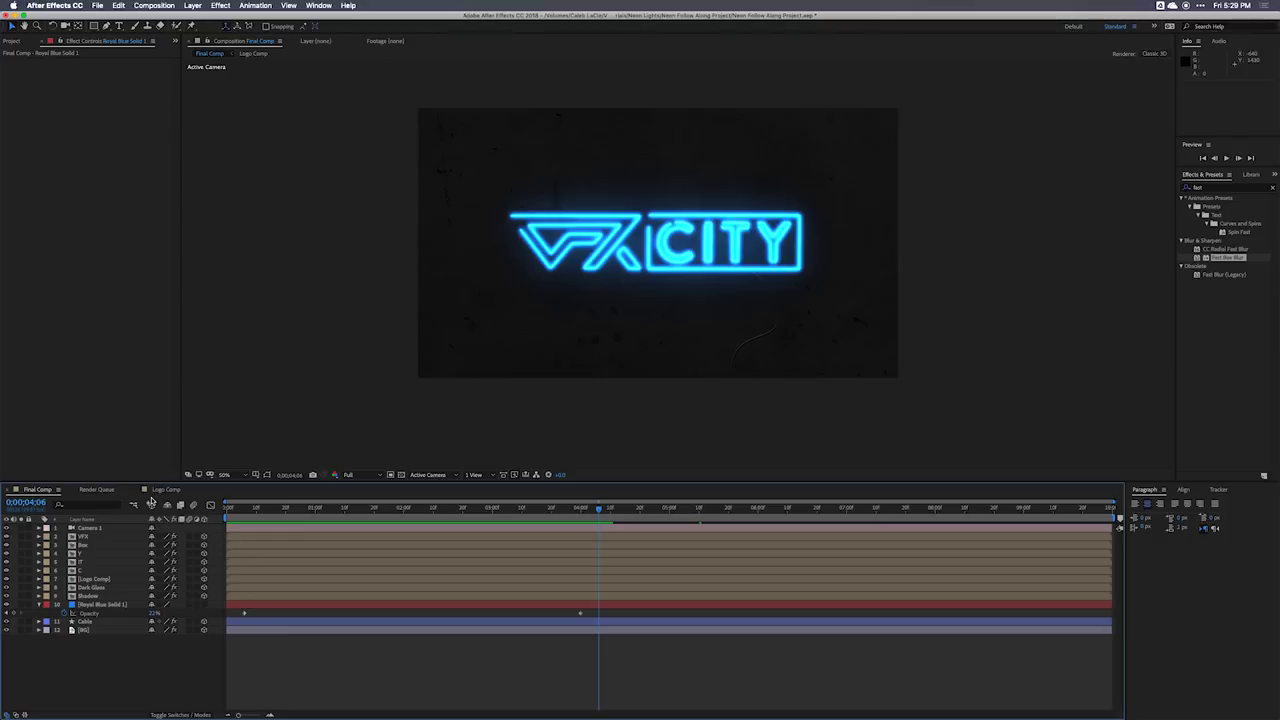
Open Logo Comp and add a text layer reading SOME TEXT.
{"action": "left_click", "coordinate": [169, 490]}
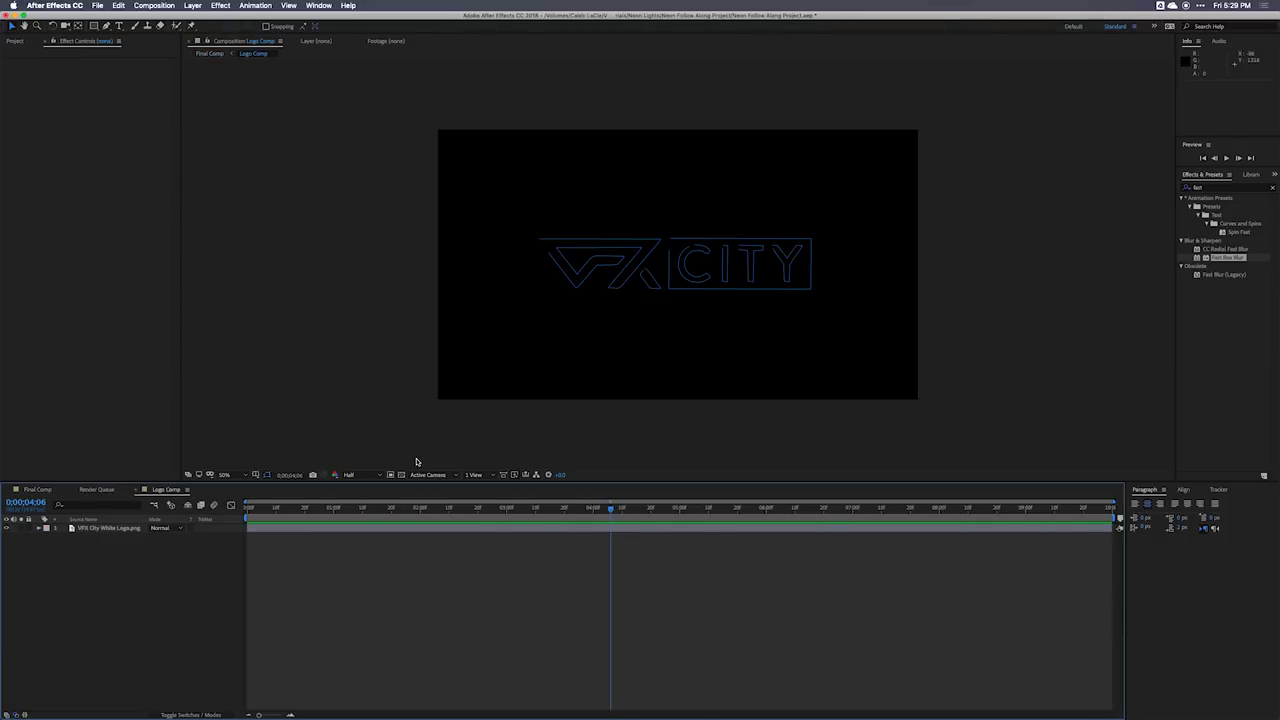
{"action": "left_click", "coordinate": [119, 25]}
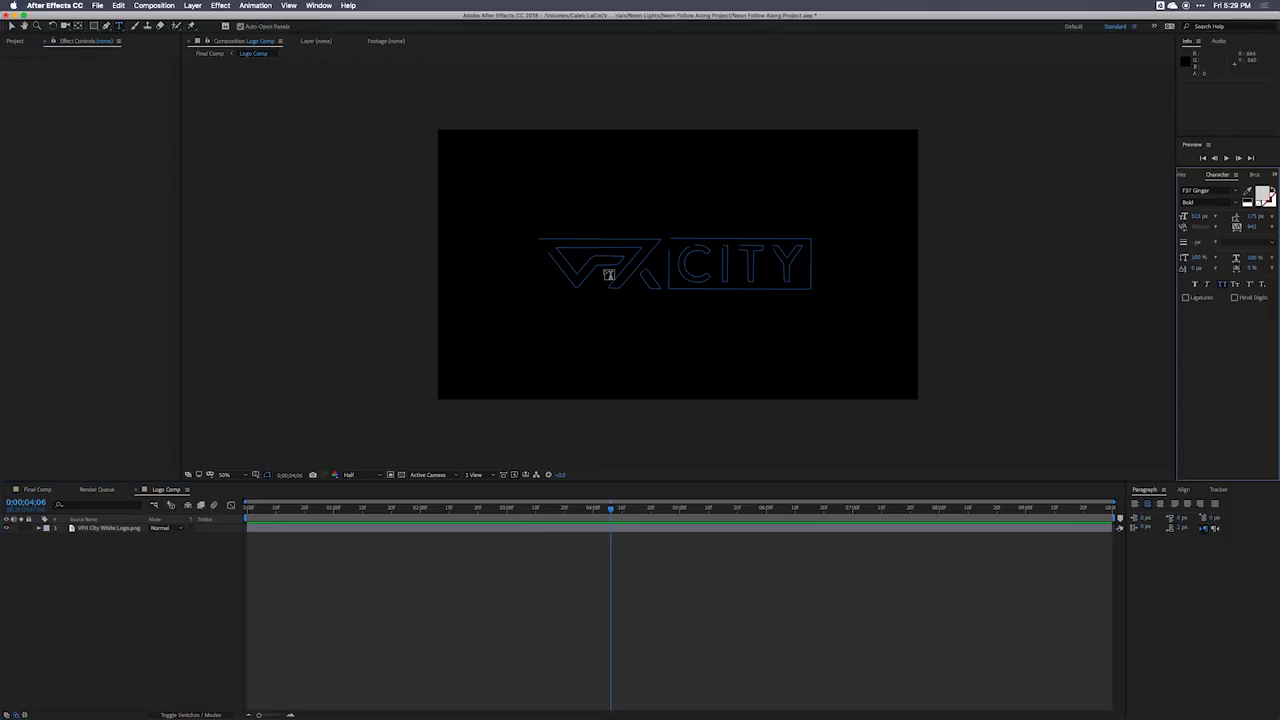
{"action": "left_click", "coordinate": [604, 268]}
{"action": "type", "text": "SOME TEXT"}
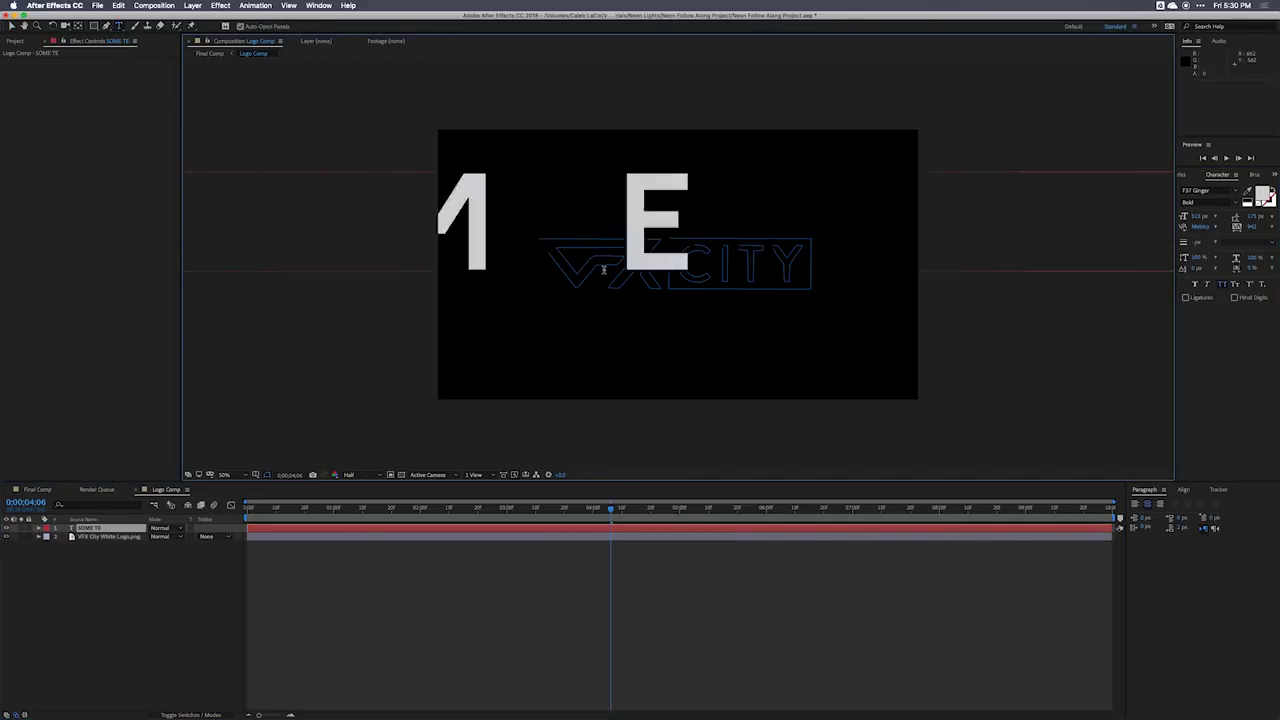
Resize SOME TEXT to about 232 px, tighten its tracking, and center it over the logo.
{"action": "left_click", "coordinate": [11, 25]}
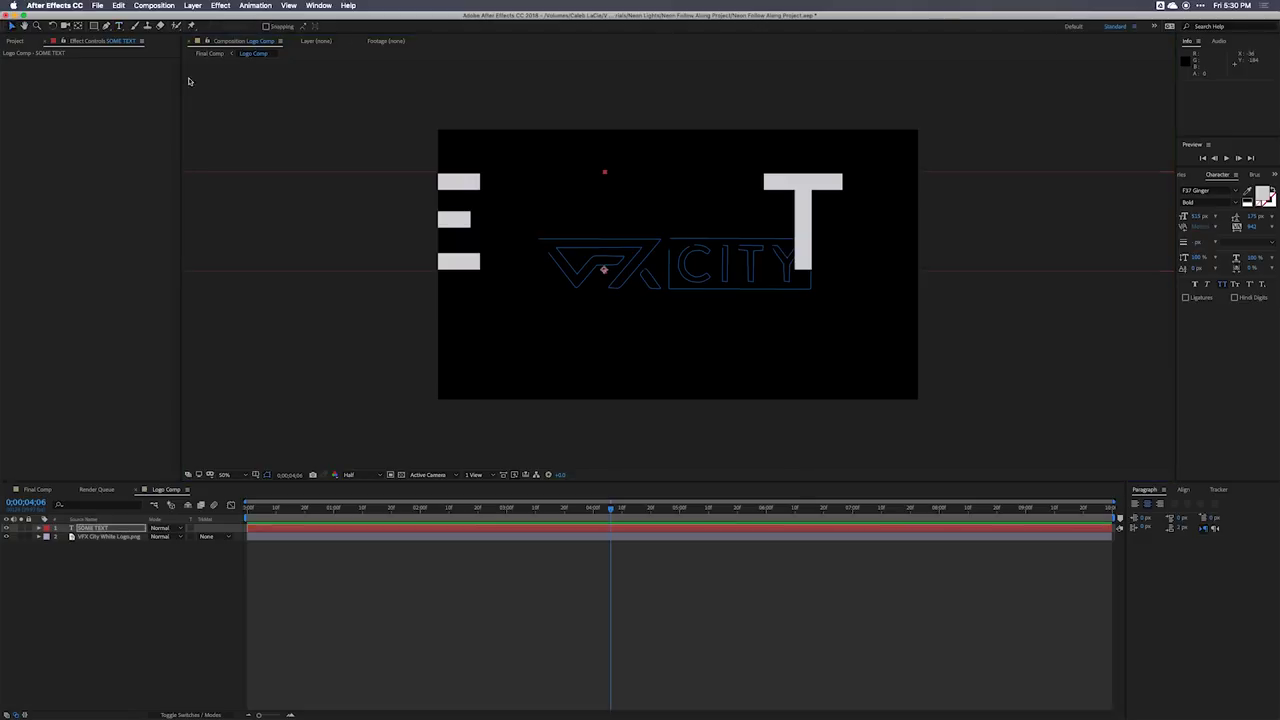
{"action": "left_click_drag", "start_coordinate": [1197, 216], "coordinate": [1008, 228]}
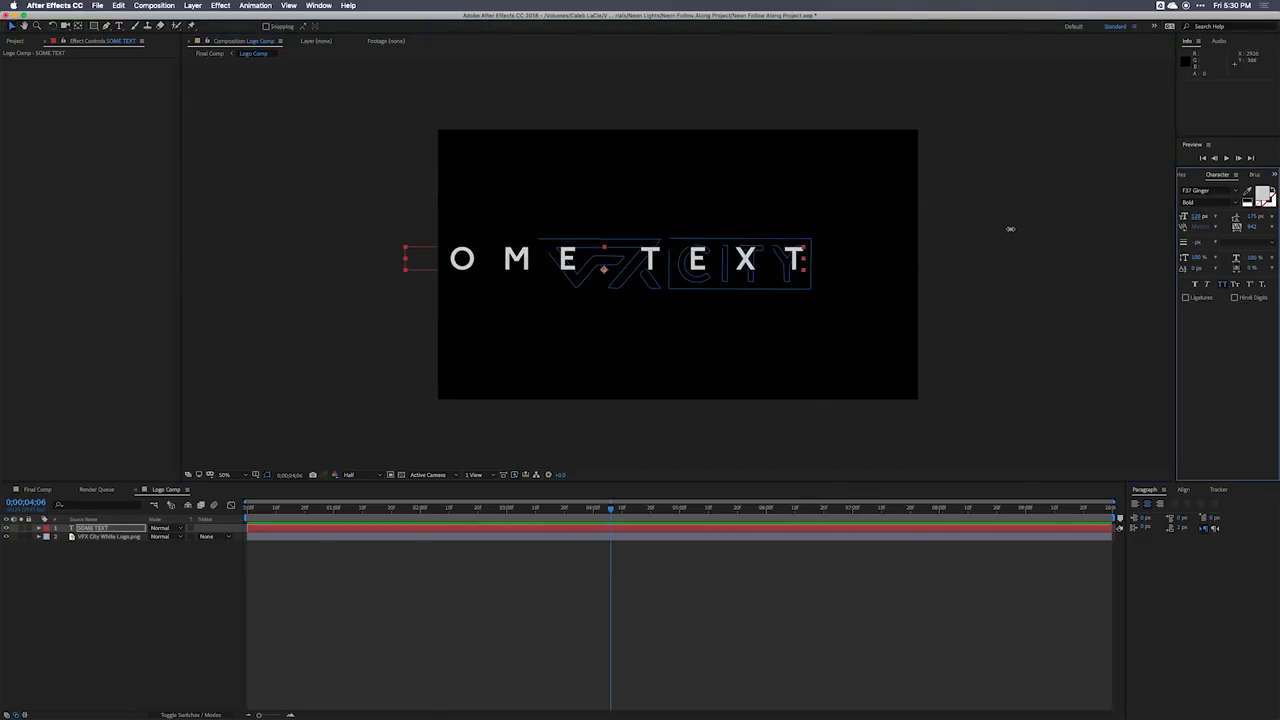
{"action": "left_click_drag", "start_coordinate": [1253, 227], "coordinate": [823, 249]}
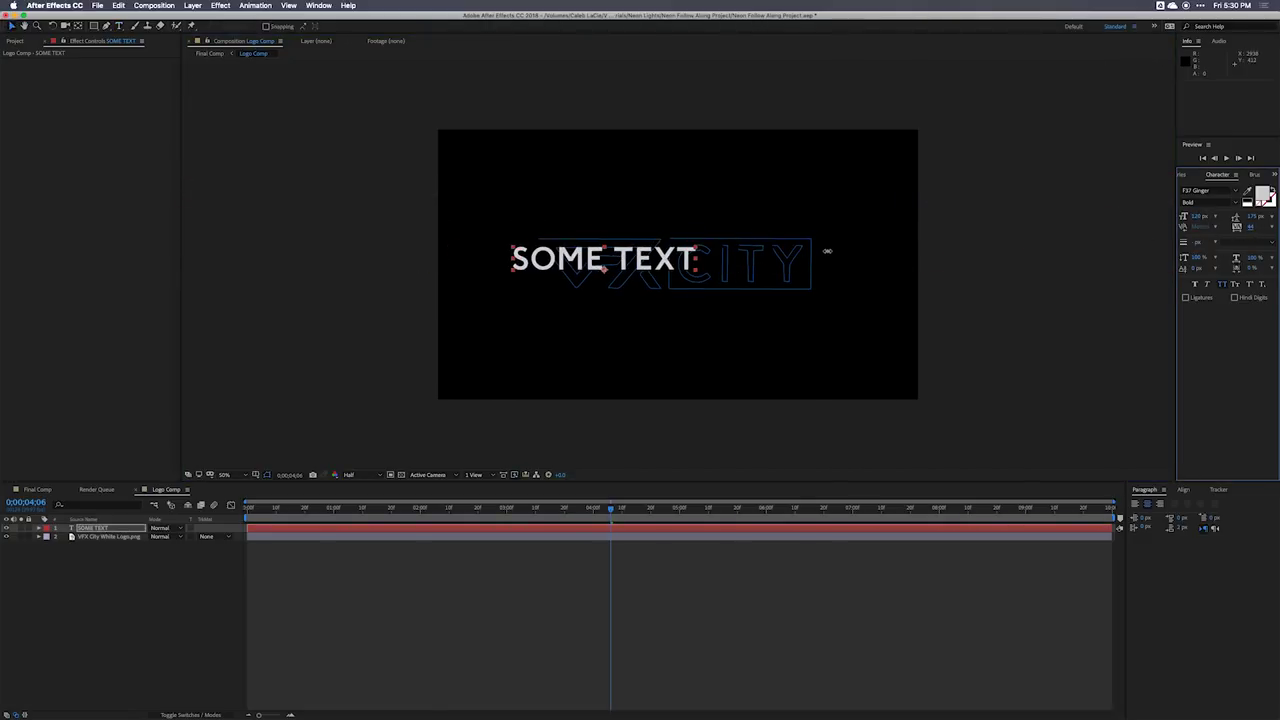
{"action": "left_click_drag", "start_coordinate": [600, 266], "coordinate": [636, 272]}
{"action": "left_click_drag", "start_coordinate": [1199, 216], "coordinate": [871, 251]}
{"action": "left_click_drag", "start_coordinate": [718, 246], "coordinate": [738, 251]}
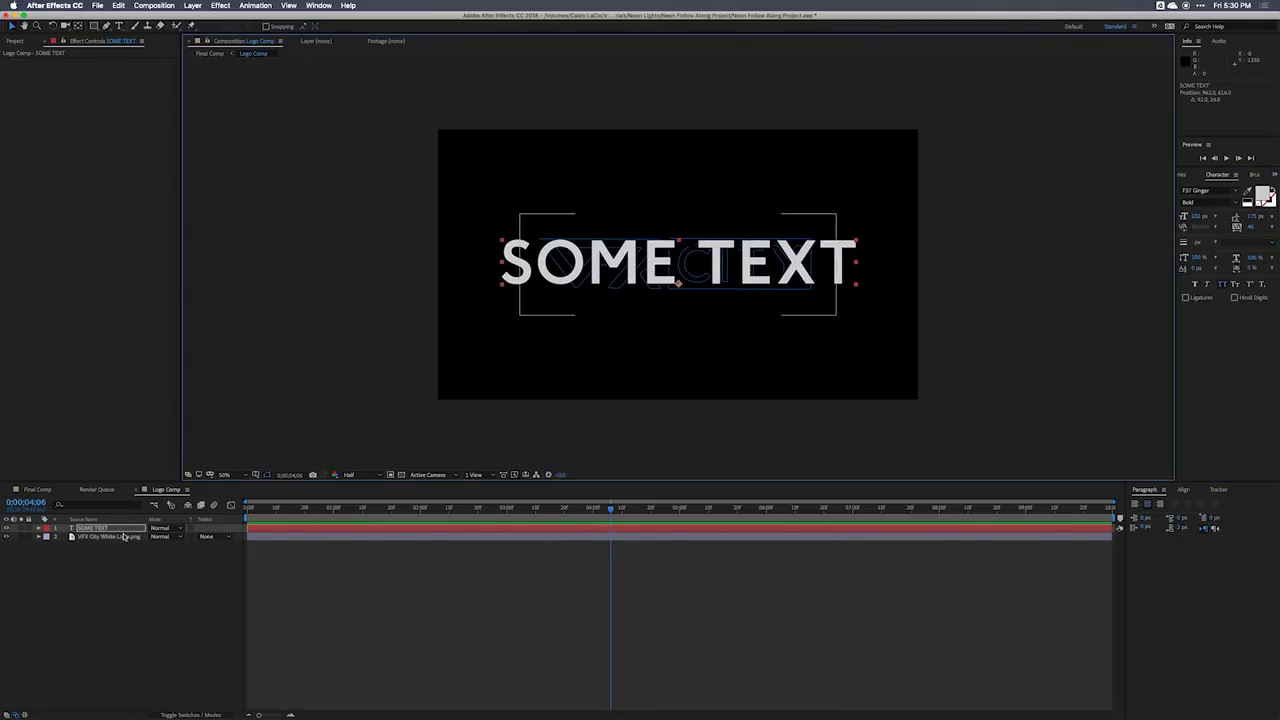
Copy the Vegas effect from VFX City White Logo.png to the SOME TEXT layer and hide the logo layer.
{"action": "left_click", "coordinate": [690, 268]}
{"action": "left_click", "coordinate": [35, 64]}
{"action": "key", "text": "super+c"}
{"action": "left_click", "coordinate": [93, 528]}
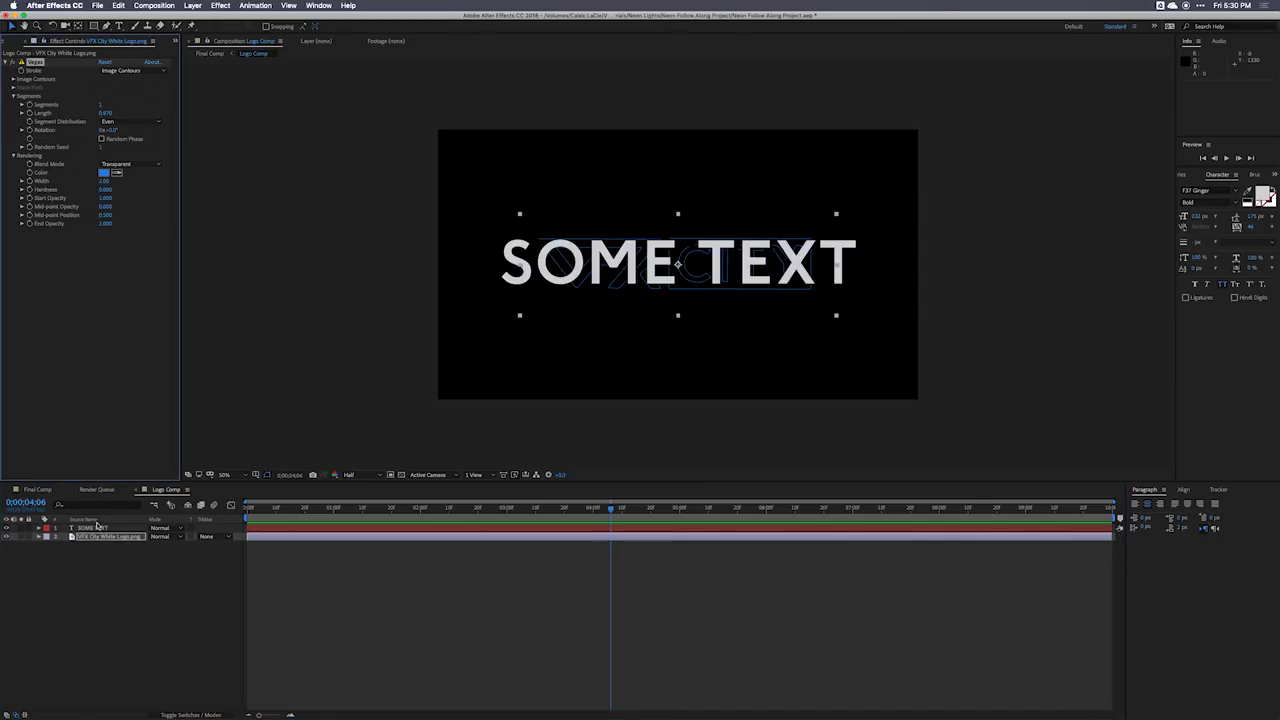
{"action": "key", "text": "super+v"}
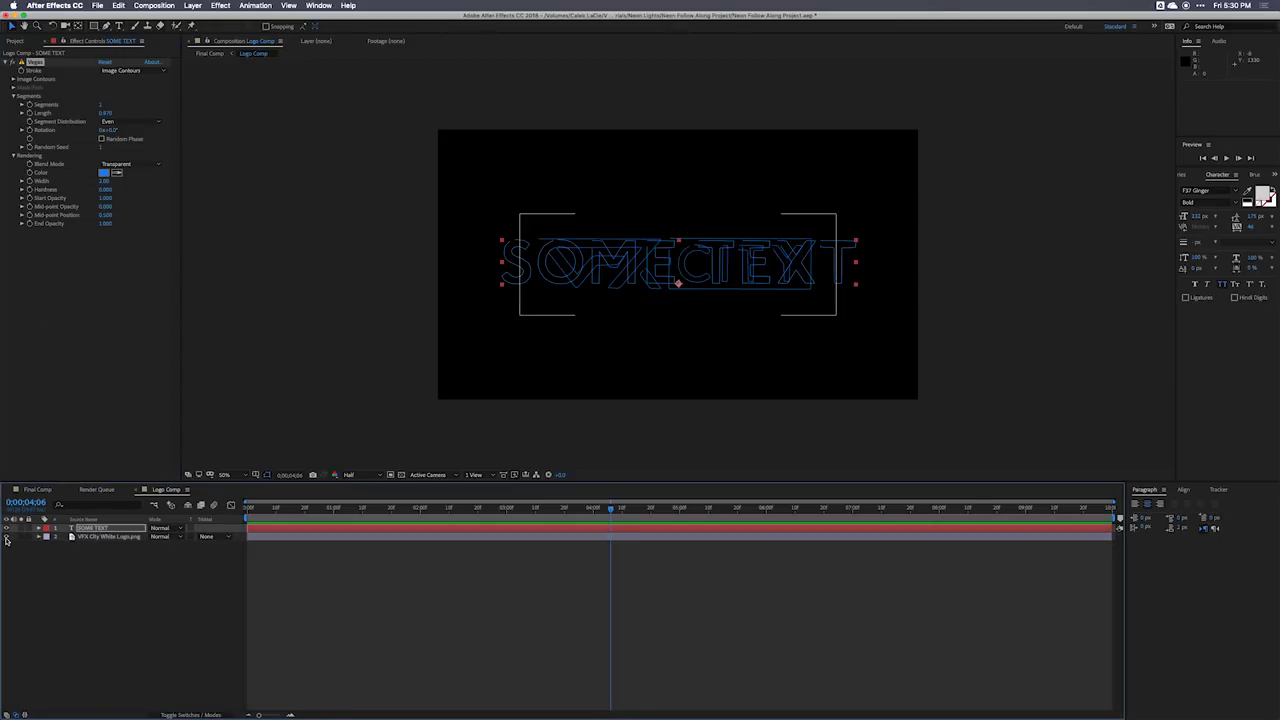
Return to Final Comp and select the Y layer.
{"action": "left_click", "coordinate": [37, 490]}
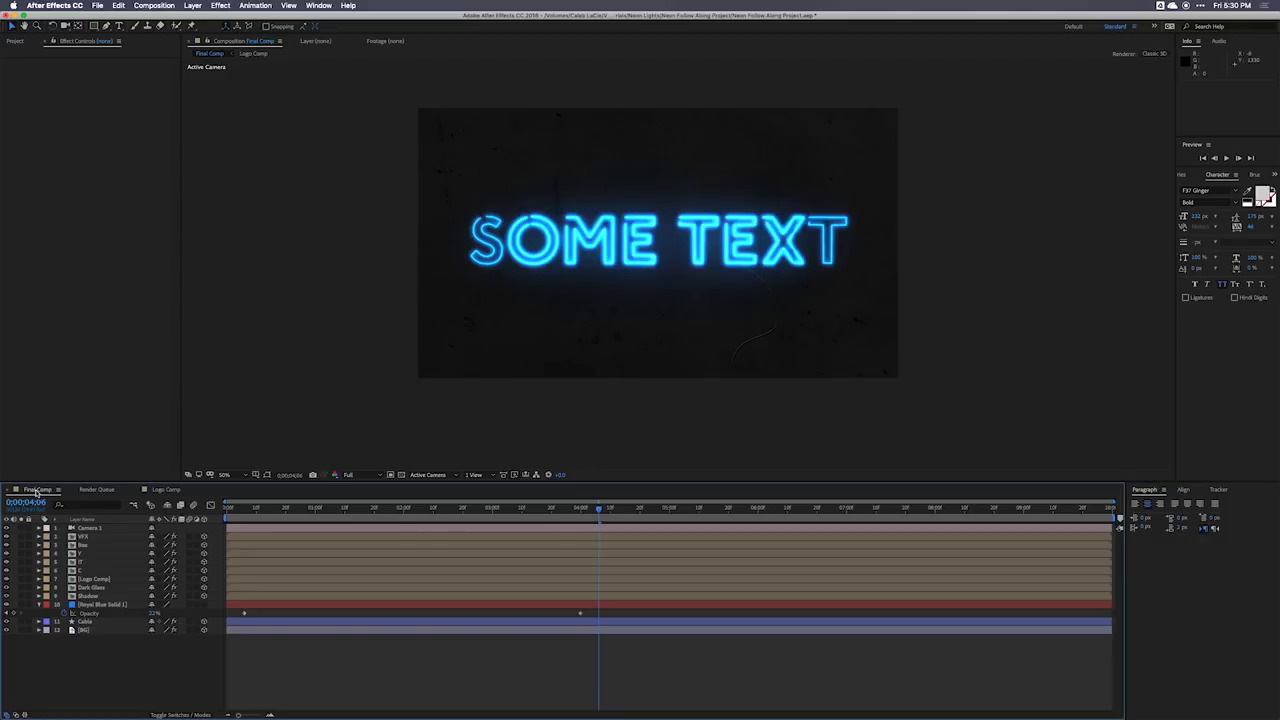
{"action": "left_click", "coordinate": [95, 555]}
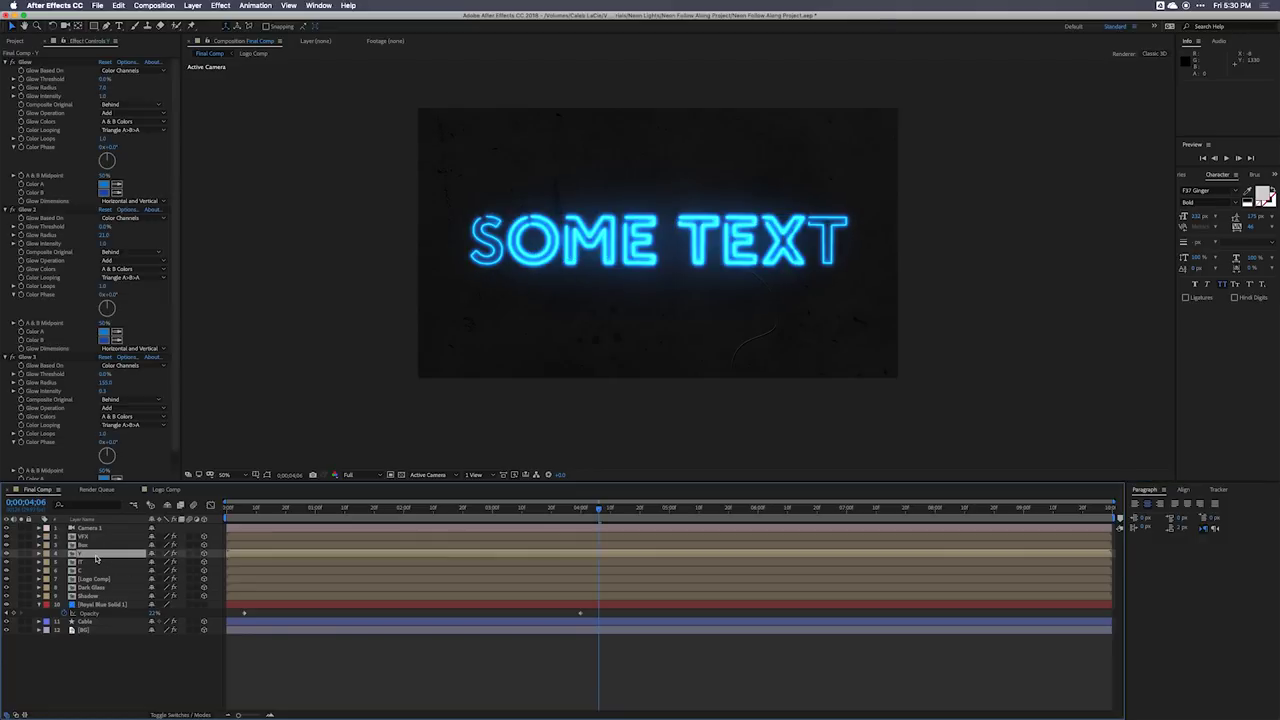